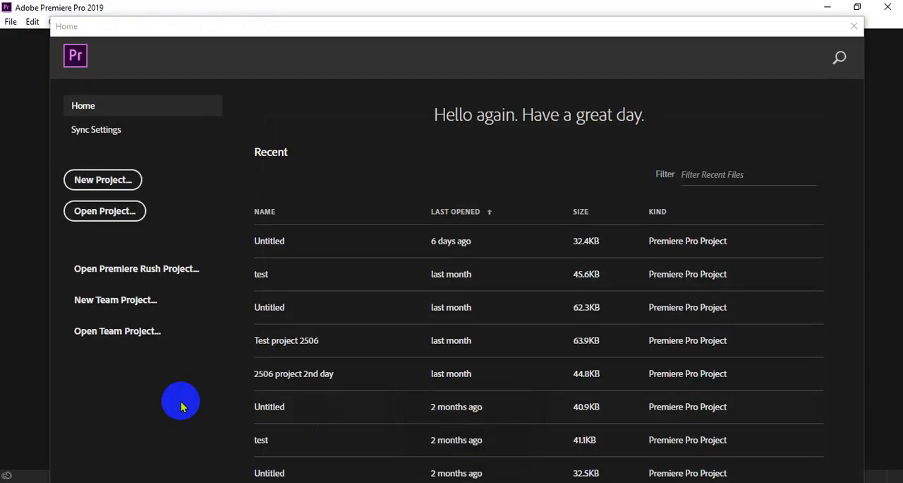
# Step: Create a new project named Untitled in the offline class folder and slightly enlarge the project and timeline area
pyautogui.click(124, 181)
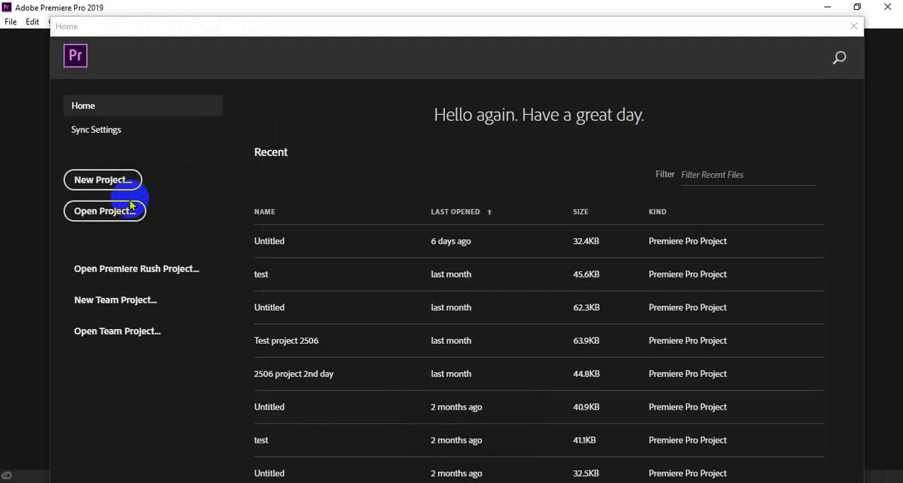
pyautogui.click(124, 179)
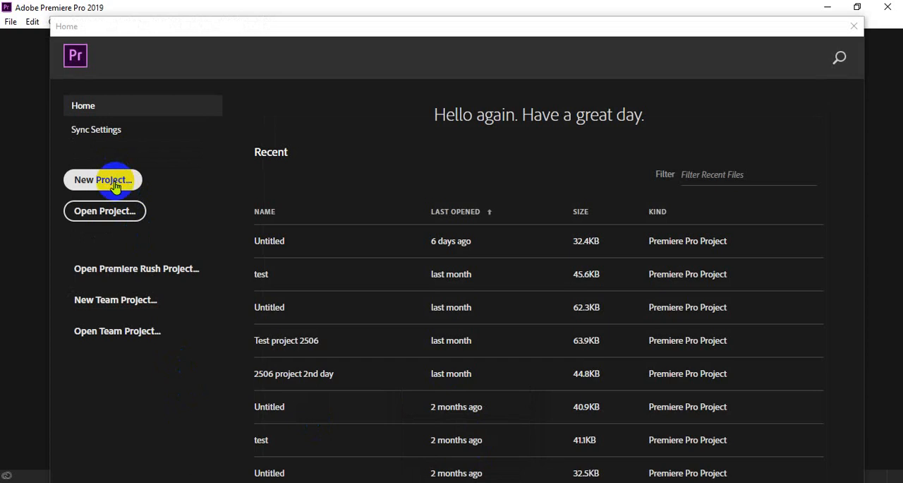
pyautogui.click(378, 243)
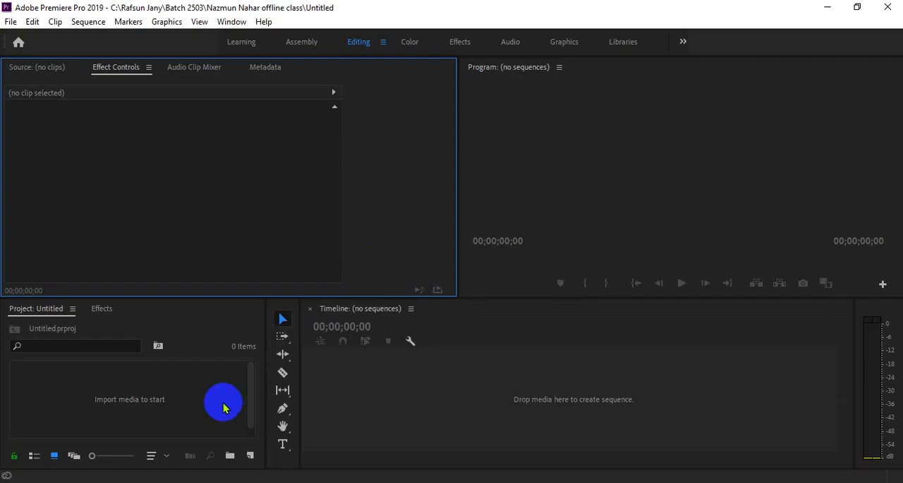
pyautogui.moveTo(230, 298); pyautogui.dragTo(233, 289)
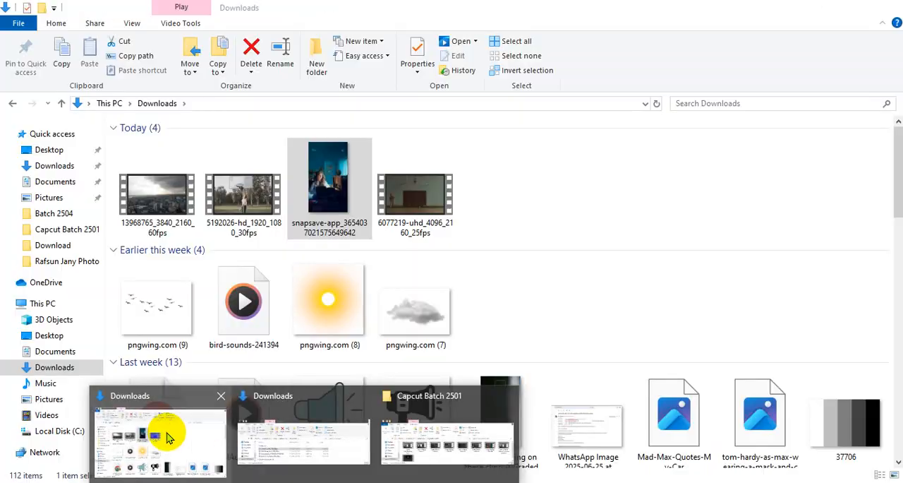
# Step: Switch to the Google Meet call in Chrome and set the headset speaker volume to 100
pyautogui.click(169, 434)
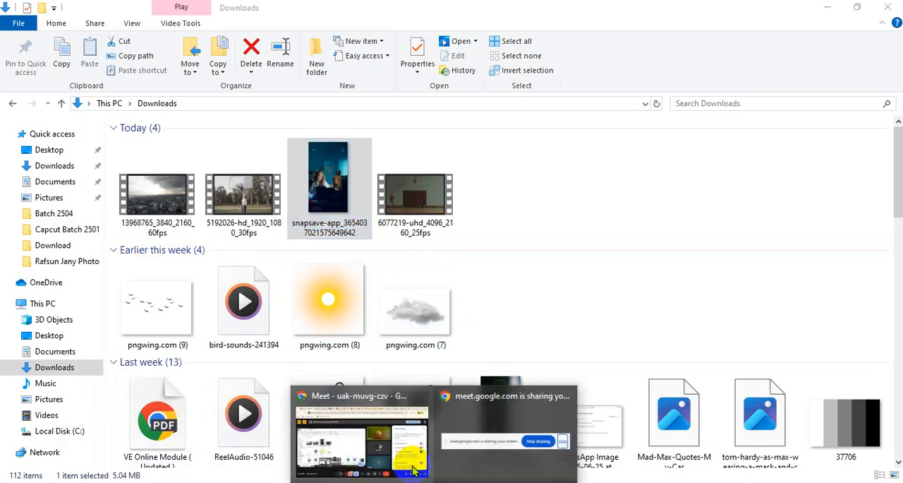
pyautogui.click(416, 470)
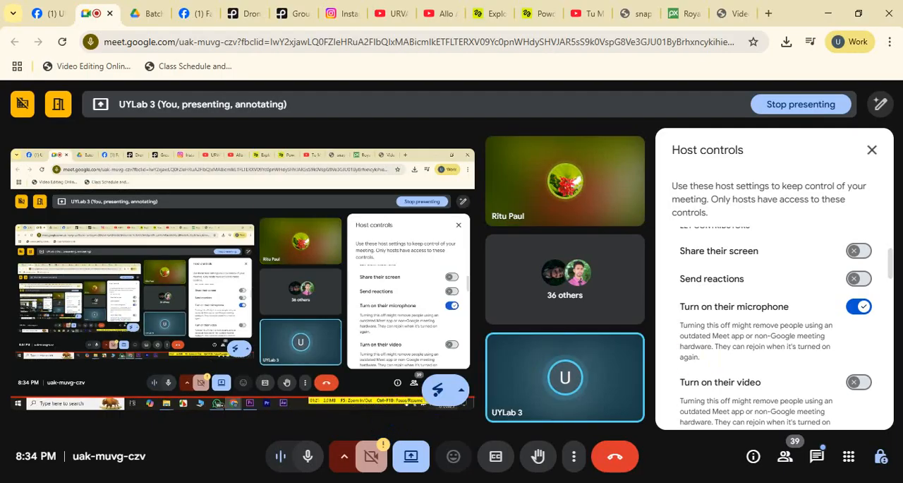
pyautogui.click(803, 482)
pyautogui.moveTo(816, 464); pyautogui.dragTo(872, 464)
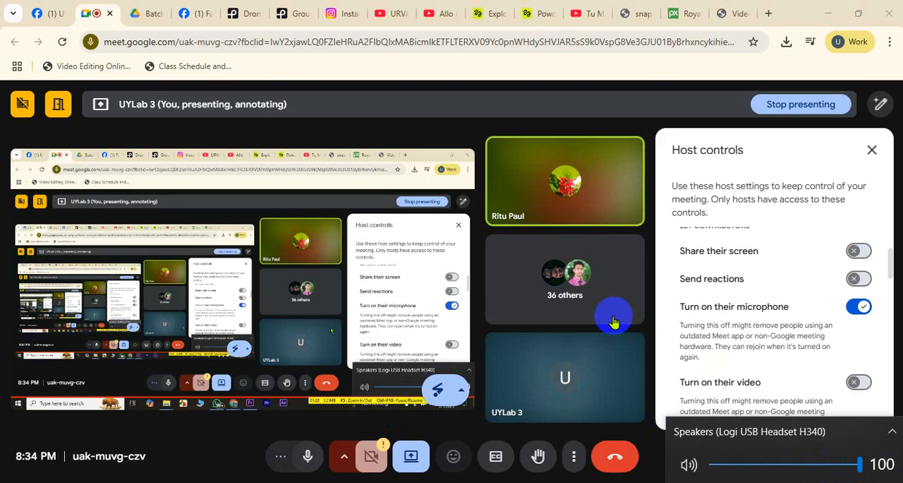
pyautogui.click(613, 204)
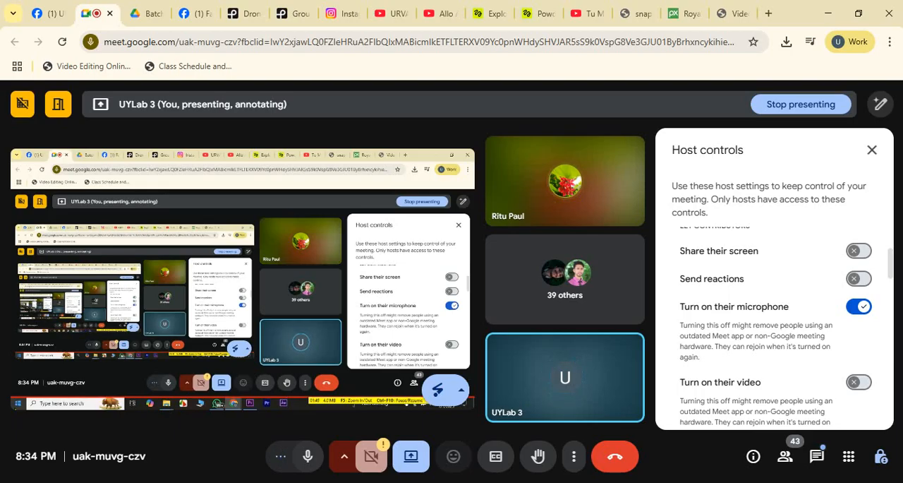
# Step: In the VE - 2506 Facebook group, find the featured post about downloading the Adobe software and expand its full text
pyautogui.click(44, 6)
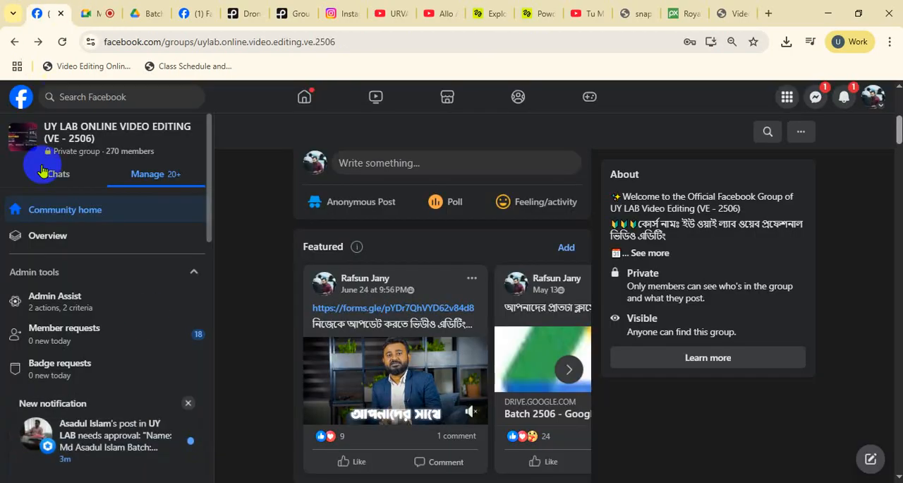
pyautogui.click(568, 368)
pyautogui.click(569, 368)
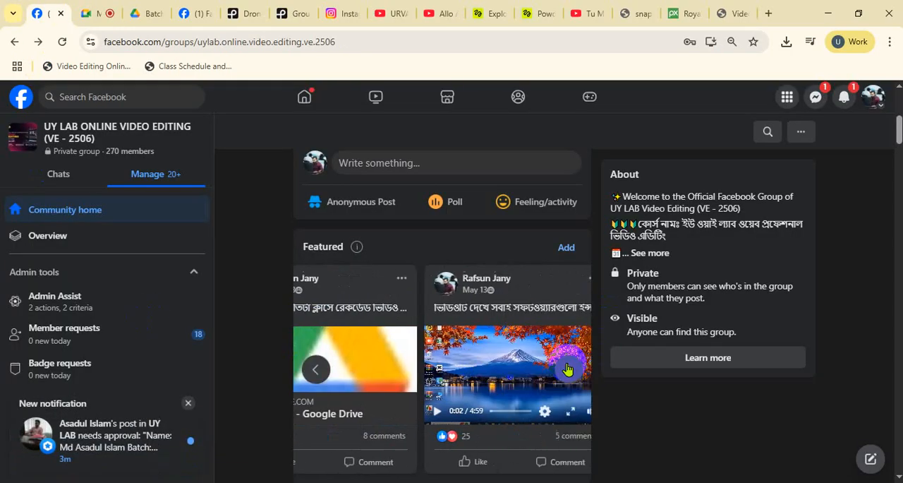
pyautogui.click(569, 367)
pyautogui.click(569, 367)
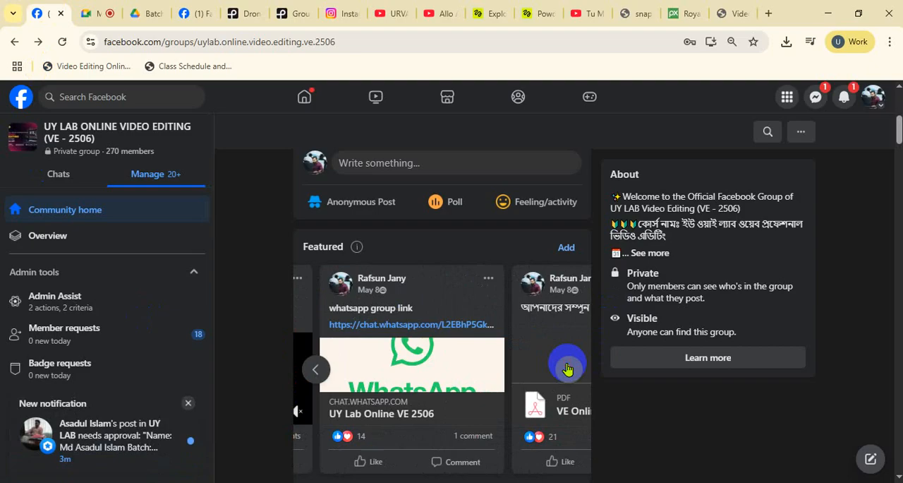
pyautogui.click(569, 368)
pyautogui.click(568, 368)
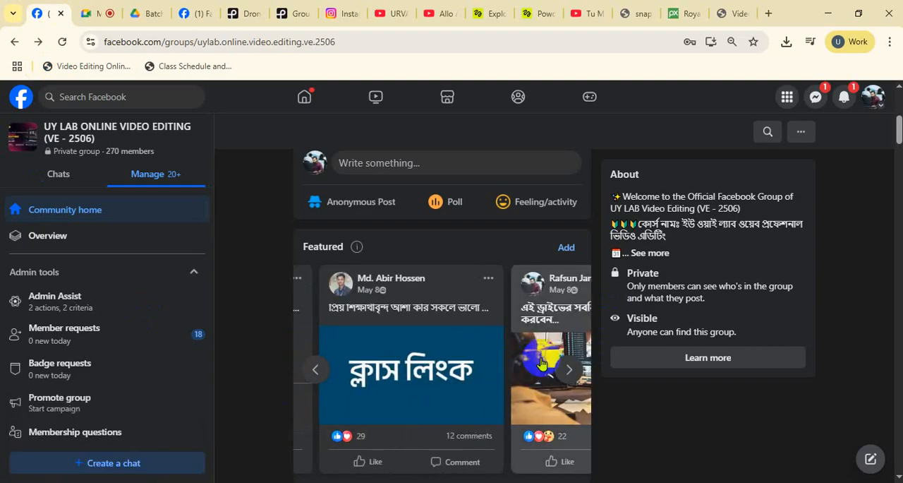
pyautogui.click(549, 364)
pyautogui.click(633, 118)
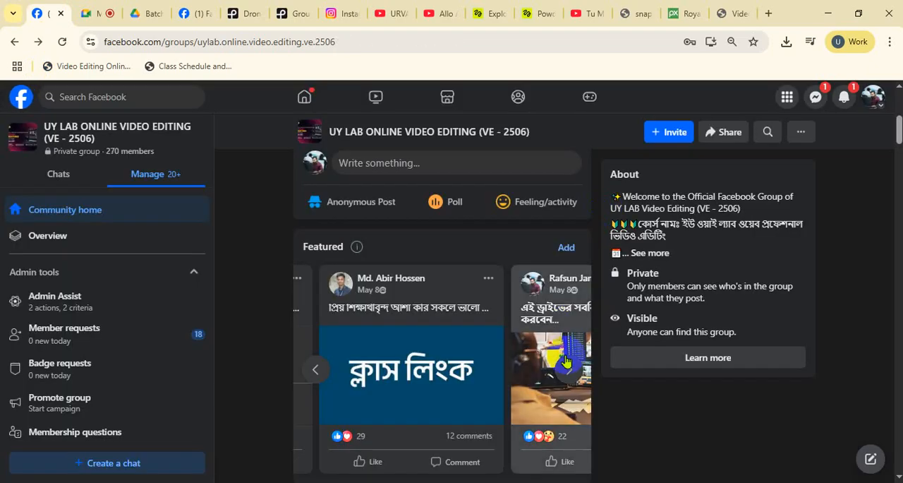
pyautogui.click(413, 322)
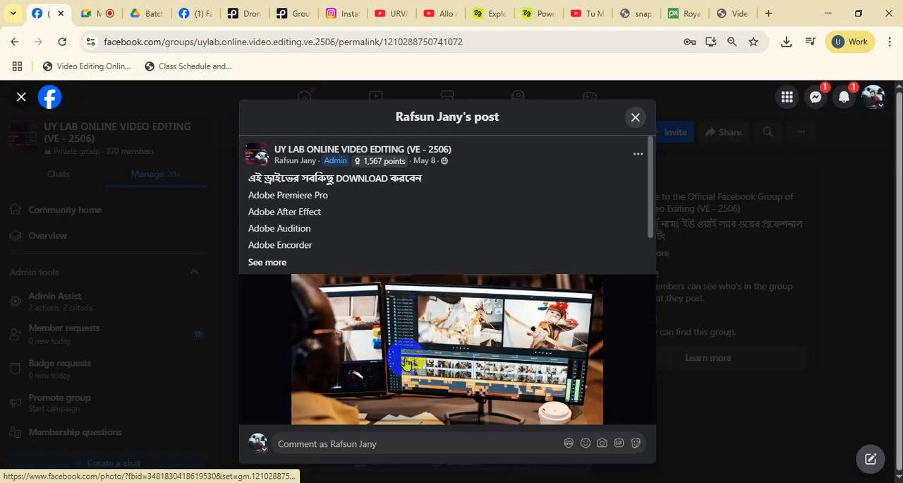
pyautogui.click(272, 262)
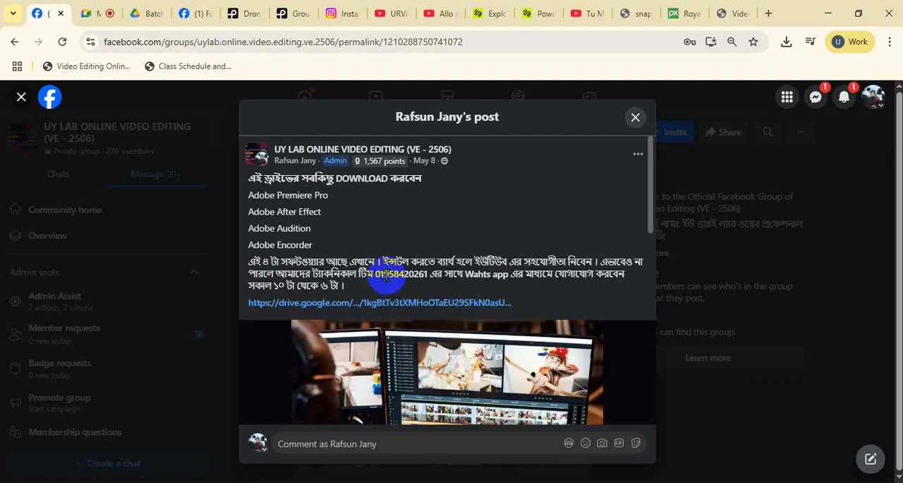
# Step: Highlight the technical team's WhatsApp phone number in the software download post
pyautogui.moveTo(377, 275); pyautogui.dragTo(432, 277)
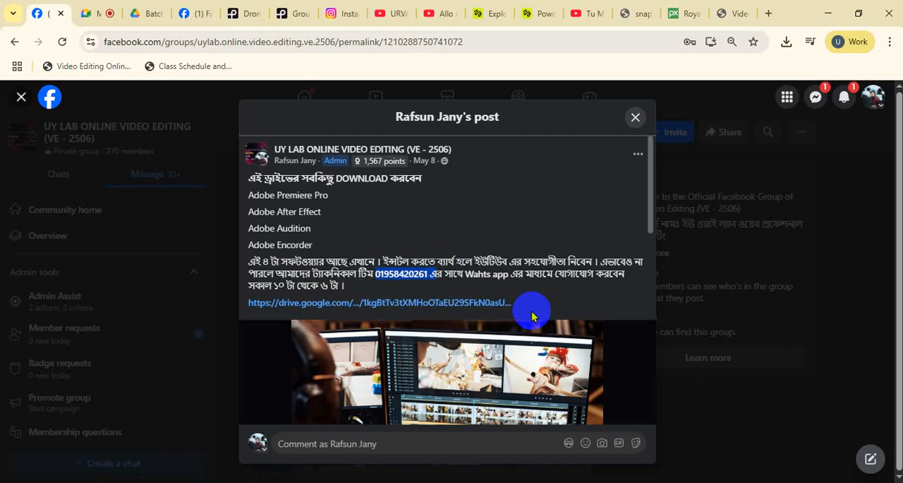
pyautogui.click(422, 269)
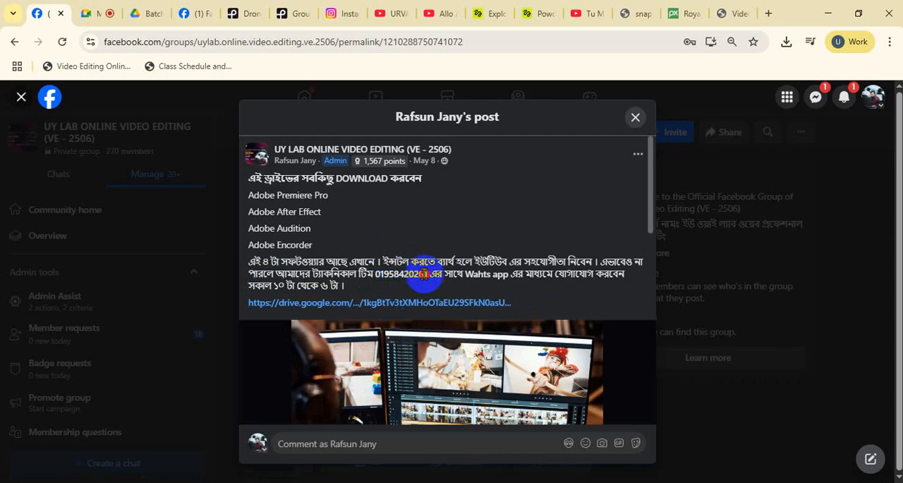
pyautogui.moveTo(423, 274); pyautogui.dragTo(383, 274)
# Step: Return to the Google Meet call and switch the participants' microphone permission off and back on in the host controls
pyautogui.click(95, 12)
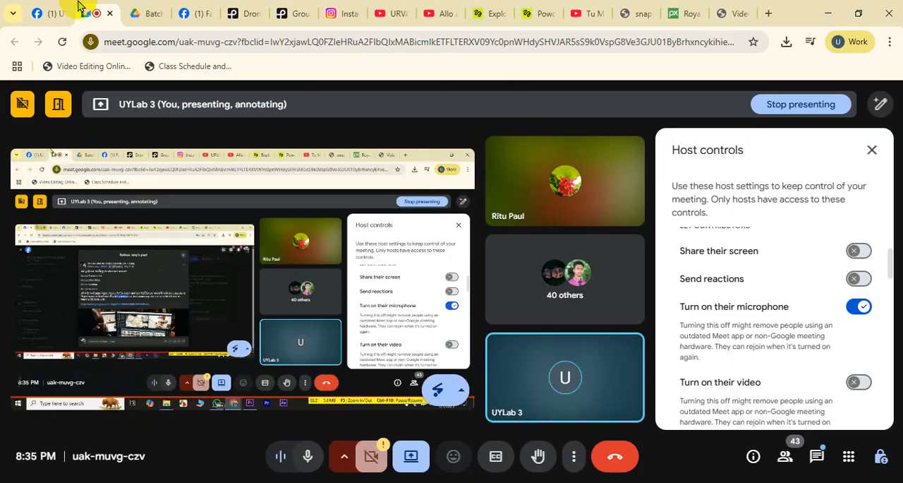
pyautogui.click(860, 308)
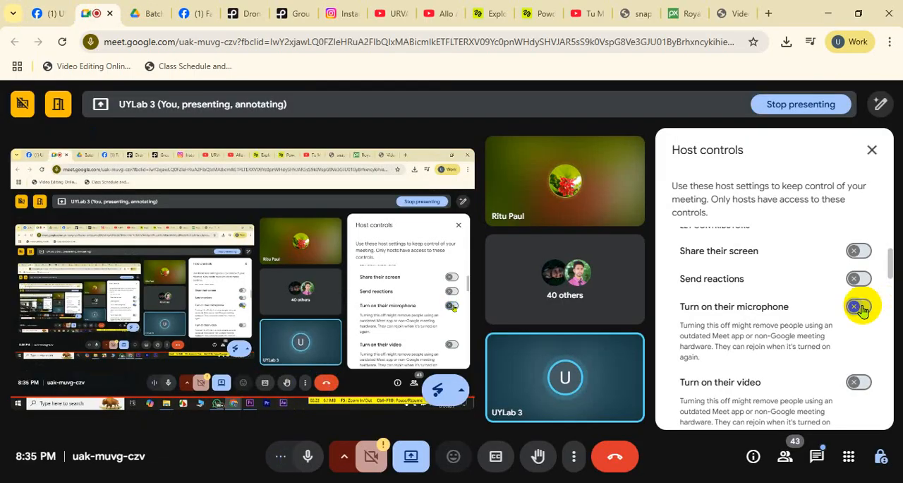
pyautogui.click(860, 307)
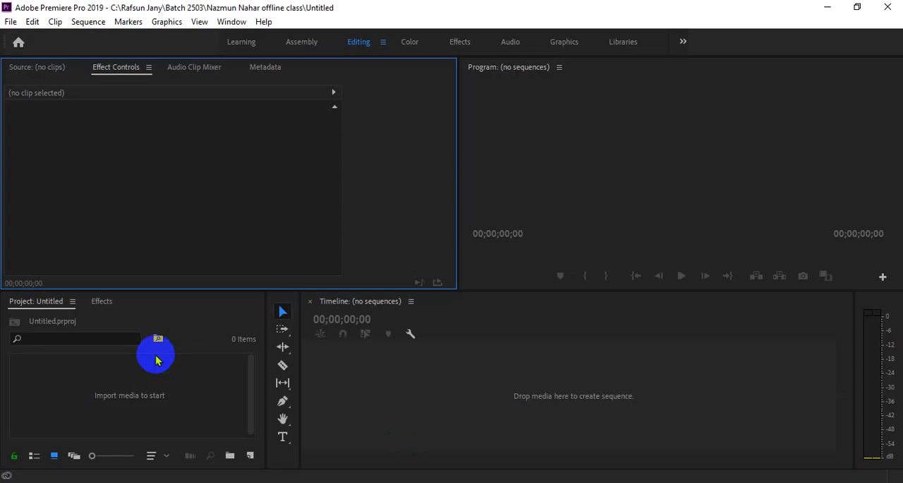
# Step: Locate the ChrisRaw video in the Downloads folder and import it into the Premiere Pro project
pyautogui.click(304, 482)
pyautogui.click(240, 433)
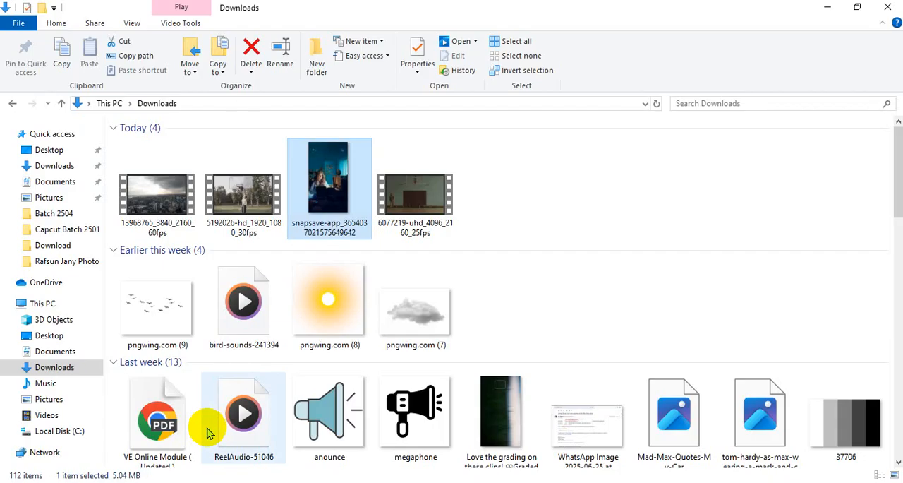
pyautogui.scroll(-6, 444, 342)
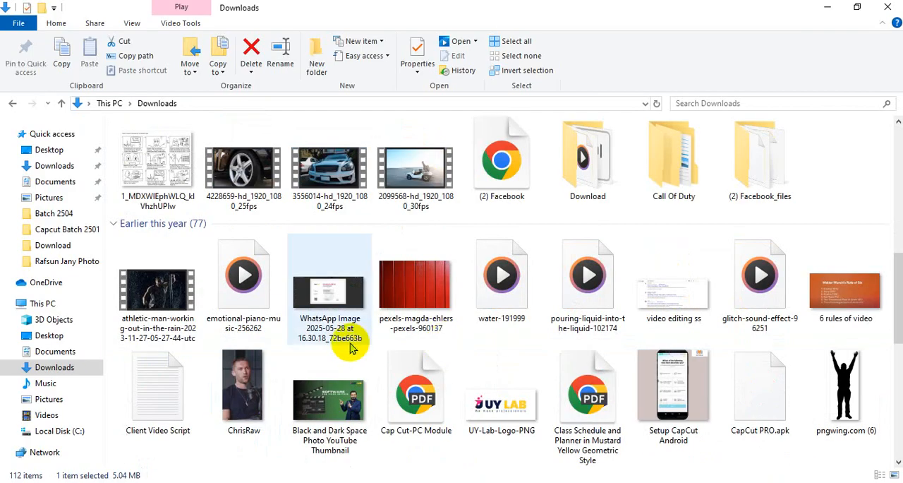
pyautogui.click(254, 381)
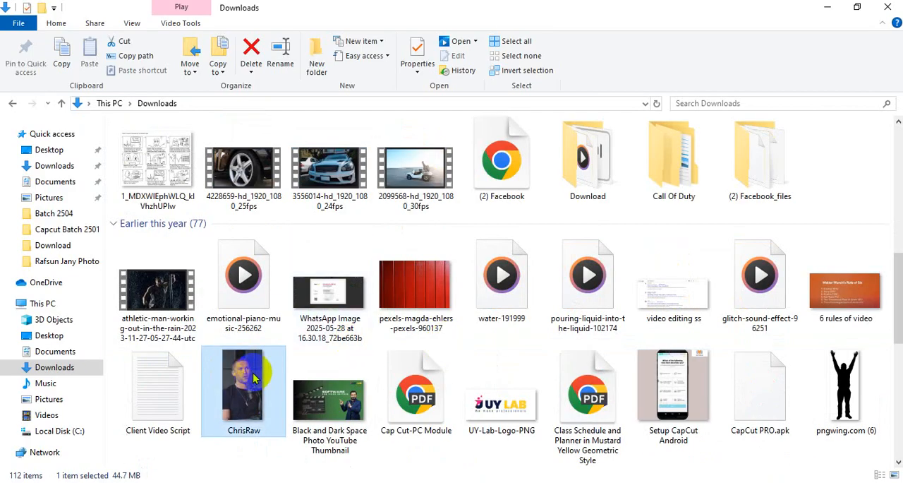
pyautogui.scroll(-5, 255, 376)
pyautogui.scroll(12, 255, 376)
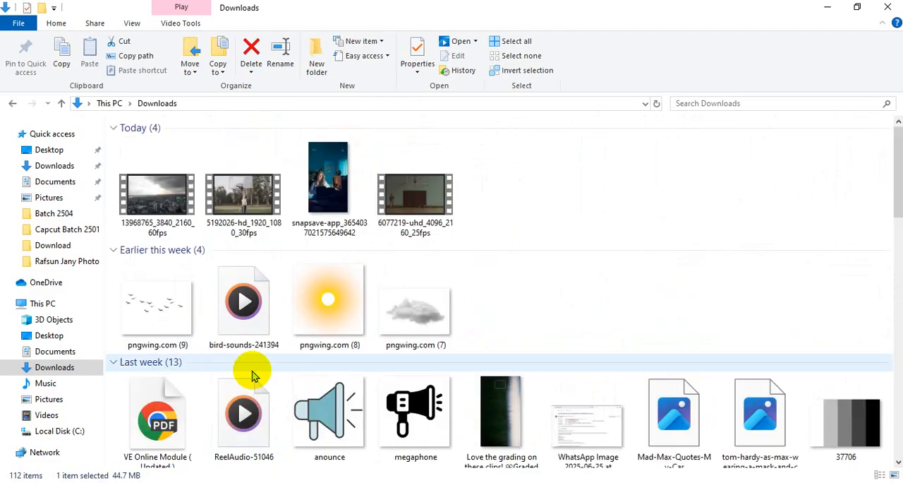
pyautogui.scroll(-2, 355, 376)
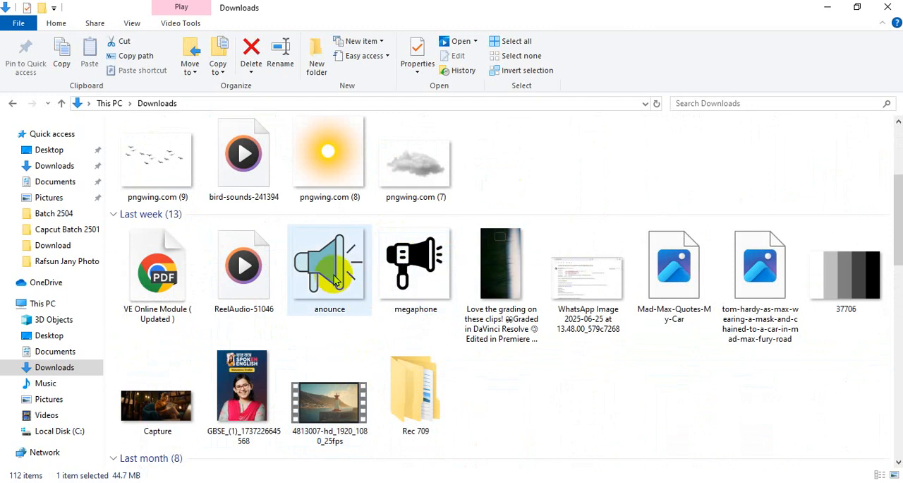
pyautogui.scroll(-3, 247, 402)
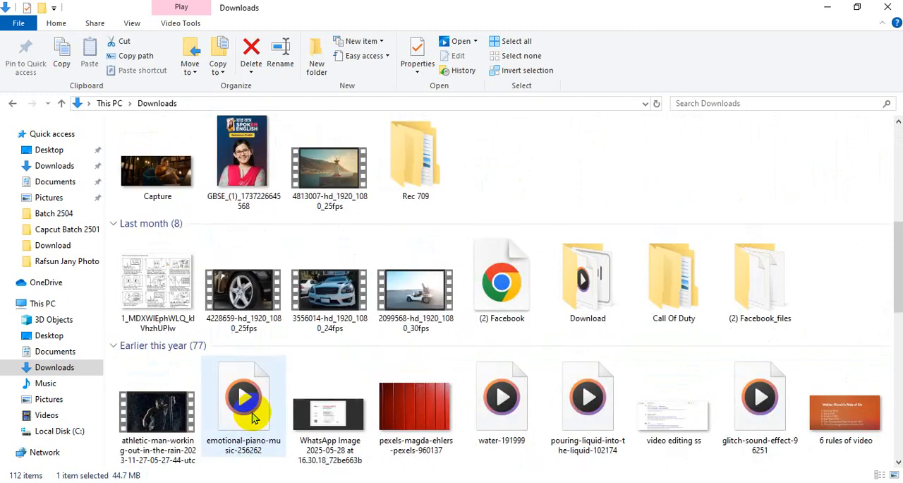
pyautogui.scroll(-5, 357, 406)
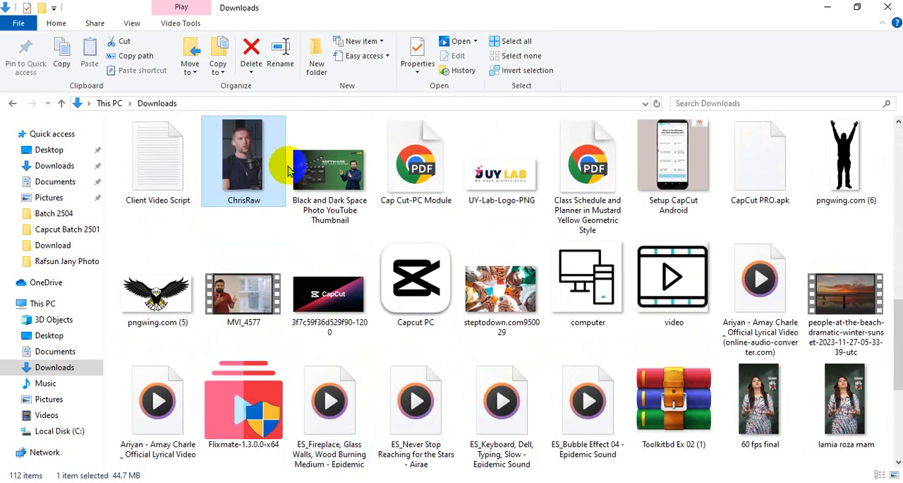
pyautogui.moveTo(250, 150); pyautogui.dragTo(134, 406)
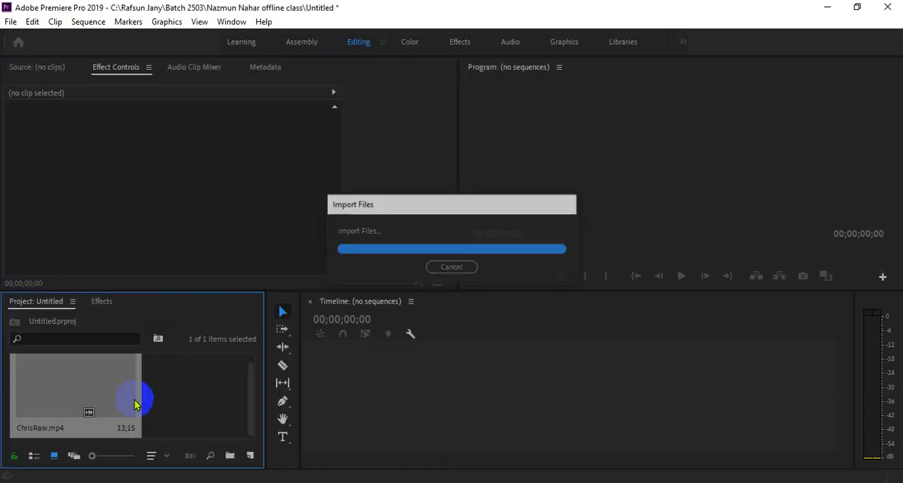
# Step: Browse the Downloads folder and its Download subfolder in File Explorer for further media files
pyautogui.click(305, 481)
pyautogui.click(192, 437)
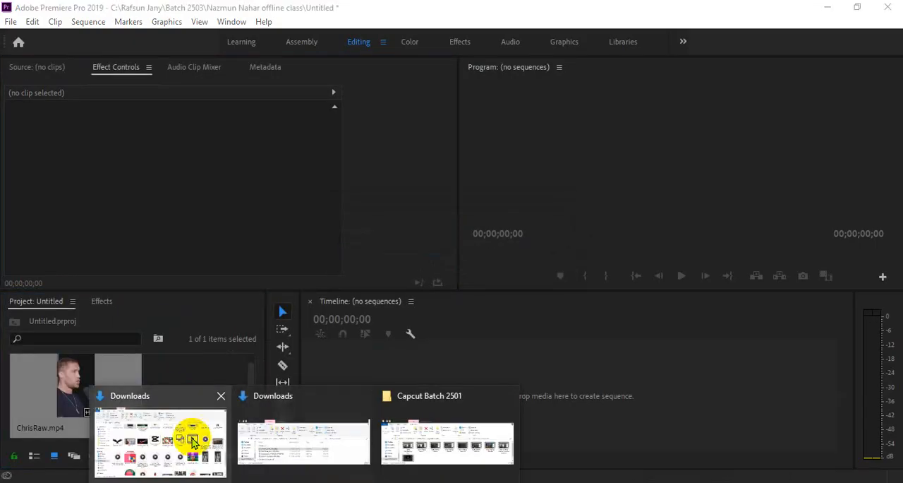
pyautogui.scroll(-5, 413, 318)
pyautogui.scroll(5, 413, 321)
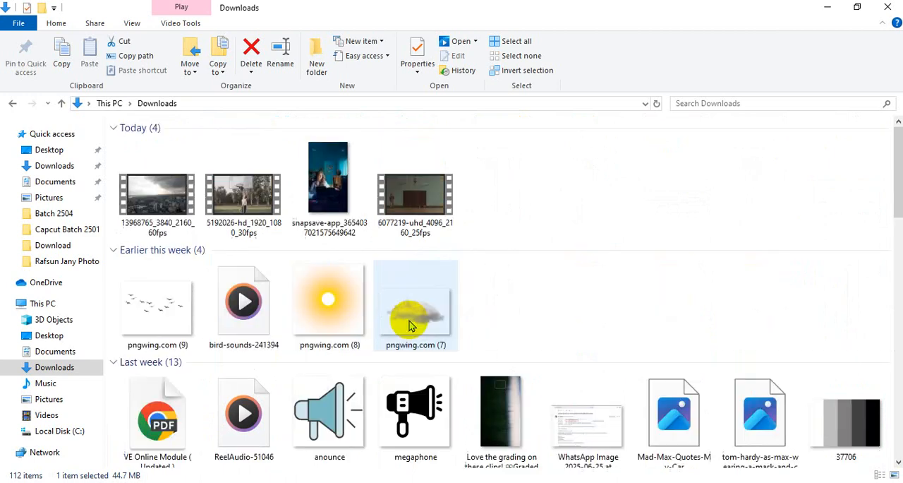
pyautogui.click(56, 372)
pyautogui.scroll(-7, 343, 358)
pyautogui.doubleClick(612, 161)
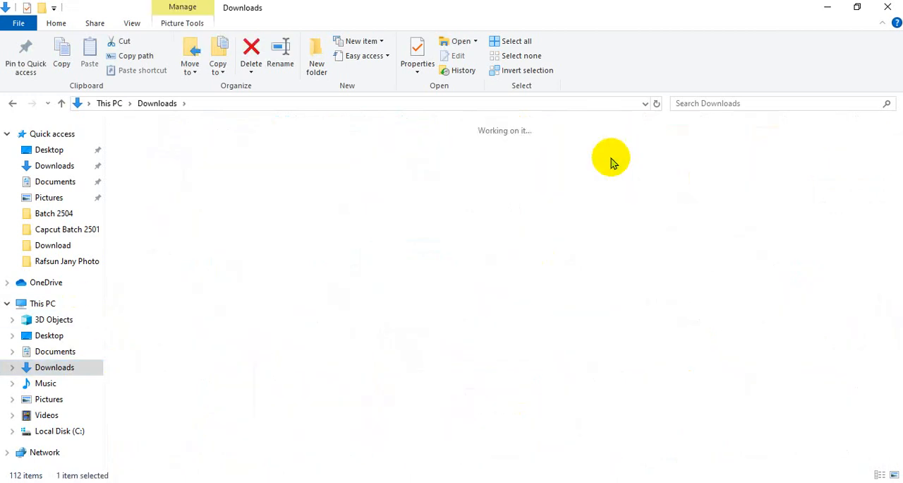
pyautogui.scroll(-6, 565, 296)
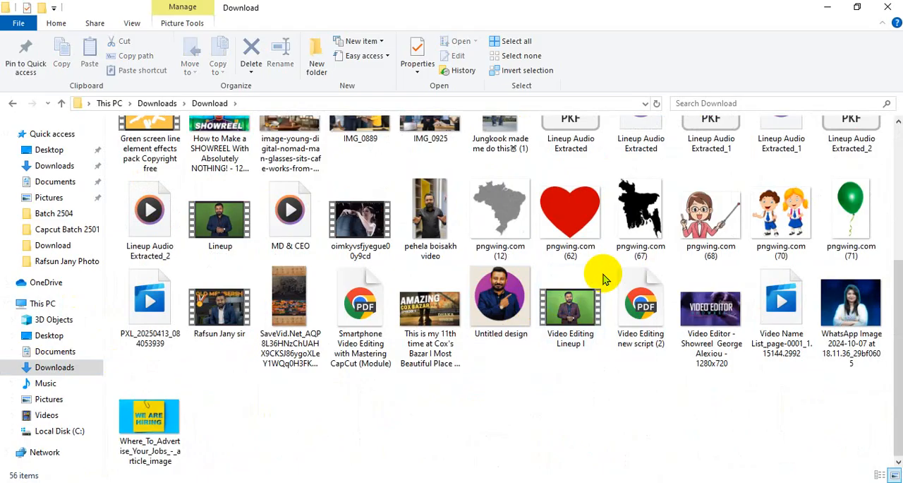
pyautogui.scroll(4, 624, 310)
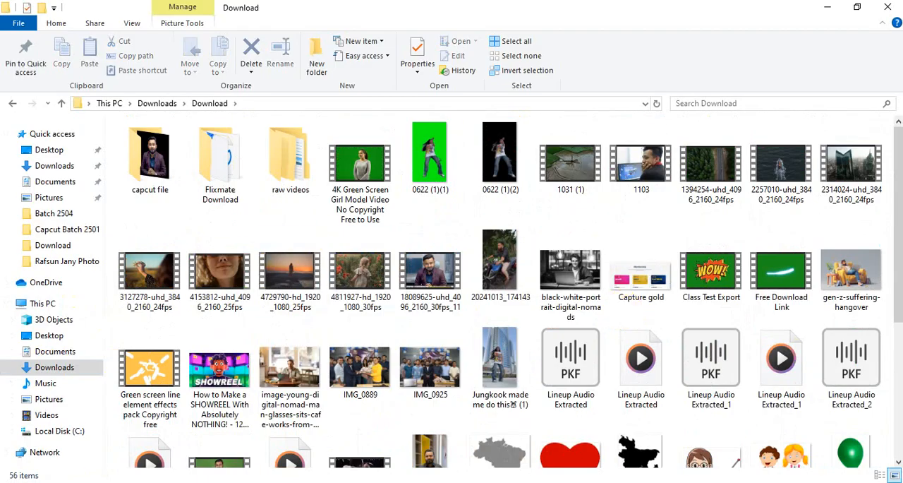
# Step: Switch to Chrome and open the PNGWing website in a new tab
pyautogui.click(434, 482)
pyautogui.click(392, 455)
pyautogui.click(770, 13)
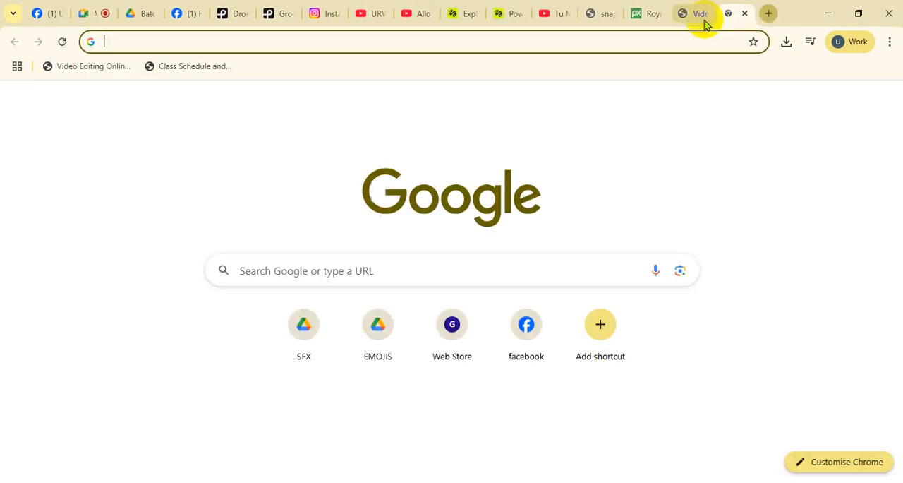
pyautogui.click(692, 38)
pyautogui.write('pngwing')
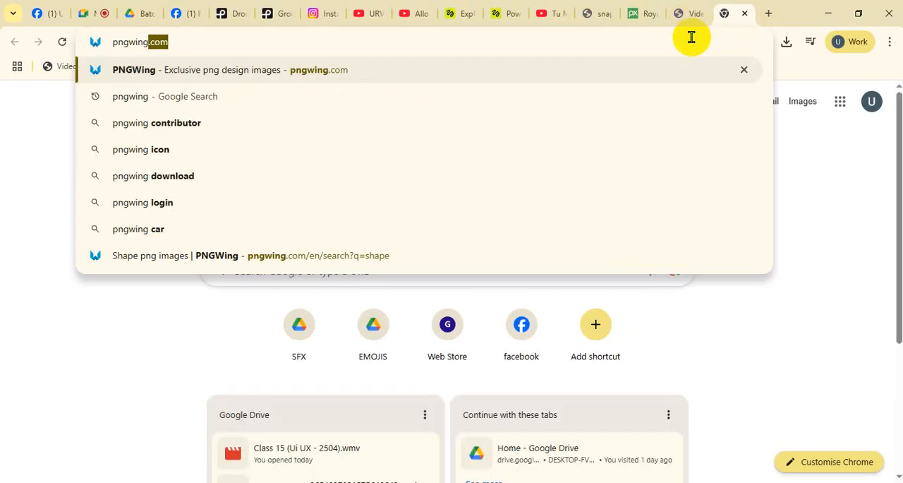
pyautogui.press('Return')
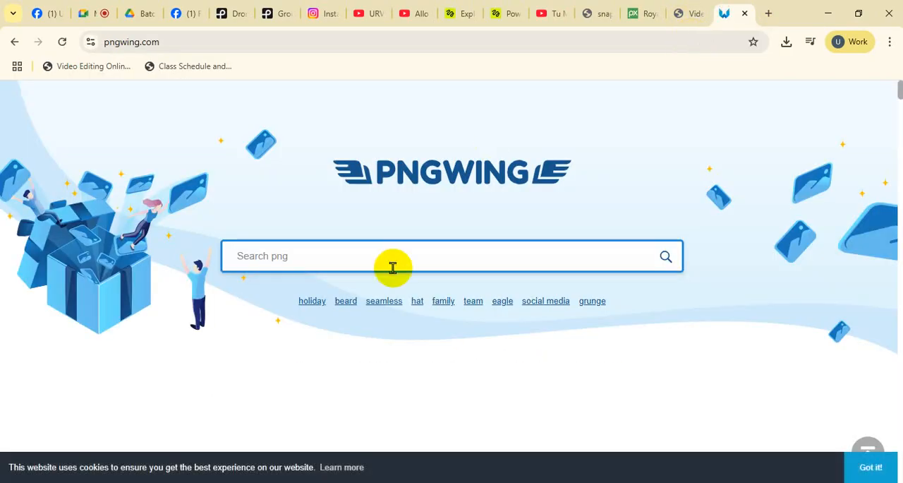
# Step: Try to search PNGWing for insta, then mute and close the full-screen video ad
pyautogui.click(393, 267)
pyautogui.write('insta')
pyautogui.click(522, 325)
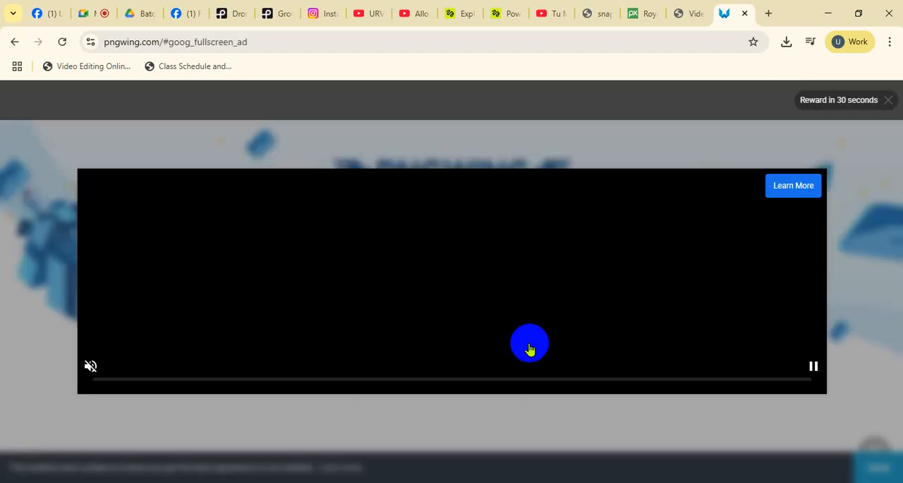
pyautogui.click(91, 366)
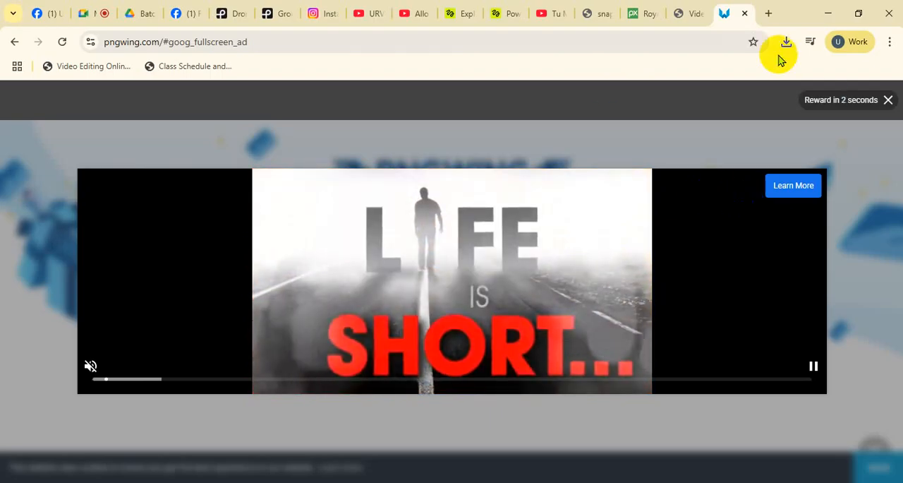
pyautogui.click(889, 100)
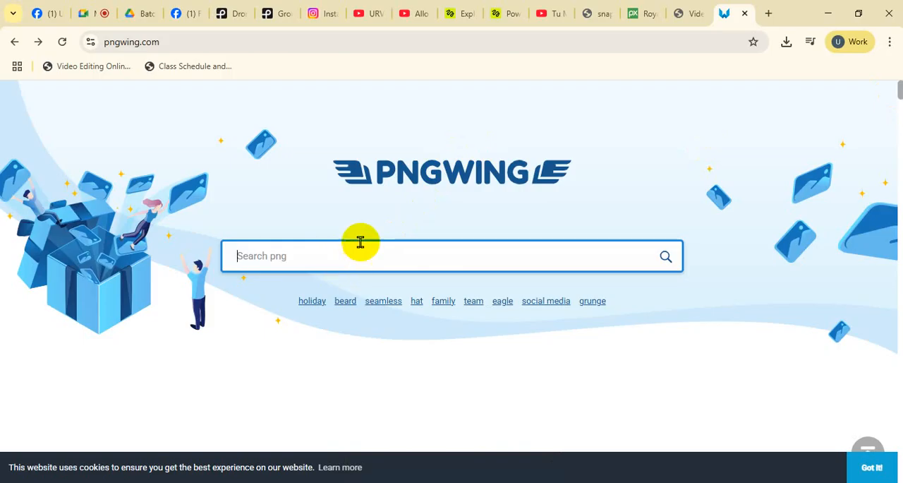
# Step: Return to the Google Meet call and unmute the host's own microphone
pyautogui.click(83, 14)
pyautogui.click(301, 458)
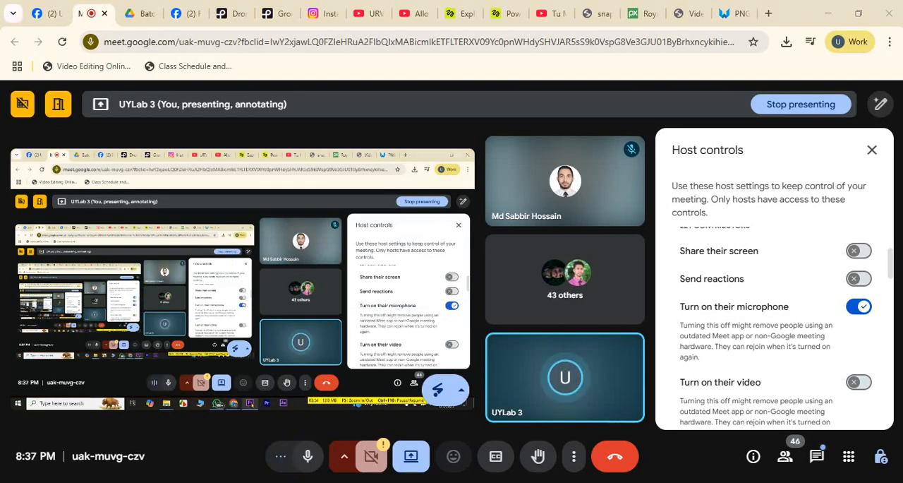
pyautogui.hotkey('alt', 'Tab')
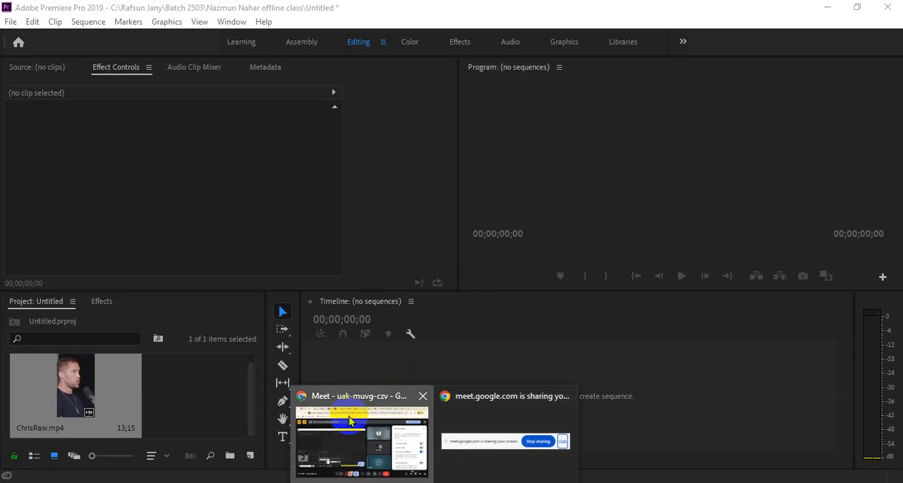
pyautogui.click(362, 434)
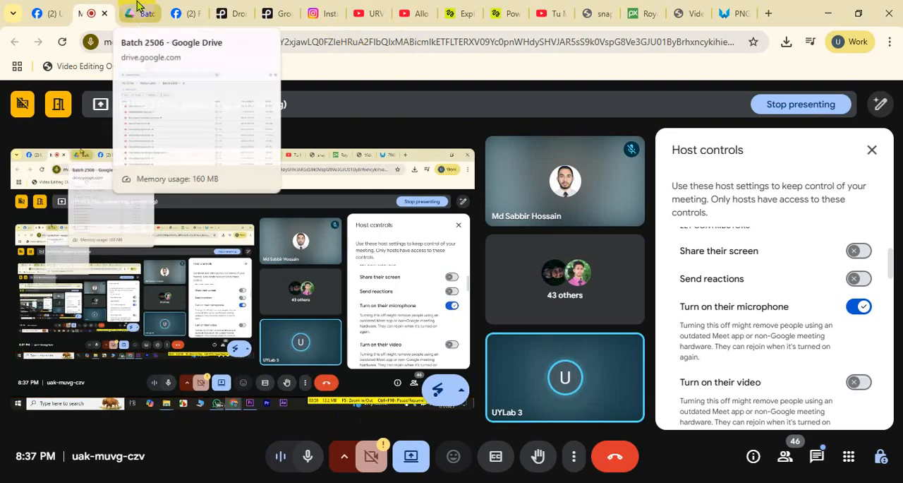
# Step: Return to the PNGWing page and search for instagram
pyautogui.click(746, 5)
pyautogui.click(401, 256)
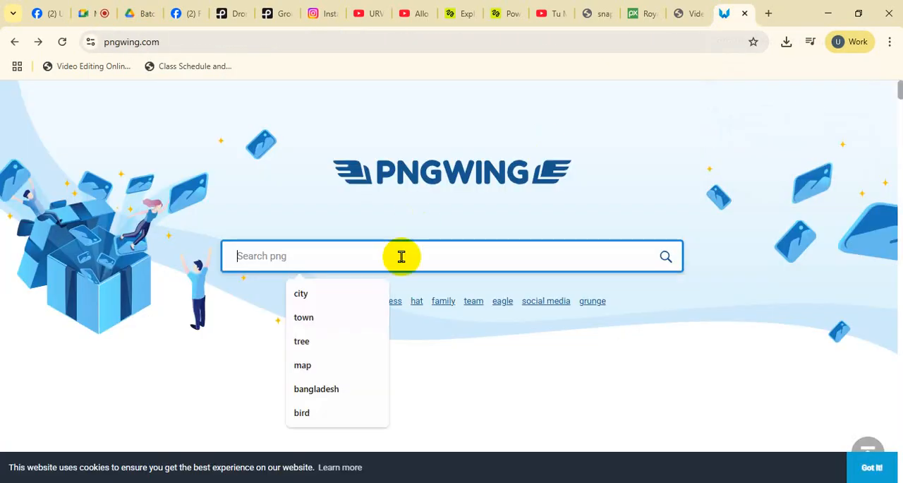
pyautogui.write('instagr')
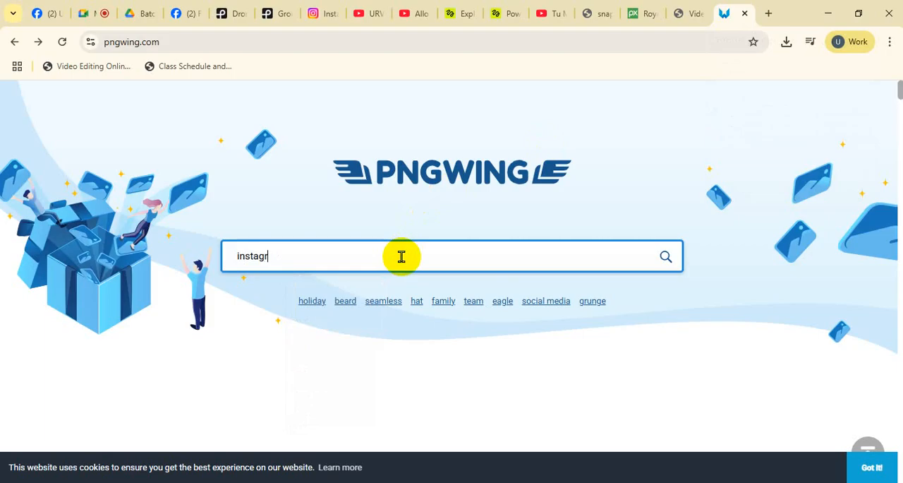
# Step: Open the purple 1000x1000px Instagram logo, request its PNG download and close the advertisement
pyautogui.scroll(-3, 413, 266)
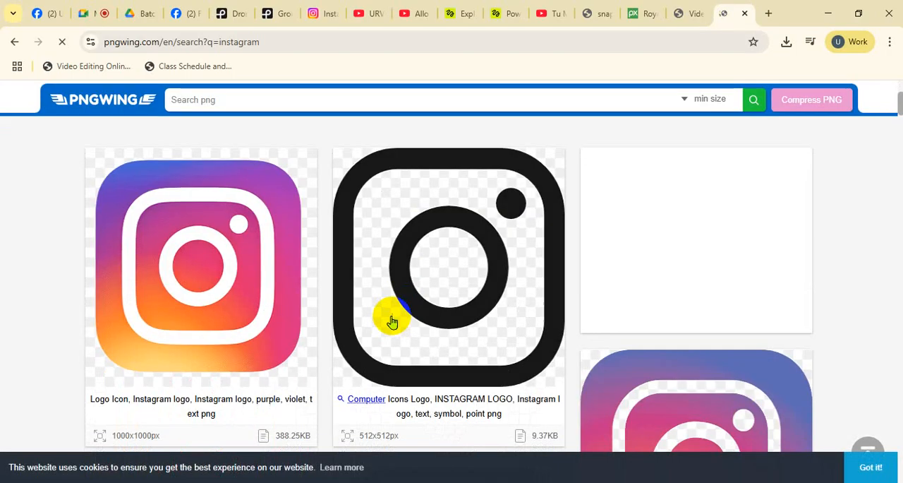
pyautogui.click(231, 275)
pyautogui.scroll(-10, 413, 360)
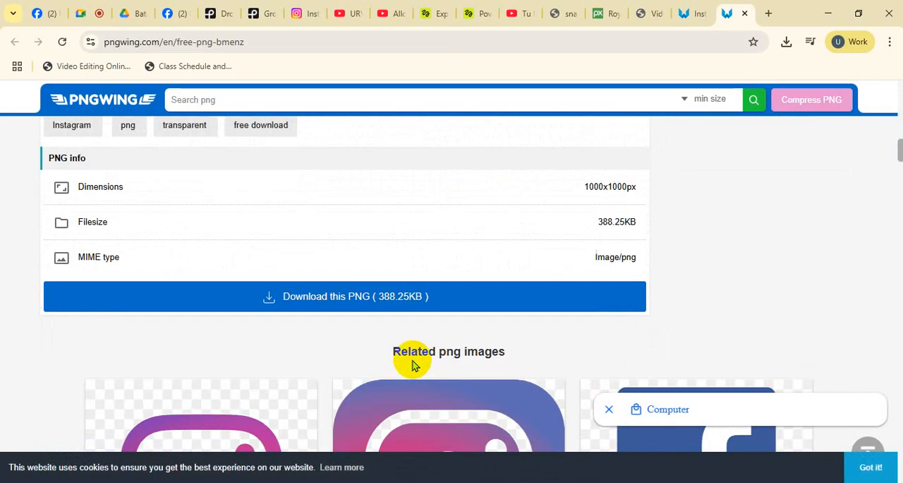
pyautogui.click(389, 299)
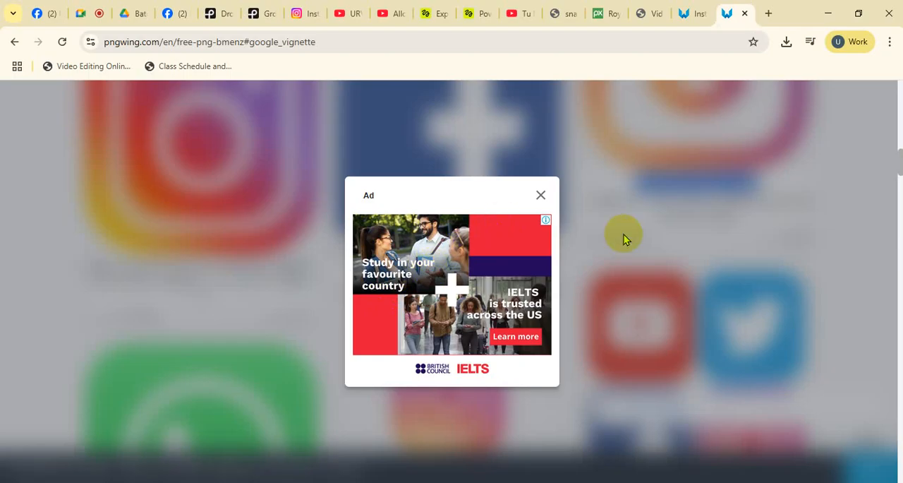
pyautogui.click(539, 196)
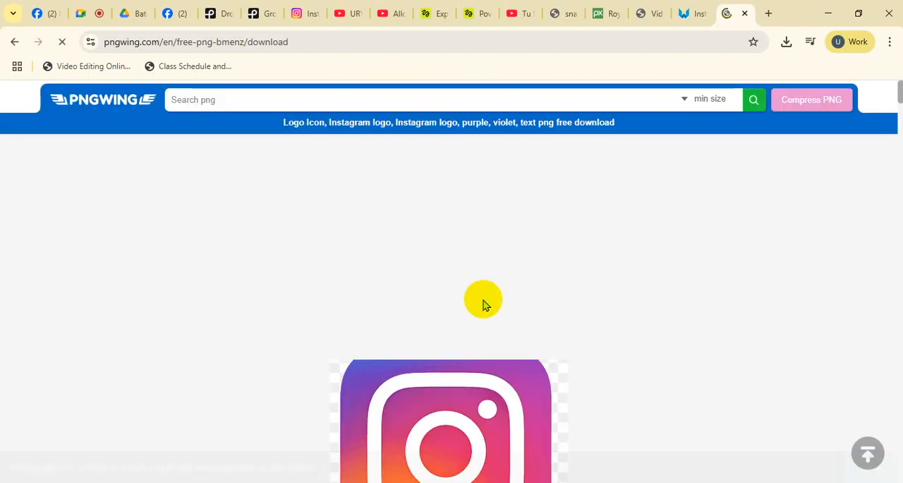
pyautogui.scroll(-6, 480, 302)
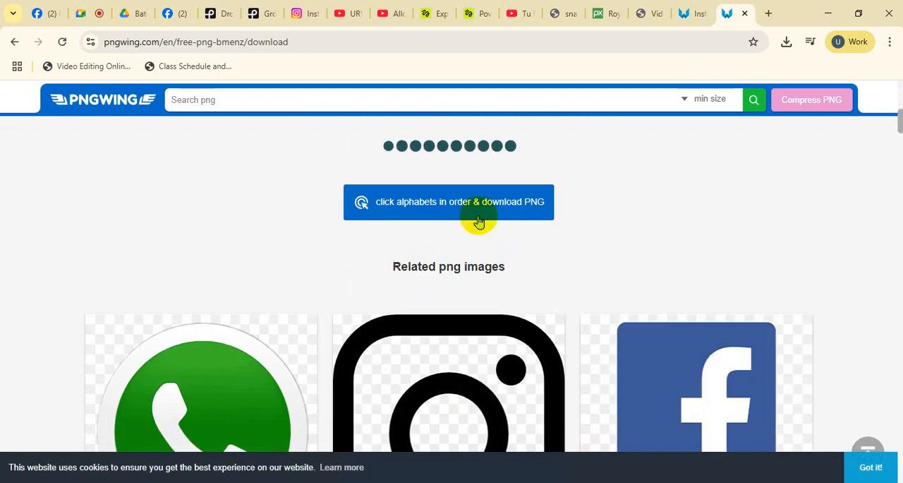
# Step: Complete the character-order check and save the Instagram logo in Downloads as pngwing ins.com
pyautogui.click(479, 220)
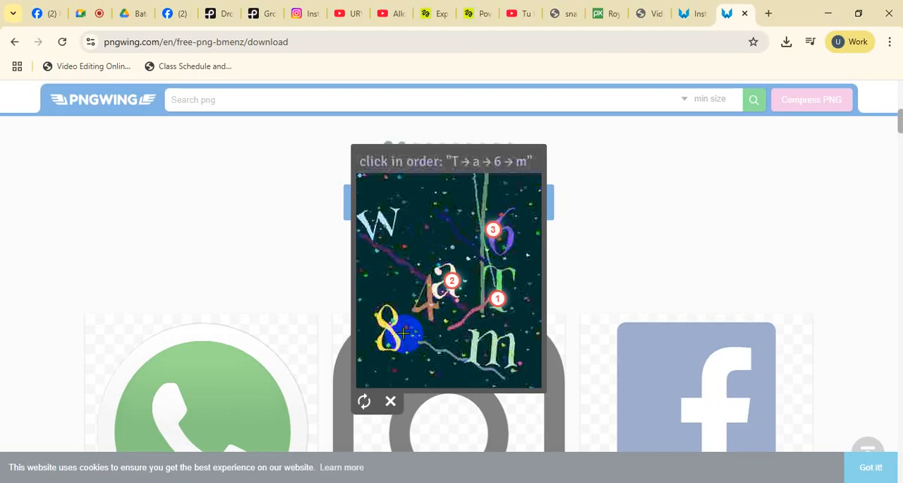
pyautogui.click(493, 346)
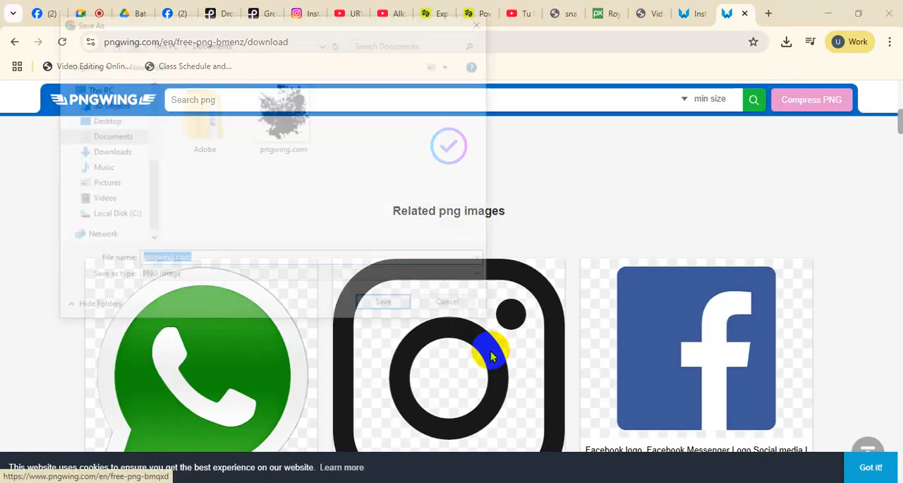
pyautogui.click(114, 151)
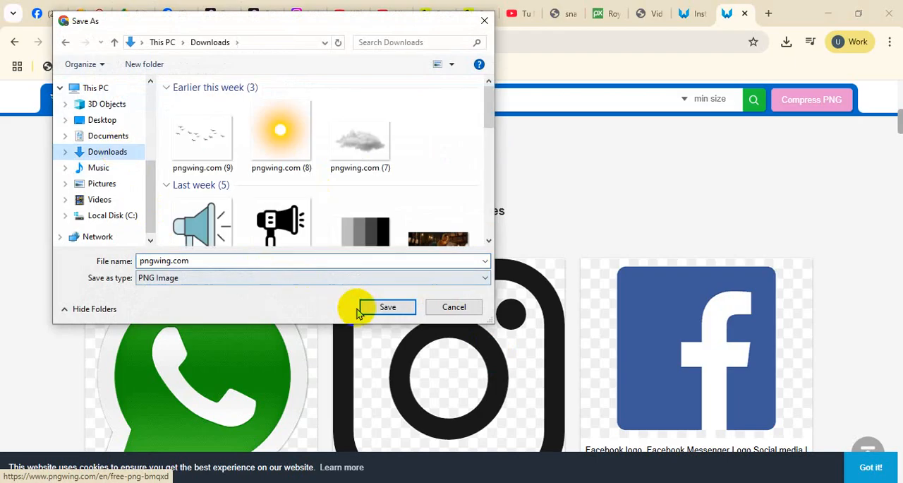
pyautogui.click(363, 305)
pyautogui.click(530, 248)
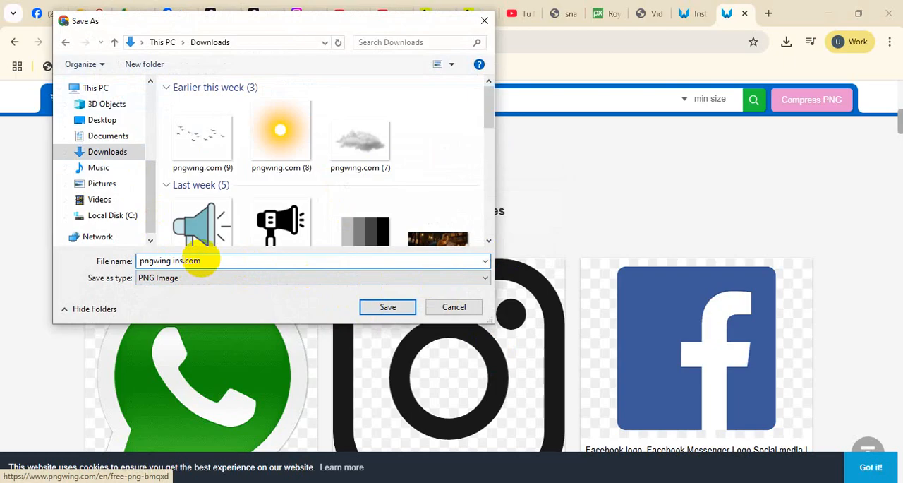
pyautogui.click(393, 306)
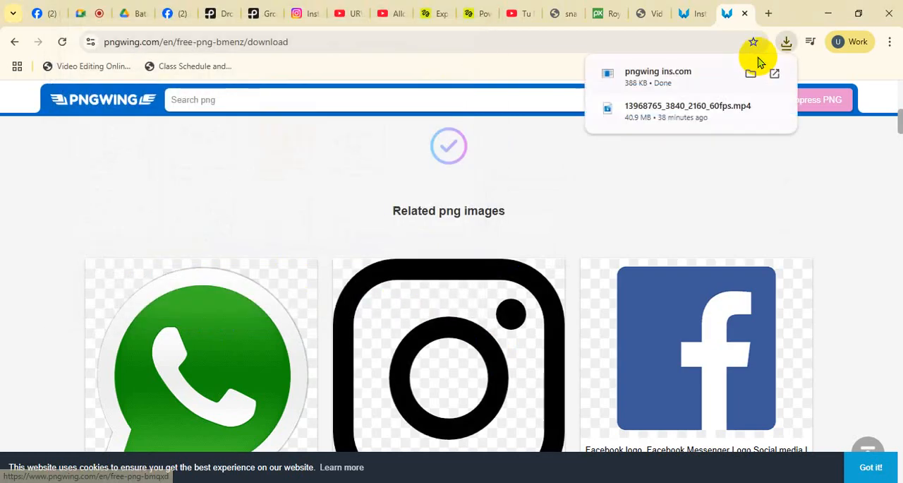
# Step: Try to import the pngwing ins file from the Downloads folder into the Premiere Pro project
pyautogui.click(751, 73)
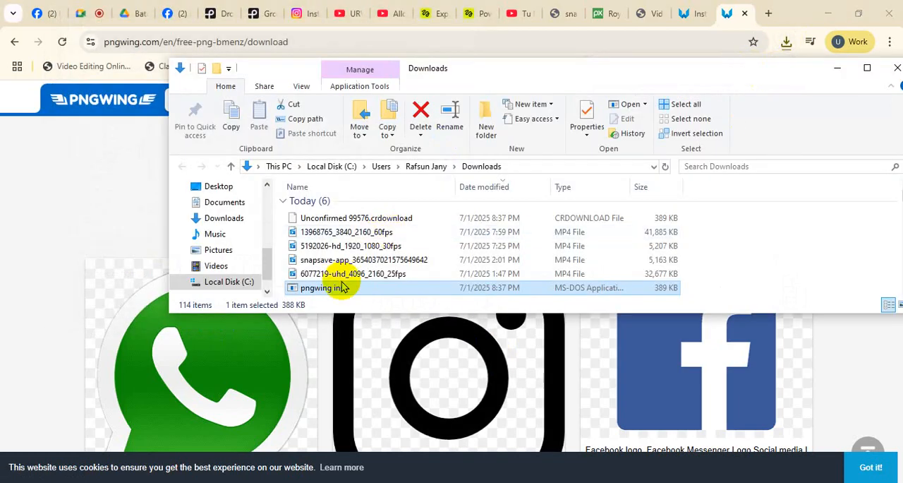
pyautogui.moveTo(341, 287); pyautogui.dragTo(189, 412)
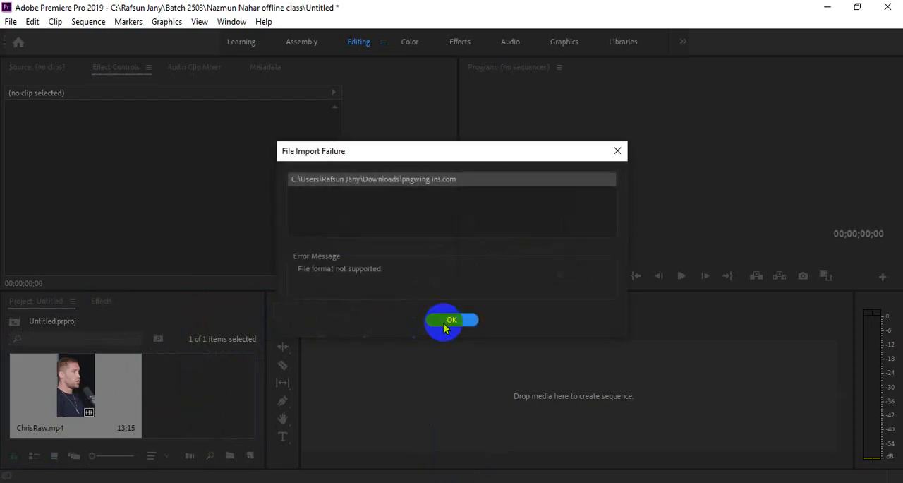
pyautogui.click(449, 321)
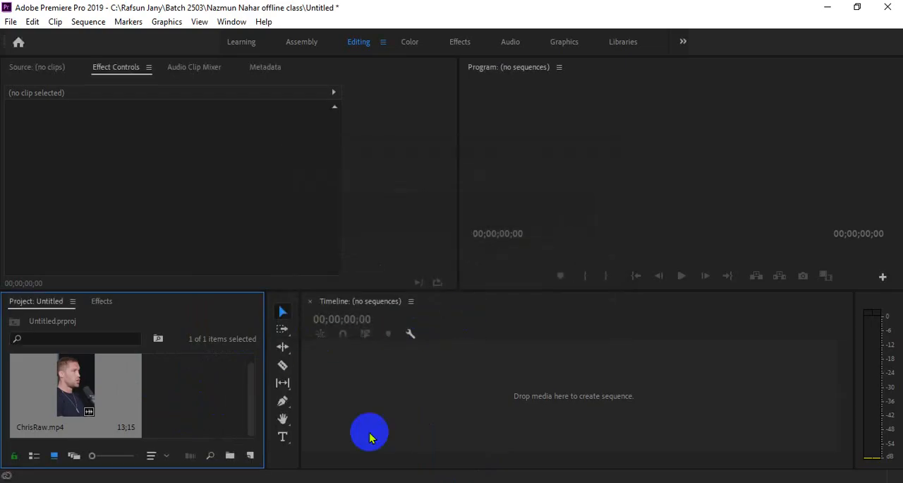
# Step: Switch back to Chrome and check the pngwing ins file in the Downloads folder
pyautogui.click(397, 454)
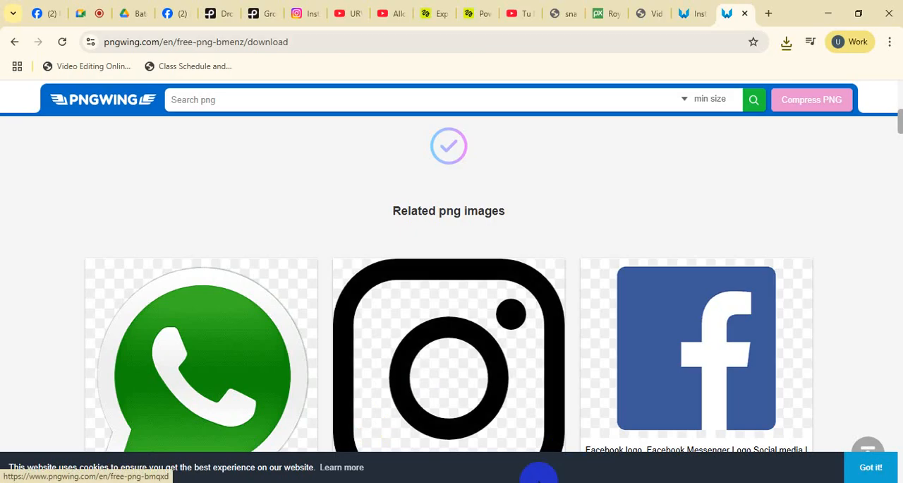
pyautogui.moveTo(313, 478)
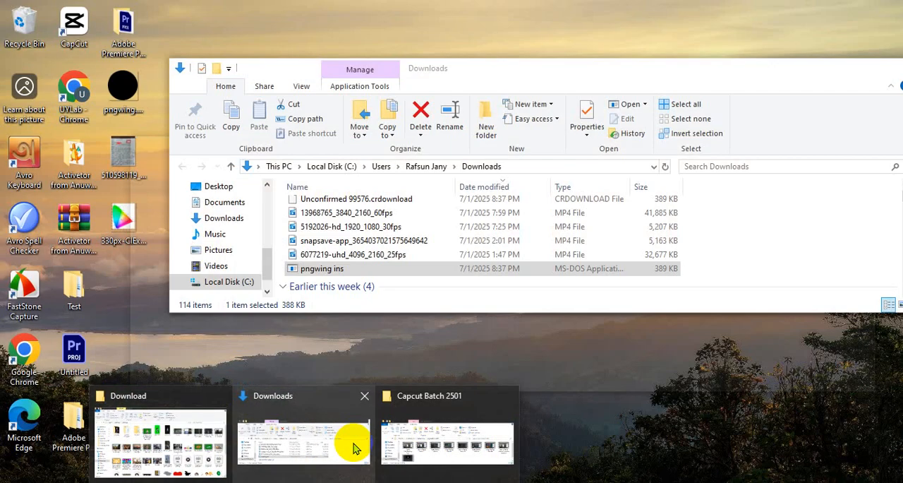
pyautogui.click(355, 447)
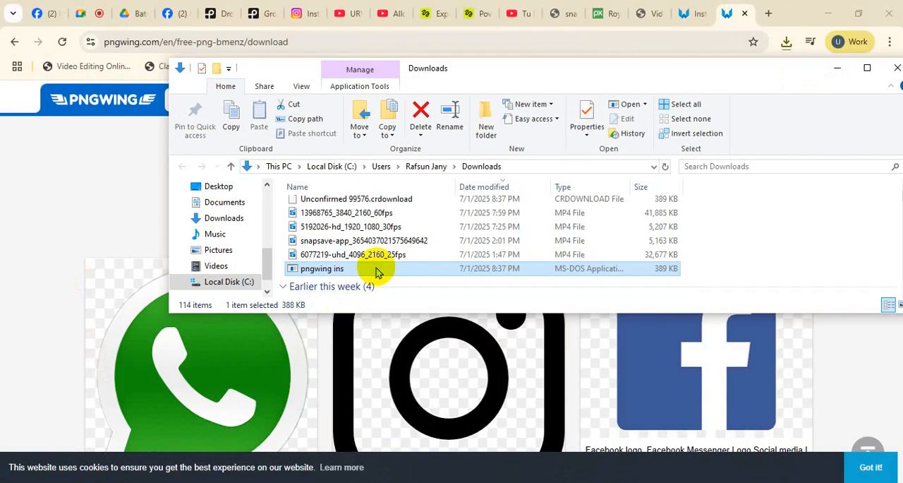
pyautogui.rightClick(376, 272)
pyautogui.click(151, 216)
# Step: Download the same Instagram logo again, save it in Documents as pngwing dkjdfdf.com and check it in its folder
pyautogui.scroll(-3, 262, 350)
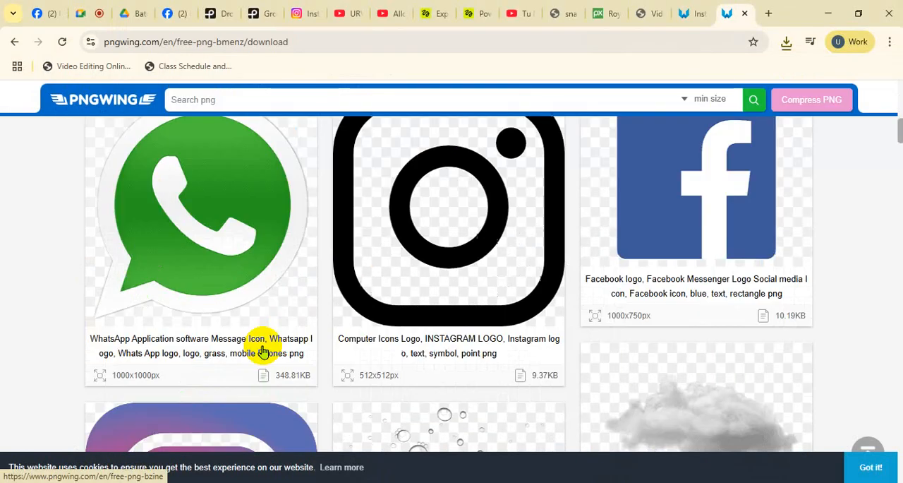
pyautogui.scroll(5, 262, 350)
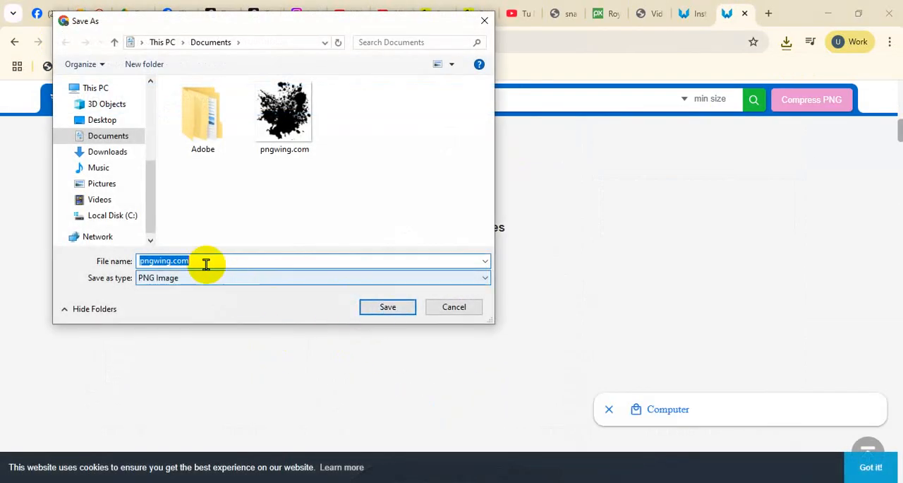
pyautogui.click(170, 260)
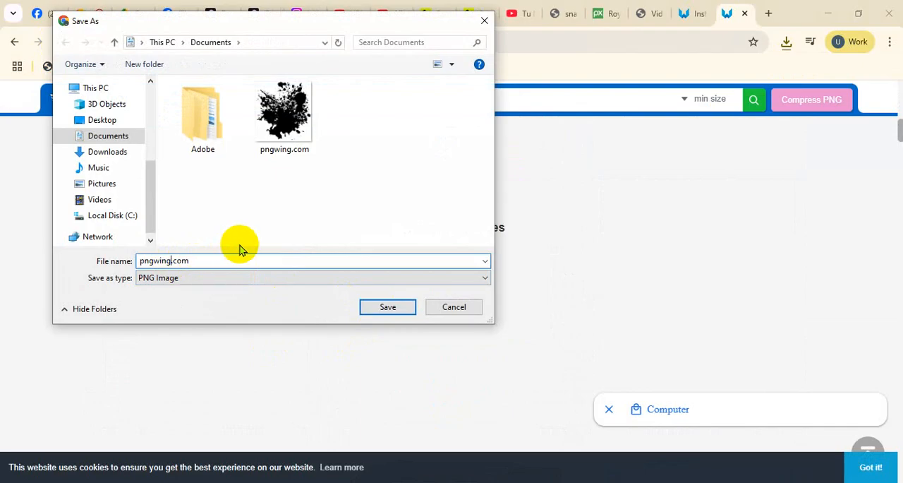
pyautogui.write('dkjdfdf')
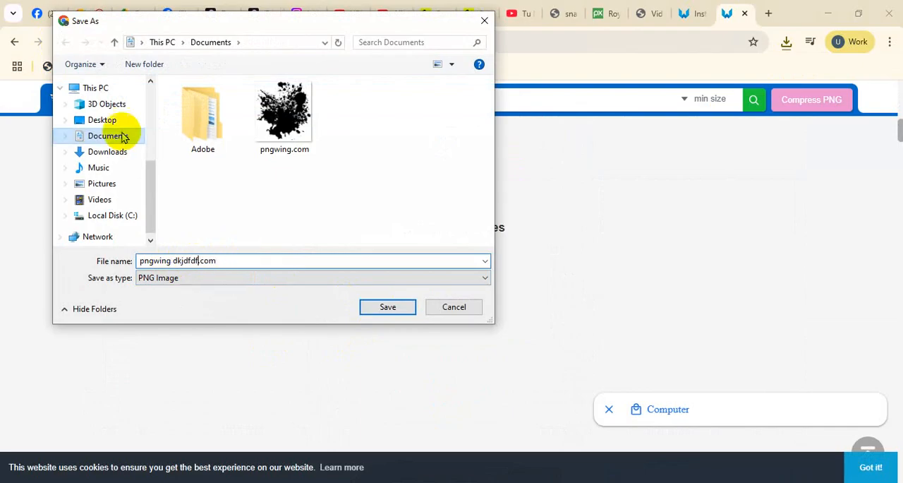
pyautogui.click(404, 308)
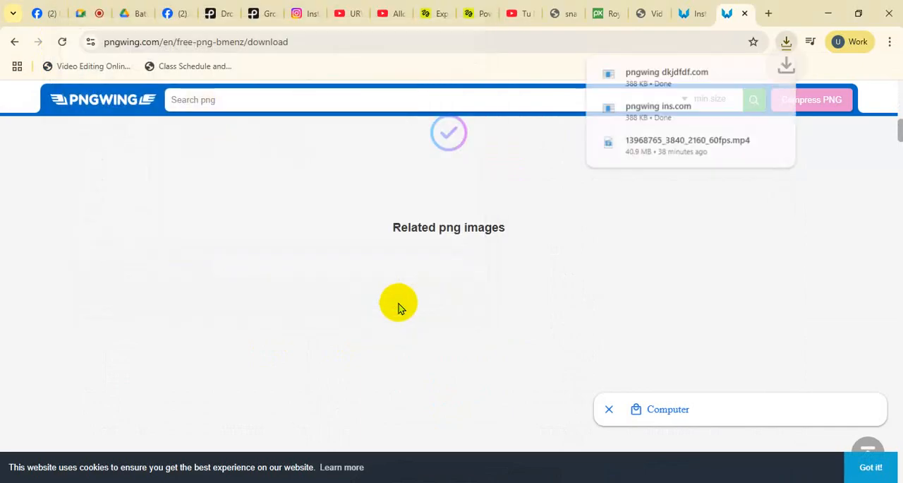
pyautogui.click(752, 75)
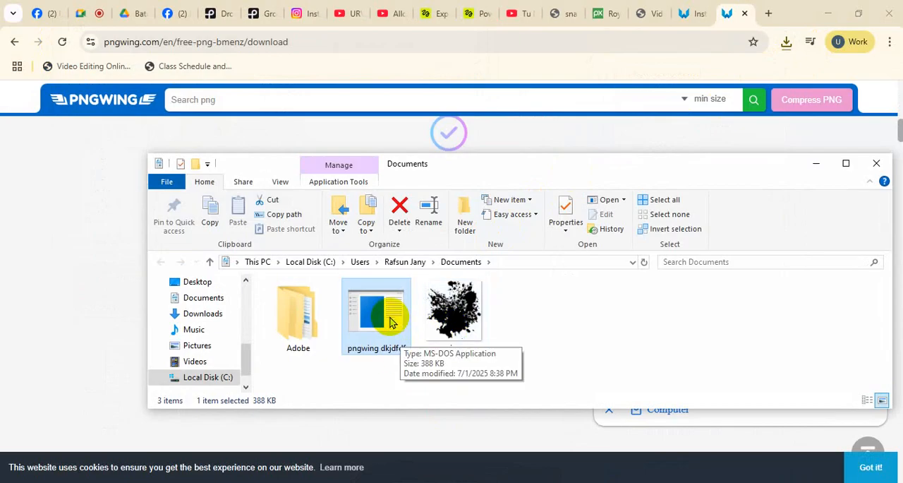
pyautogui.click(87, 194)
# Step: Open the related Instagram logo sticker PNG on PNGWing and start its download, closing the ad
pyautogui.click(16, 41)
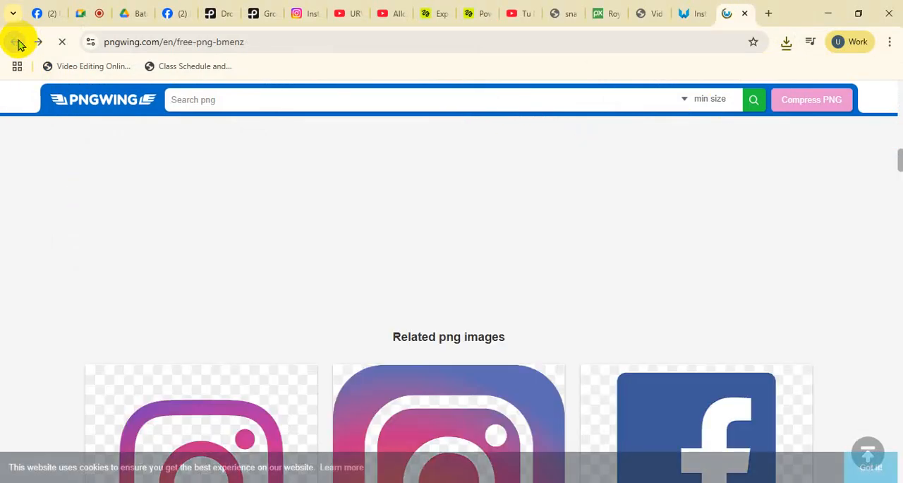
pyautogui.scroll(-3, 427, 339)
pyautogui.click(451, 308)
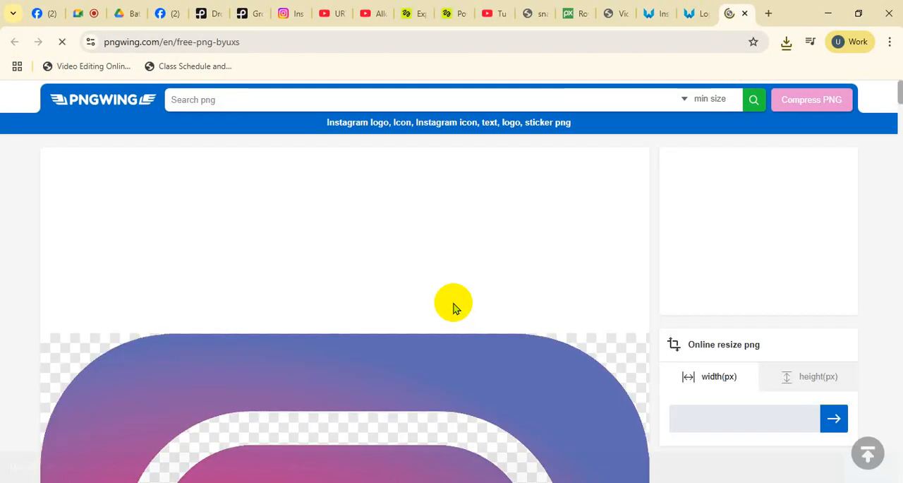
pyautogui.scroll(-14, 415, 386)
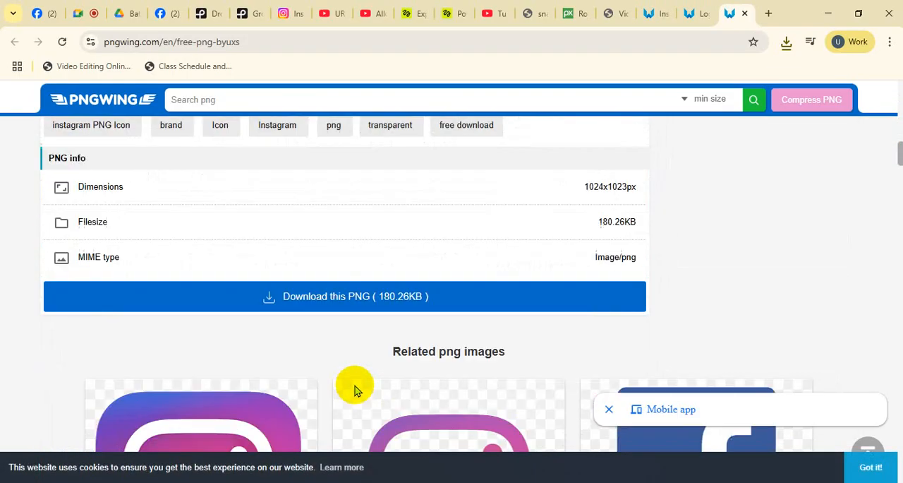
pyautogui.click(363, 299)
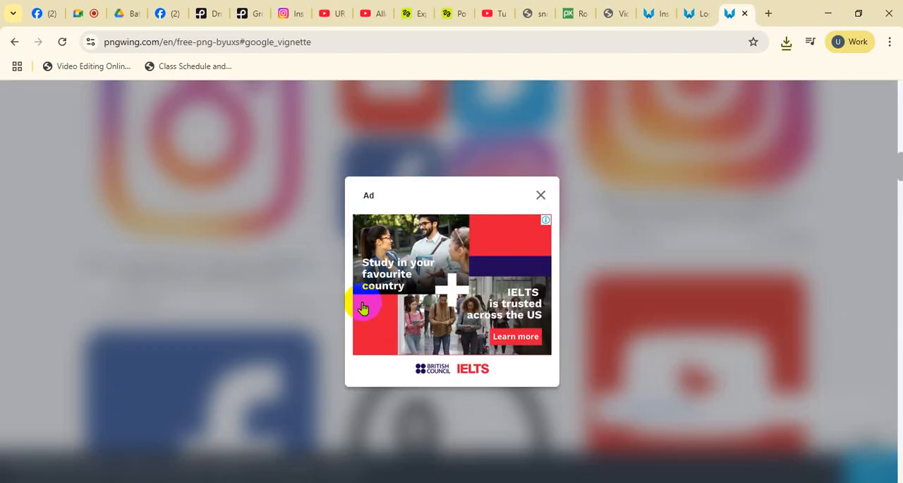
pyautogui.click(542, 196)
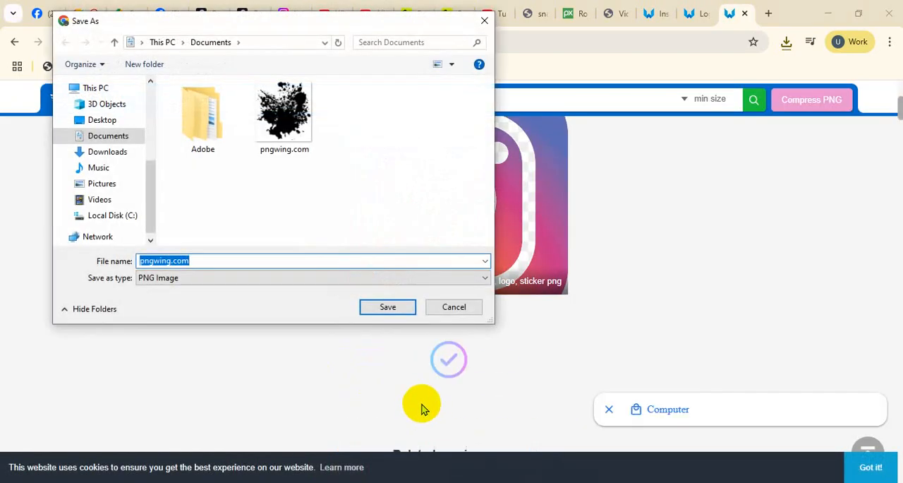
# Step: Save the logo on the Desktop as pngwing.com, replacing the existing file, and import it into the Premiere Pro project
pyautogui.click(111, 121)
pyautogui.click(365, 311)
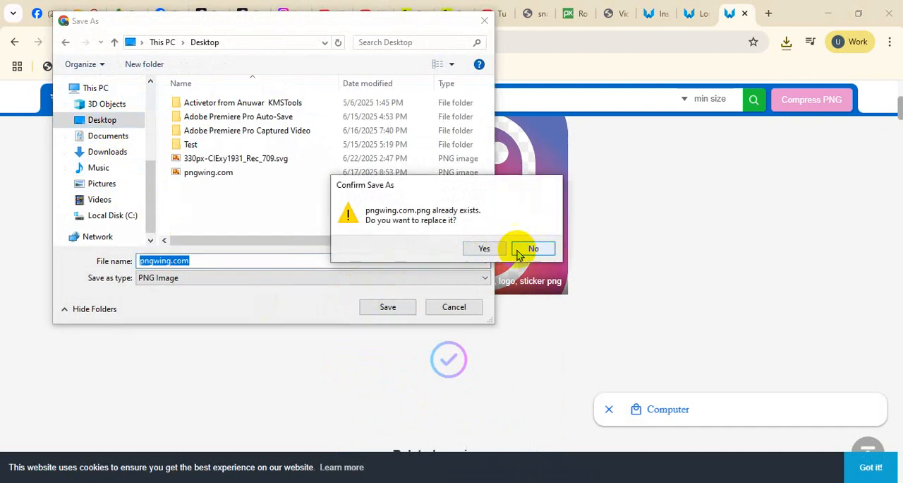
pyautogui.click(494, 252)
pyautogui.click(747, 74)
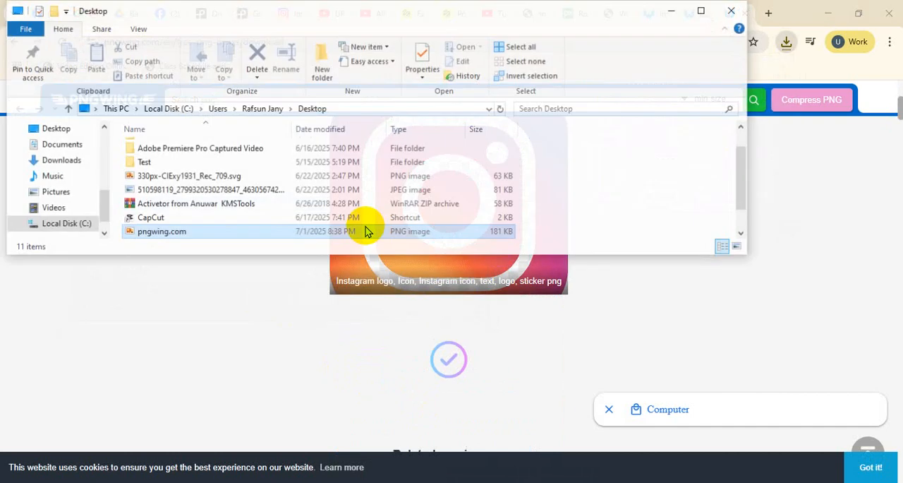
pyautogui.moveTo(151, 232); pyautogui.dragTo(194, 416)
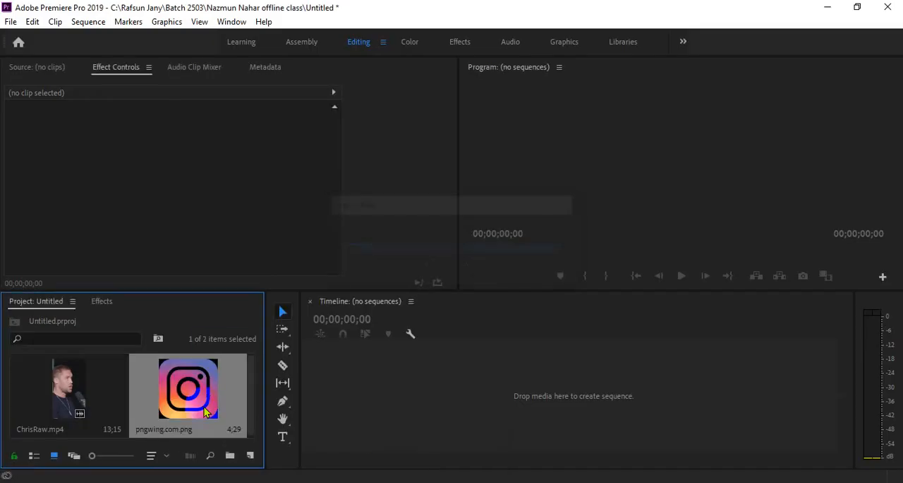
# Step: Create a new sequence named Sequence 01 with the HDV 1080p30 preset
pyautogui.click(25, 25)
pyautogui.click(13, 27)
pyautogui.click(11, 26)
pyautogui.moveTo(28, 39)
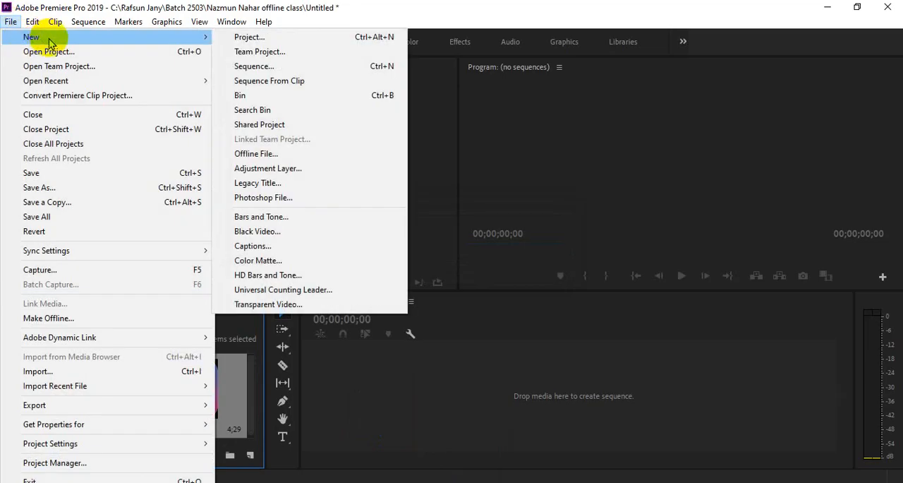
pyautogui.click(263, 67)
pyautogui.click(309, 291)
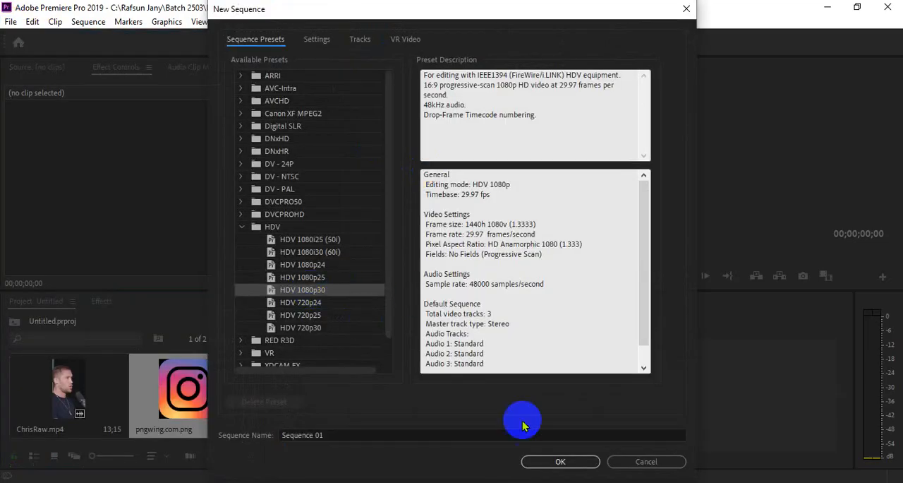
pyautogui.click(560, 462)
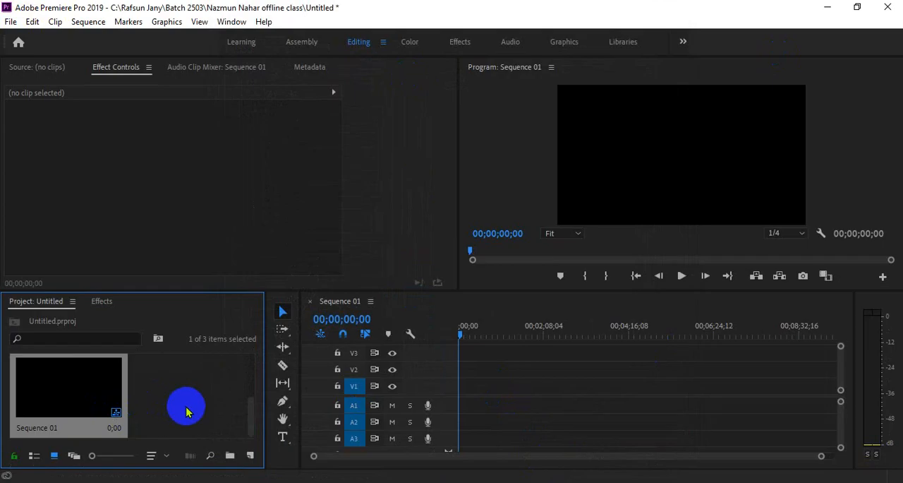
# Step: Place pngwing.com.png on track V1 at the start of Sequence 01
pyautogui.scroll(2, 187, 412)
pyautogui.moveTo(187, 411); pyautogui.dragTo(464, 383)
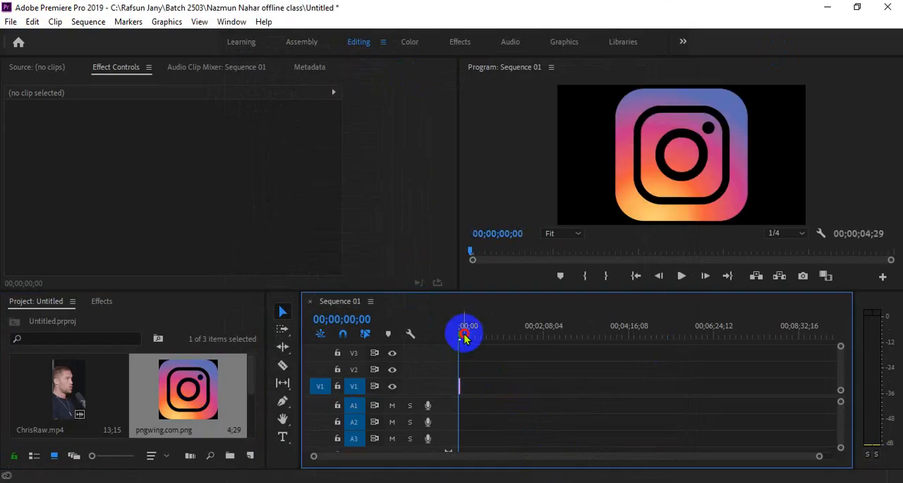
pyautogui.moveTo(464, 334); pyautogui.dragTo(456, 331)
pyautogui.moveTo(820, 456); pyautogui.dragTo(584, 403)
pyautogui.moveTo(349, 457); pyautogui.dragTo(377, 456)
# Step: Set the Instagram logo clip's scale to 27
pyautogui.click(493, 387)
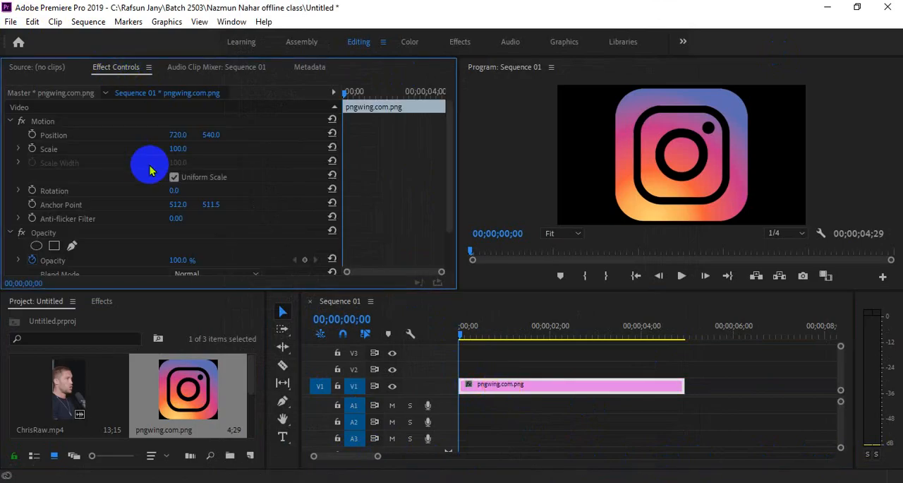
pyautogui.moveTo(173, 148); pyautogui.dragTo(129, 150)
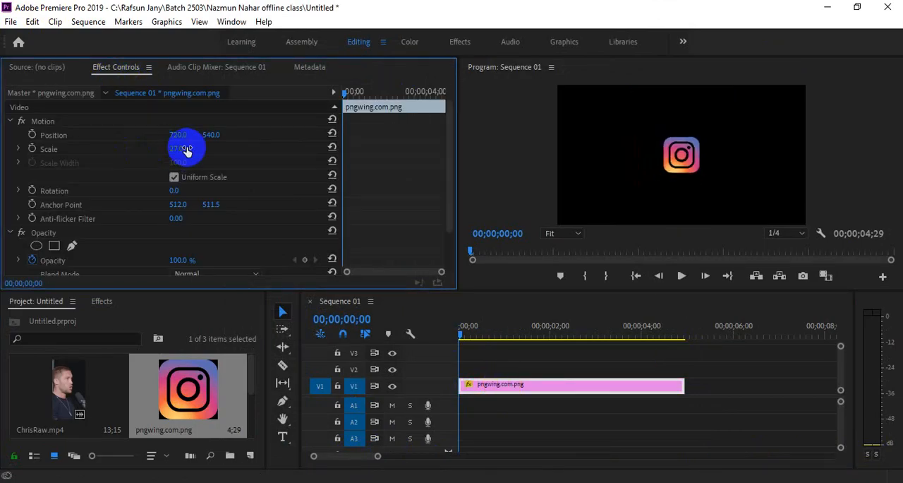
pyautogui.moveTo(183, 136)
pyautogui.mouseDown()
pyautogui.moveTo(63, 142)
pyautogui.moveTo(187, 149)
pyautogui.mouseUp()
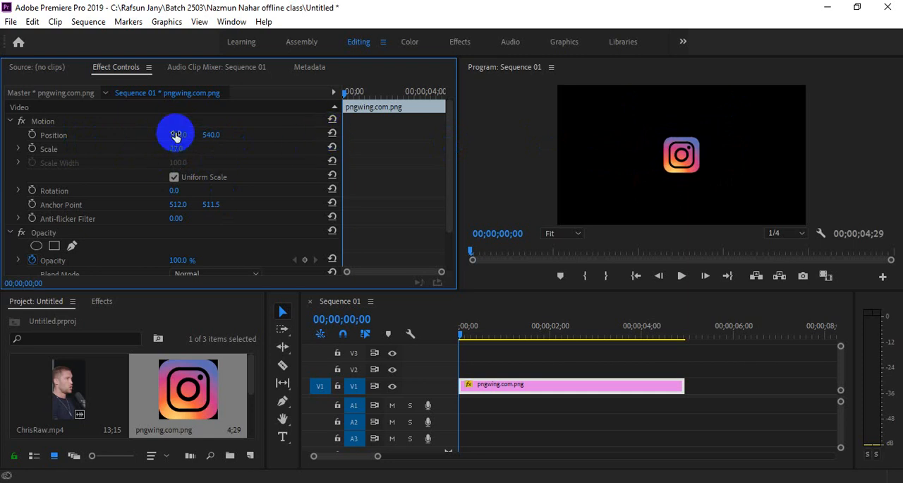
# Step: Animate the logo's Position with a centred keyframe at 00;00;00;17 and a starting keyframe at 00;00;00;00 with X at -131
pyautogui.moveTo(350, 95); pyautogui.dragTo(358, 96)
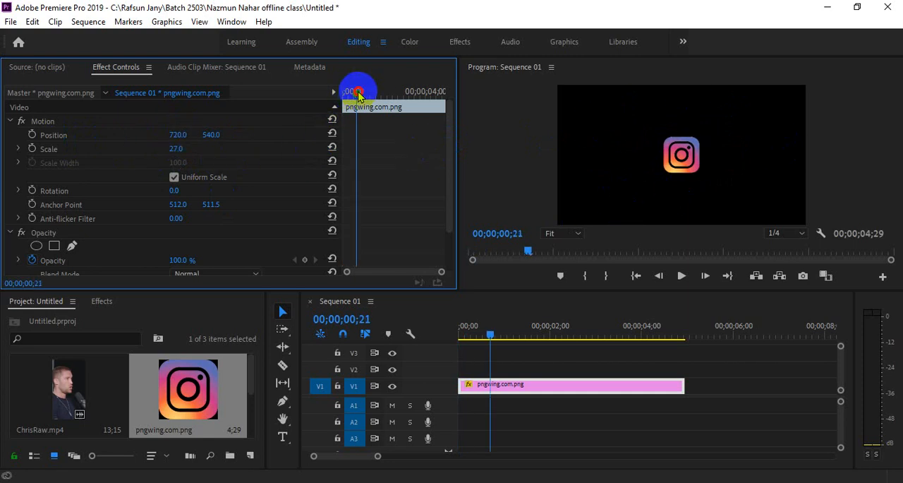
pyautogui.click(492, 333)
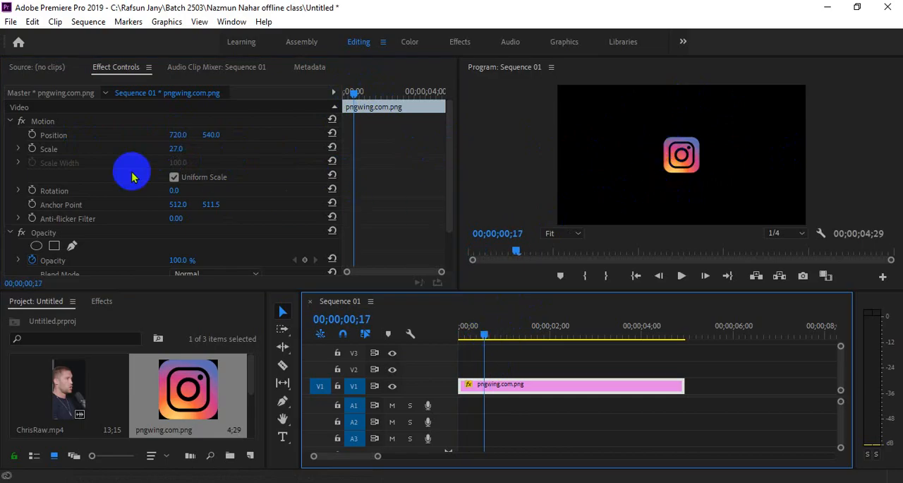
pyautogui.click(32, 134)
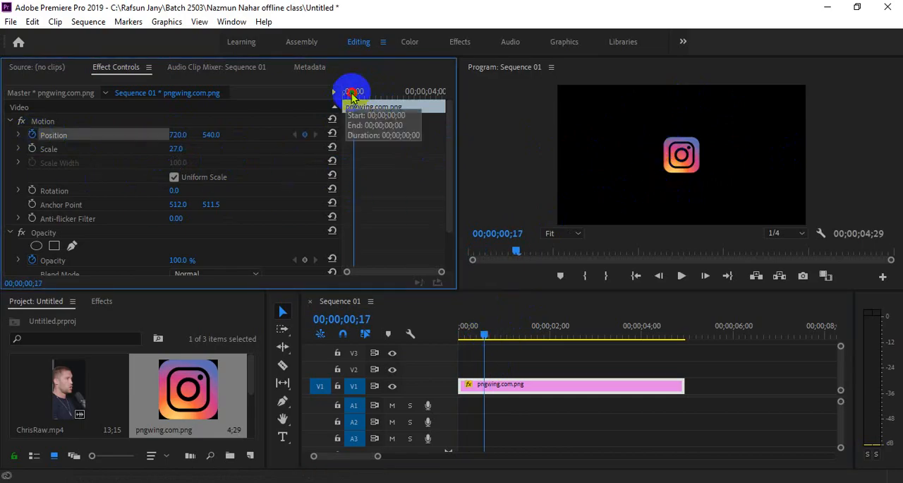
pyautogui.moveTo(353, 93); pyautogui.dragTo(340, 93)
pyautogui.moveTo(171, 134)
pyautogui.mouseDown()
pyautogui.moveTo(43, 171)
pyautogui.moveTo(129, 129)
pyautogui.moveTo(174, 134)
pyautogui.mouseUp()
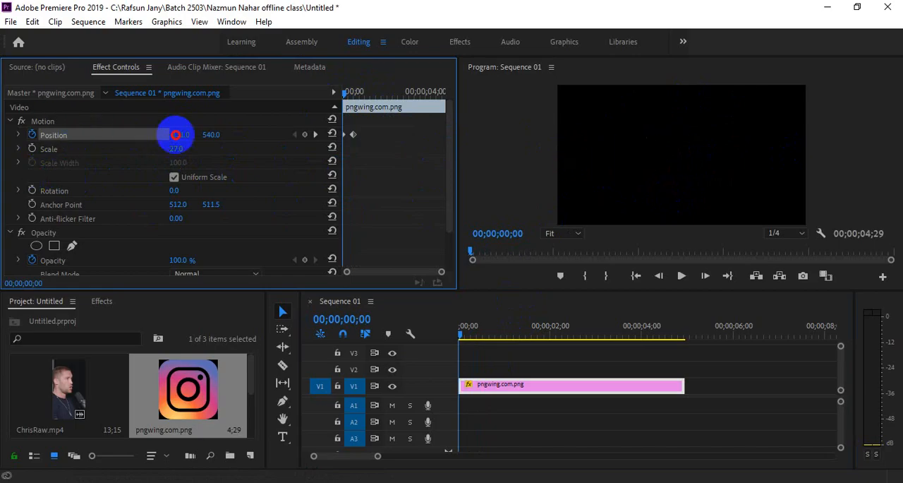
# Step: Play back and scrub the logo's slide-in between its two Position keyframes
pyautogui.press('space')
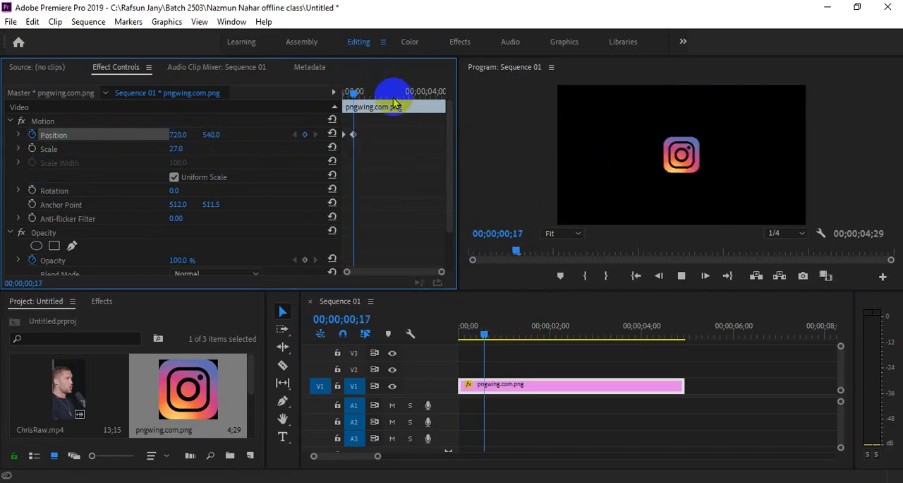
pyautogui.click(341, 93)
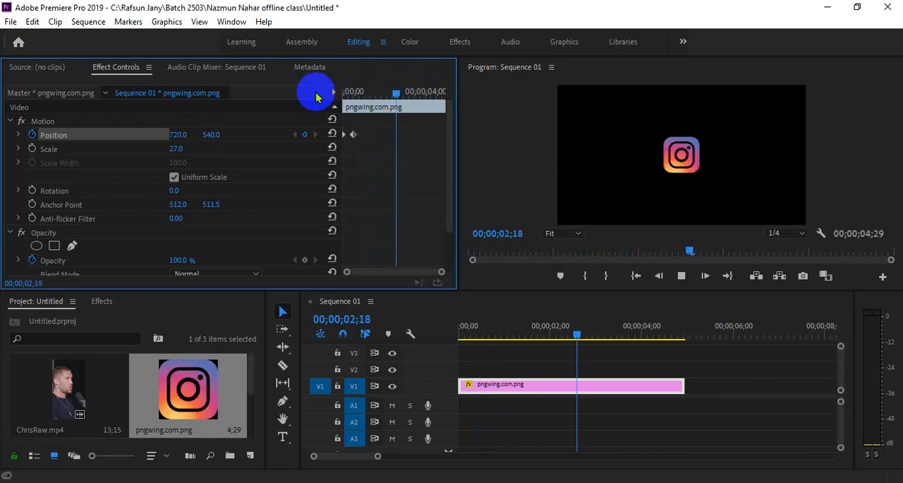
pyautogui.click(344, 92)
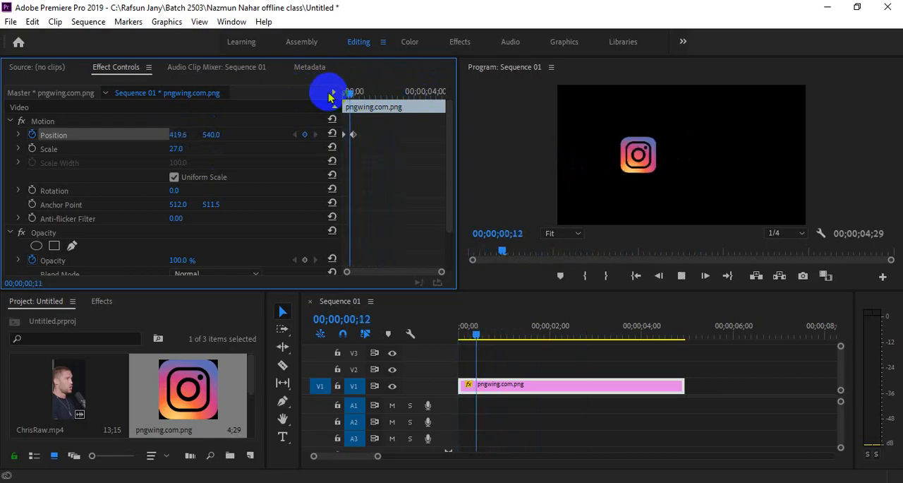
pyautogui.click(341, 93)
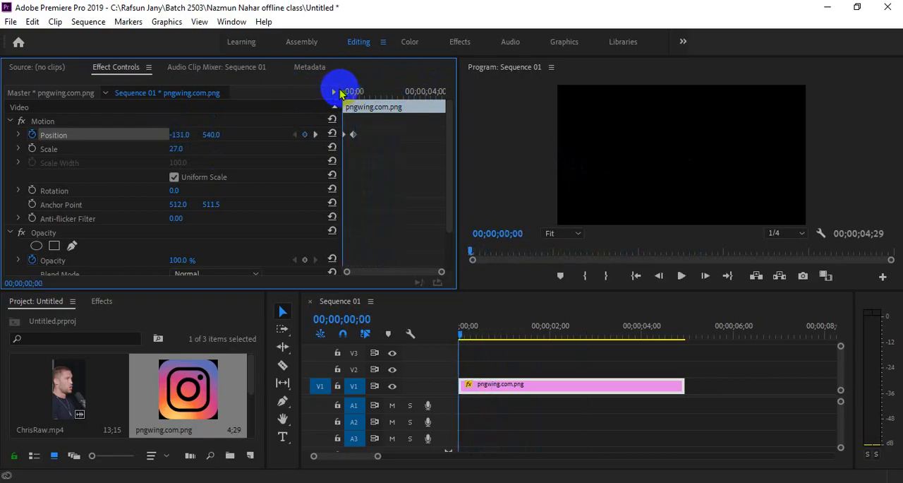
pyautogui.moveTo(338, 93); pyautogui.dragTo(356, 90)
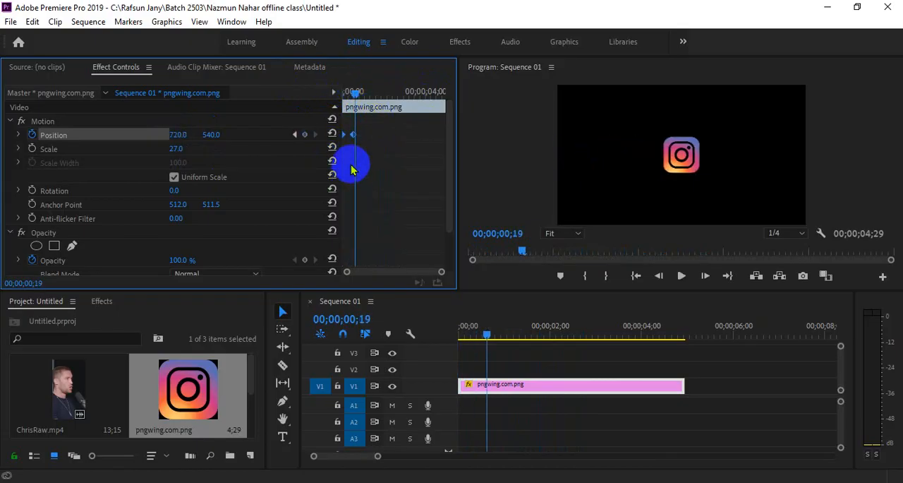
pyautogui.moveTo(441, 271); pyautogui.dragTo(398, 271)
pyautogui.moveTo(355, 97); pyautogui.dragTo(342, 86)
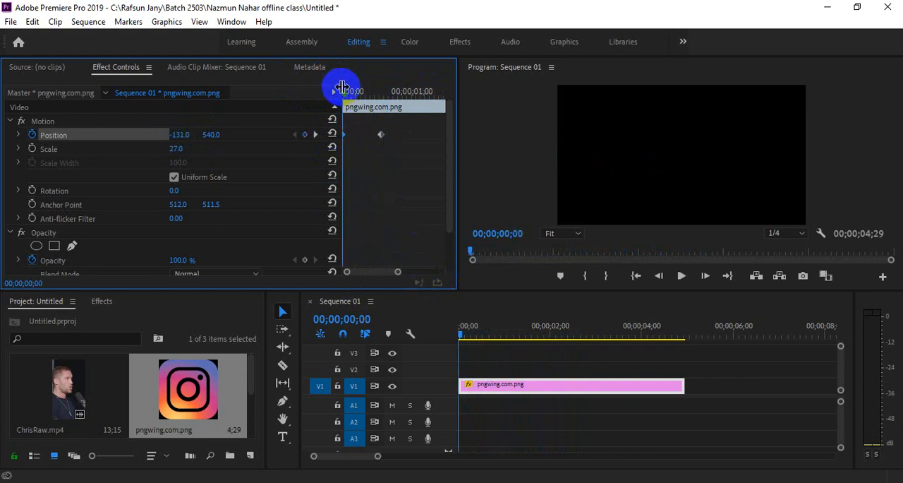
pyautogui.click(343, 88)
pyautogui.moveTo(350, 92)
pyautogui.mouseDown()
pyautogui.moveTo(381, 91)
pyautogui.moveTo(344, 90)
pyautogui.mouseUp()
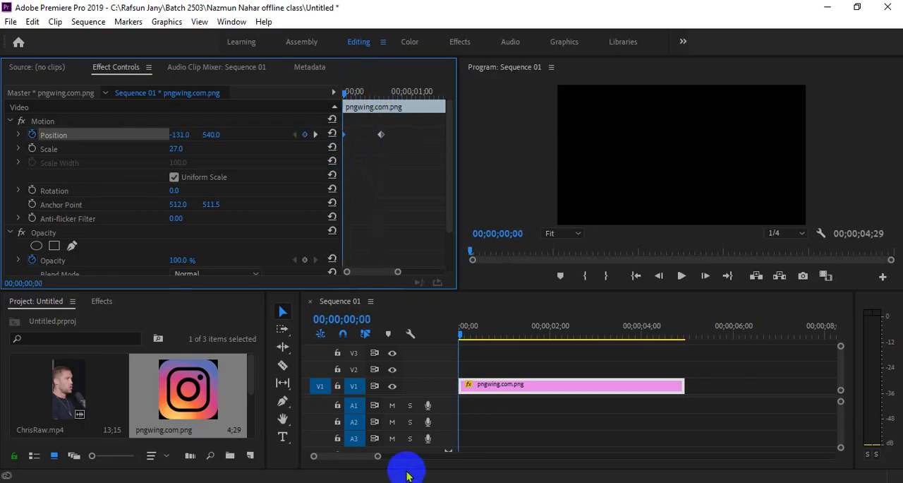
# Step: Switch to the Google Meet call in Chrome and toggle the host control that lets contributors turn on their microphones
pyautogui.click(396, 441)
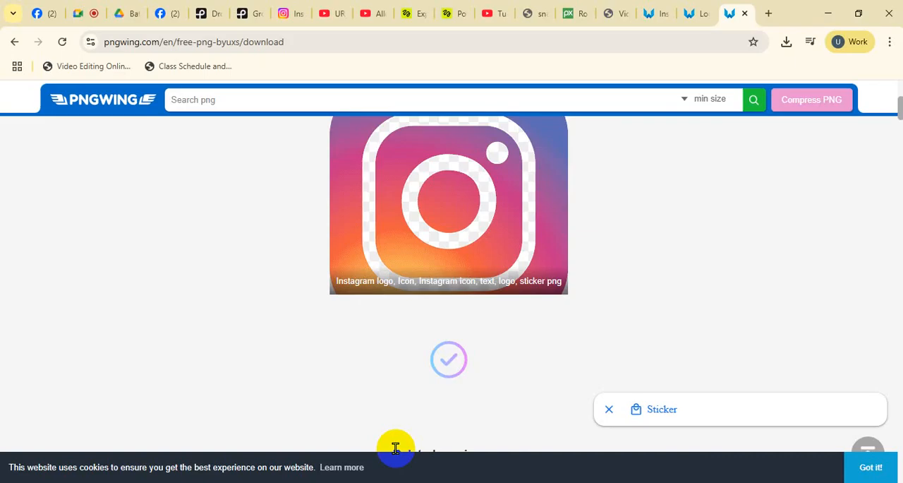
pyautogui.click(74, 10)
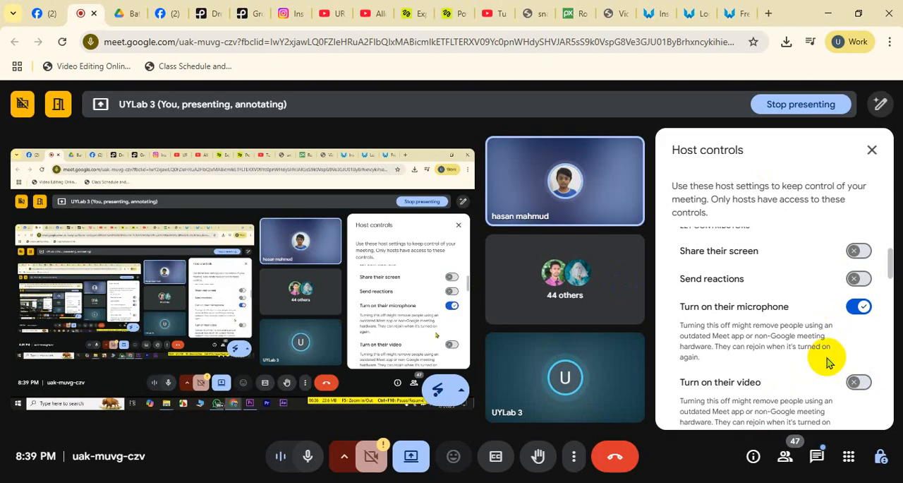
pyautogui.click(858, 308)
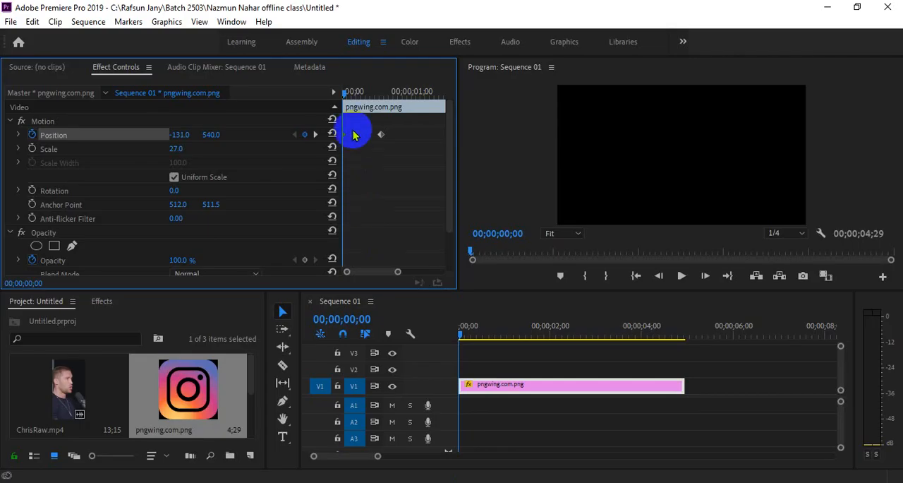
# Step: Return to Premiere Pro and ease the logo's two Position keyframes with Temporal Interpolation
pyautogui.moveTo(368, 94); pyautogui.dragTo(344, 101)
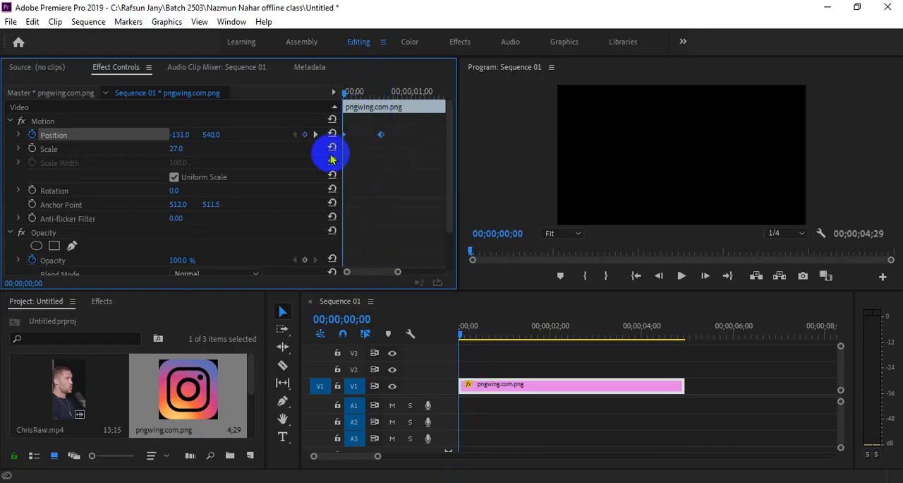
pyautogui.rightClick(345, 136)
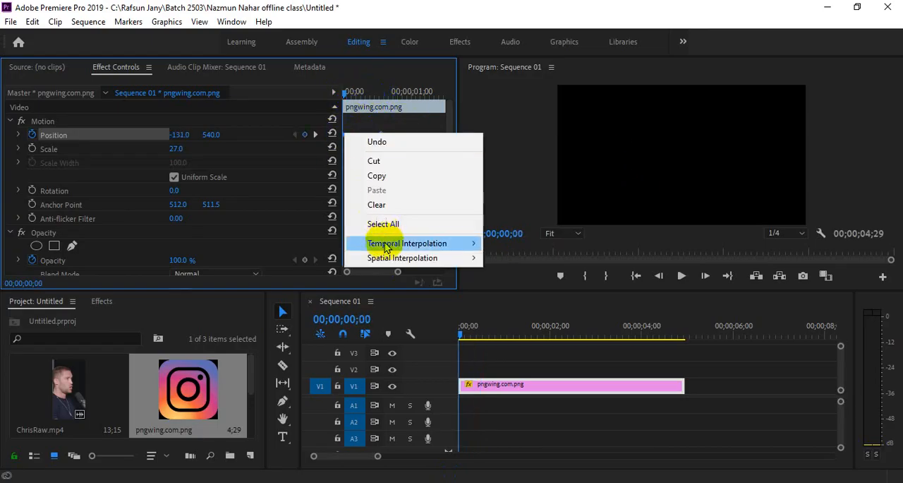
pyautogui.moveTo(406, 243)
pyautogui.click(514, 320)
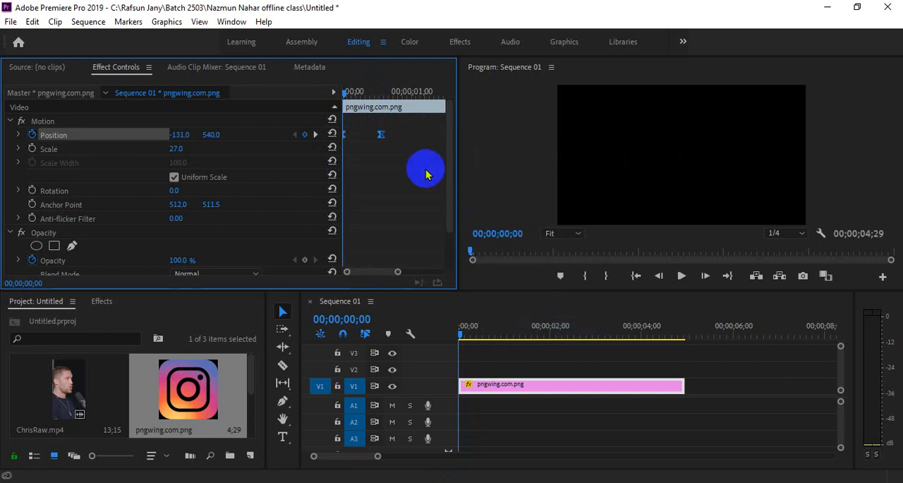
pyautogui.rightClick(381, 134)
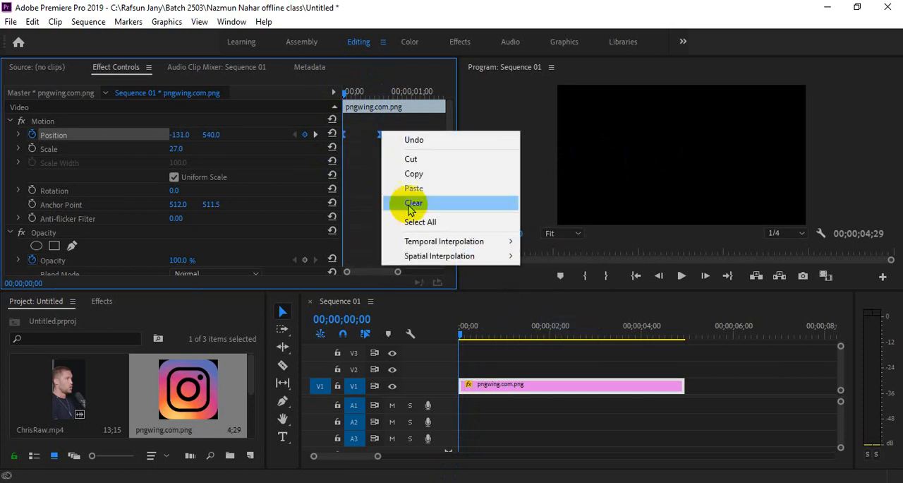
pyautogui.moveTo(447, 241)
pyautogui.click(555, 333)
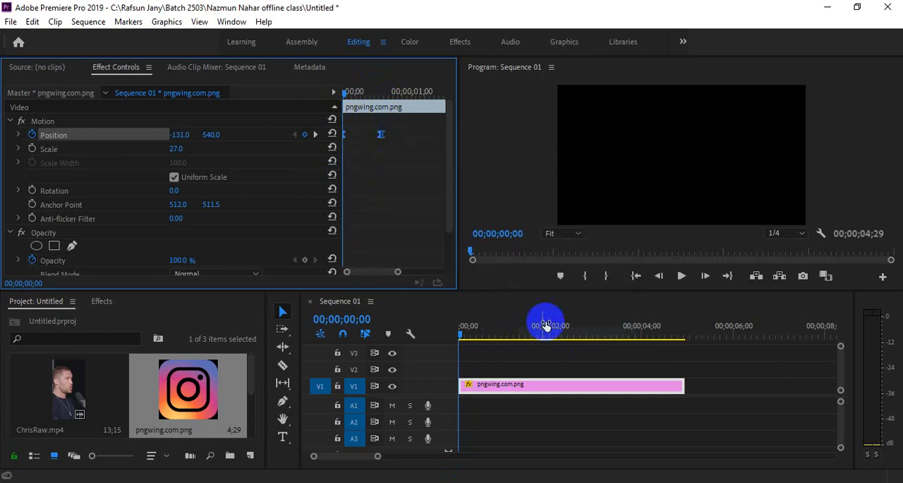
pyautogui.click(375, 162)
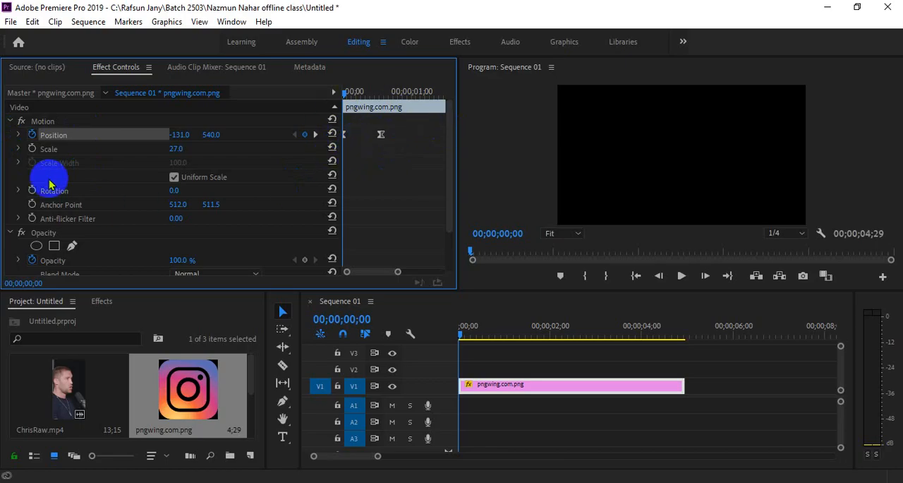
# Step: Open the velocity graph of the logo's Position and shape the curve into an early speed peak with a long slow-down
pyautogui.click(20, 134)
pyautogui.click(17, 135)
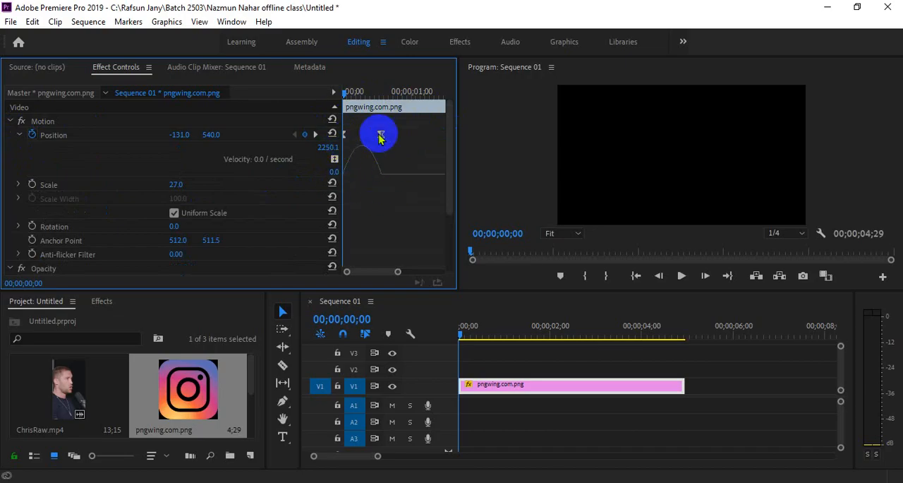
pyautogui.moveTo(373, 126); pyautogui.dragTo(330, 152)
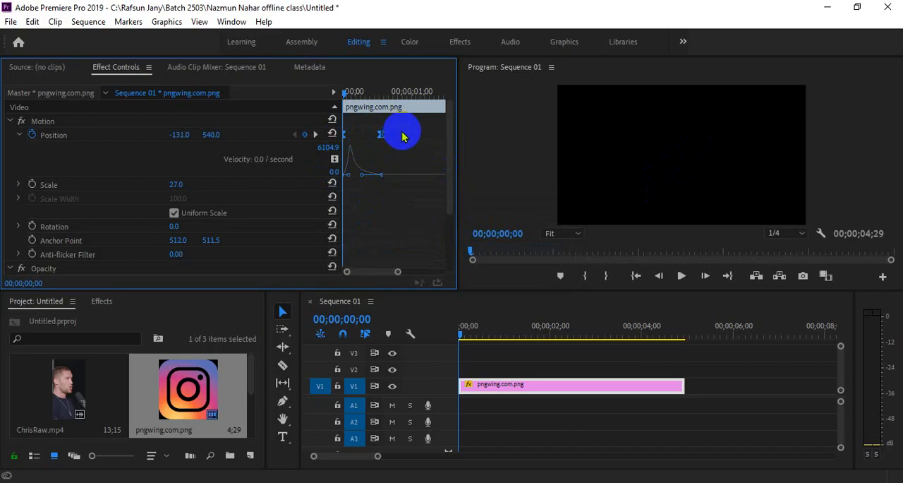
# Step: Play back and scrub the logo's slide-in with the early-peaking velocity curve
pyautogui.press('space')
pyautogui.click(372, 87)
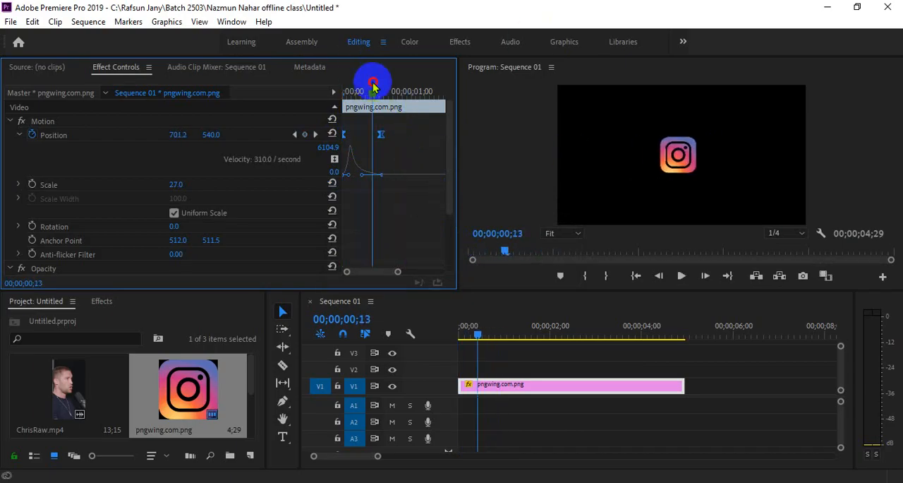
pyautogui.moveTo(374, 87); pyautogui.dragTo(346, 87)
pyautogui.press('space')
pyautogui.press('space')
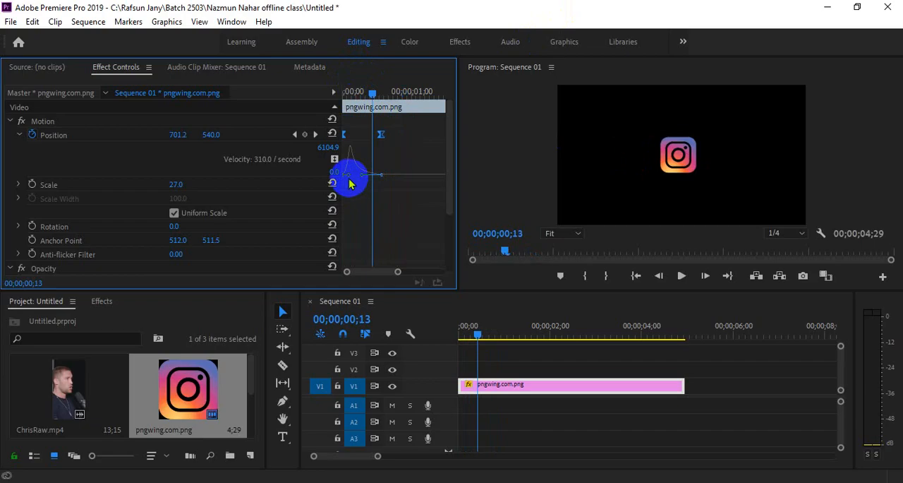
pyautogui.click(350, 93)
pyautogui.moveTo(352, 97); pyautogui.dragTo(364, 93)
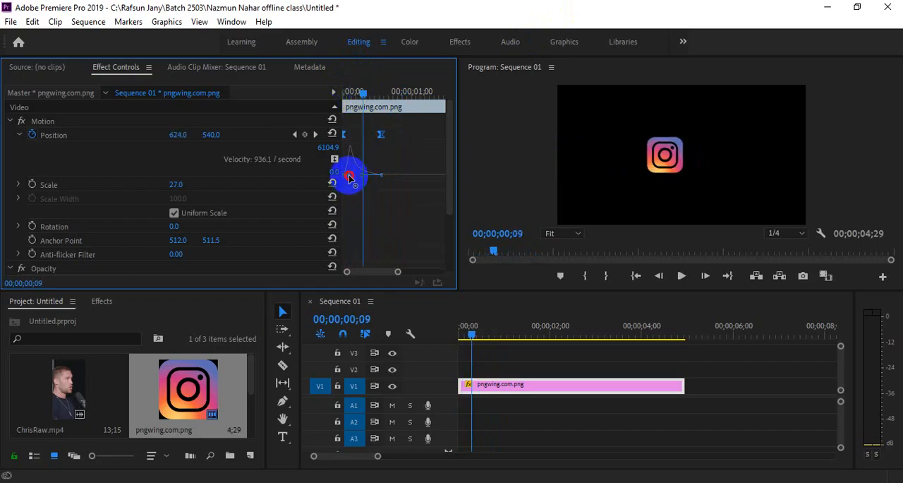
# Step: Shorten the starting keyframe's velocity handle so the logo's speed peaks at the very start, and play back the slide-in
pyautogui.moveTo(344, 178); pyautogui.dragTo(342, 180)
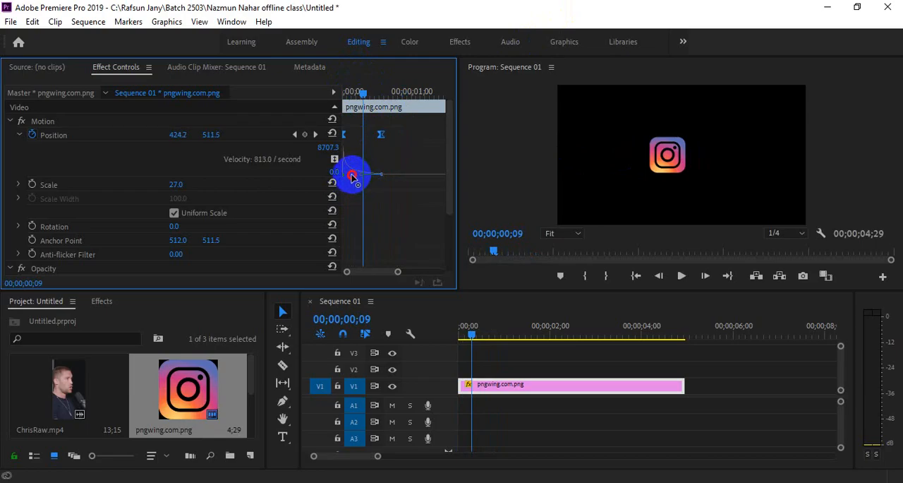
pyautogui.moveTo(344, 92)
pyautogui.mouseDown()
pyautogui.moveTo(365, 93)
pyautogui.moveTo(333, 91)
pyautogui.moveTo(354, 93)
pyautogui.moveTo(343, 94)
pyautogui.mouseUp()
pyautogui.press('space')
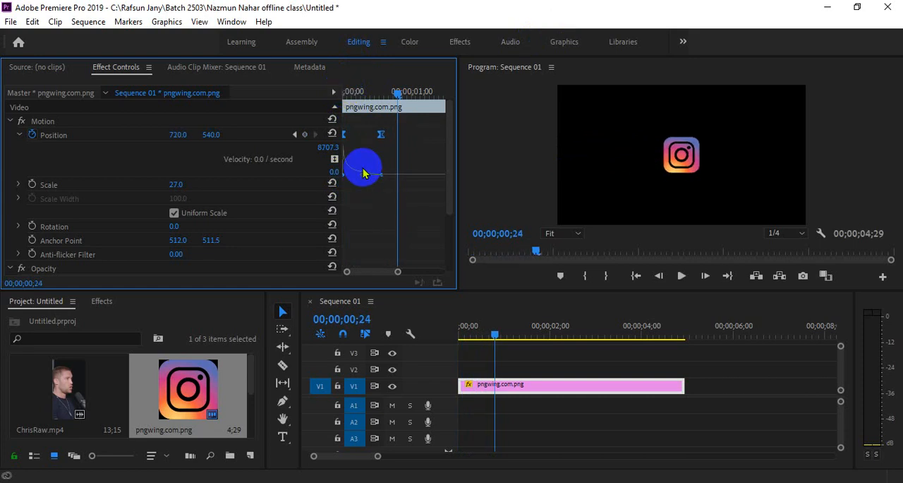
pyautogui.moveTo(364, 172)
pyautogui.mouseDown()
pyautogui.moveTo(367, 196)
pyautogui.moveTo(374, 183)
pyautogui.mouseUp()
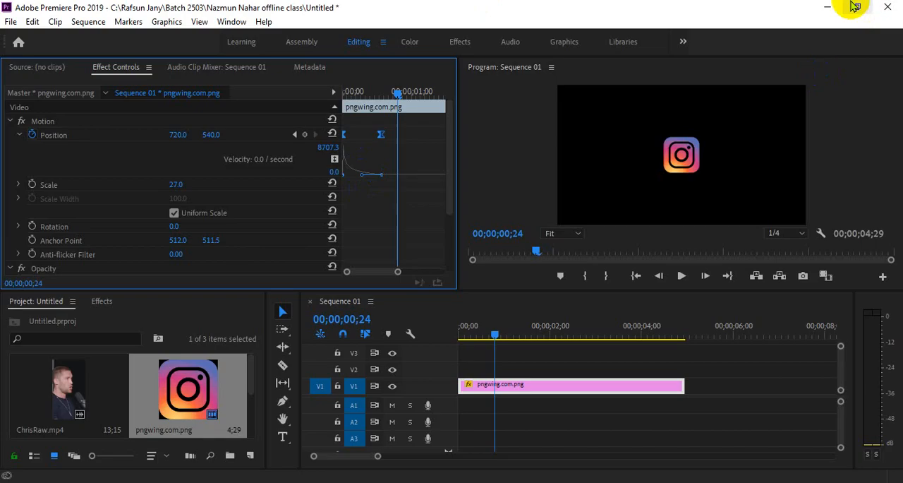
# Step: Import the red heart image pngwing.com (62).png from the Download folder and place it on V1 after the logo clip
pyautogui.click(294, 482)
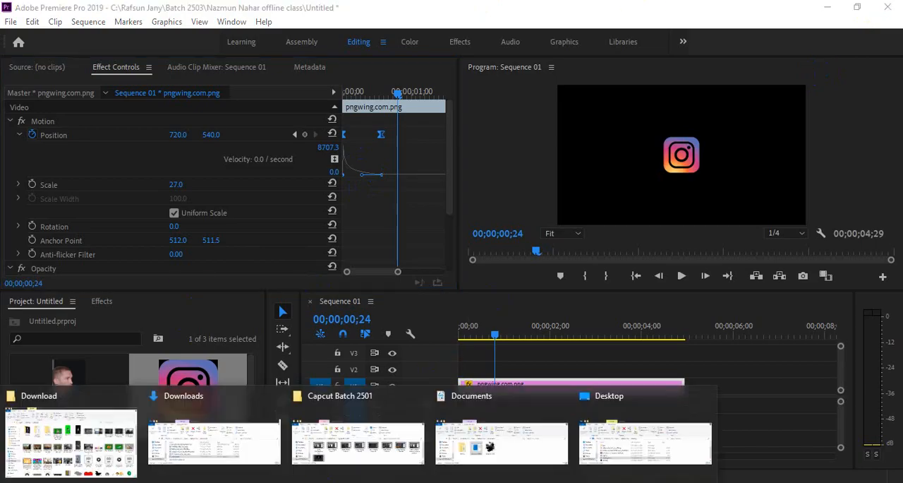
pyautogui.click(117, 446)
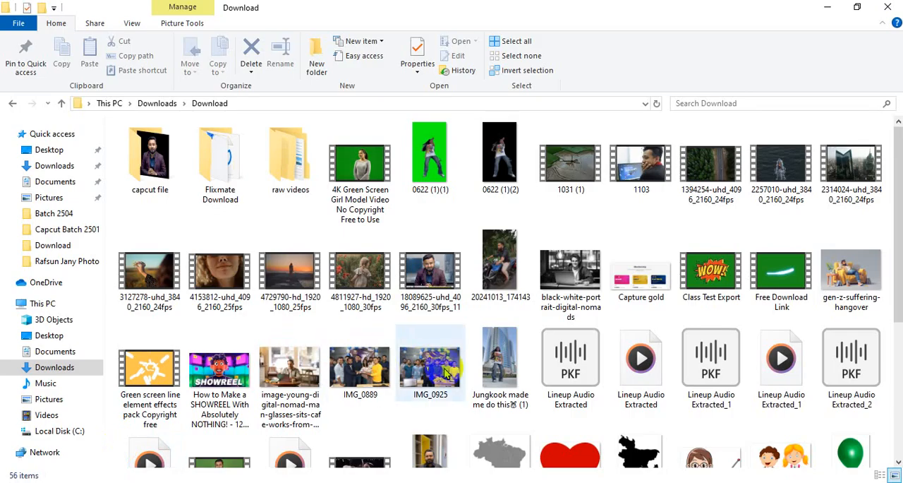
pyautogui.scroll(-3, 564, 283)
pyautogui.moveTo(564, 284); pyautogui.dragTo(251, 371)
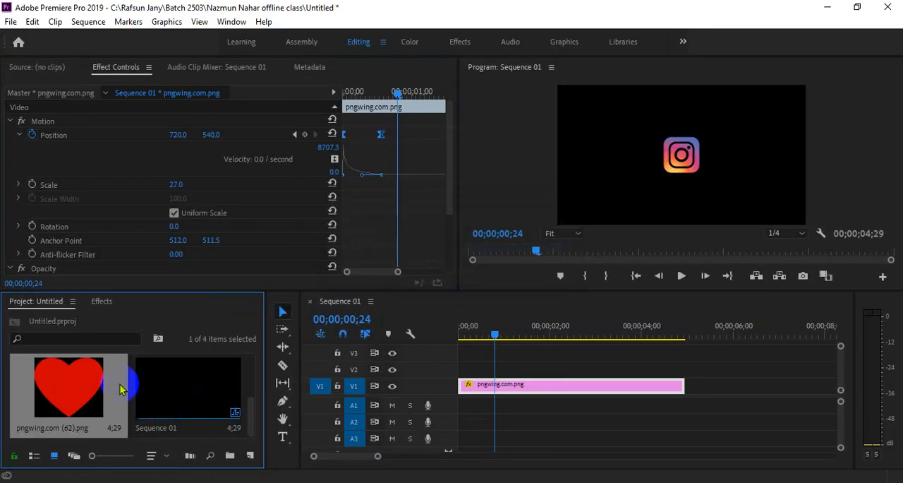
pyautogui.moveTo(121, 384); pyautogui.dragTo(693, 385)
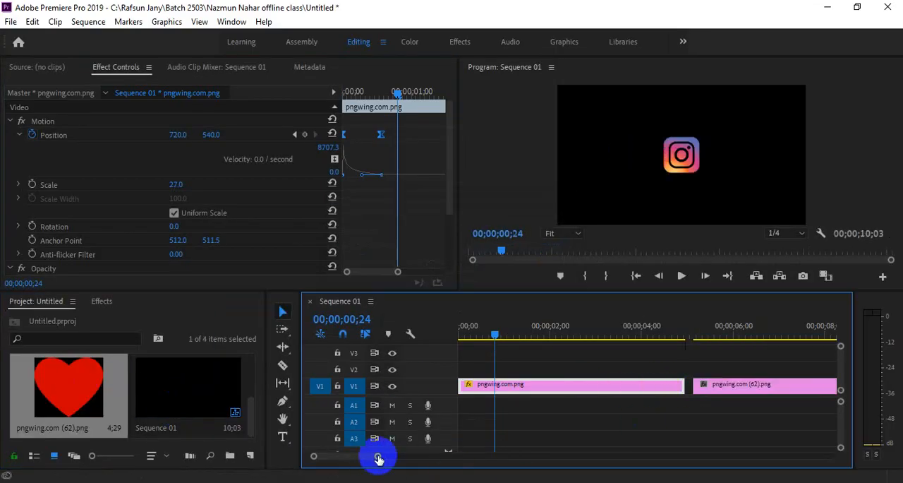
# Step: At 00;00;06;21, set the heart clip's Scale to 19 and its Position X to 214
pyautogui.moveTo(377, 455); pyautogui.dragTo(428, 457)
pyautogui.click(555, 332)
pyautogui.click(560, 383)
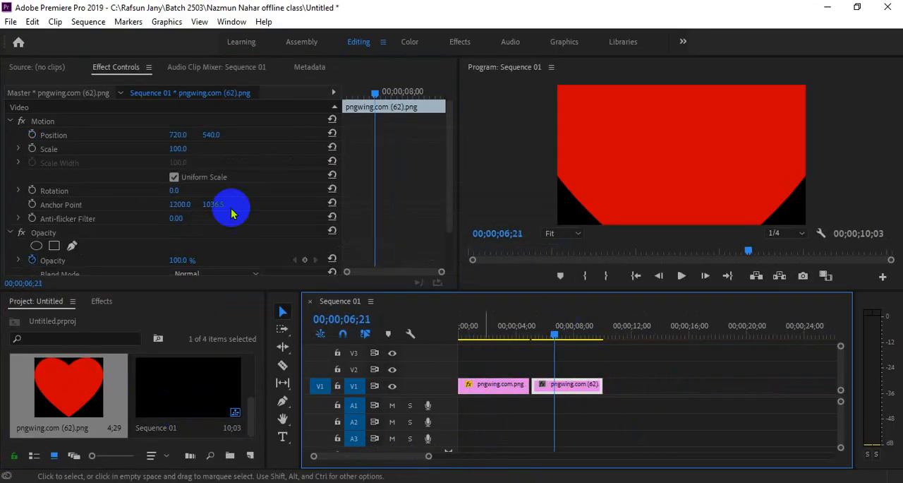
pyautogui.moveTo(183, 149)
pyautogui.mouseDown()
pyautogui.moveTo(121, 151)
pyautogui.moveTo(189, 150)
pyautogui.moveTo(170, 134)
pyautogui.moveTo(187, 137)
pyautogui.moveTo(182, 145)
pyautogui.mouseUp()
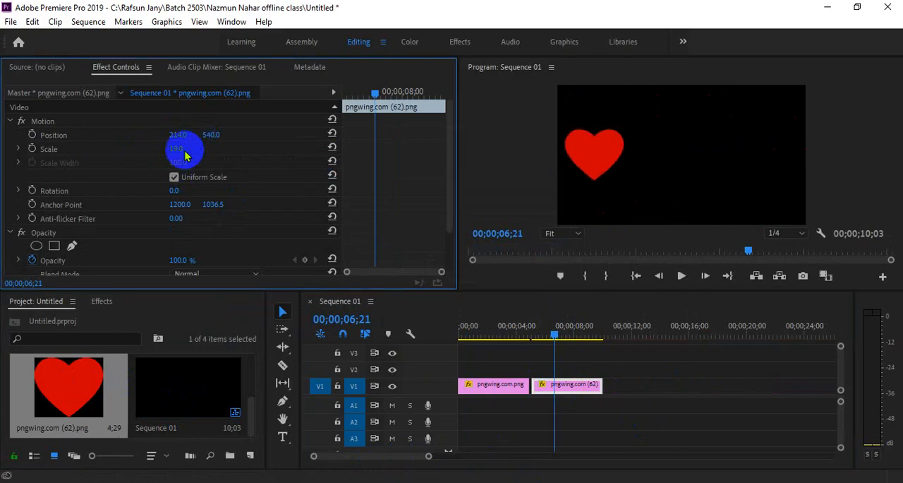
# Step: Animate the heart's Position with a keyframe at 00;00;06;21 and another at 00;00;07;19 with X at 1223
pyautogui.click(31, 135)
pyautogui.moveTo(385, 97); pyautogui.dragTo(397, 94)
pyautogui.moveTo(178, 135); pyautogui.dragTo(829, 168)
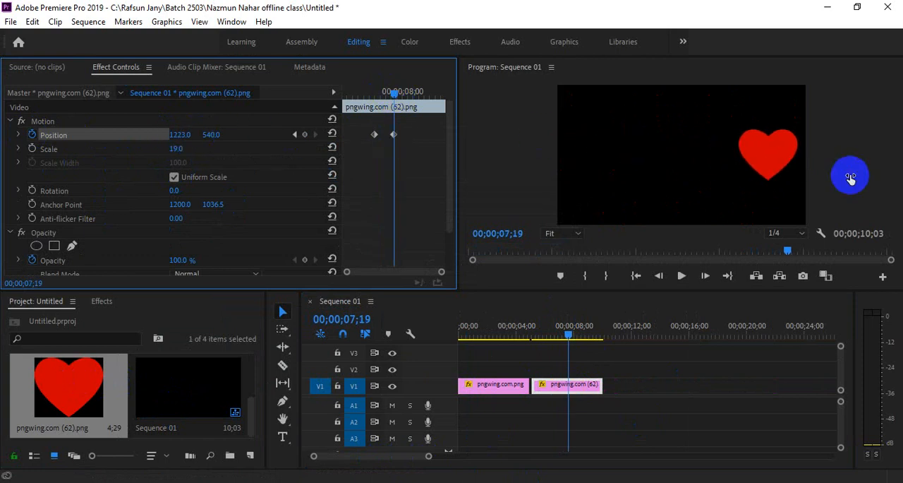
# Step: Play back the heart's linear move between its two Position keyframes
pyautogui.click(382, 91)
pyautogui.moveTo(382, 91)
pyautogui.mouseDown()
pyautogui.moveTo(371, 91)
pyautogui.moveTo(391, 88)
pyautogui.moveTo(375, 89)
pyautogui.mouseUp()
pyautogui.press('space')
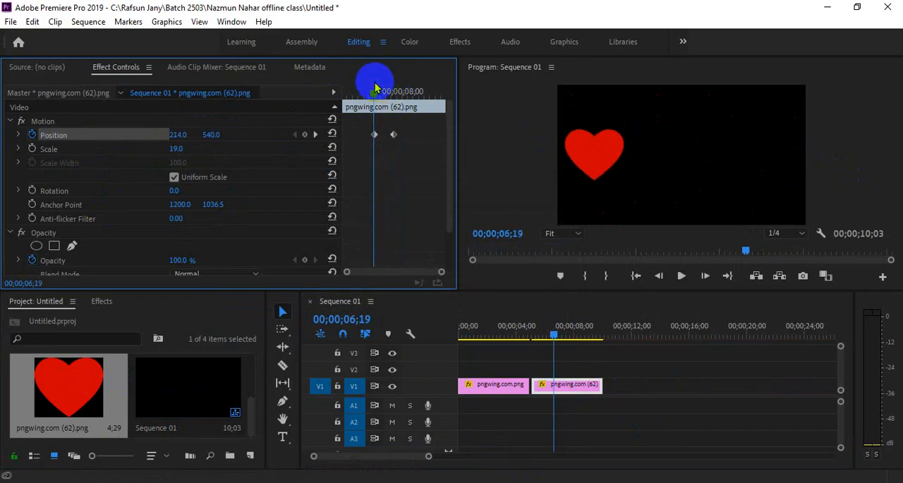
pyautogui.press('space')
pyautogui.click(374, 91)
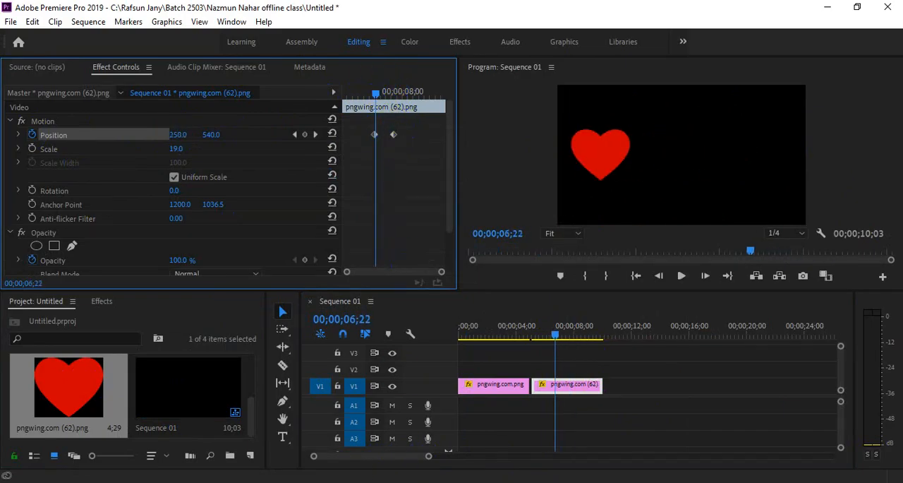
# Step: Switch to the Google Meet call in Chrome and toggle the contributors' microphone permission, leaving it on
pyautogui.click(403, 393)
pyautogui.click(863, 305)
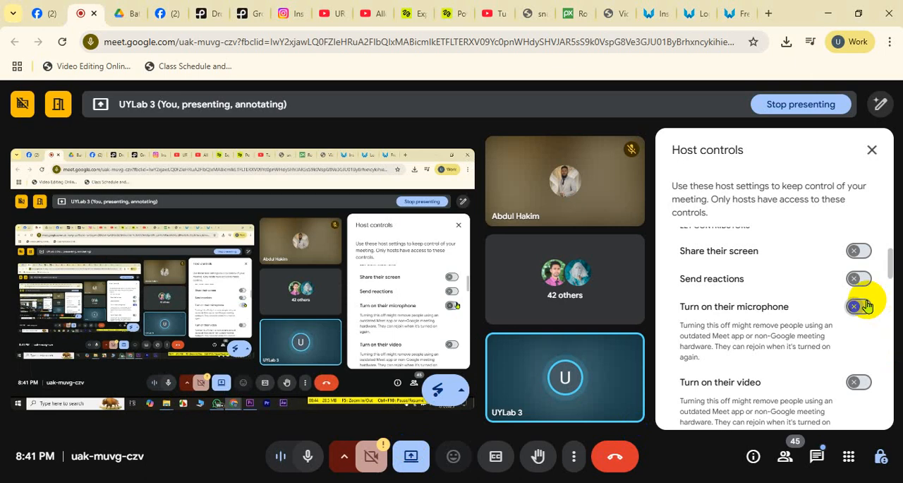
pyautogui.click(862, 306)
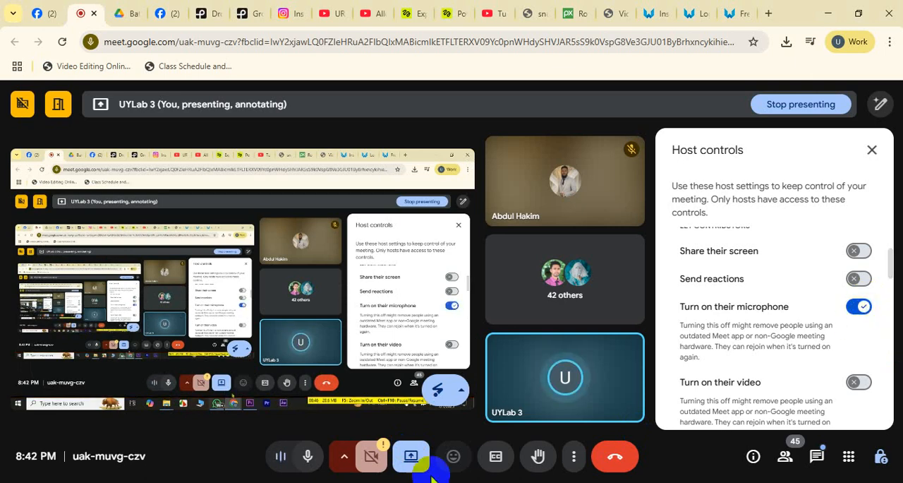
# Step: Return to Premiere Pro and apply Ease Out to the heart's first Position keyframe and Ease In to the second
pyautogui.click(498, 482)
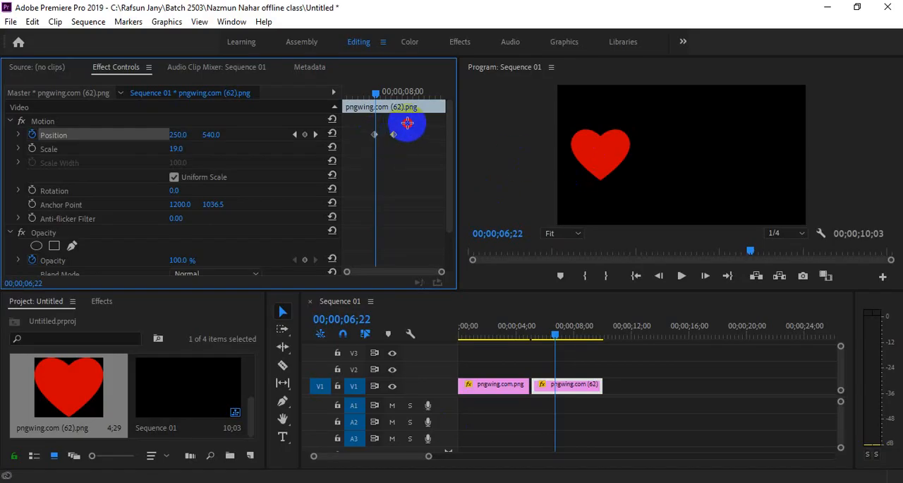
pyautogui.rightClick(374, 134)
pyautogui.moveTo(376, 244)
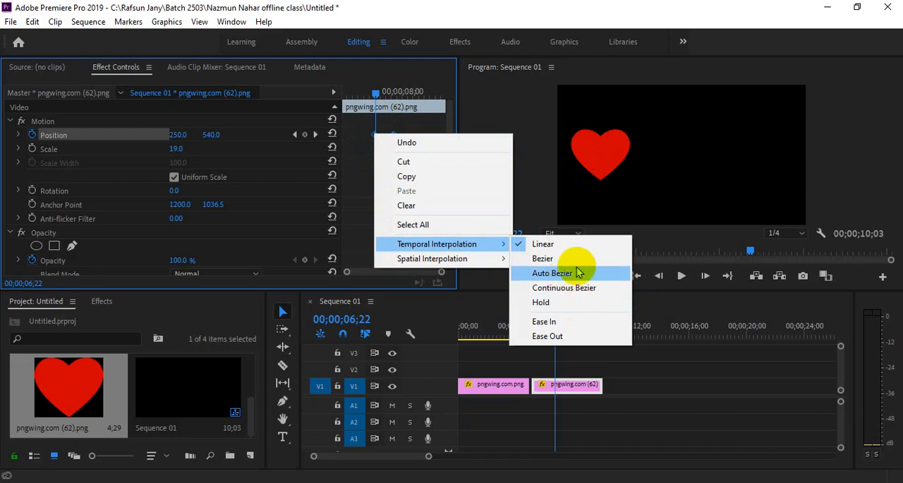
pyautogui.click(573, 340)
pyautogui.rightClick(369, 134)
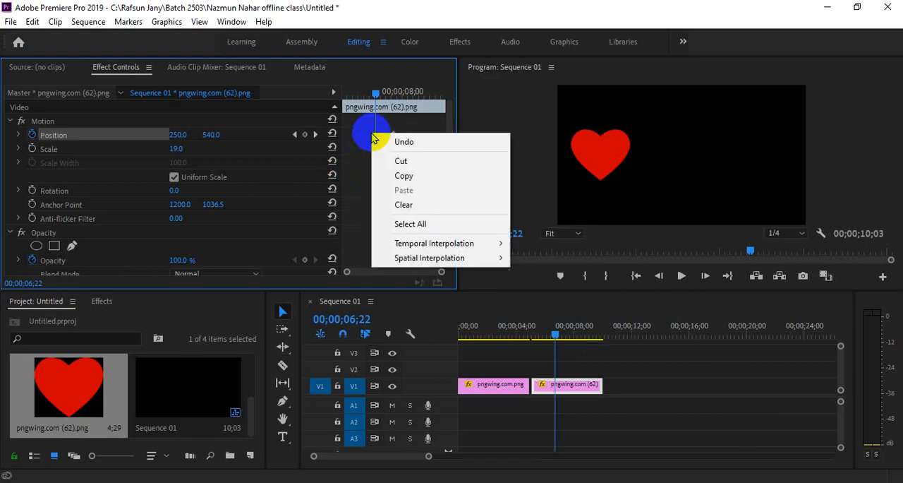
pyautogui.moveTo(458, 242)
pyautogui.click(572, 339)
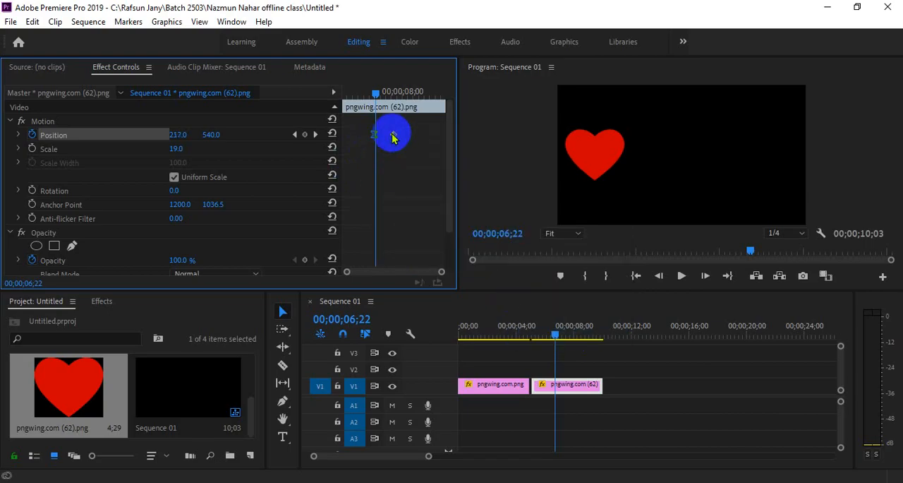
pyautogui.rightClick(393, 134)
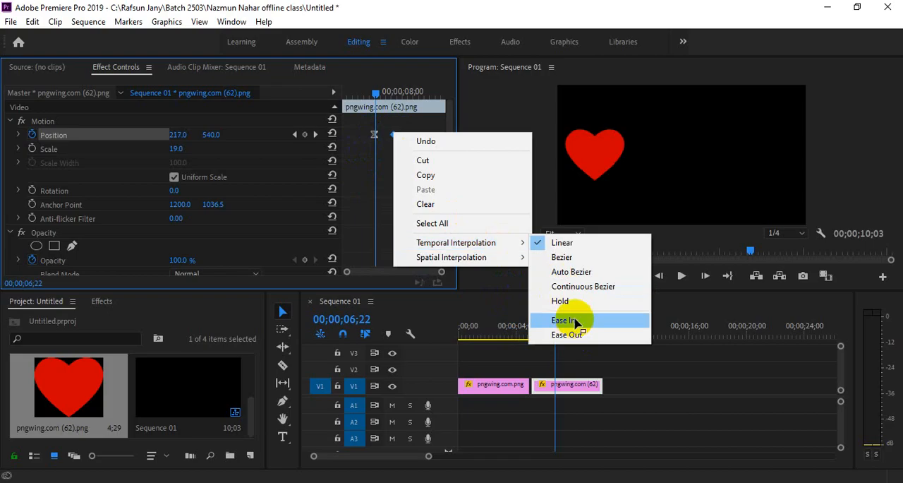
pyautogui.click(575, 317)
# Step: Play back and scrub the heart's eased move across the frame
pyautogui.moveTo(378, 88); pyautogui.dragTo(373, 86)
pyautogui.press('space')
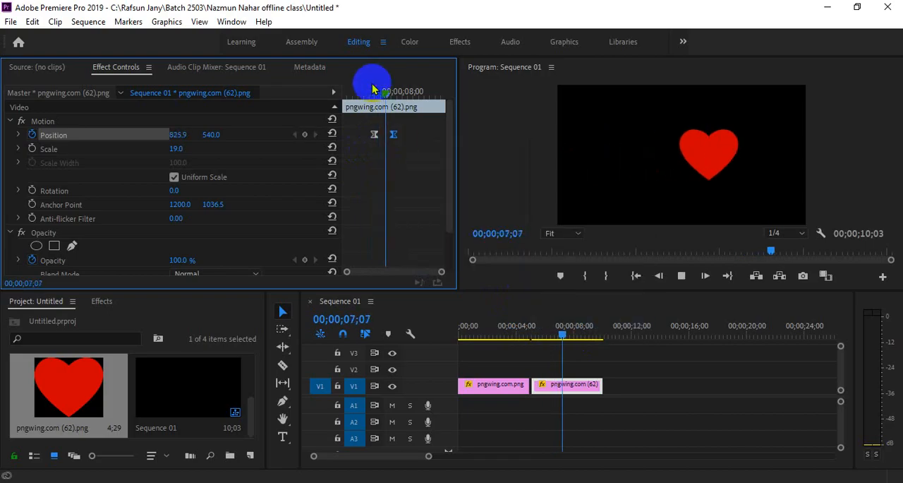
pyautogui.click(373, 86)
pyautogui.press('space')
pyautogui.press('space')
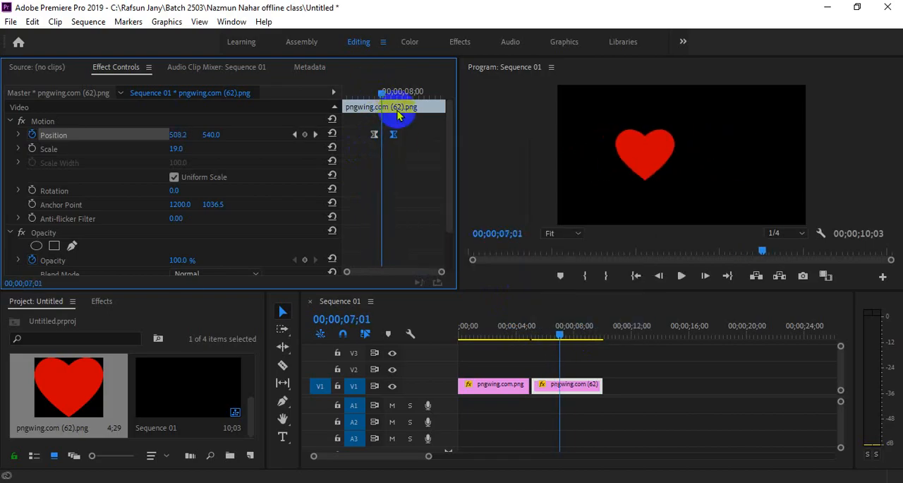
# Step: Select both heart Position keyframes, open their velocity graph and extend the handles toward the middle for a sharp central speed peak
pyautogui.press('space')
pyautogui.click(393, 93)
pyautogui.moveTo(394, 97); pyautogui.dragTo(358, 151)
pyautogui.press('space')
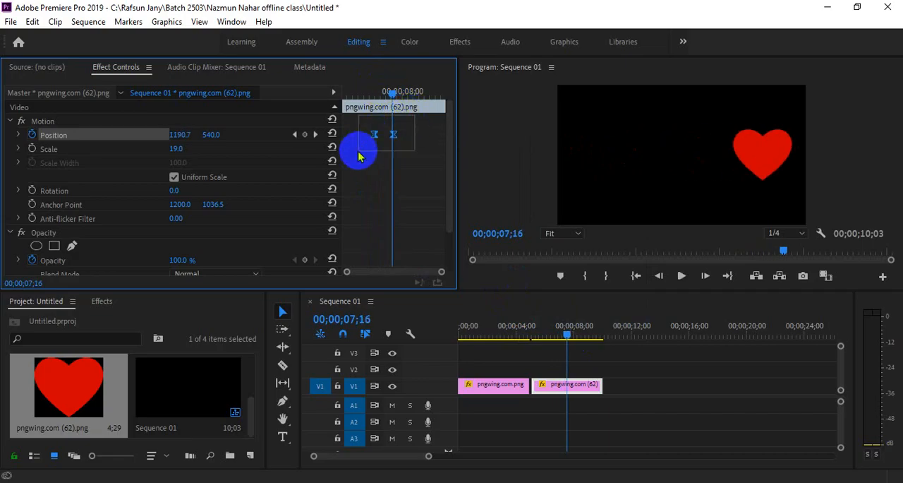
pyautogui.click(18, 135)
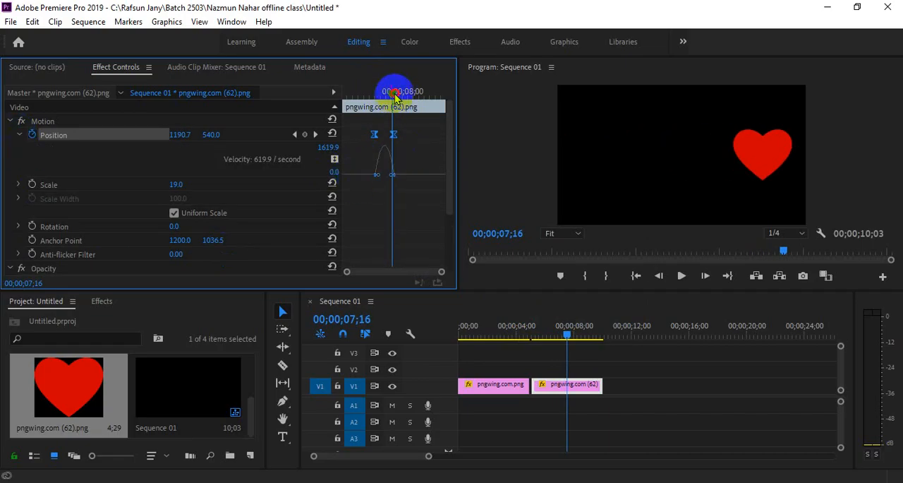
pyautogui.moveTo(395, 98); pyautogui.dragTo(387, 93)
pyautogui.moveTo(442, 271)
pyautogui.mouseDown()
pyautogui.moveTo(428, 270)
pyautogui.moveTo(468, 268)
pyautogui.moveTo(451, 278)
pyautogui.moveTo(428, 273)
pyautogui.mouseUp()
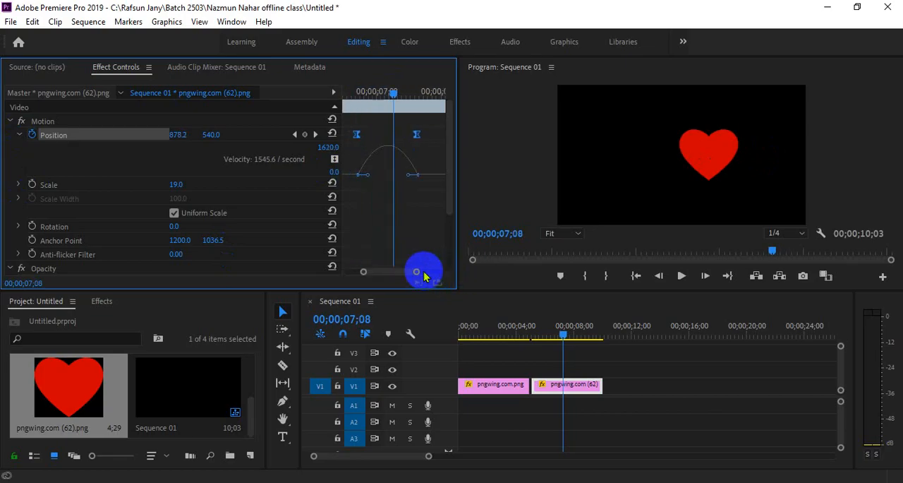
pyautogui.moveTo(367, 178); pyautogui.dragTo(384, 198)
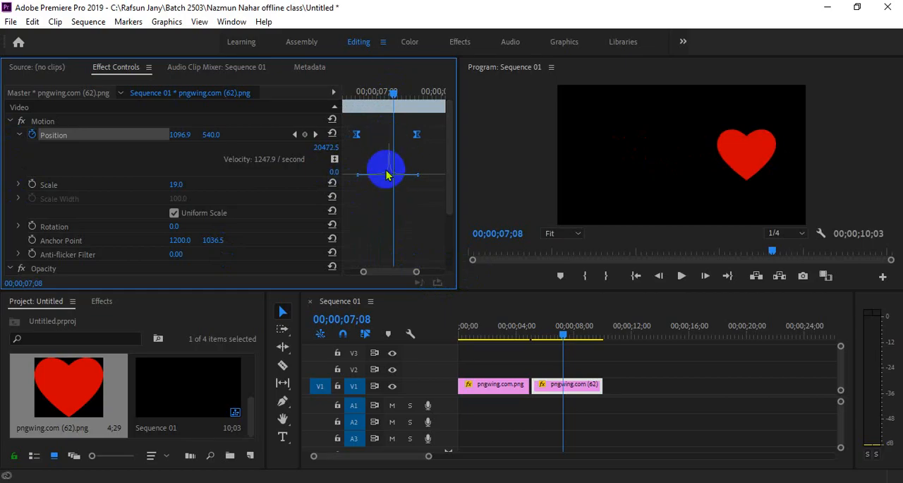
# Step: Play back the heart's move from the first keyframe with the sharp central speed peak
pyautogui.moveTo(391, 92); pyautogui.dragTo(359, 93)
pyautogui.press('space')
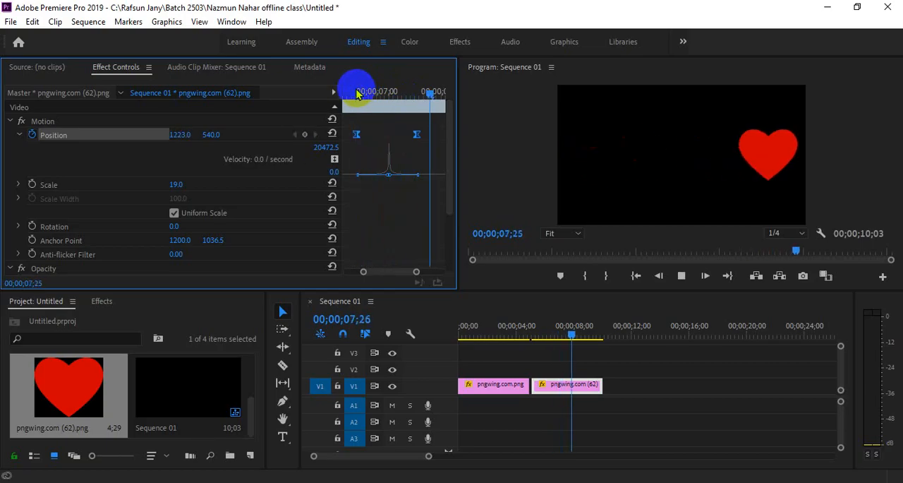
pyautogui.press('space')
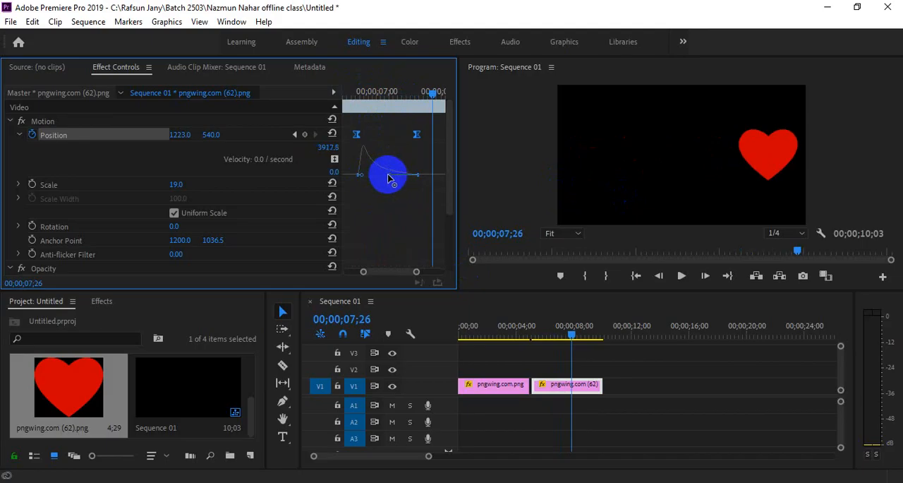
# Step: Replay the heart's move several times with the velocity curve peaking just after the first keyframe
pyautogui.click(361, 91)
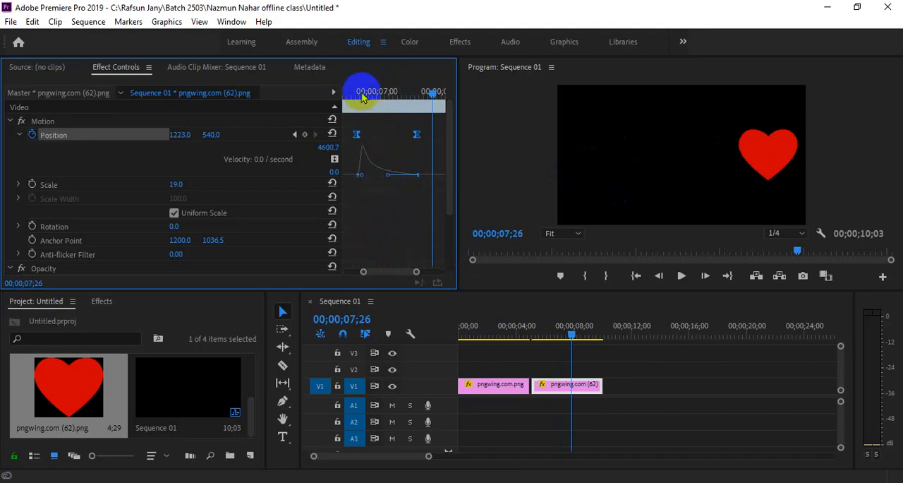
pyautogui.press('space')
pyautogui.press('space')
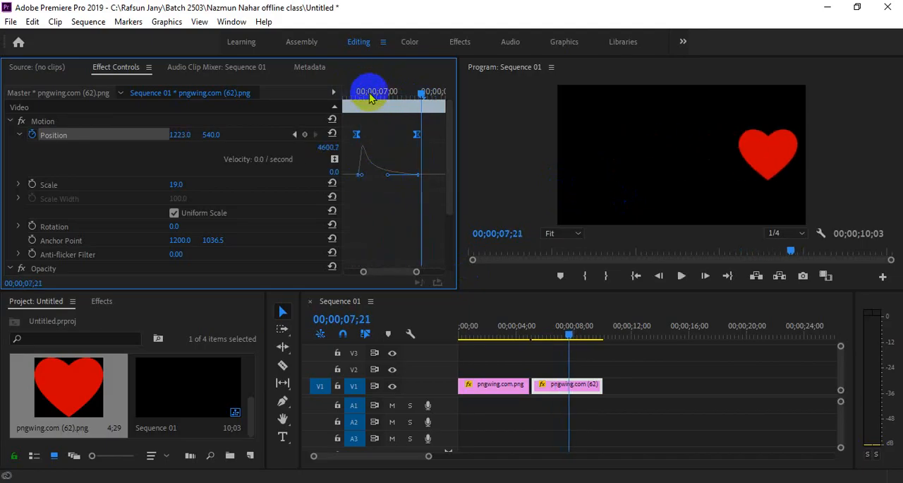
pyautogui.click(365, 93)
pyautogui.press('space')
pyautogui.press('space')
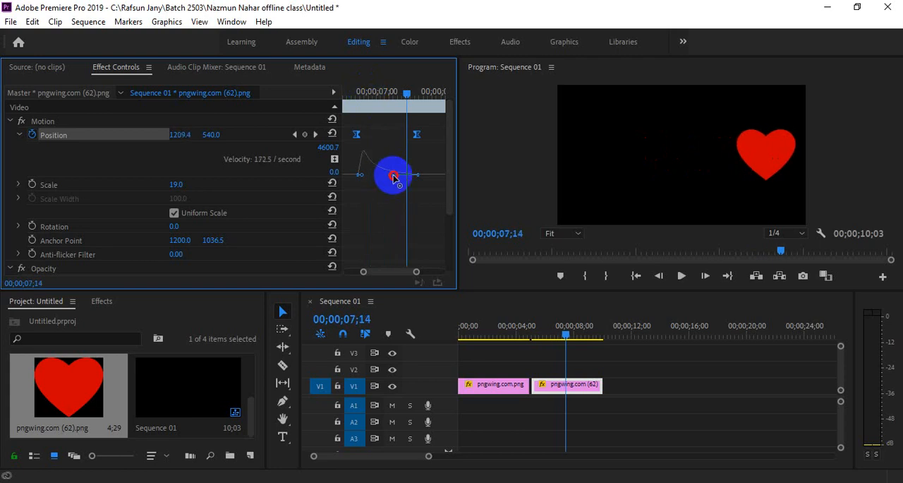
# Step: Reshape the heart's velocity curve to peak just before the second Position keyframe and replay the move several times
pyautogui.moveTo(394, 178)
pyautogui.mouseDown()
pyautogui.moveTo(414, 176)
pyautogui.moveTo(386, 185)
pyautogui.mouseUp()
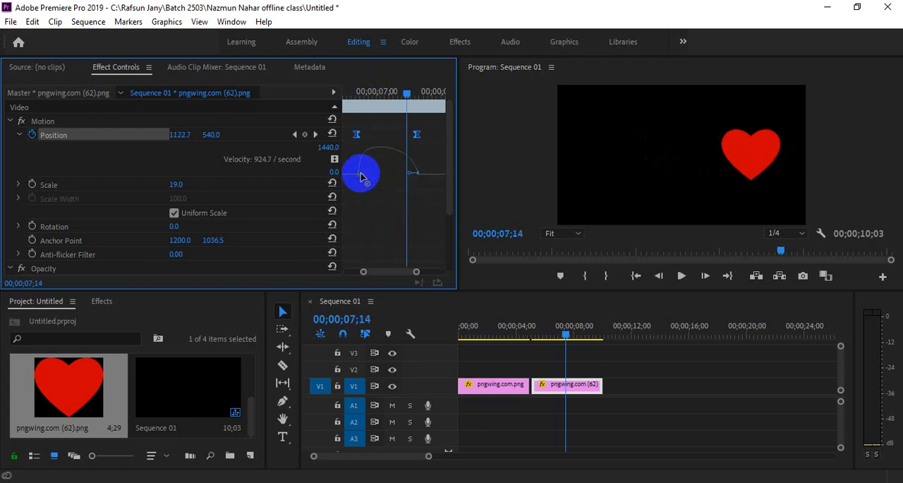
pyautogui.moveTo(387, 177); pyautogui.dragTo(407, 177)
pyautogui.click(355, 91)
pyautogui.press('space')
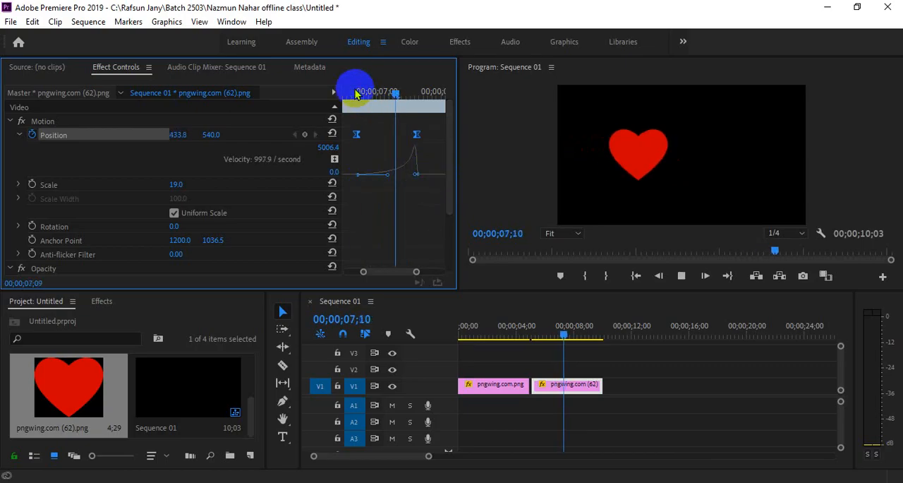
pyautogui.click(352, 95)
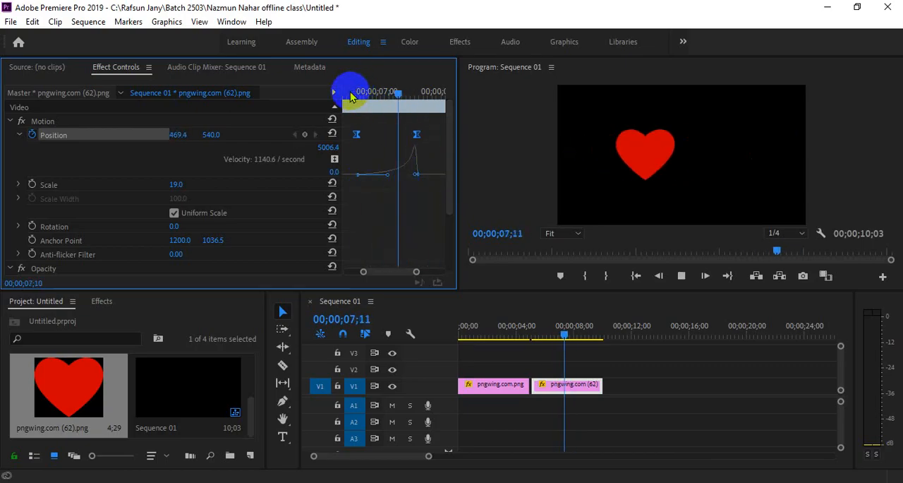
pyautogui.click(352, 95)
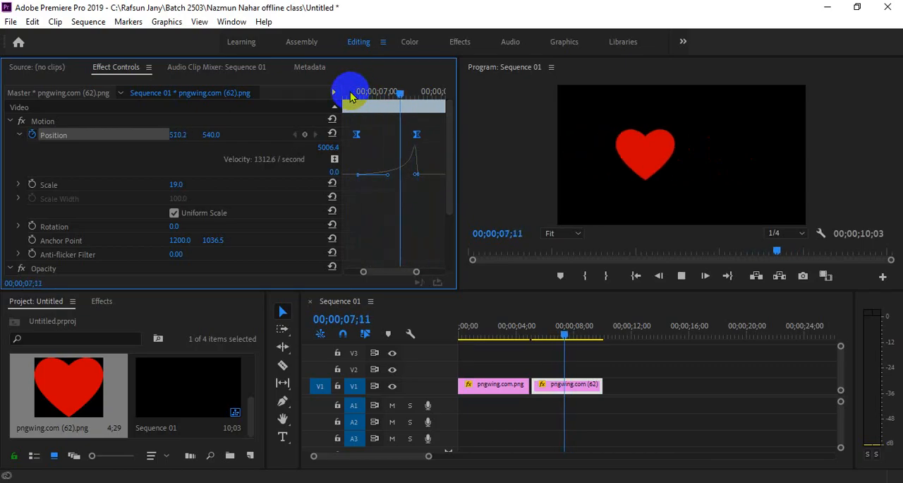
pyautogui.click(352, 94)
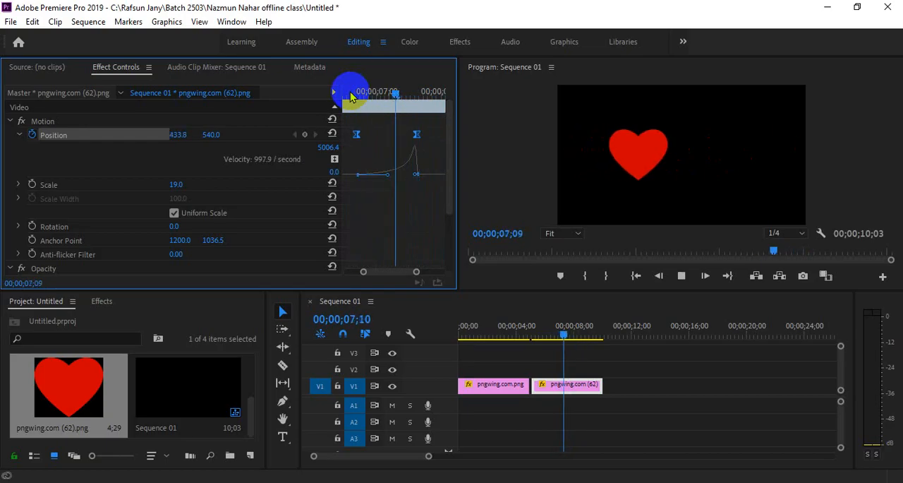
pyautogui.press('space')
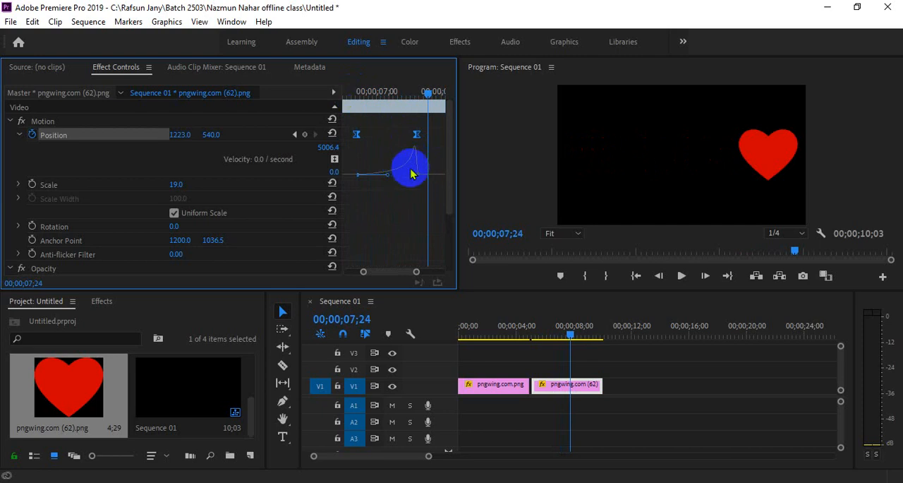
pyautogui.moveTo(432, 120); pyautogui.dragTo(349, 153)
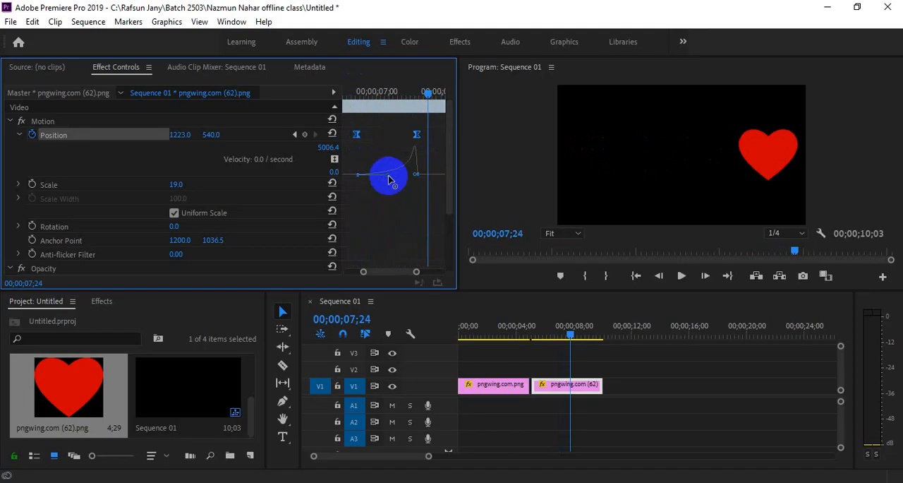
pyautogui.click(568, 390)
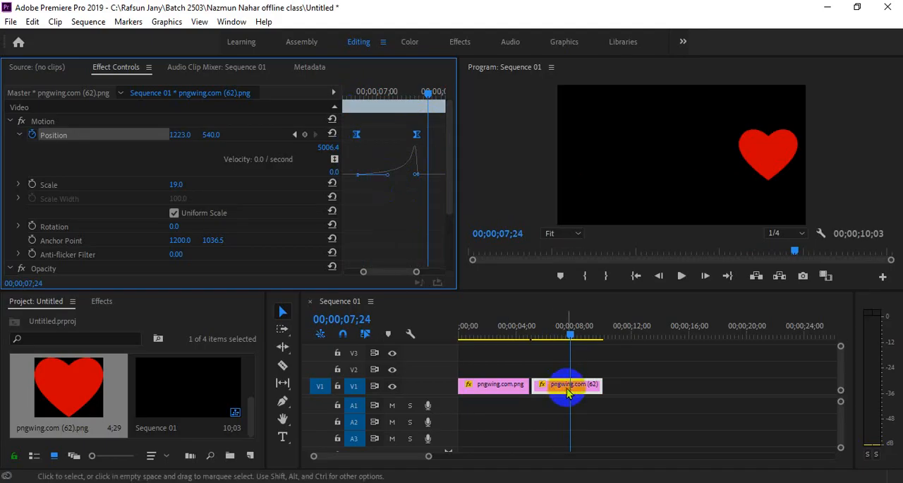
pyautogui.click(562, 277)
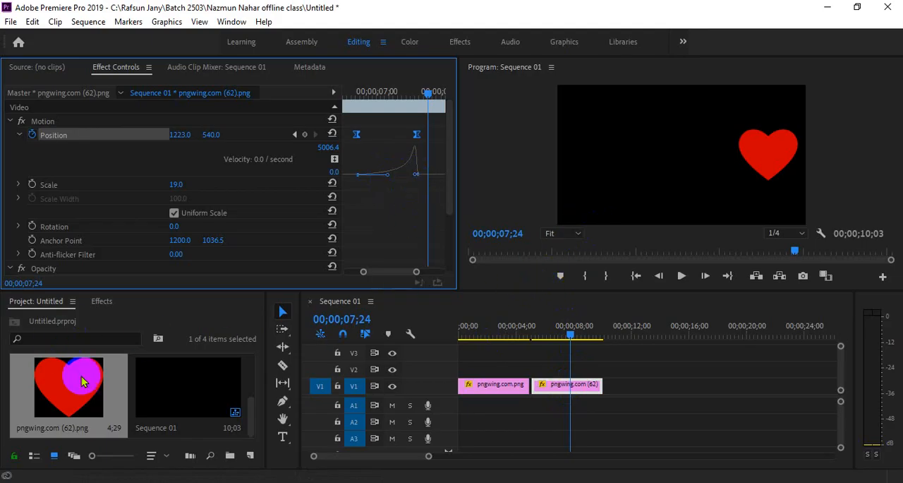
# Step: Add another copy of the heart PNG to V1 after the existing clips and set its Scale to 15
pyautogui.moveTo(78, 374); pyautogui.dragTo(629, 383)
pyautogui.click(646, 327)
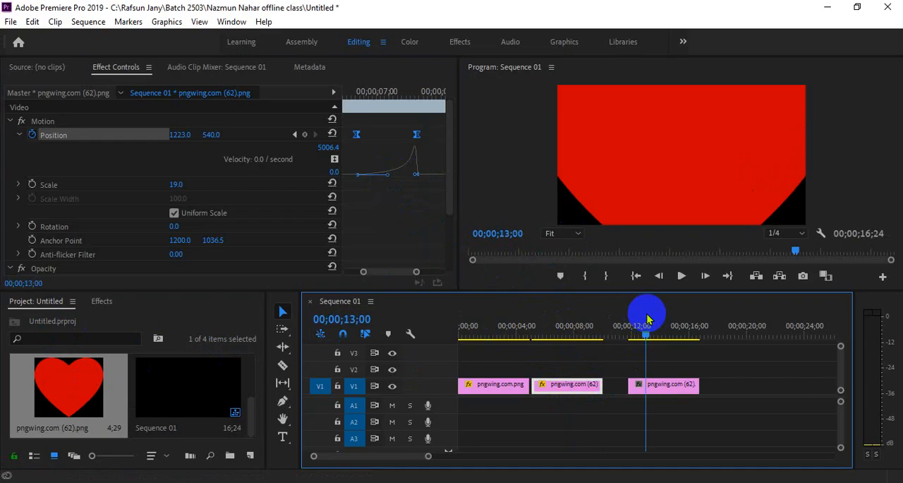
pyautogui.click(665, 387)
pyautogui.moveTo(185, 147); pyautogui.dragTo(127, 152)
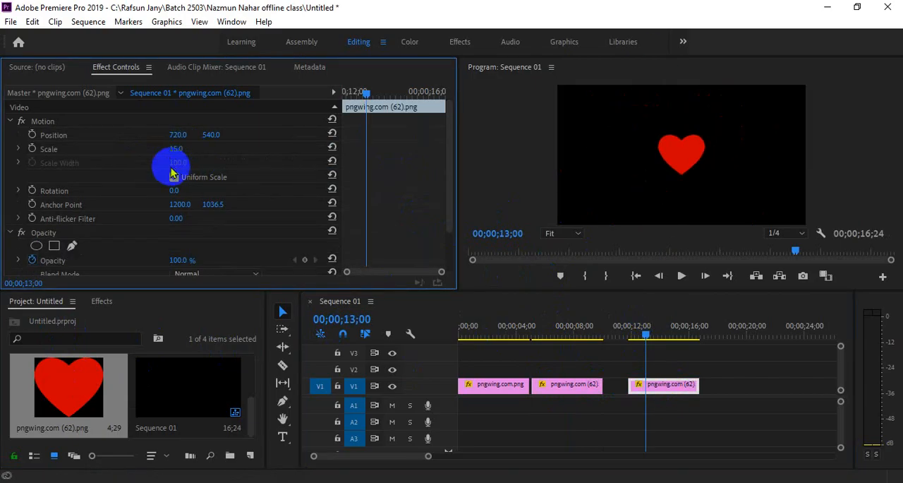
# Step: Keyframe the new heart's horizontal Position at 168 on 00;00;13;00 and 1245 on 00;00;13;22
pyautogui.moveTo(177, 134); pyautogui.dragTo(0, 139)
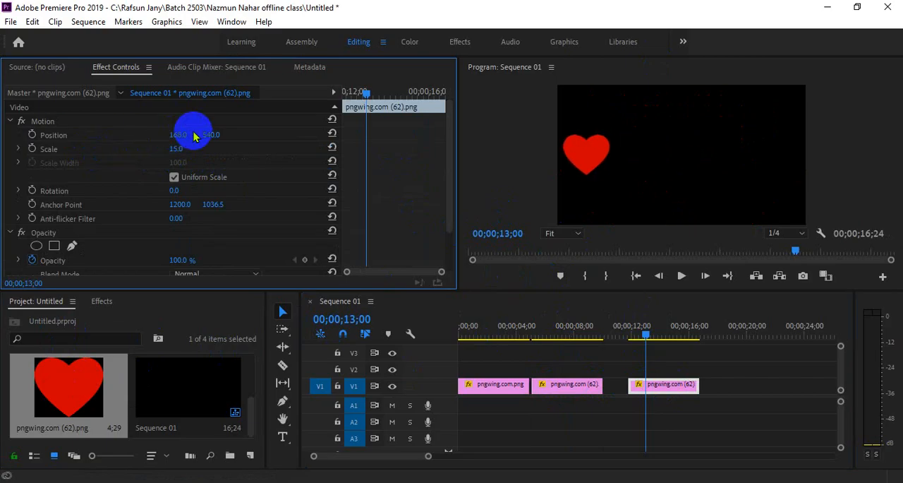
pyautogui.click(32, 135)
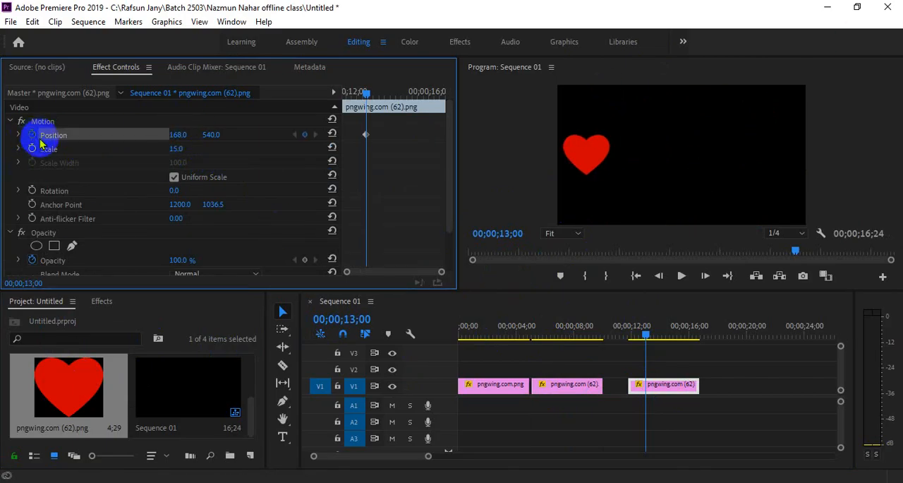
pyautogui.click(382, 91)
pyautogui.moveTo(184, 139)
pyautogui.mouseDown()
pyautogui.moveTo(772, 134)
pyautogui.moveTo(184, 136)
pyautogui.mouseUp()
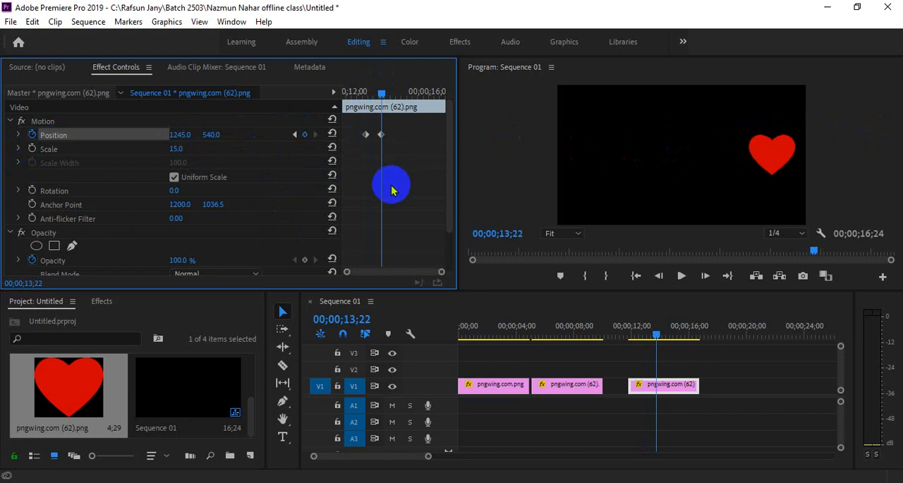
# Step: Select both Position keyframes of the new heart and apply Ease In and Ease Out temporal interpolation
pyautogui.moveTo(382, 91)
pyautogui.mouseDown()
pyautogui.moveTo(359, 91)
pyautogui.moveTo(382, 91)
pyautogui.mouseUp()
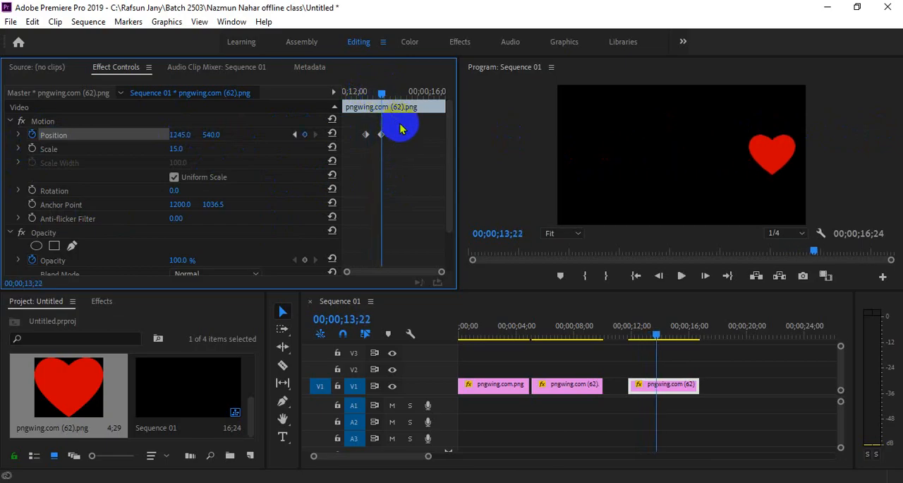
pyautogui.moveTo(400, 128); pyautogui.dragTo(339, 148)
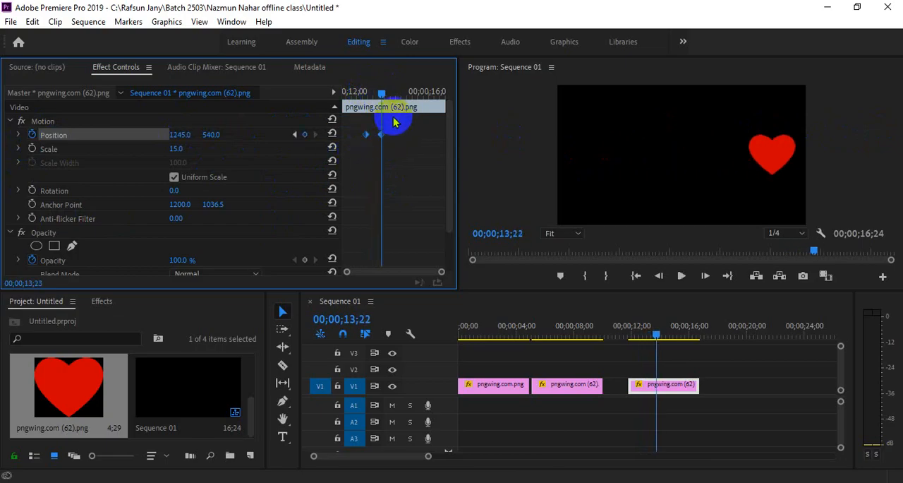
pyautogui.moveTo(417, 119); pyautogui.dragTo(348, 145)
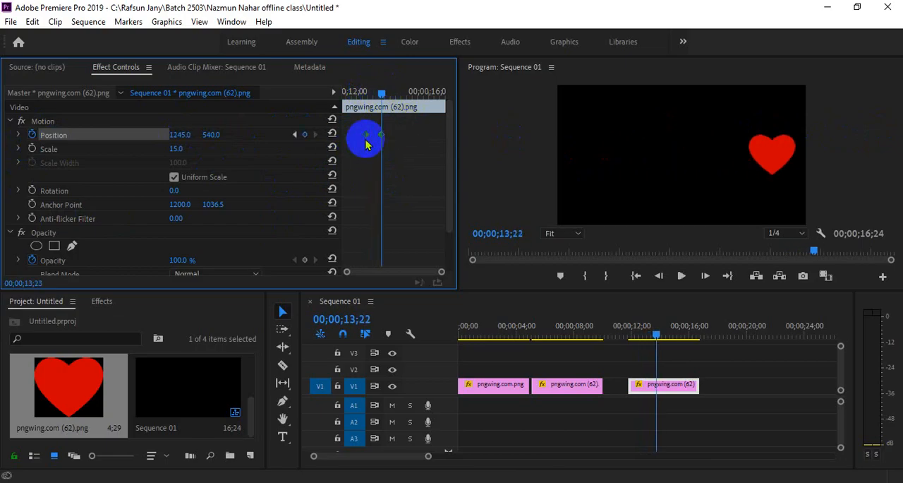
pyautogui.rightClick(365, 140)
pyautogui.moveTo(370, 243)
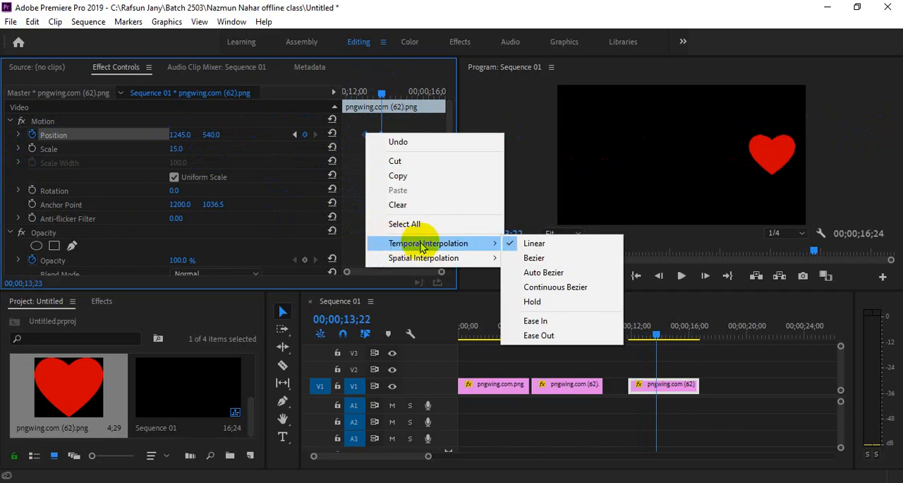
pyautogui.click(536, 321)
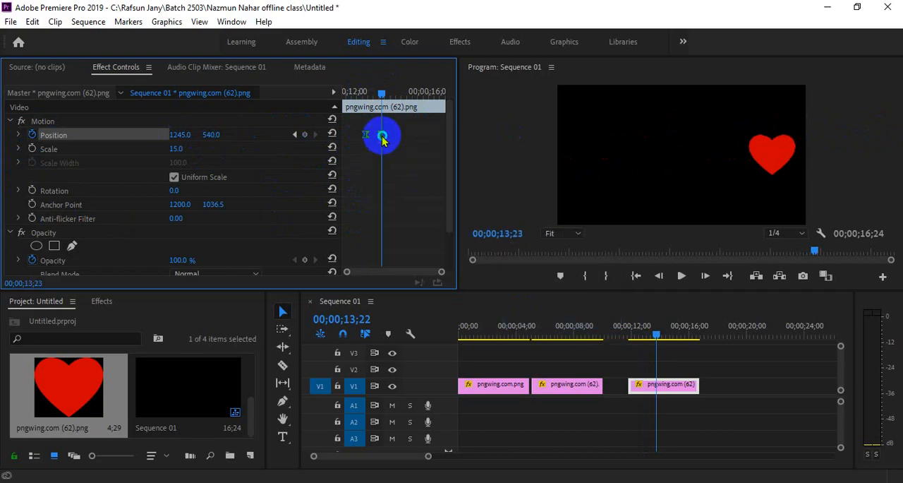
pyautogui.rightClick(383, 139)
pyautogui.moveTo(452, 245)
pyautogui.click(556, 338)
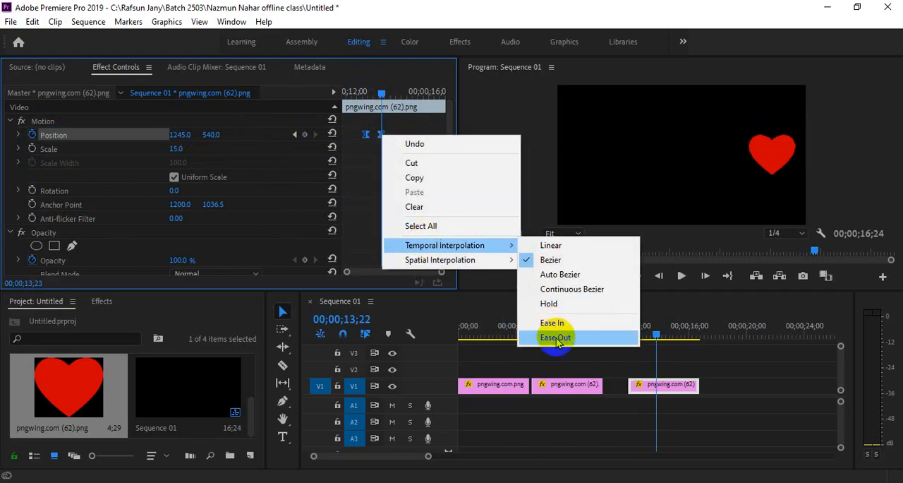
# Step: Open the new heart's Position velocity graph and extend both handles to the middle for a sharp central speed peak
pyautogui.click(19, 135)
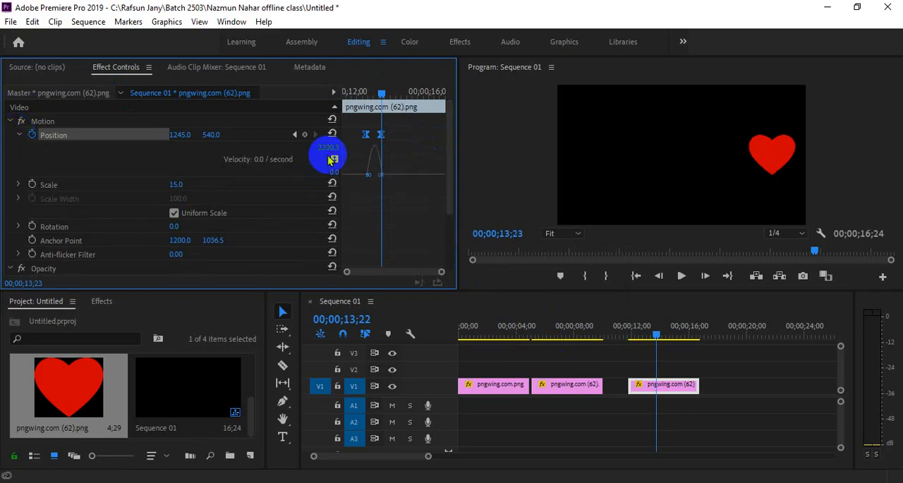
pyautogui.moveTo(377, 94); pyautogui.dragTo(369, 91)
pyautogui.moveTo(439, 273); pyautogui.dragTo(392, 276)
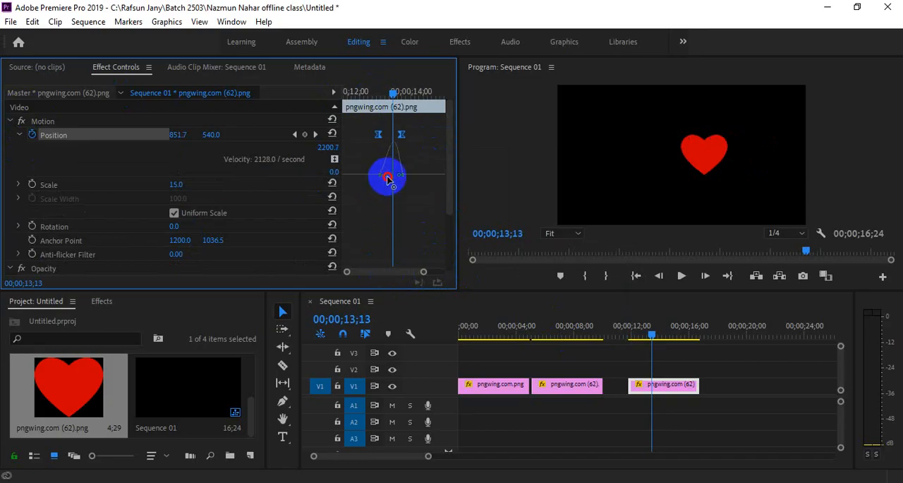
pyautogui.moveTo(387, 178); pyautogui.dragTo(393, 179)
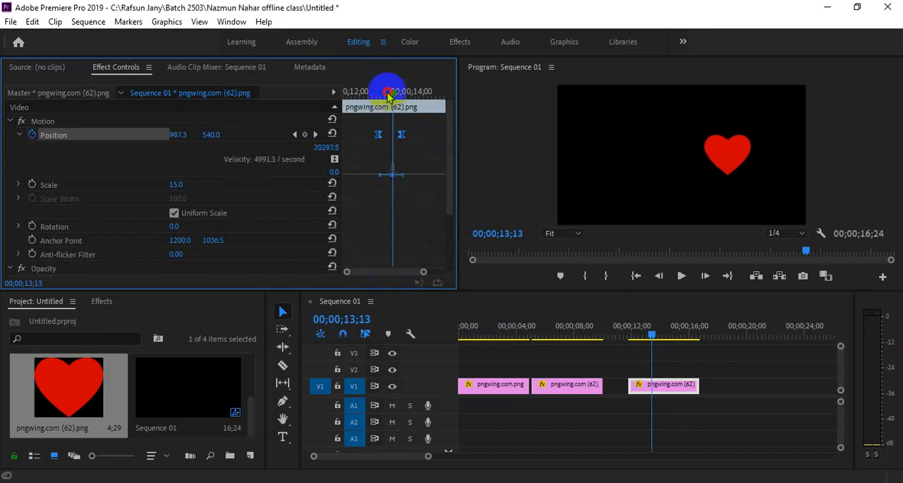
# Step: Scrub through the new heart's move to check its velocity peak and save the project
pyautogui.moveTo(388, 93); pyautogui.dragTo(386, 92)
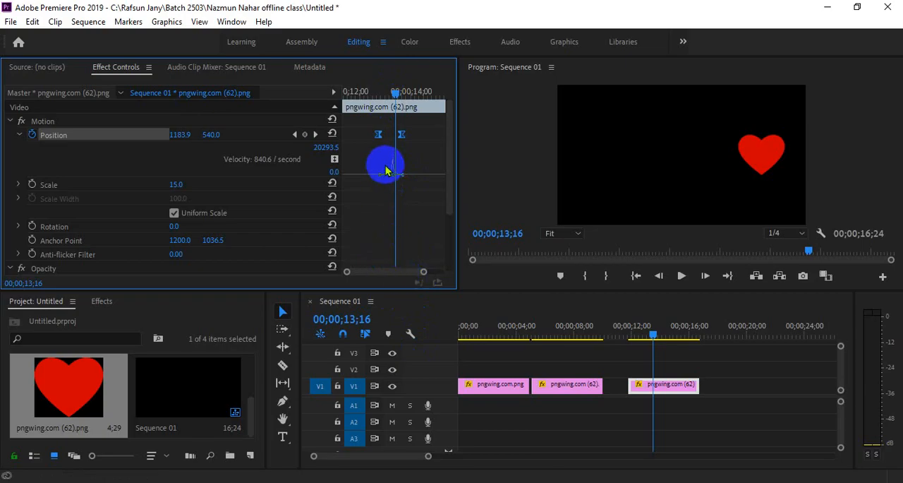
pyautogui.moveTo(385, 169); pyautogui.dragTo(386, 184)
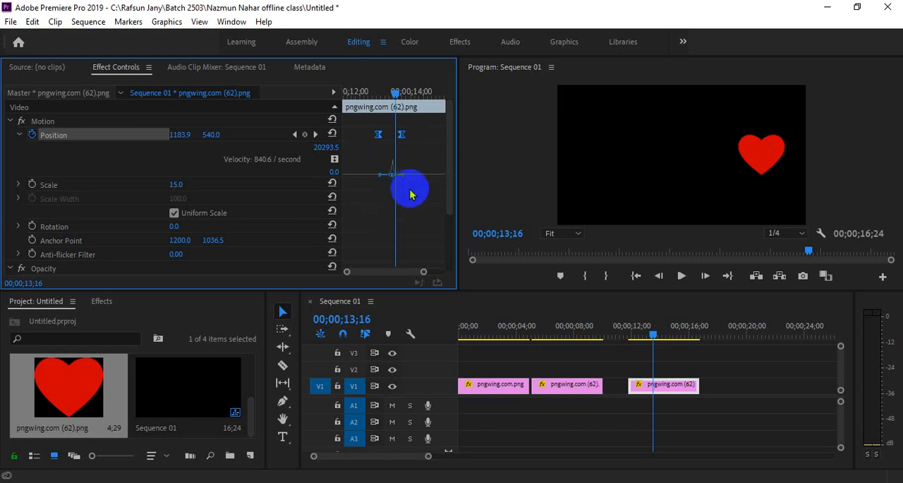
pyautogui.hotkey('ctrl', 's')
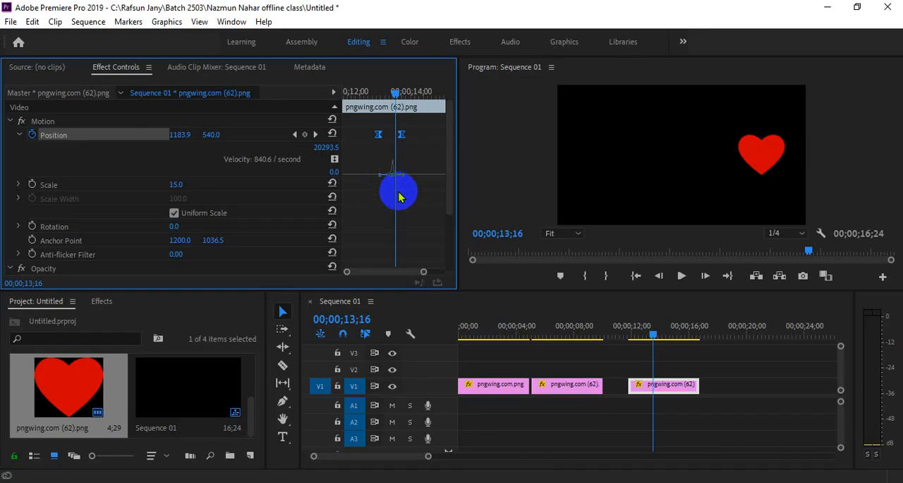
pyautogui.click(377, 133)
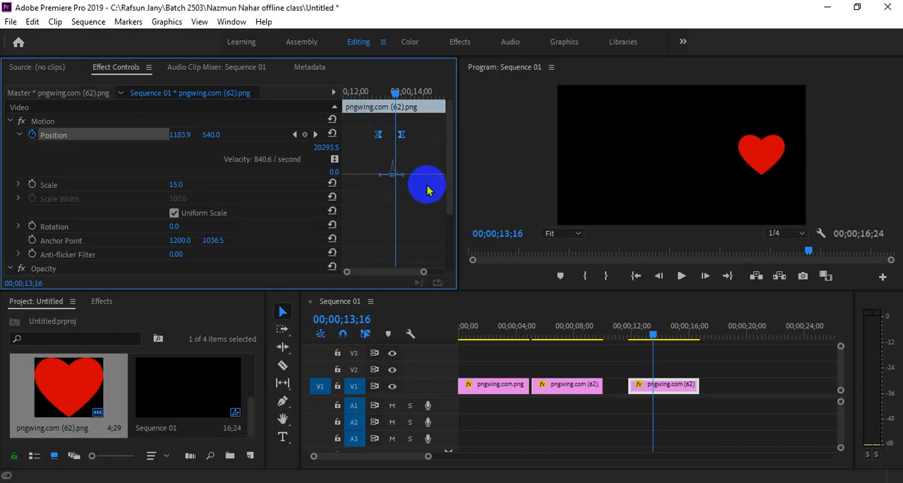
# Step: Create a BANGLADESH text title on V1 at 00;00;27;07 and move it to the middle of the frame
pyautogui.moveTo(429, 459); pyautogui.dragTo(505, 457)
pyautogui.scroll(2, 169, 416)
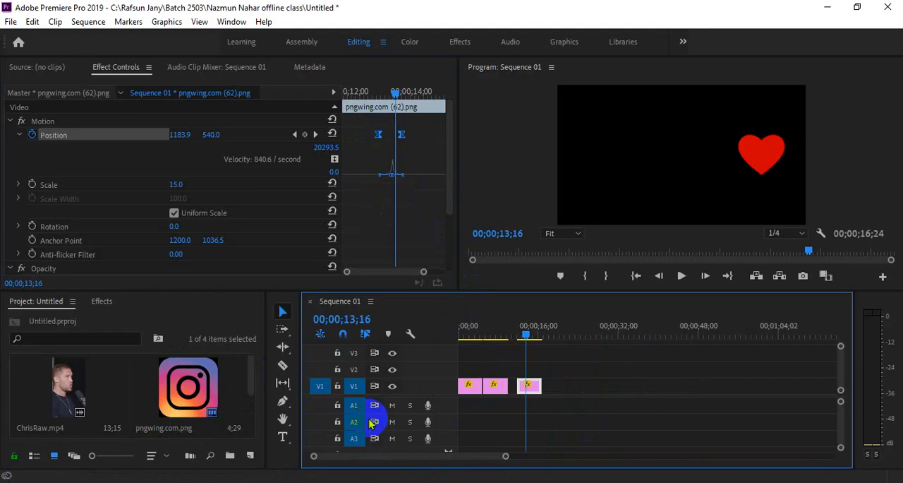
pyautogui.click(596, 336)
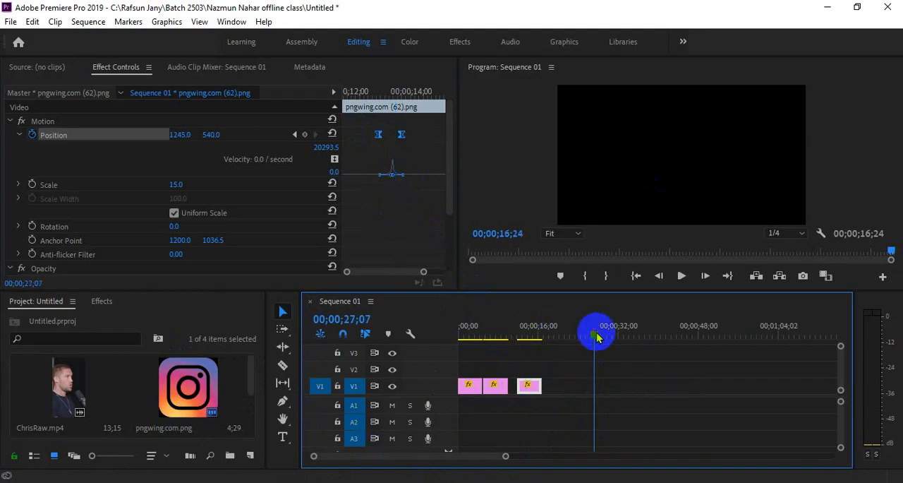
pyautogui.click(282, 436)
pyautogui.click(590, 153)
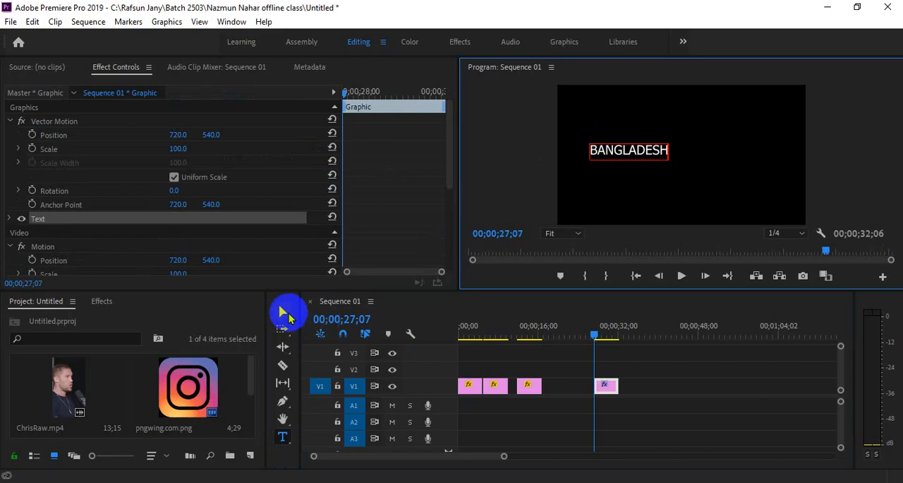
pyautogui.click(282, 312)
pyautogui.moveTo(654, 156); pyautogui.dragTo(705, 153)
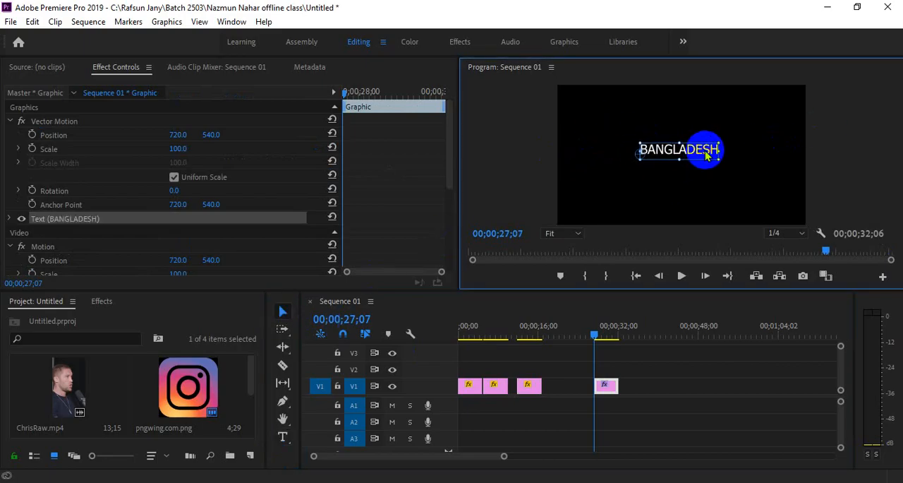
# Step: Keyframe the title's Vector Motion Position to slide from beyond the frame's left edge to X 768, and play it
pyautogui.click(182, 134)
pyautogui.moveTo(182, 134); pyautogui.dragTo(232, 133)
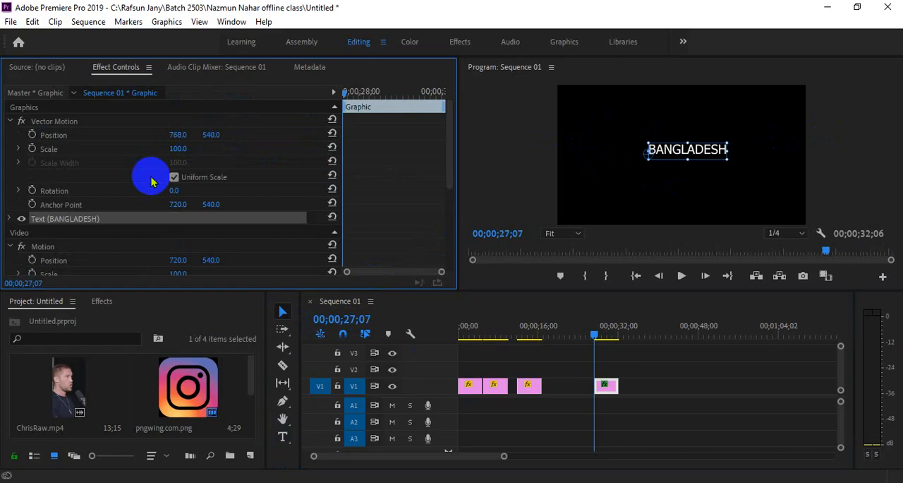
pyautogui.click(32, 134)
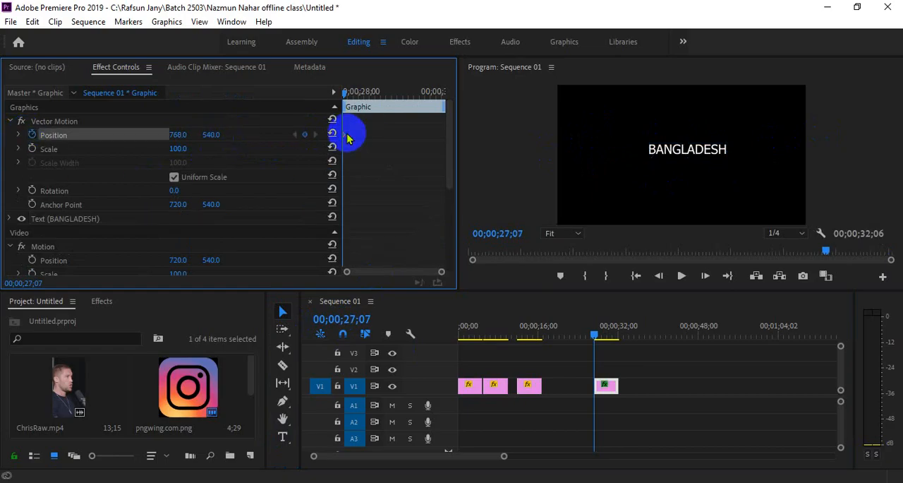
pyautogui.moveTo(345, 134); pyautogui.dragTo(364, 134)
pyautogui.moveTo(178, 134); pyautogui.dragTo(8, 129)
pyautogui.press('space')
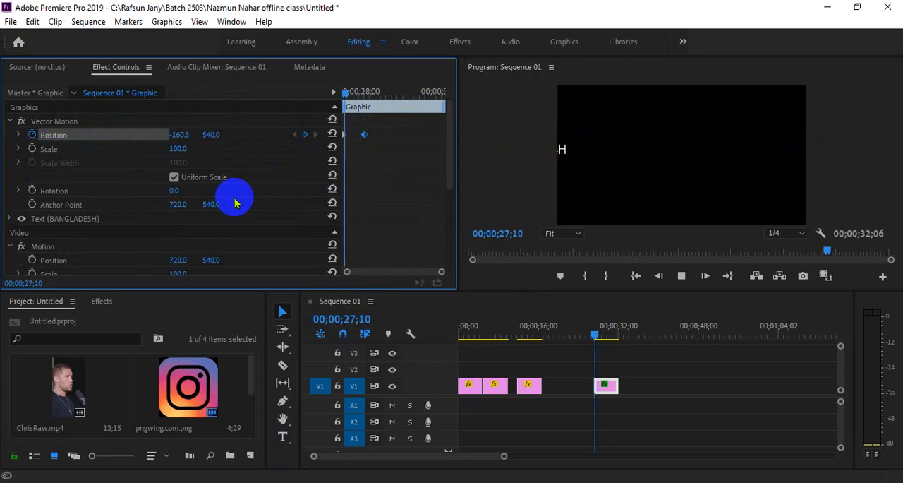
# Step: Move the title's first Position keyframe closer to the second and replay the slide-in
pyautogui.moveTo(343, 133); pyautogui.dragTo(355, 134)
pyautogui.click(354, 94)
pyautogui.press('space')
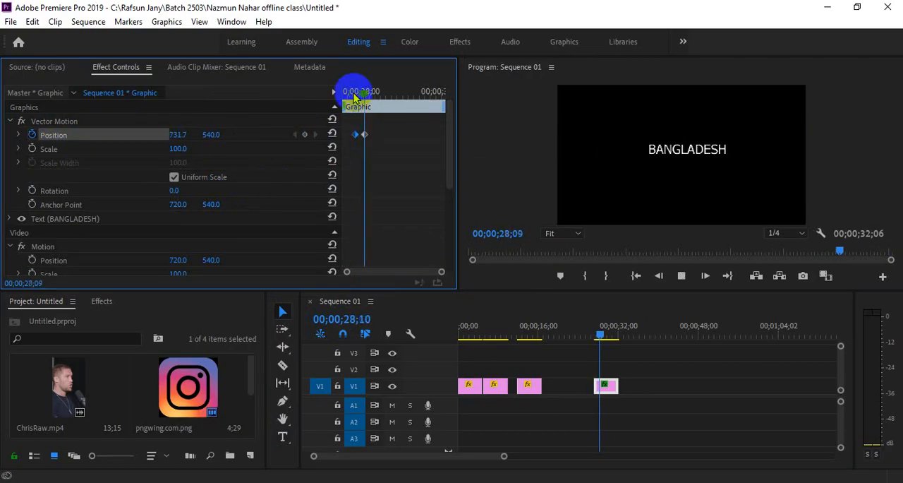
pyautogui.press('space')
pyautogui.rightClick(356, 134)
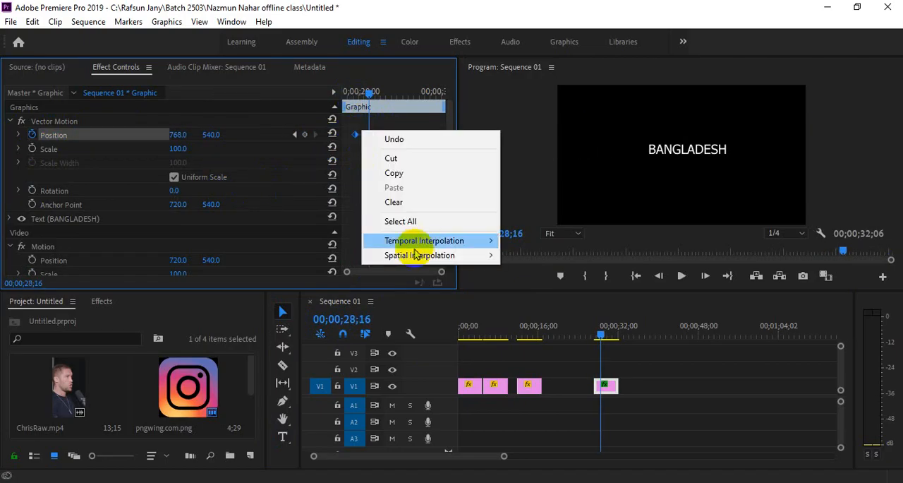
pyautogui.moveTo(423, 240)
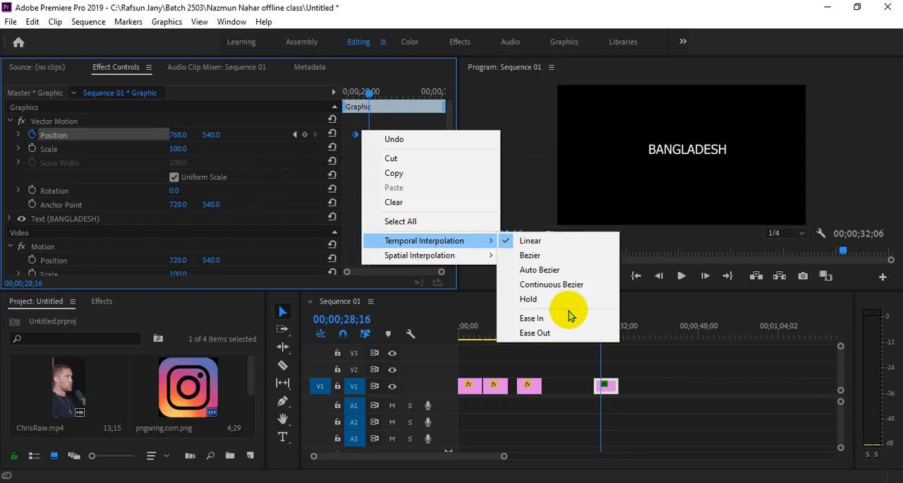
pyautogui.click(373, 112)
# Step: Apply Ease In and Ease Out temporal interpolation to both of the BANGLADESH title's Position keyframes
pyautogui.moveTo(441, 276); pyautogui.dragTo(418, 271)
pyautogui.moveTo(393, 93)
pyautogui.mouseDown()
pyautogui.moveTo(364, 92)
pyautogui.moveTo(382, 93)
pyautogui.mouseUp()
pyautogui.press('space')
pyautogui.click(358, 92)
pyautogui.rightClick(383, 138)
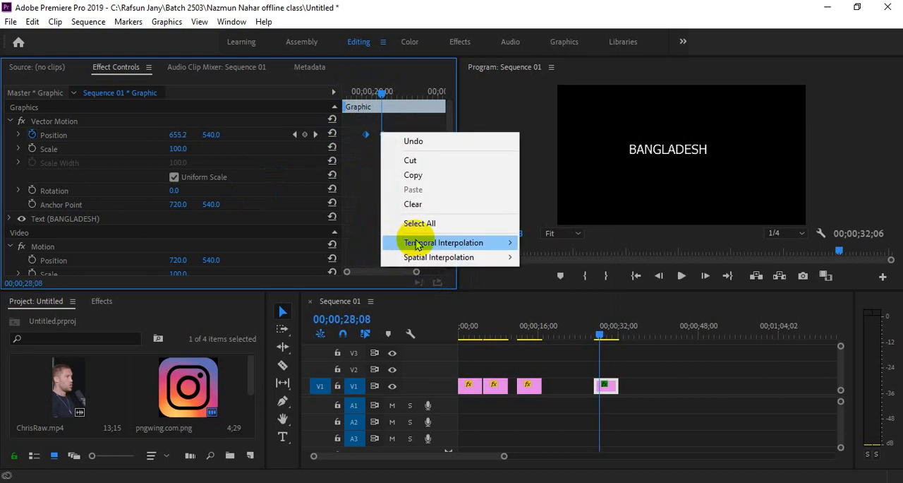
pyautogui.moveTo(402, 242)
pyautogui.click(548, 317)
pyautogui.rightClick(386, 138)
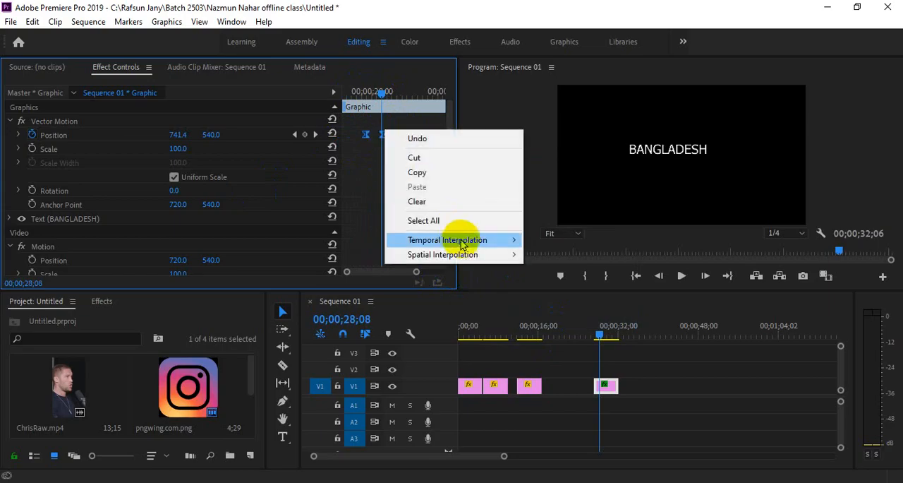
pyautogui.moveTo(468, 238)
pyautogui.click(615, 301)
pyautogui.click(381, 97)
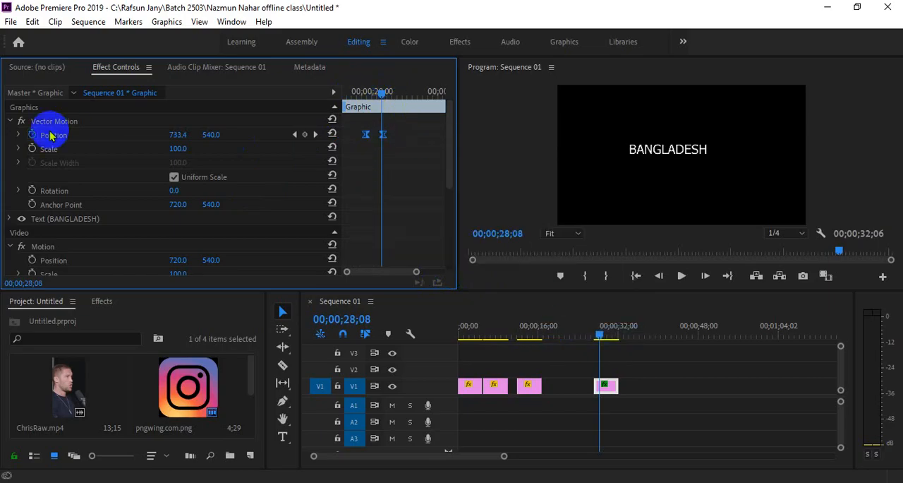
# Step: Reshape the title's Position velocity graph into a steep peak at the first keyframe with a long ease-in, and replay the move
pyautogui.click(19, 135)
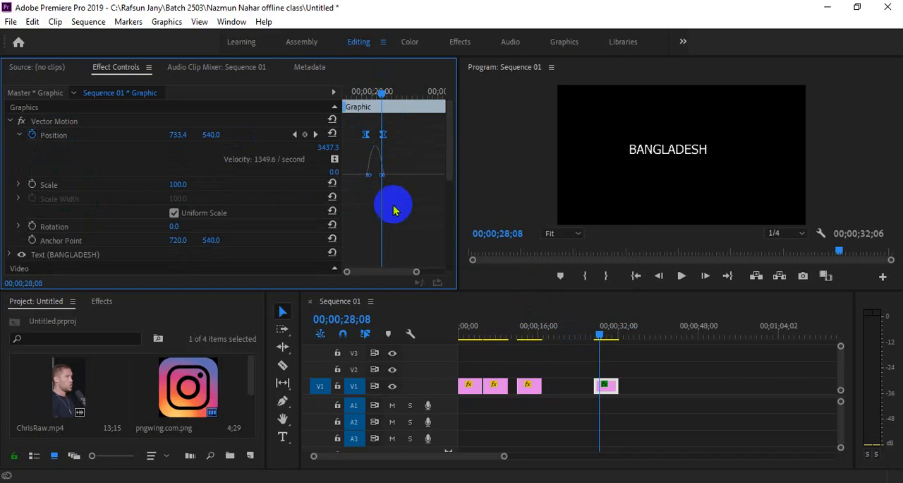
pyautogui.moveTo(415, 271); pyautogui.dragTo(403, 277)
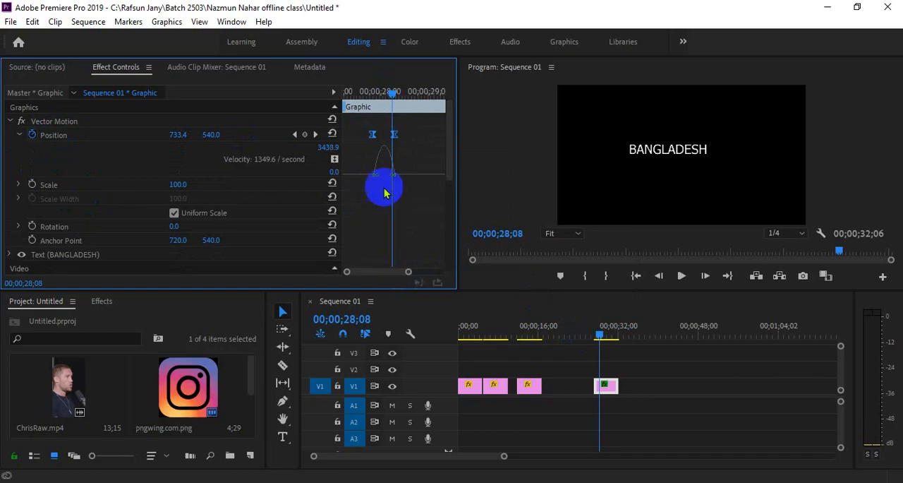
pyautogui.moveTo(392, 175); pyautogui.dragTo(363, 177)
pyautogui.click(369, 92)
pyautogui.press('space')
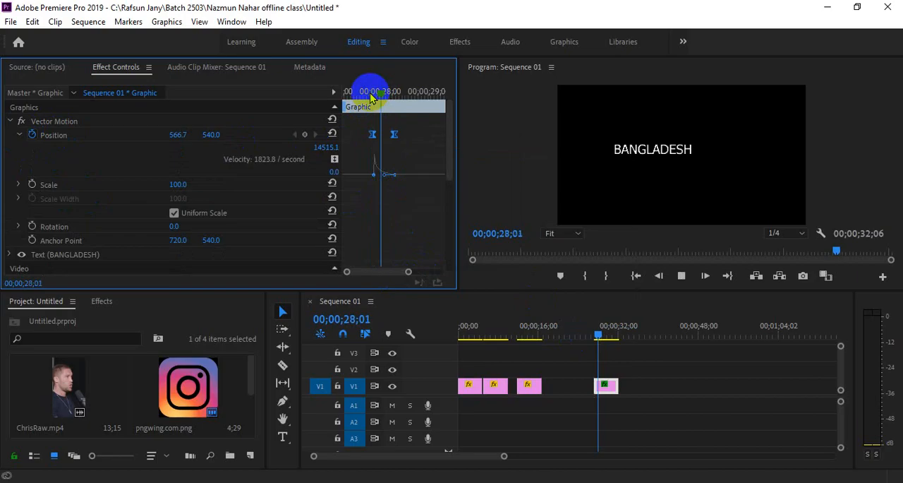
pyautogui.click(370, 93)
pyautogui.press('space')
pyautogui.press('space')
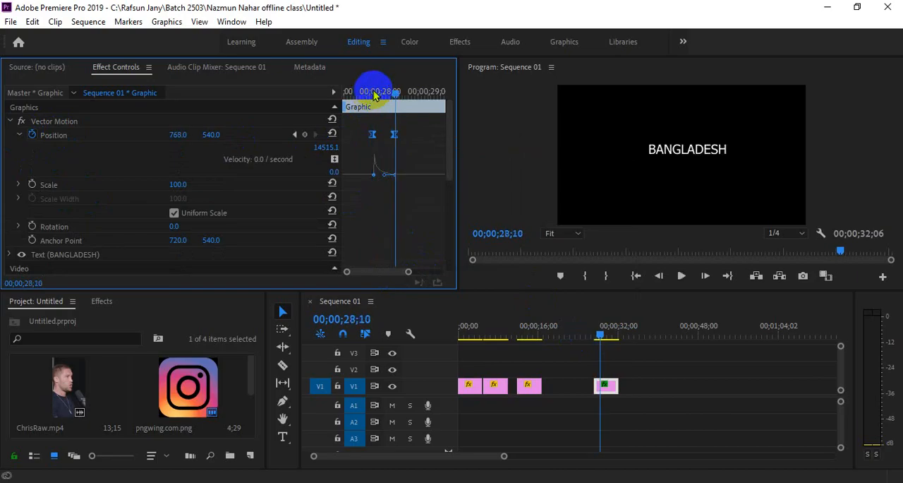
# Step: Review the Temporal Interpolation options of the title's second Position keyframe
pyautogui.click(374, 92)
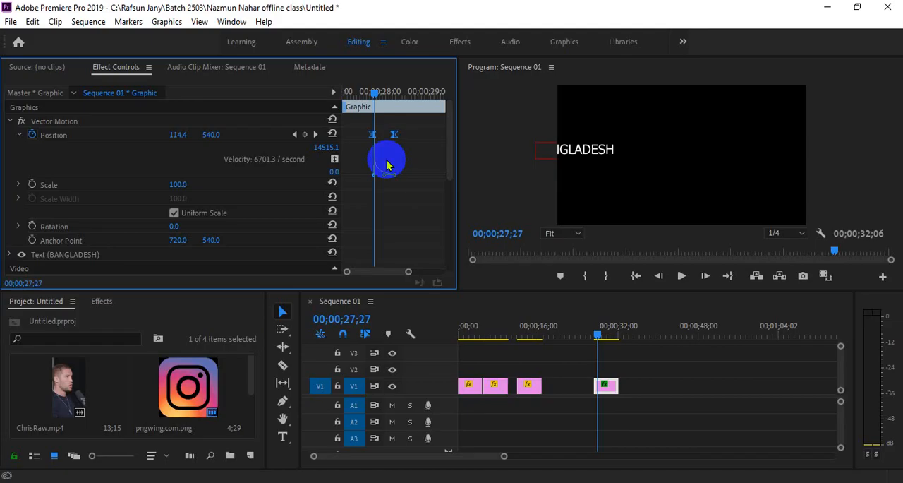
pyautogui.rightClick(394, 134)
pyautogui.moveTo(452, 250)
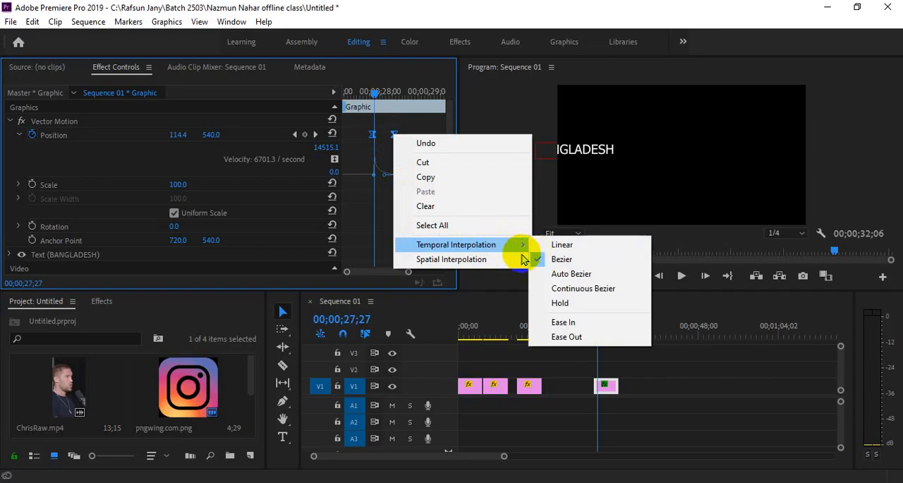
pyautogui.click(601, 390)
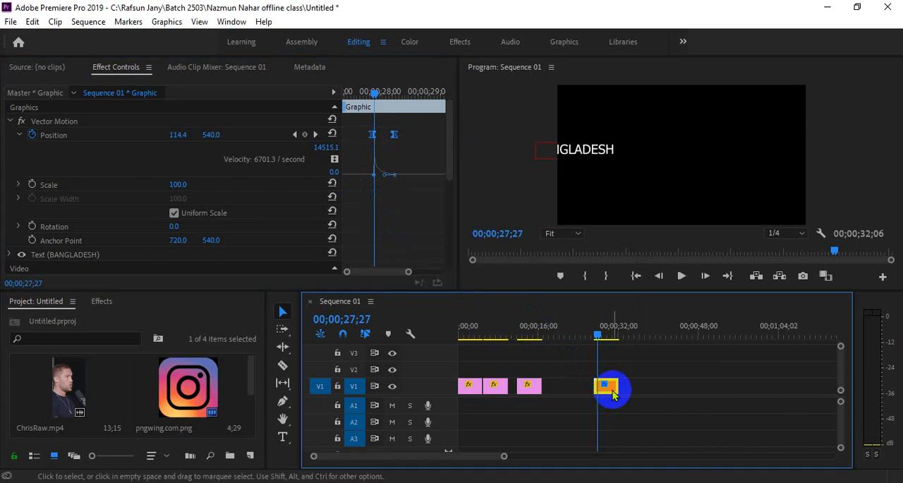
# Step: Inspect the animatable property list on the BANGLADESH clip's fx badge and try out the V1 track height
pyautogui.click(601, 337)
pyautogui.moveTo(603, 342); pyautogui.dragTo(605, 337)
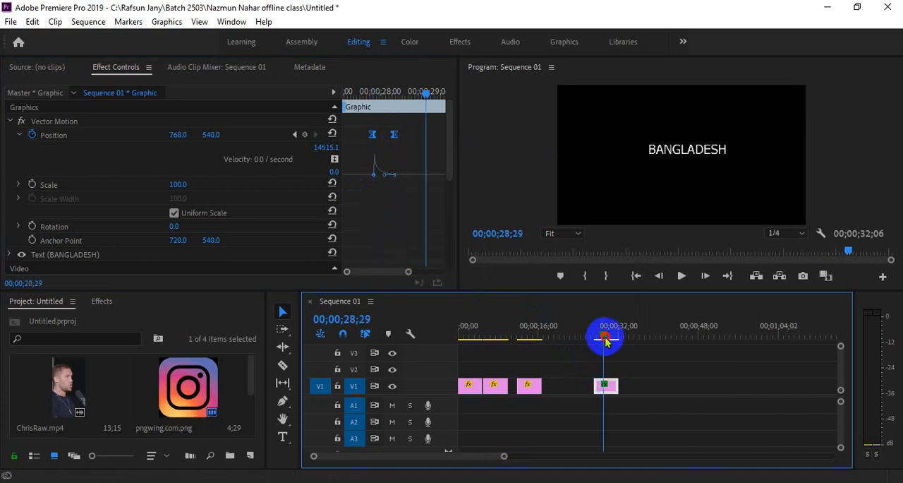
pyautogui.moveTo(503, 457); pyautogui.dragTo(484, 461)
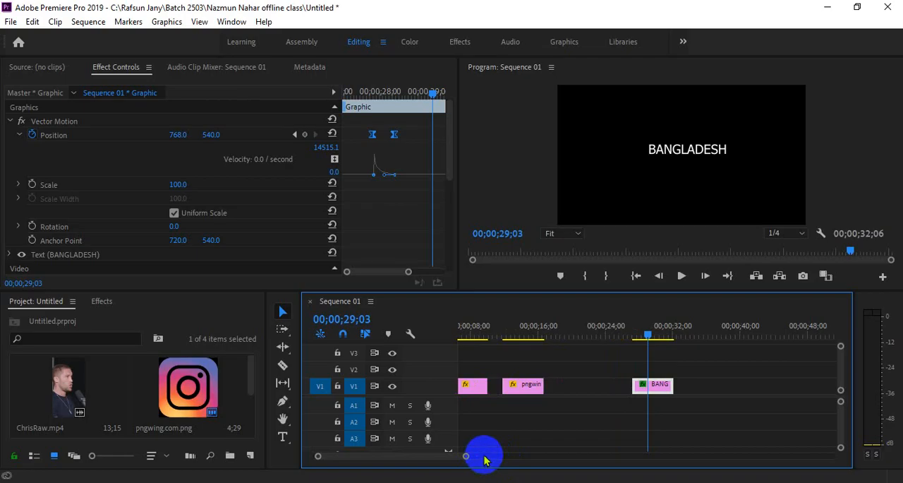
pyautogui.click(641, 387)
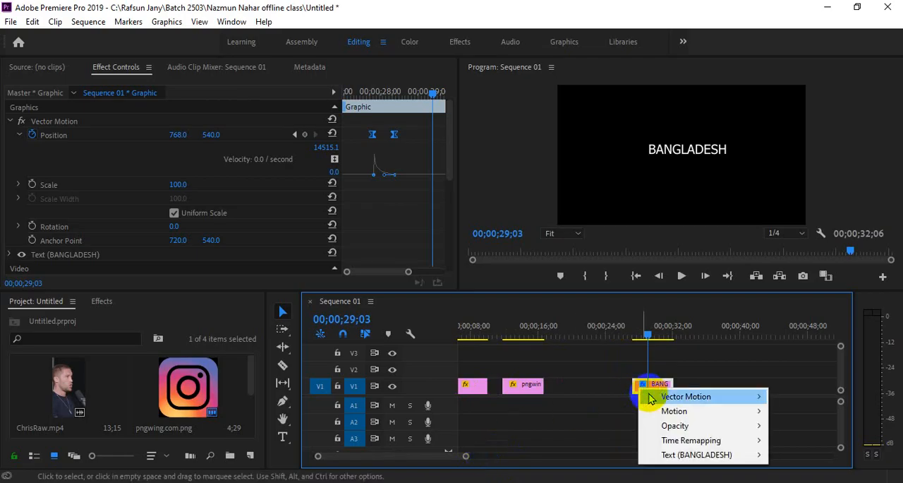
pyautogui.moveTo(698, 429)
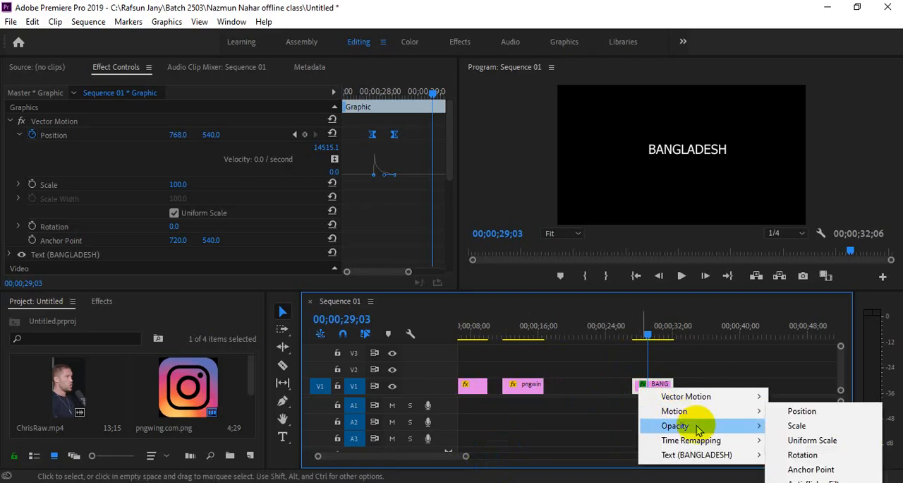
pyautogui.click(663, 375)
pyautogui.moveTo(440, 377); pyautogui.dragTo(447, 369)
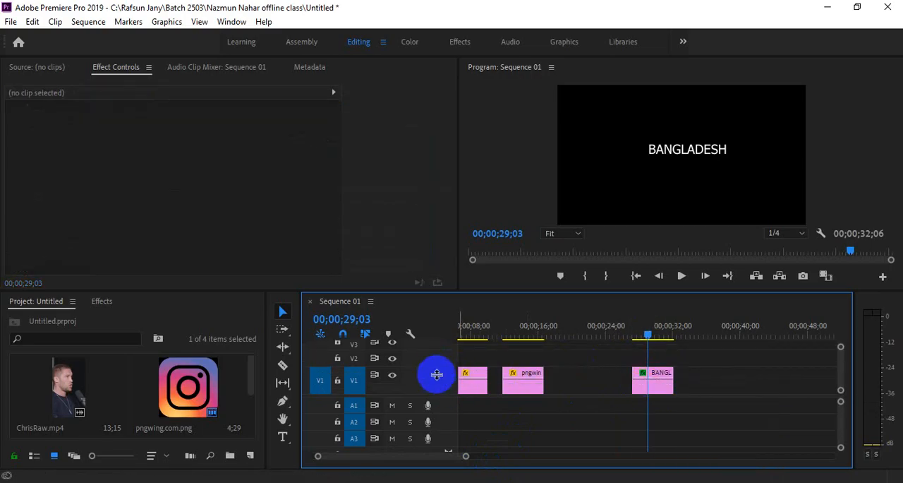
pyautogui.moveTo(439, 367); pyautogui.dragTo(442, 376)
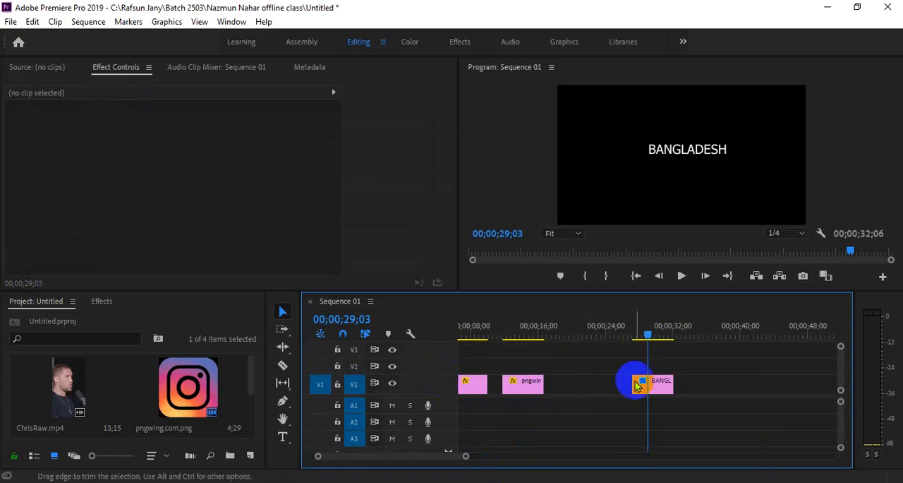
# Step: Play the BANGLADESH clip from its start to check the eased slide-in
pyautogui.click(653, 384)
pyautogui.click(633, 329)
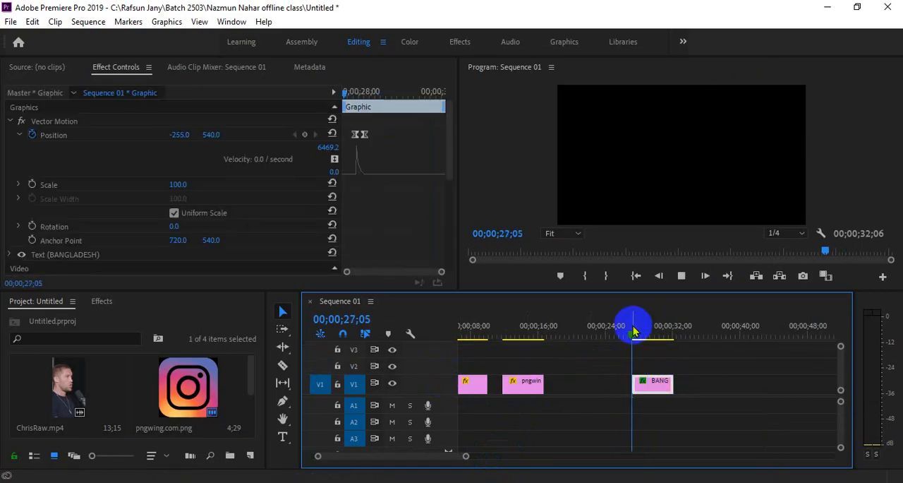
pyautogui.press('space')
pyautogui.press('space')
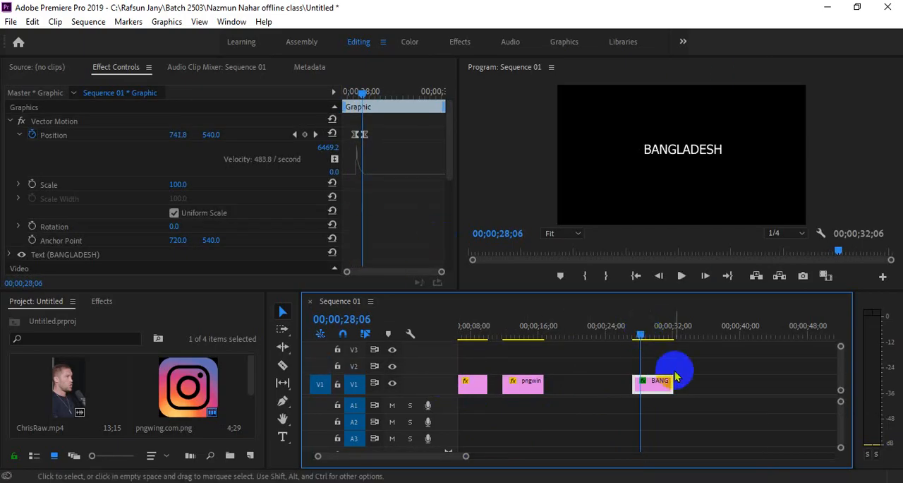
# Step: Search the effects for BLUR and apply Directional Blur to the BANGLADESH clip
pyautogui.click(99, 301)
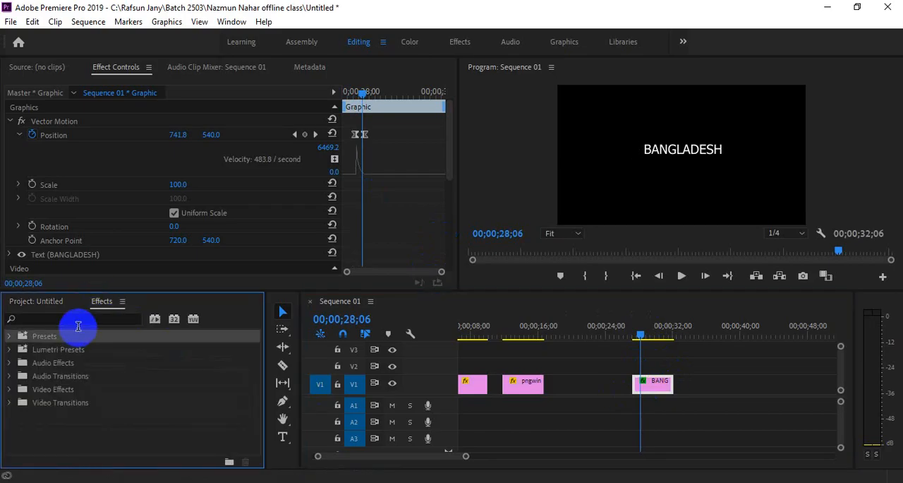
pyautogui.click(81, 319)
pyautogui.write('BLU')
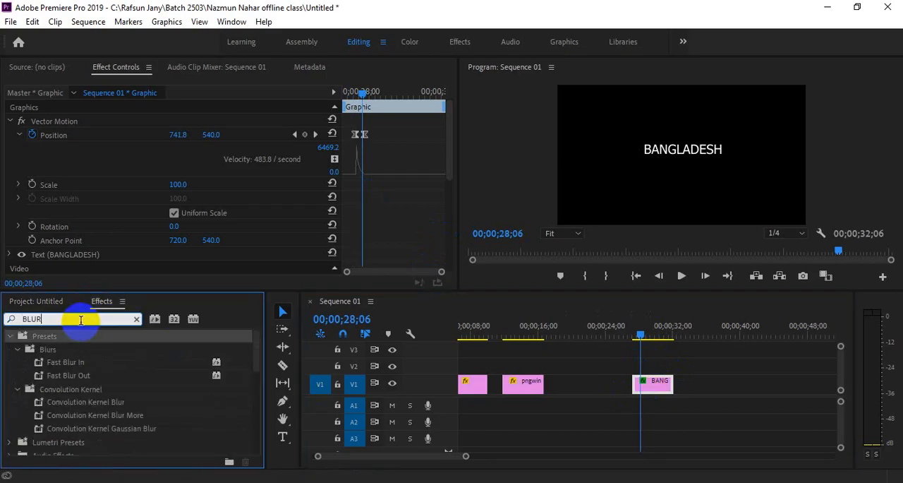
pyautogui.write('R')
pyautogui.scroll(-5, 66, 418)
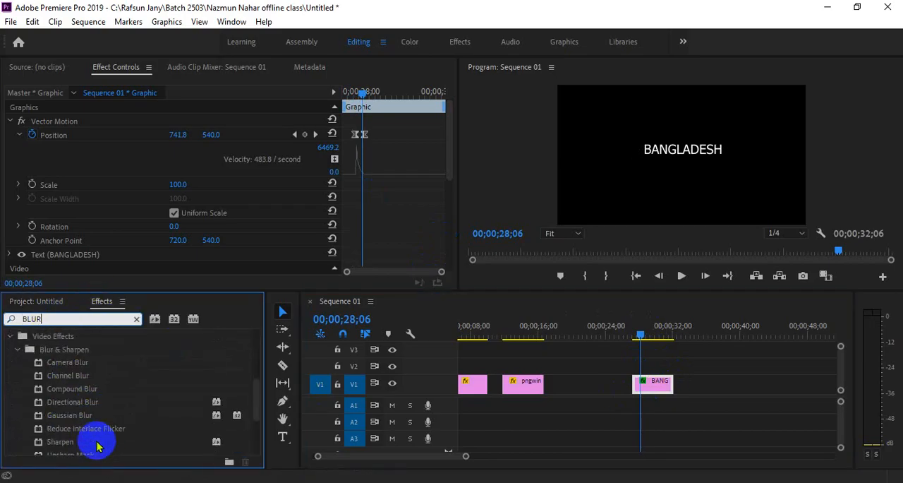
pyautogui.click(91, 418)
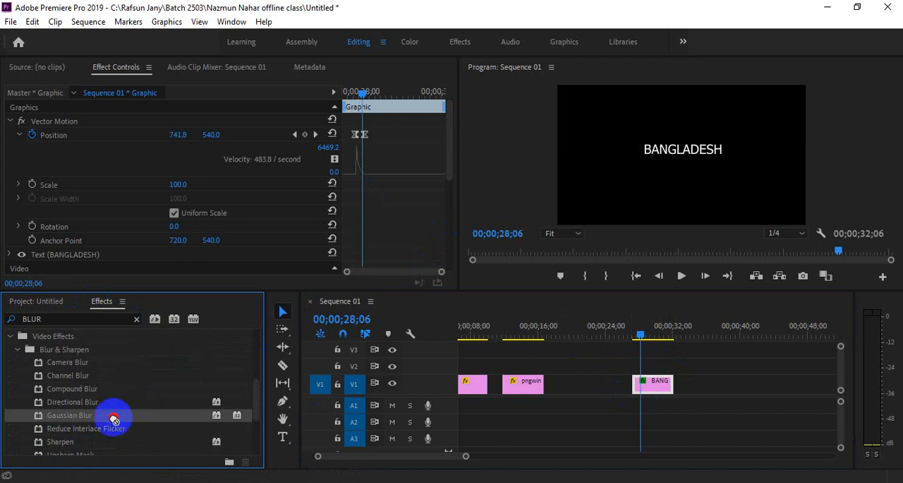
pyautogui.click(63, 403)
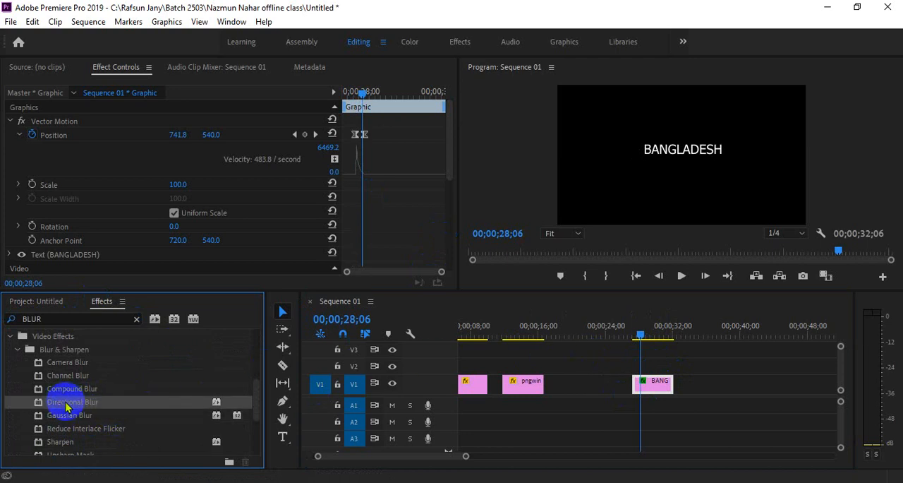
pyautogui.moveTo(65, 407); pyautogui.dragTo(663, 390)
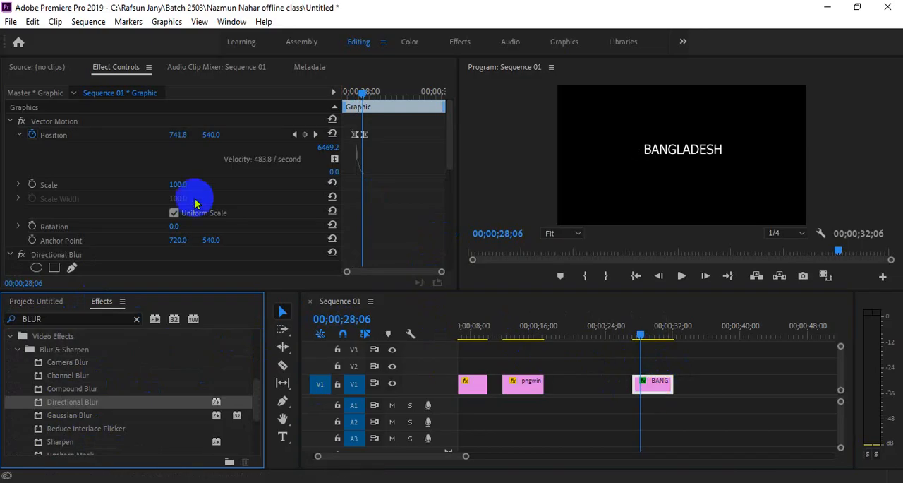
# Step: Set the title's Directional Blur to a Blur Length of 25 and a Direction of 85°
pyautogui.scroll(-5, 240, 206)
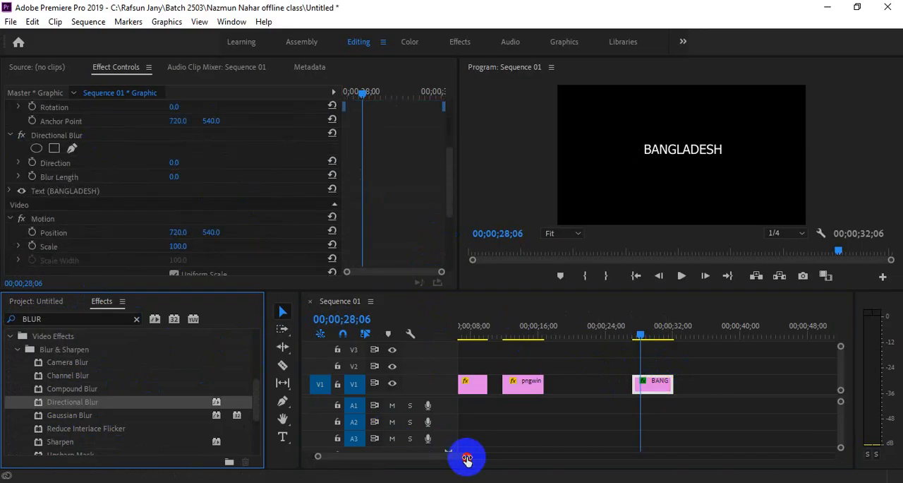
pyautogui.moveTo(466, 456); pyautogui.dragTo(443, 458)
pyautogui.scroll(-3, 125, 258)
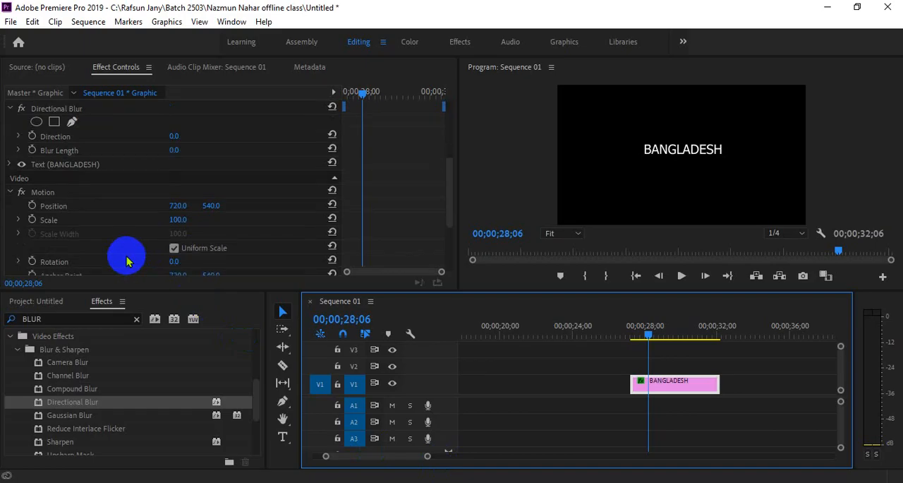
pyautogui.scroll(2, 127, 159)
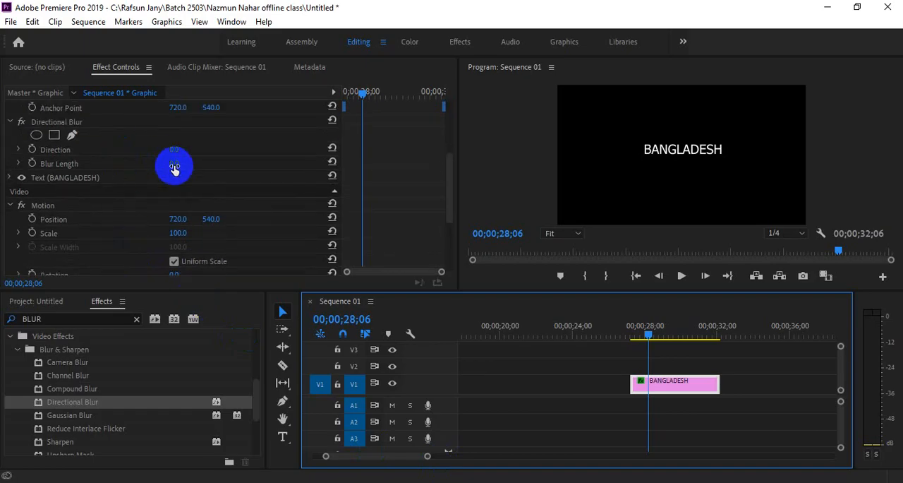
pyautogui.moveTo(172, 164); pyautogui.dragTo(202, 196)
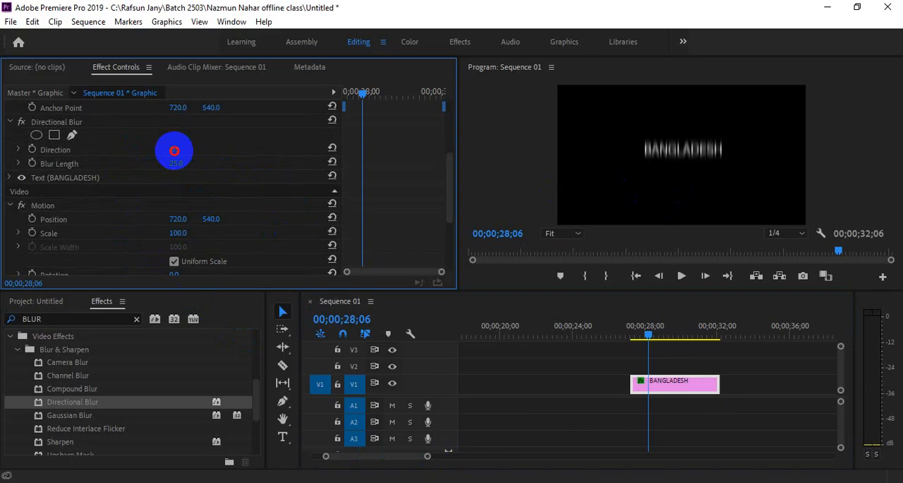
pyautogui.moveTo(182, 150); pyautogui.dragTo(237, 158)
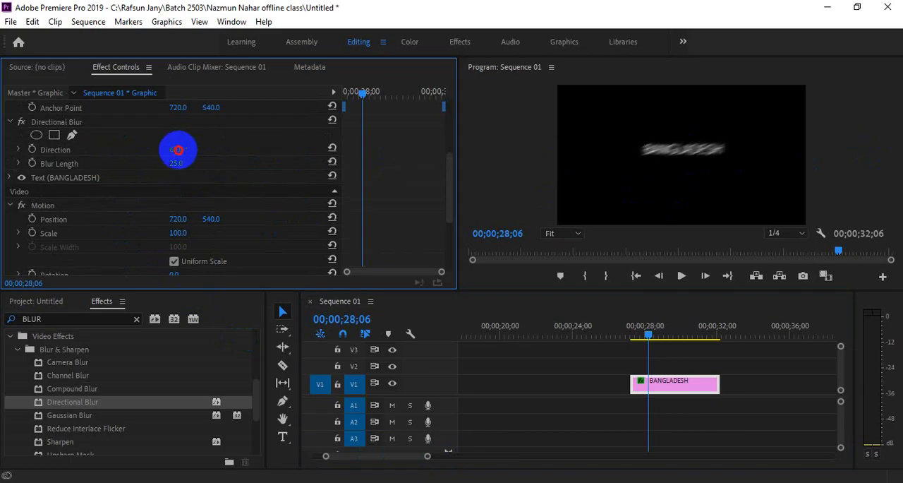
pyautogui.moveTo(178, 150); pyautogui.dragTo(134, 151)
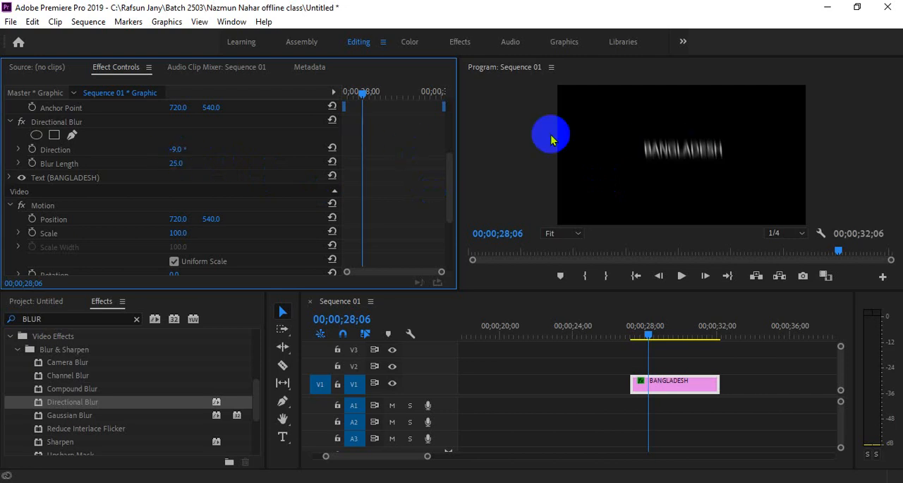
pyautogui.moveTo(179, 148); pyautogui.dragTo(241, 152)
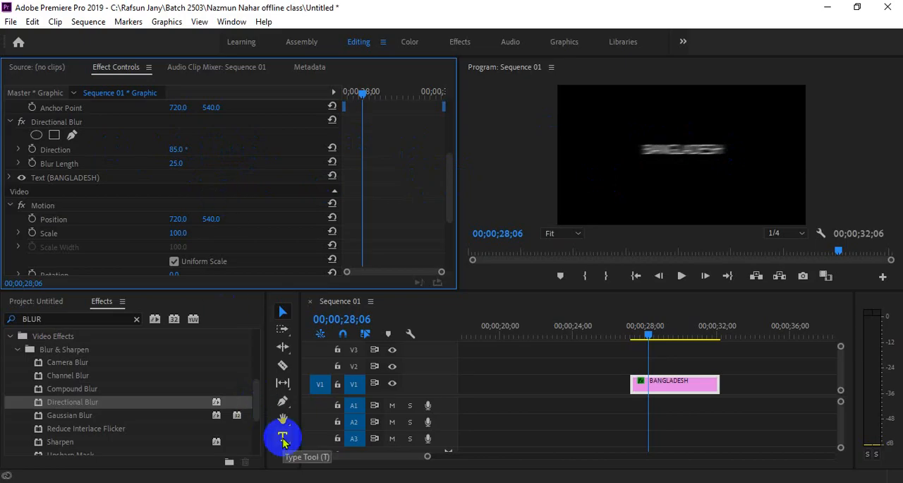
# Step: Add a text title reading I and move its V2 clip into the empty stretch before the BANGLADESH clip
pyautogui.click(558, 417)
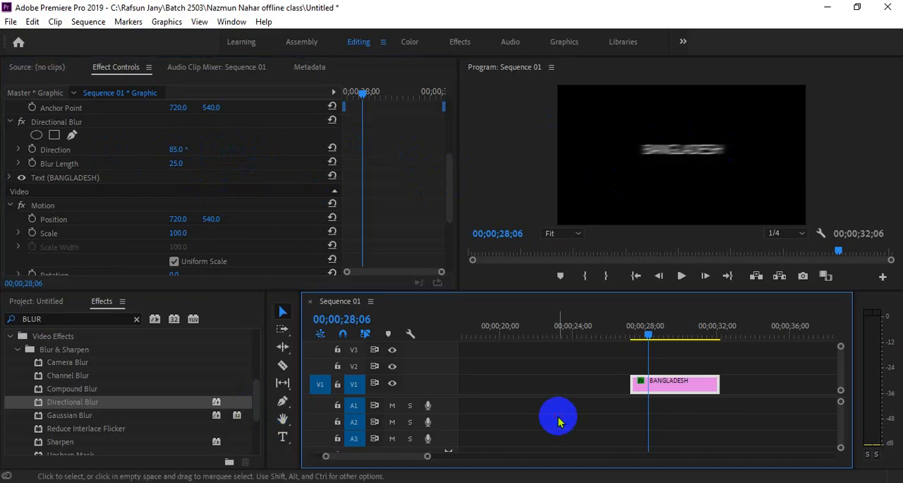
pyautogui.click(282, 436)
pyautogui.click(600, 190)
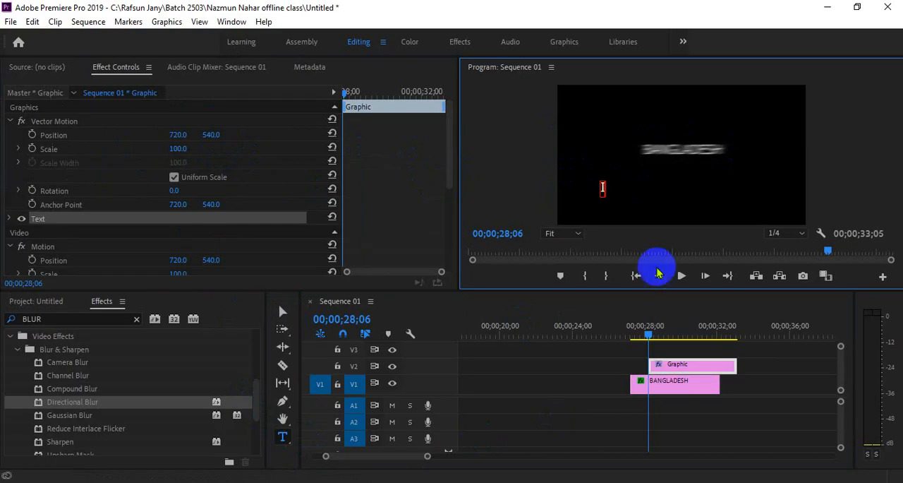
pyautogui.moveTo(702, 364); pyautogui.dragTo(553, 338)
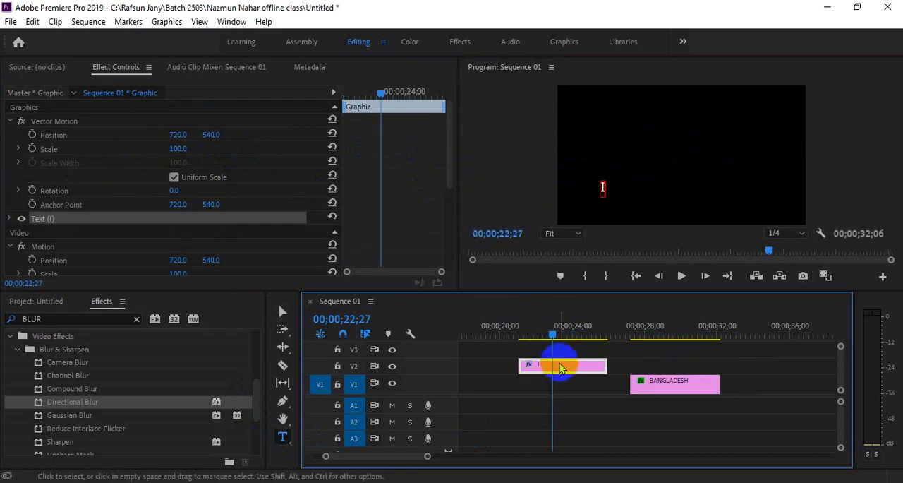
# Step: Enlarge the letter I in the upper left of the frame and set its Vector Motion Rotation to 21°
pyautogui.click(281, 311)
pyautogui.click(613, 197)
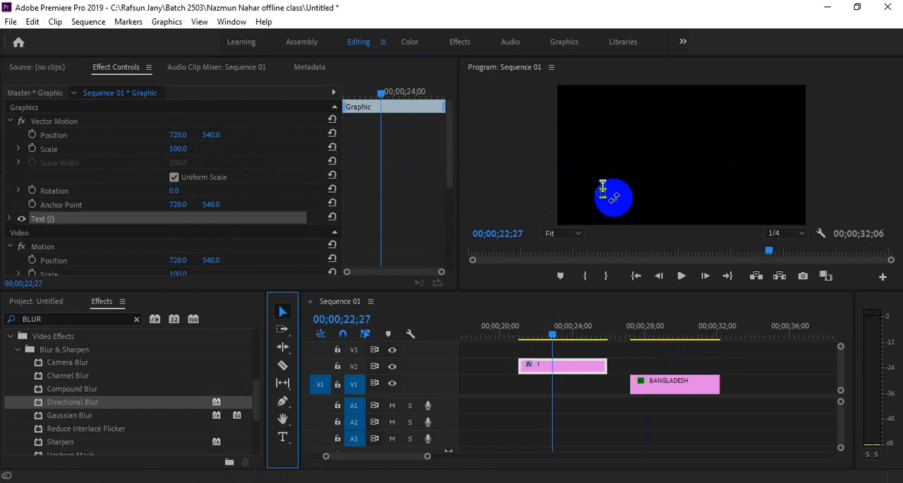
pyautogui.moveTo(609, 202); pyautogui.dragTo(721, 261)
pyautogui.moveTo(611, 172); pyautogui.dragTo(594, 140)
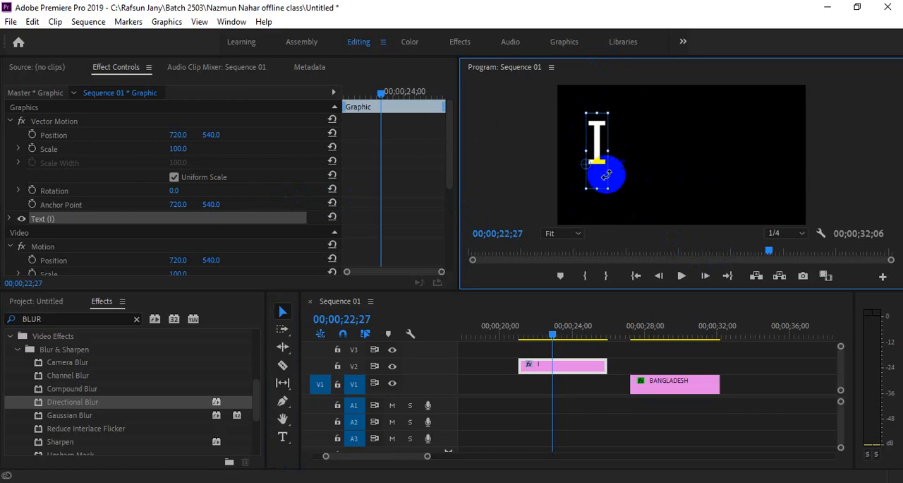
pyautogui.click(559, 365)
pyautogui.moveTo(176, 191); pyautogui.dragTo(201, 212)
pyautogui.moveTo(602, 118); pyautogui.dragTo(601, 140)
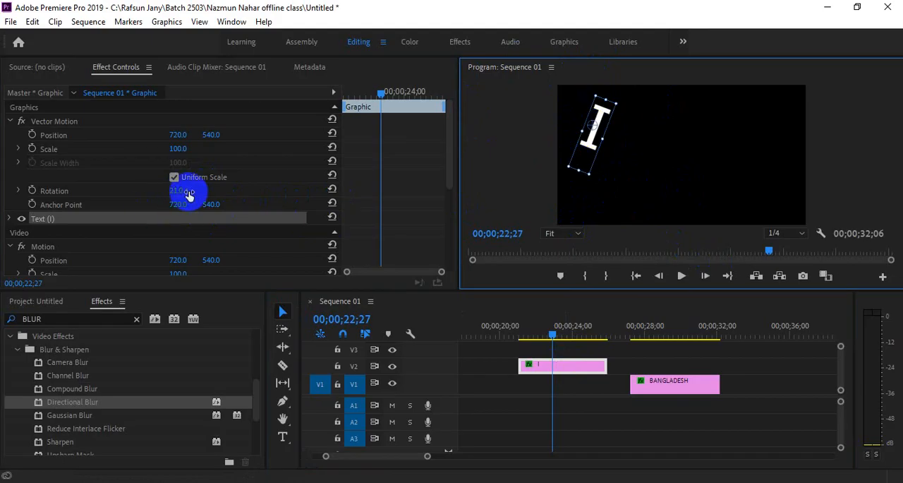
pyautogui.moveTo(182, 191)
pyautogui.mouseDown()
pyautogui.moveTo(225, 197)
pyautogui.moveTo(204, 210)
pyautogui.moveTo(246, 246)
pyautogui.moveTo(232, 248)
pyautogui.moveTo(188, 193)
pyautogui.mouseUp()
# Step: Delete the letter I text and remove its graphic clip from V2
pyautogui.click(592, 144)
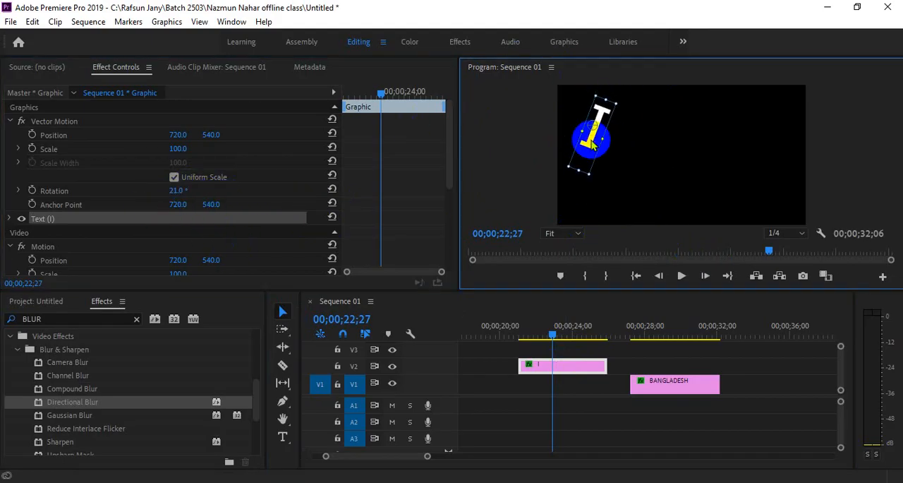
pyautogui.press('Delete')
pyautogui.click(558, 364)
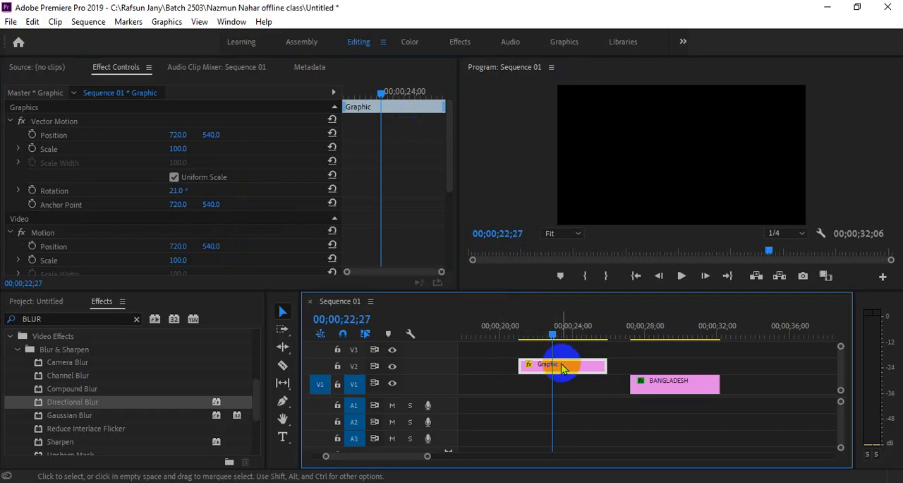
pyautogui.press('Delete')
# Step: Switch to the PNGWING site in the browser and search it for images of I
pyautogui.moveTo(298, 476)
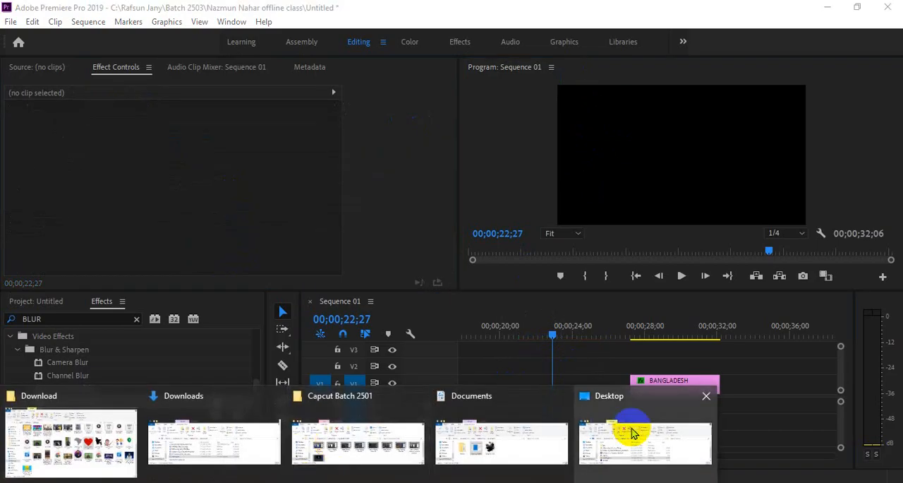
pyautogui.moveTo(626, 436)
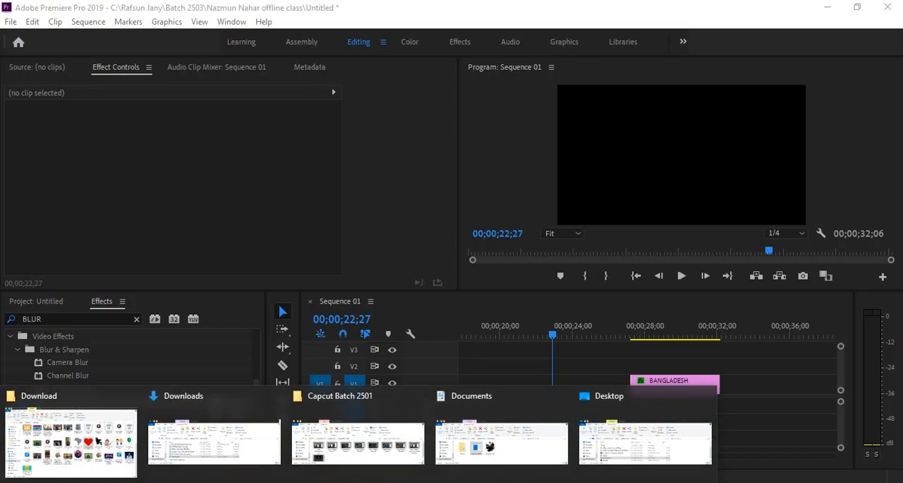
pyautogui.moveTo(409, 464)
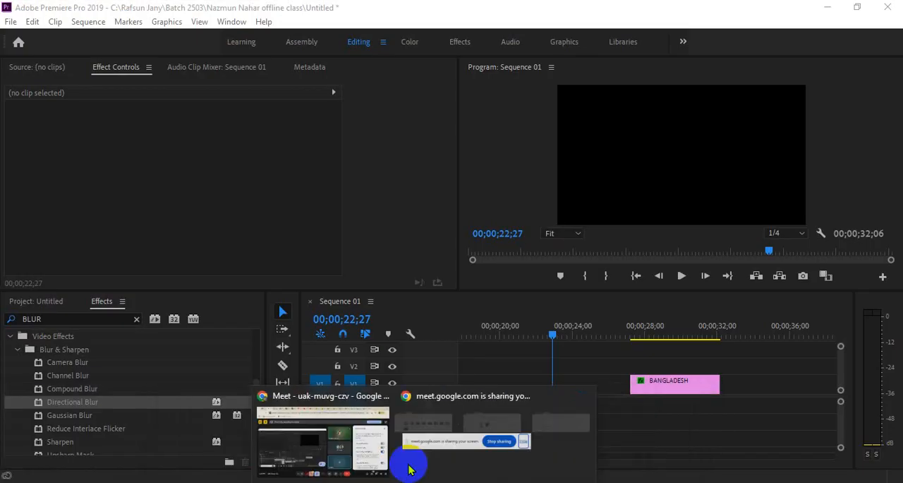
pyautogui.click(400, 437)
pyautogui.click(734, 12)
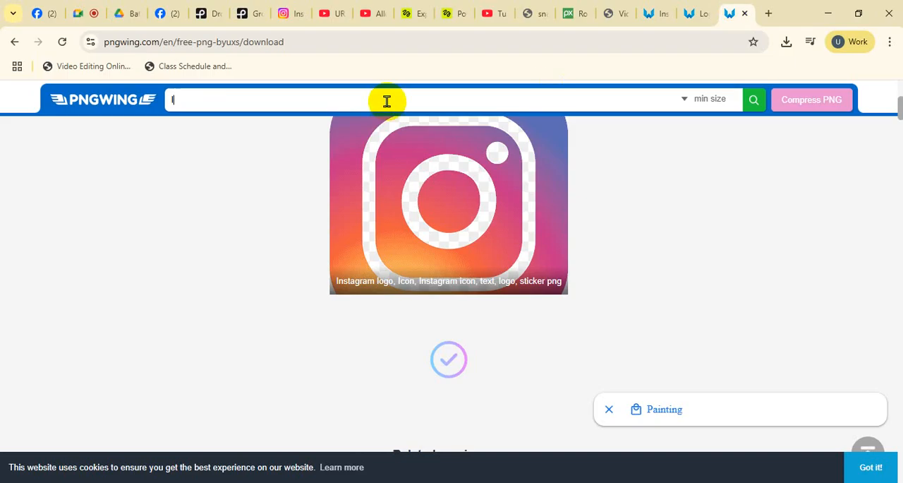
pyautogui.scroll(-3, 343, 369)
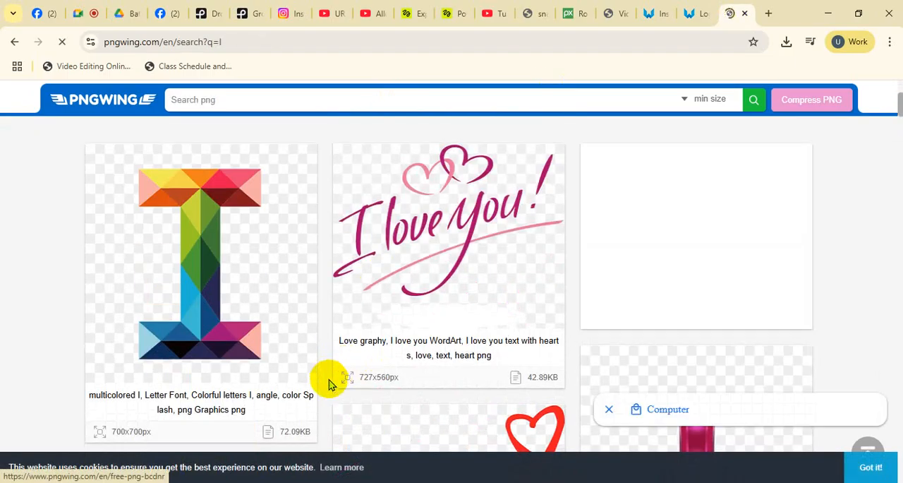
# Step: Open the multicolored letter I image and start its PNG download
pyautogui.click(244, 238)
pyautogui.scroll(-5, 514, 427)
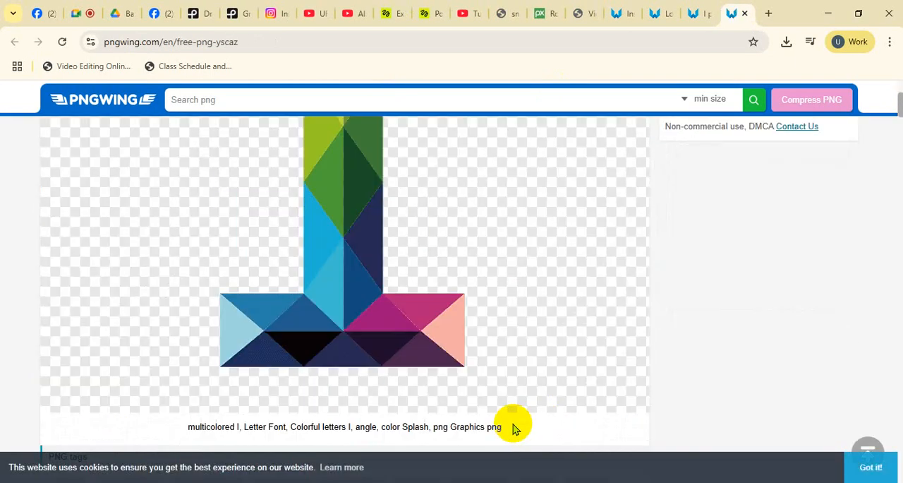
pyautogui.scroll(-3, 414, 385)
pyautogui.click(387, 395)
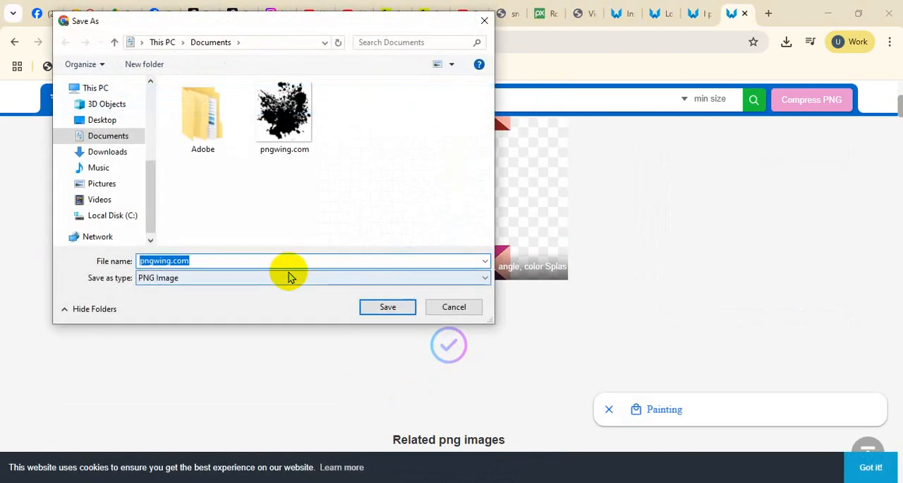
# Step: Save the download as pngwing.com in a new Desktop folder named PNG
pyautogui.click(118, 123)
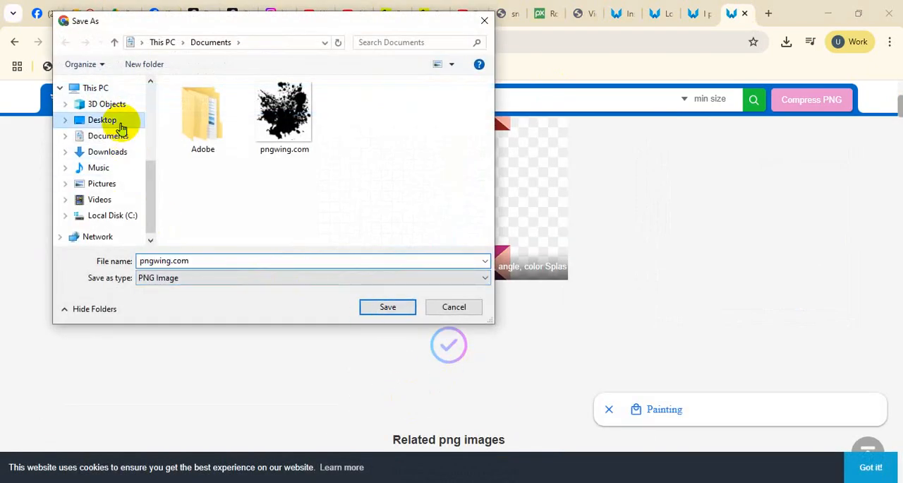
pyautogui.rightClick(303, 208)
pyautogui.moveTo(352, 331)
pyautogui.click(456, 332)
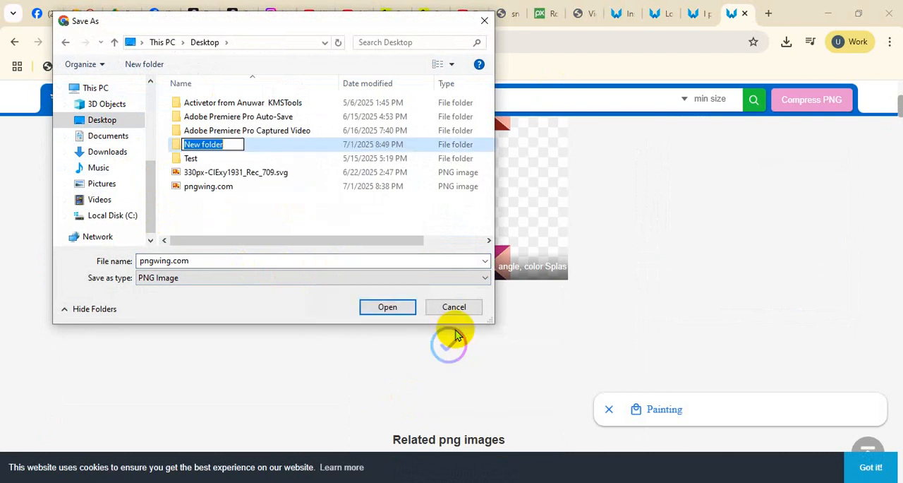
pyautogui.press('Return')
pyautogui.press('Return')
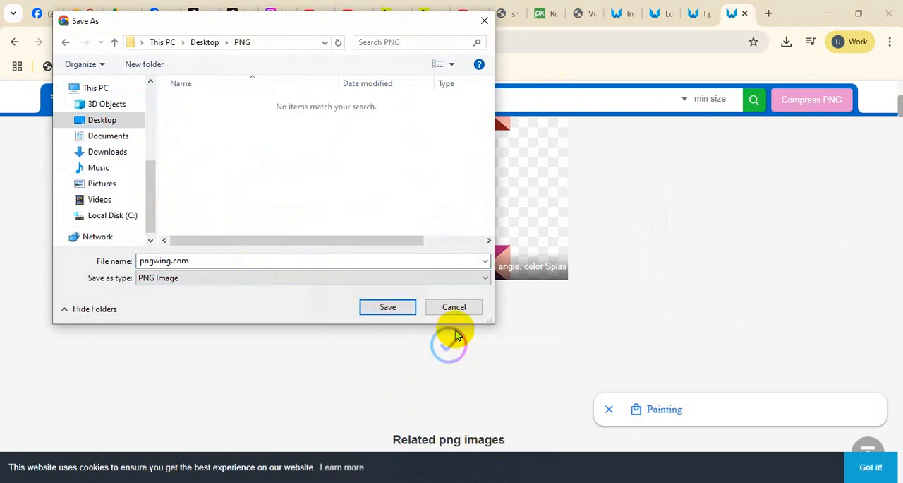
pyautogui.click(389, 307)
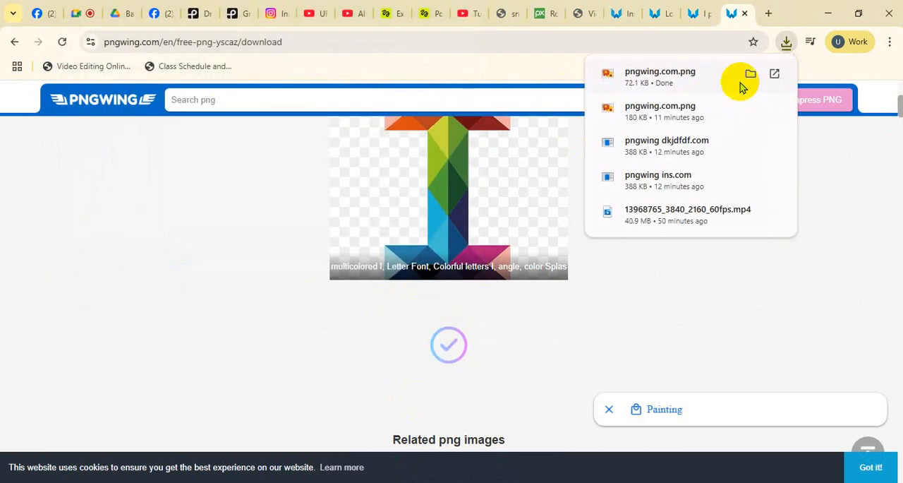
# Step: Place the downloaded pngwing.com.png in Premiere Pro on V1 before the BANGLADESH clip and set its Rotation to 1°
pyautogui.click(742, 77)
pyautogui.moveTo(183, 173); pyautogui.dragTo(529, 381)
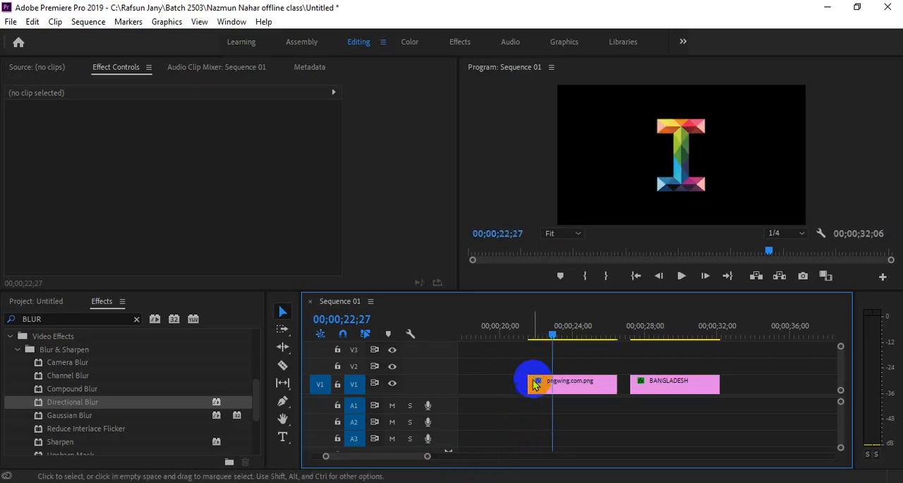
pyautogui.click(548, 330)
pyautogui.click(564, 383)
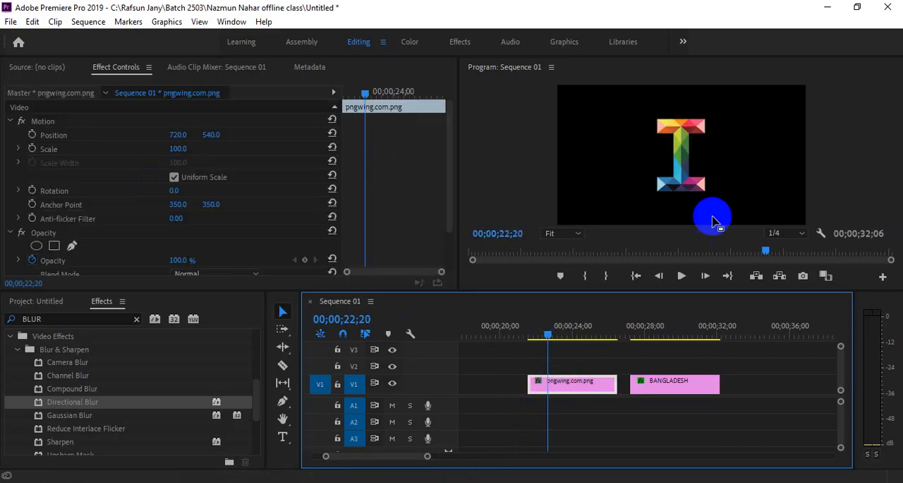
pyautogui.moveTo(172, 190)
pyautogui.mouseDown()
pyautogui.moveTo(232, 194)
pyautogui.moveTo(160, 198)
pyautogui.moveTo(182, 201)
pyautogui.mouseUp()
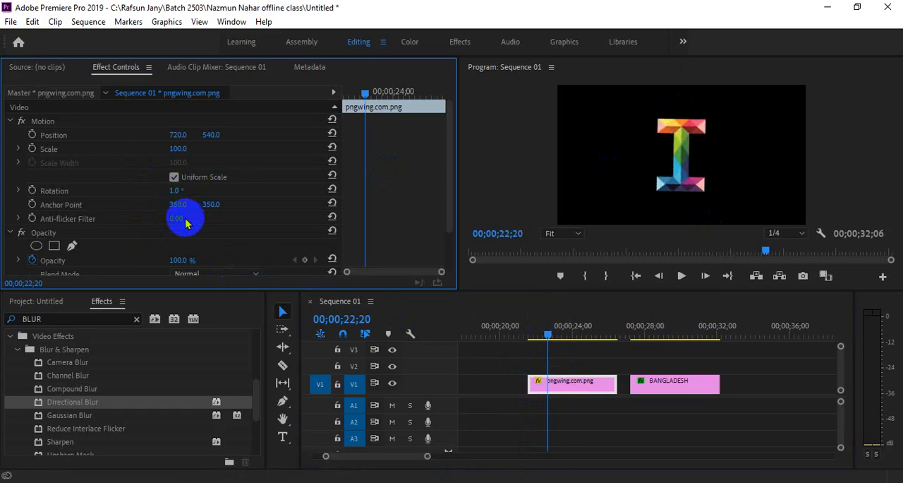
# Step: Apply Directional Blur to the pngwing.com.png clip with a Blur Length of 65 and a Direction of -5°
pyautogui.moveTo(81, 399); pyautogui.dragTo(578, 383)
pyautogui.scroll(-2, 216, 205)
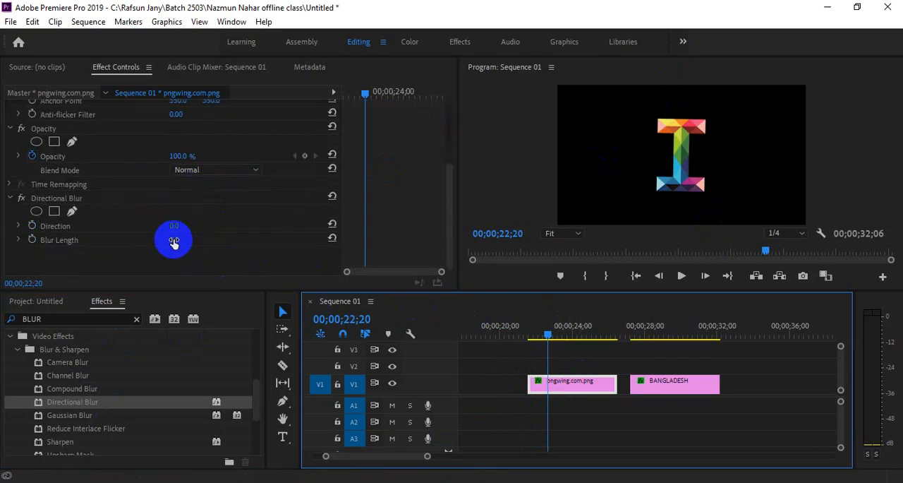
pyautogui.moveTo(173, 242)
pyautogui.mouseDown()
pyautogui.moveTo(214, 241)
pyautogui.moveTo(176, 228)
pyautogui.mouseUp()
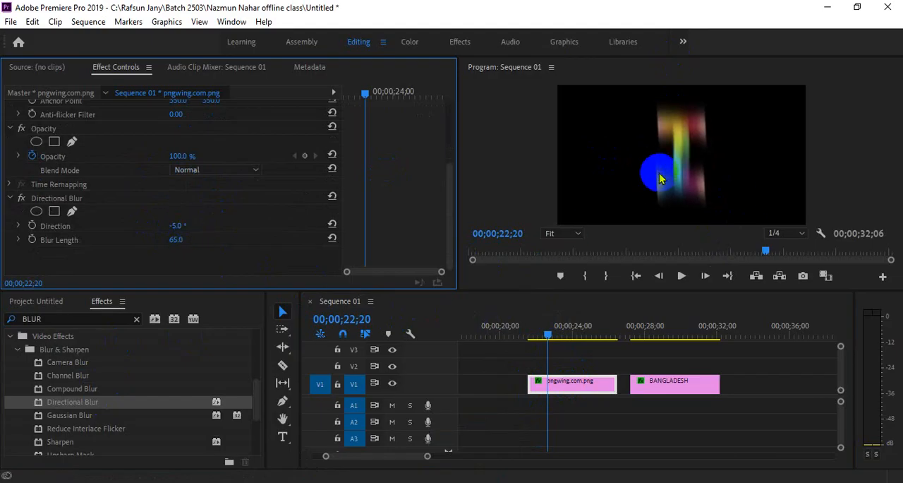
# Step: Compare the letter image with Directional Blur off and on, and set the blur Direction to 63°
pyautogui.click(21, 199)
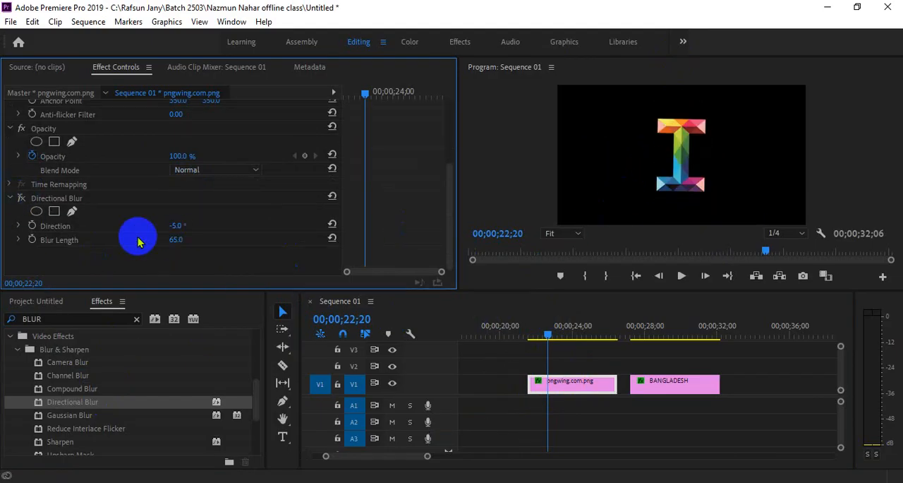
pyautogui.click(21, 198)
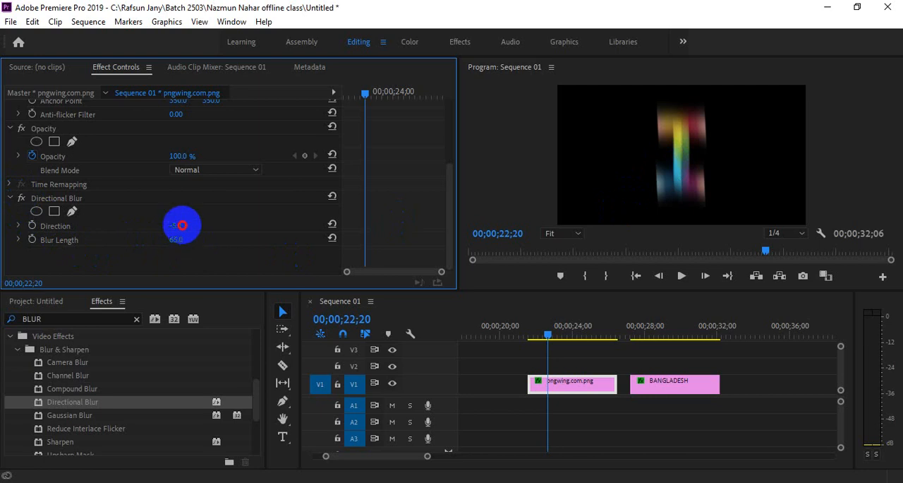
pyautogui.moveTo(190, 227); pyautogui.dragTo(253, 238)
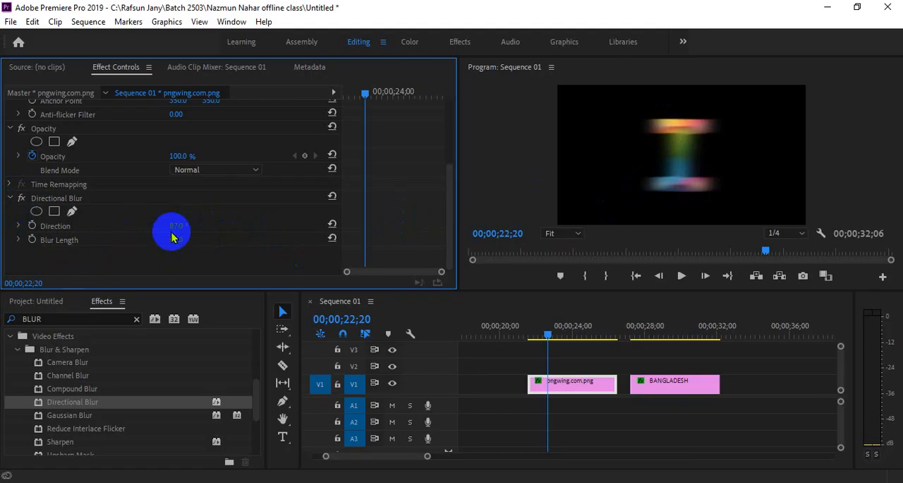
pyautogui.moveTo(176, 226); pyautogui.dragTo(147, 238)
# Step: Set the BANGLADESH title's Directional Blur Direction to 90°
pyautogui.click(658, 335)
pyautogui.click(660, 383)
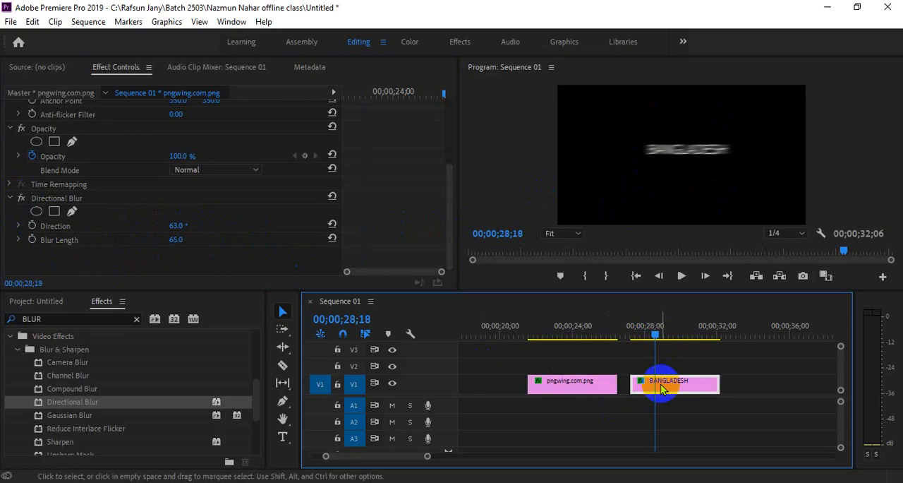
pyautogui.scroll(-3, 176, 257)
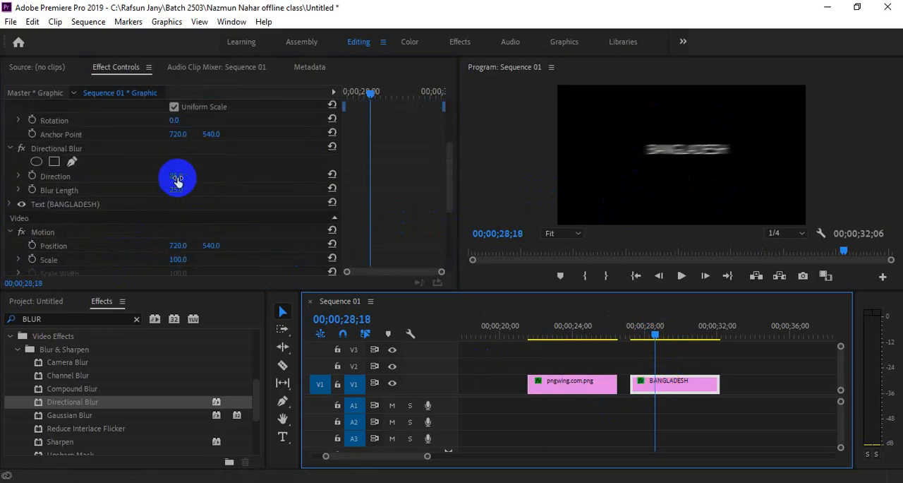
pyautogui.moveTo(176, 175)
pyautogui.mouseDown()
pyautogui.moveTo(111, 181)
pyautogui.moveTo(182, 192)
pyautogui.mouseUp()
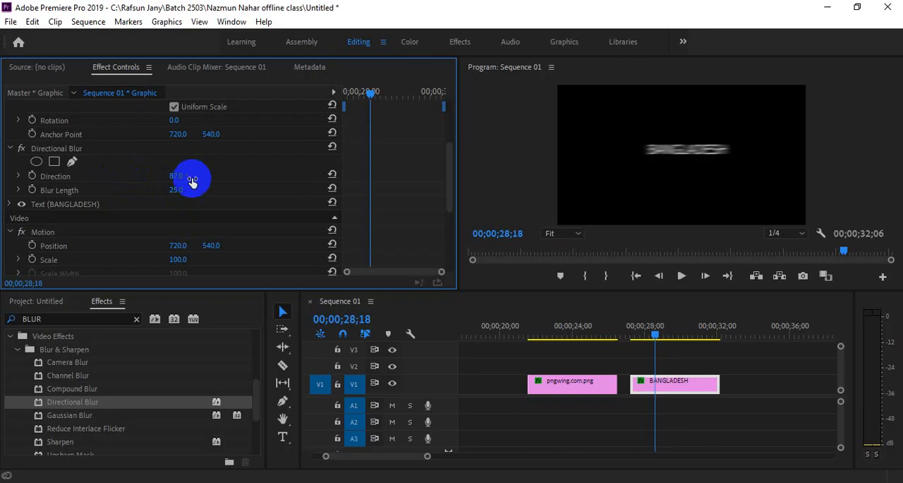
pyautogui.click(177, 175)
pyautogui.write('90')
pyautogui.press('Return')
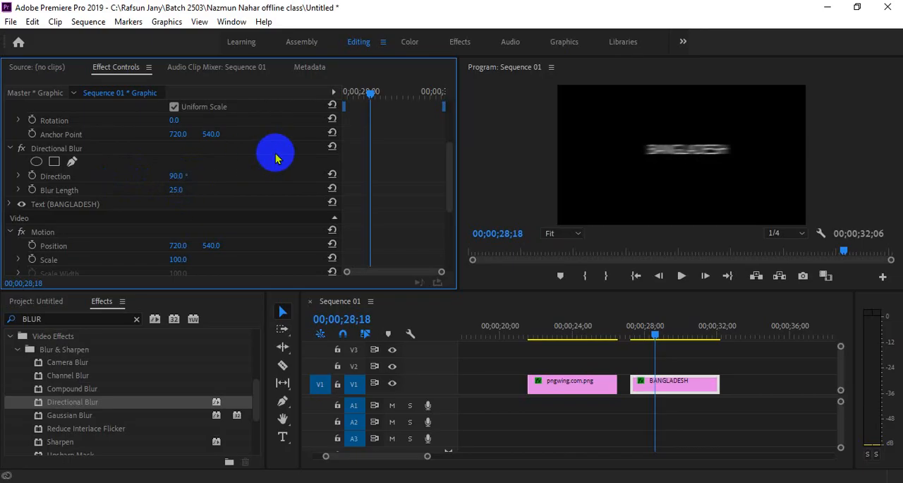
# Step: Add a Blur Length keyframe of 25 to the BANGLADESH title at 00;00;27;26 and play on from there
pyautogui.click(688, 379)
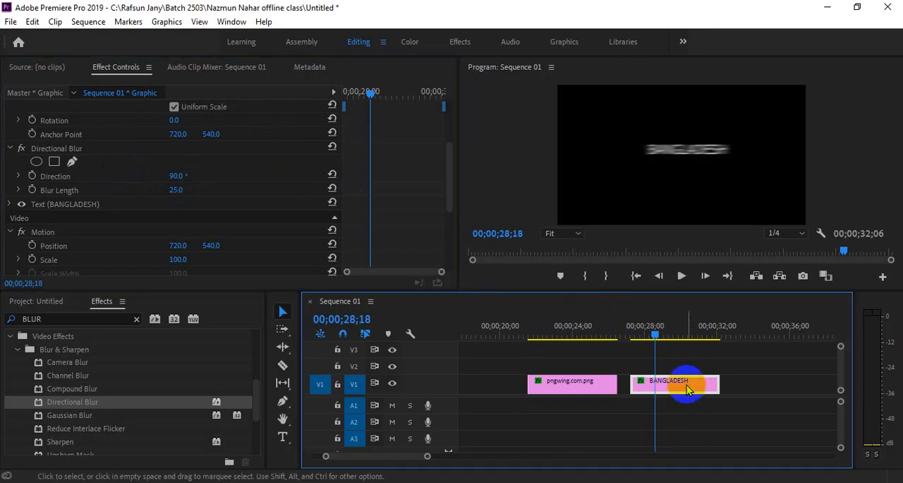
pyautogui.moveTo(445, 180); pyautogui.dragTo(448, 145)
pyautogui.moveTo(378, 91); pyautogui.dragTo(355, 92)
pyautogui.scroll(-5, 236, 225)
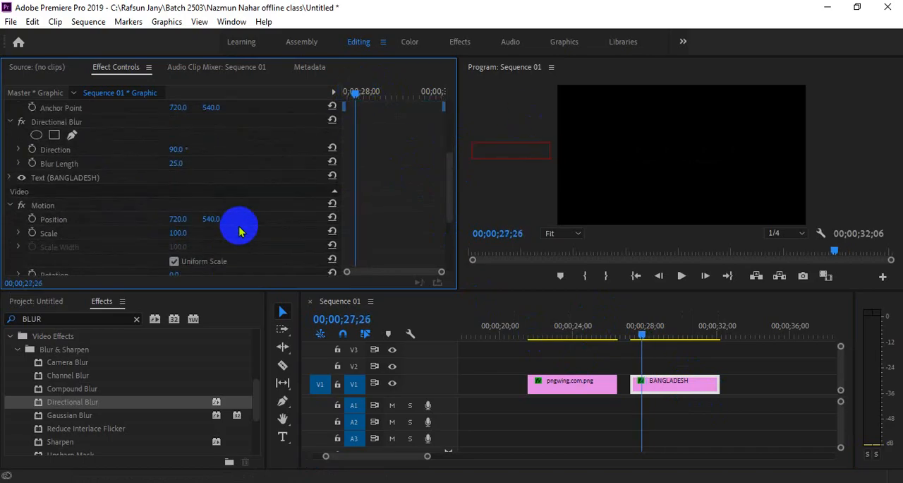
pyautogui.scroll(-3, 131, 254)
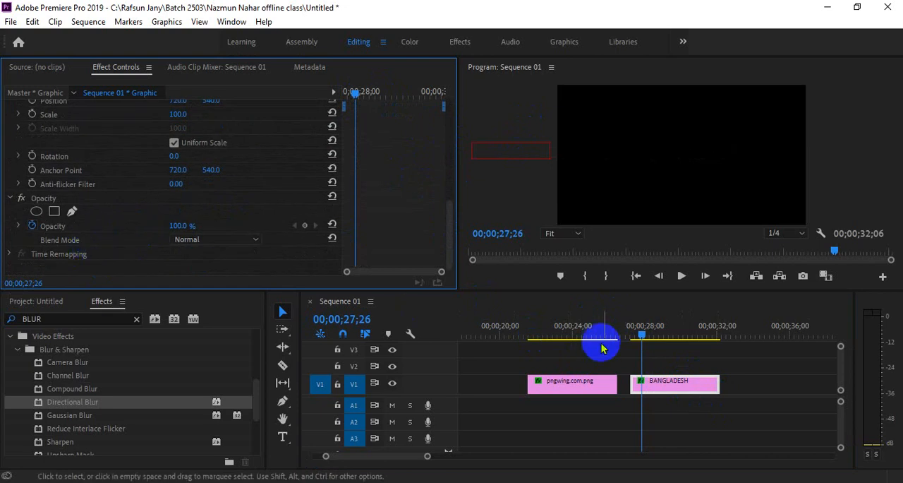
pyautogui.click(649, 385)
pyautogui.scroll(4, 265, 219)
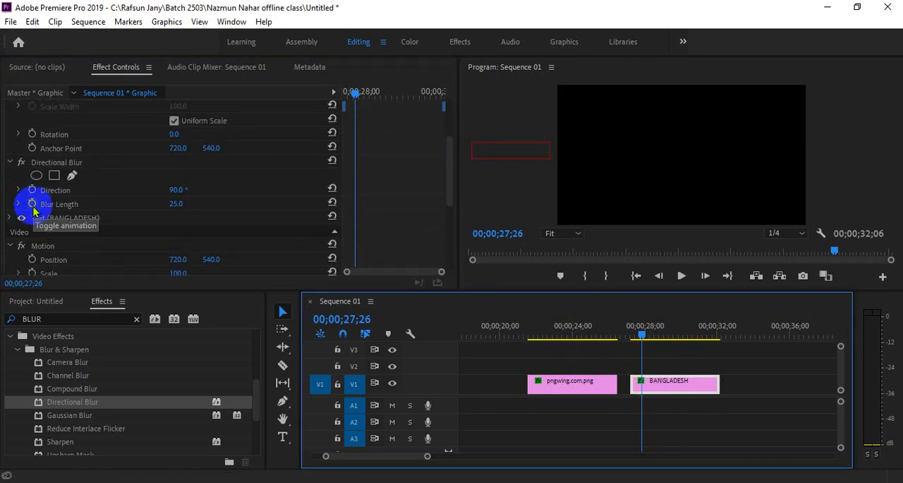
pyautogui.click(32, 203)
pyautogui.press('space')
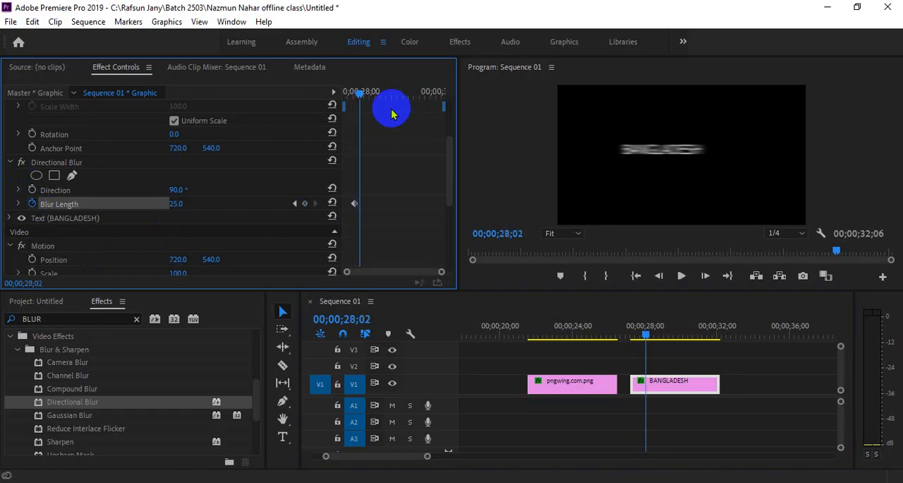
# Step: Add a Blur Length keyframe of 0 to the BANGLADESH title a few frames after its first keyframe and play the animation back
pyautogui.press('Right')
pyautogui.press('Right')
pyautogui.press('Right')
pyautogui.press('Right')
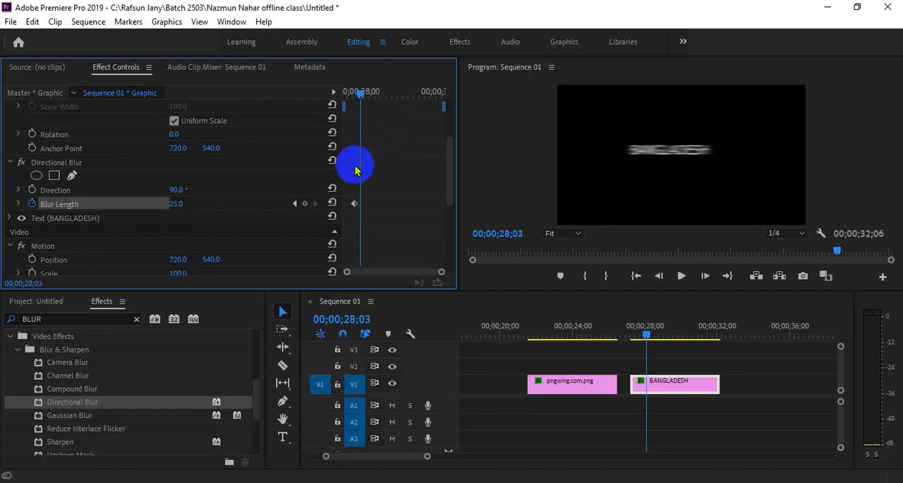
pyautogui.moveTo(182, 204); pyautogui.dragTo(142, 204)
pyautogui.moveTo(365, 96)
pyautogui.mouseDown()
pyautogui.moveTo(352, 97)
pyautogui.moveTo(362, 97)
pyautogui.mouseUp()
pyautogui.press('space')
pyautogui.press('space')
pyautogui.press('space')
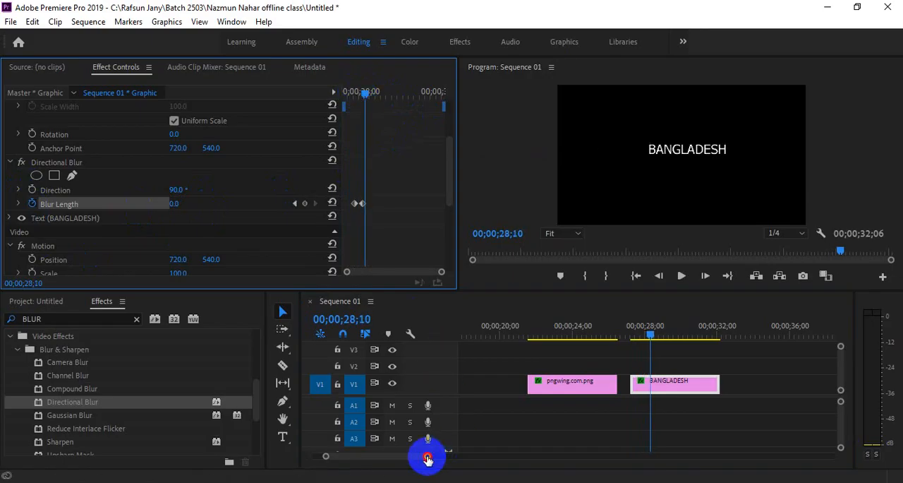
# Step: Duplicate the BANGLADESH title further along V1, change the copy's text to DHAKA, and play the copy from its start
pyautogui.moveTo(428, 458); pyautogui.dragTo(455, 459)
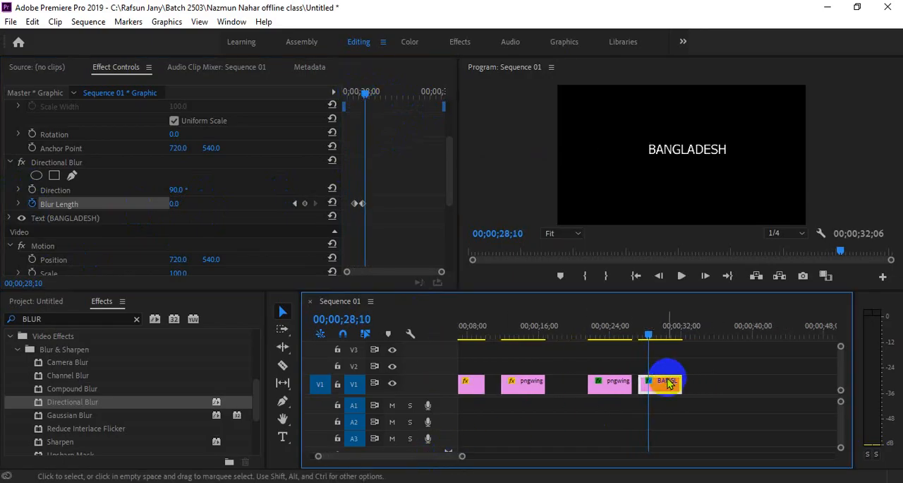
pyautogui.moveTo(670, 386); pyautogui.dragTo(746, 384)
pyautogui.click(734, 325)
pyautogui.doubleClick(690, 159)
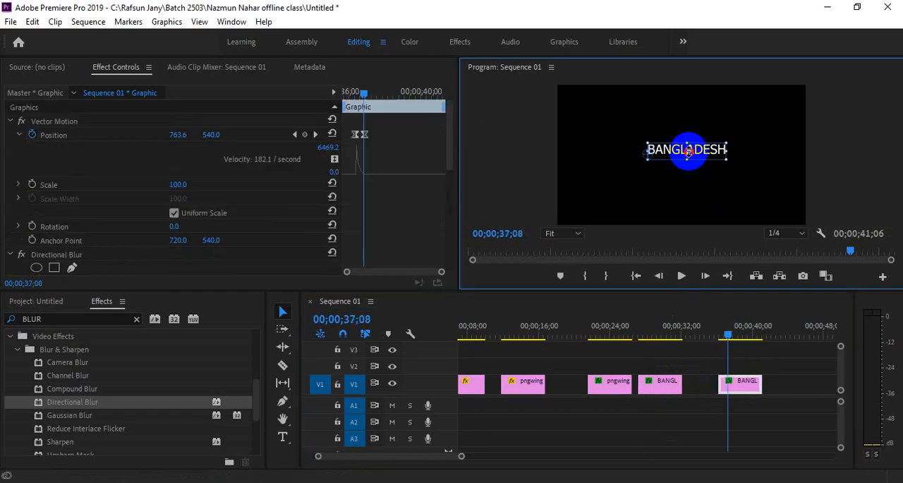
pyautogui.click(710, 148)
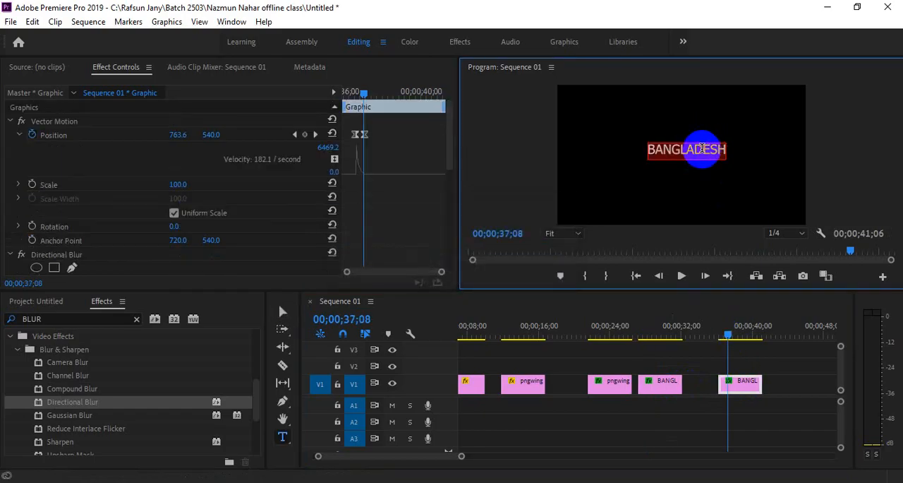
pyautogui.write('DHAKA')
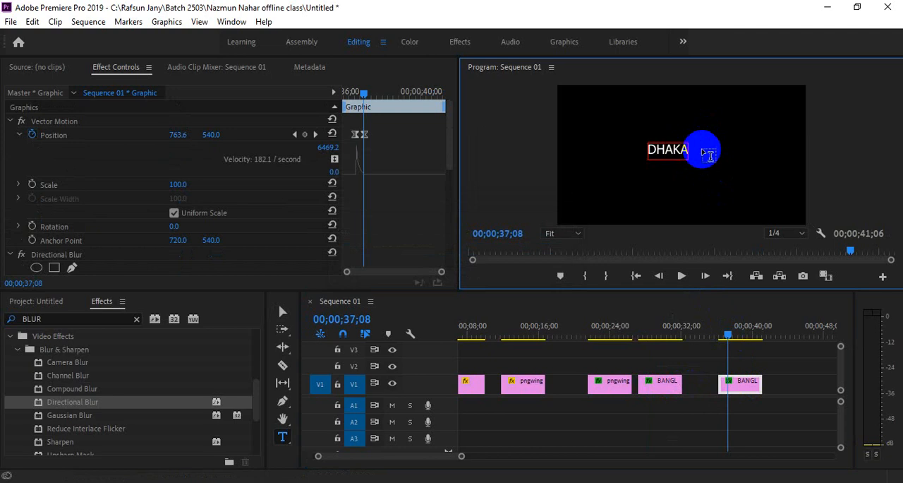
pyautogui.click(783, 381)
pyautogui.moveTo(723, 328); pyautogui.dragTo(720, 333)
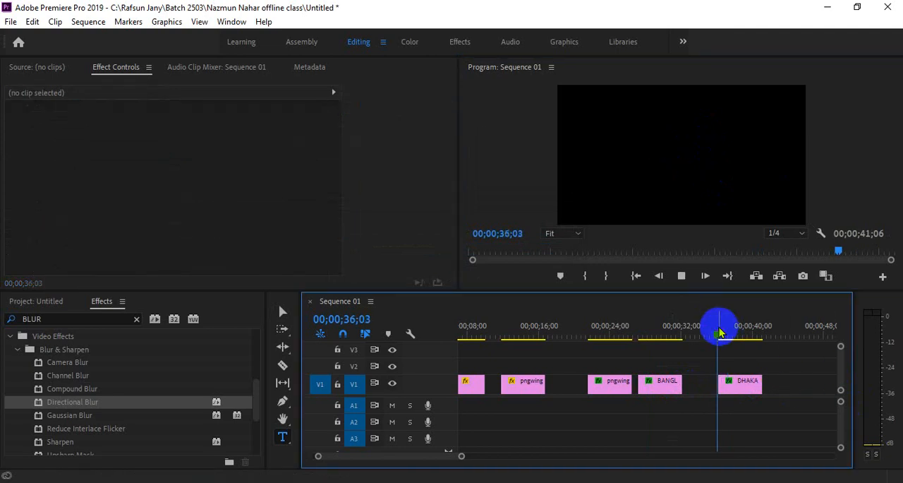
# Step: Move the DHAKA title onto V2 above the end of the BANGLADESH title and play the overlap
pyautogui.click(746, 387)
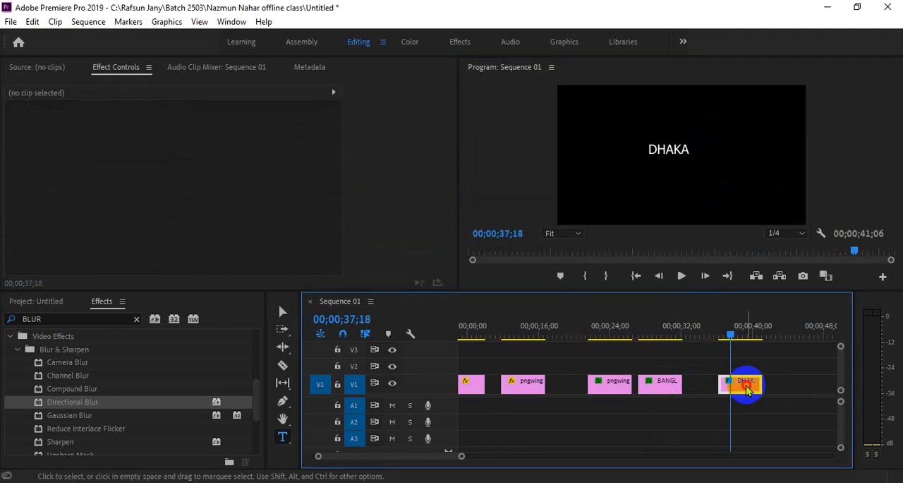
pyautogui.moveTo(747, 386); pyautogui.dragTo(696, 364)
pyautogui.moveTo(675, 324); pyautogui.dragTo(643, 335)
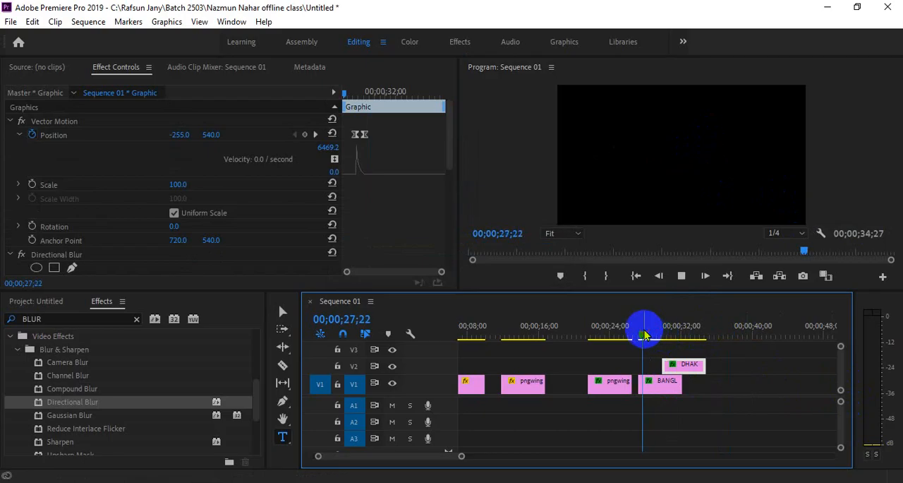
# Step: Trim the end of the BANGLADESH title, shift the DHAKA title earlier on V2 to overlap its end, and play both titles
pyautogui.moveTo(682, 385)
pyautogui.mouseDown()
pyautogui.moveTo(654, 384)
pyautogui.moveTo(678, 371)
pyautogui.mouseUp()
pyautogui.moveTo(652, 335); pyautogui.dragTo(642, 336)
pyautogui.press('space')
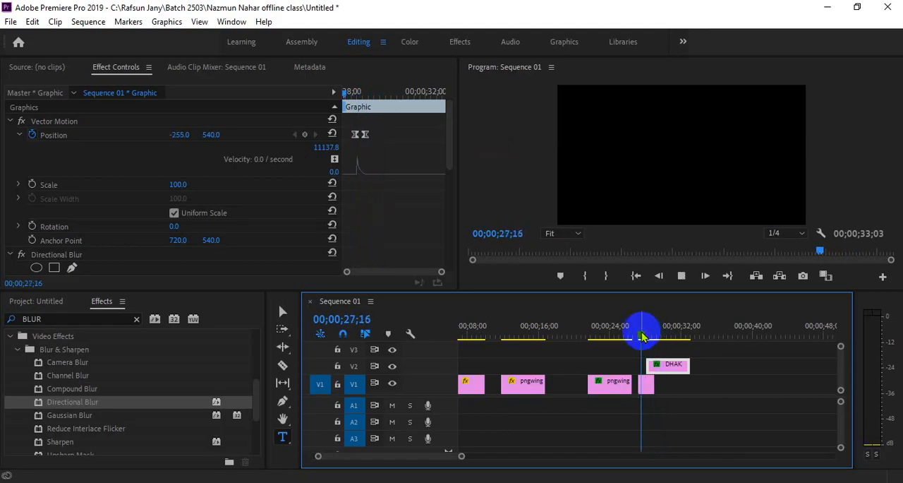
pyautogui.press('space')
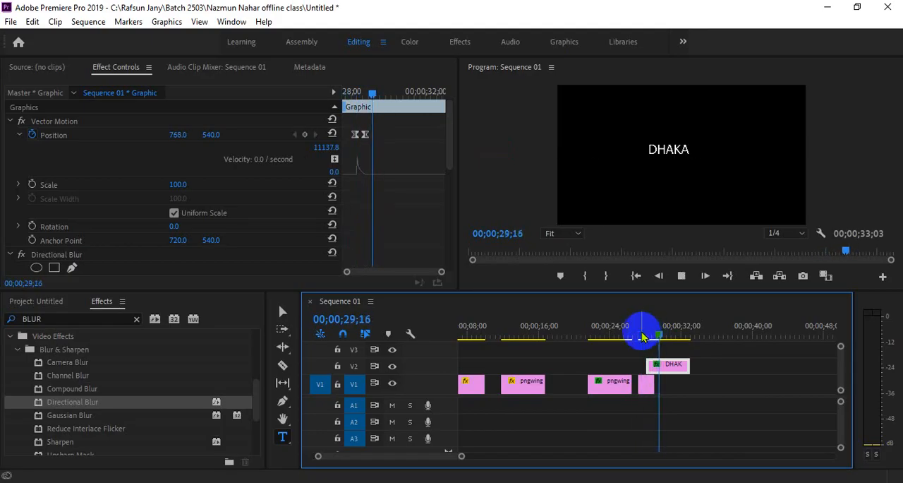
pyautogui.press('space')
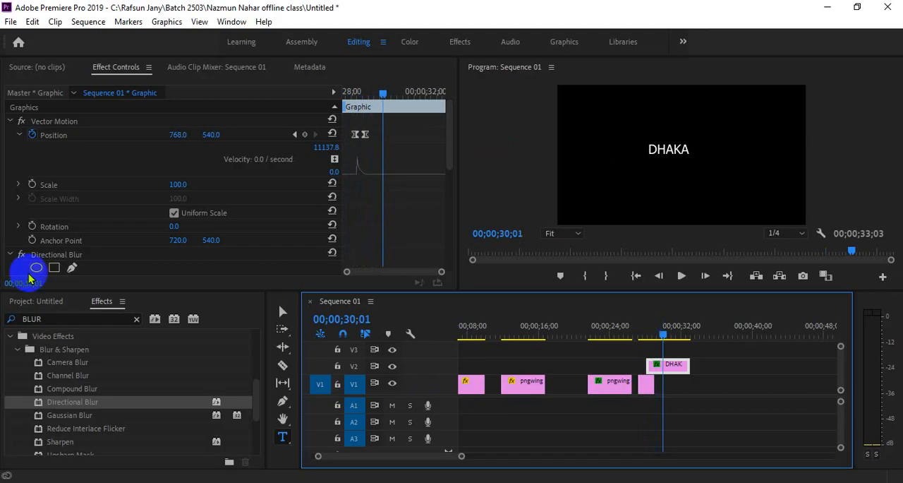
# Step: Select the ChrisRaw.mp4 clip among the project's media
pyautogui.click(50, 302)
pyautogui.scroll(4, 158, 413)
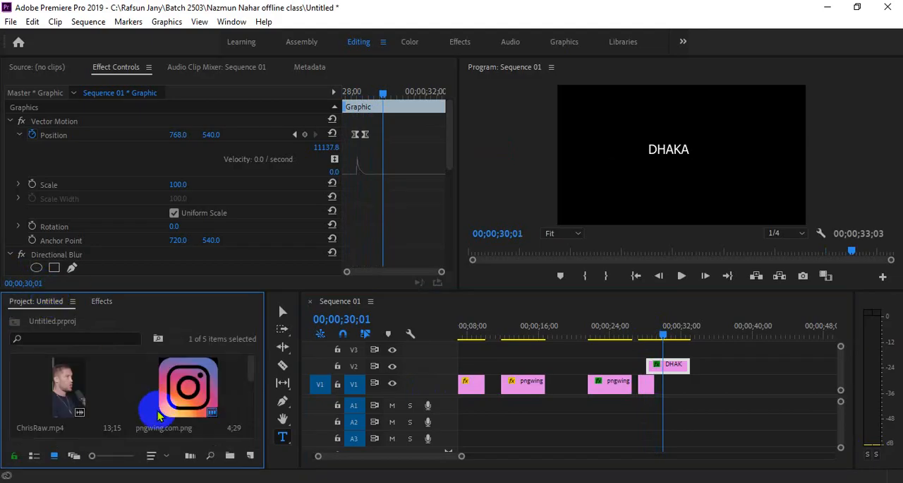
pyautogui.click(83, 382)
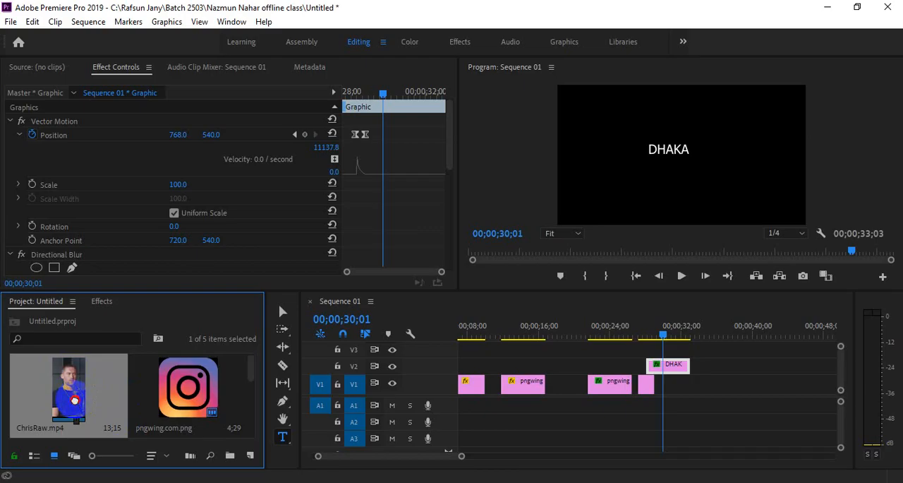
# Step: Place ChrisRaw.mp4 on V1 after the DHAKA title, set its vertical Position to 931, and activate the Selection tool
pyautogui.moveTo(76, 405); pyautogui.dragTo(719, 359)
pyautogui.click(720, 331)
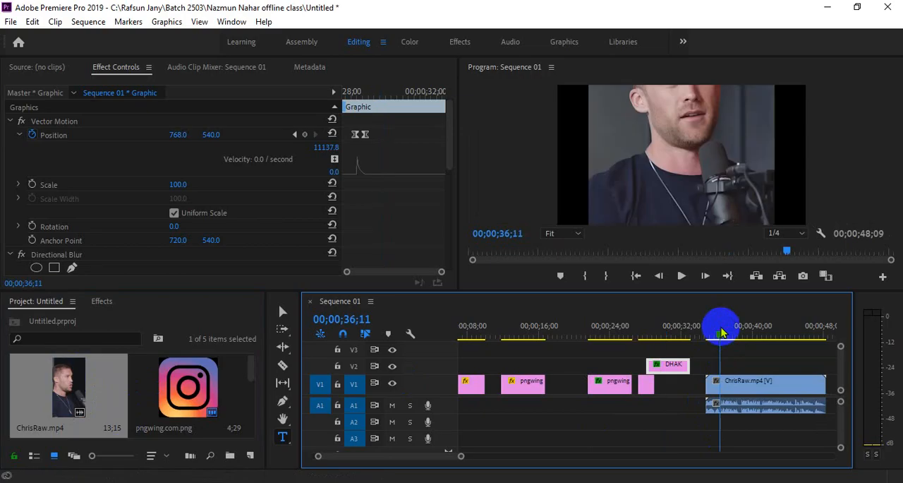
pyautogui.click(766, 381)
pyautogui.click(214, 134)
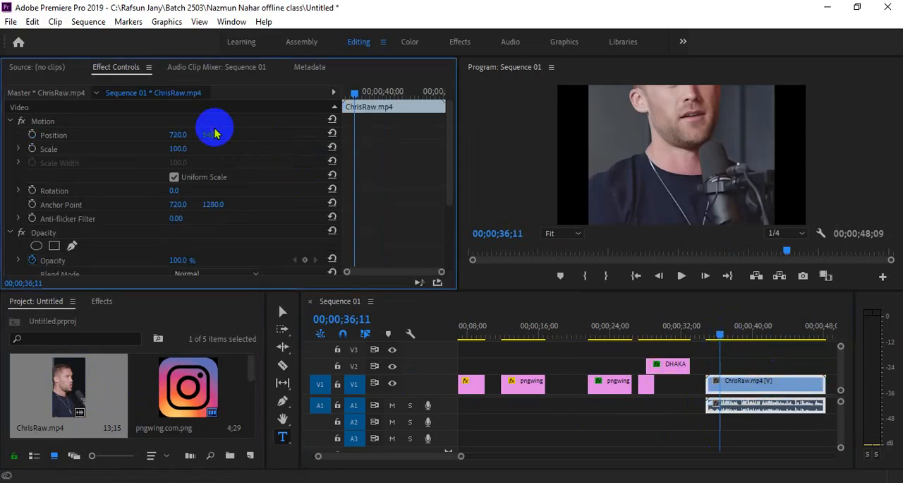
pyautogui.moveTo(212, 133); pyautogui.dragTo(478, 151)
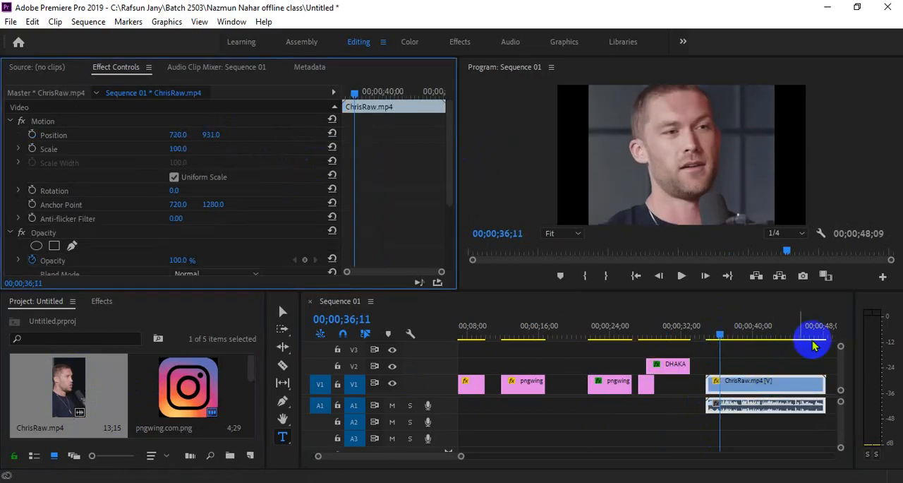
pyautogui.click(779, 387)
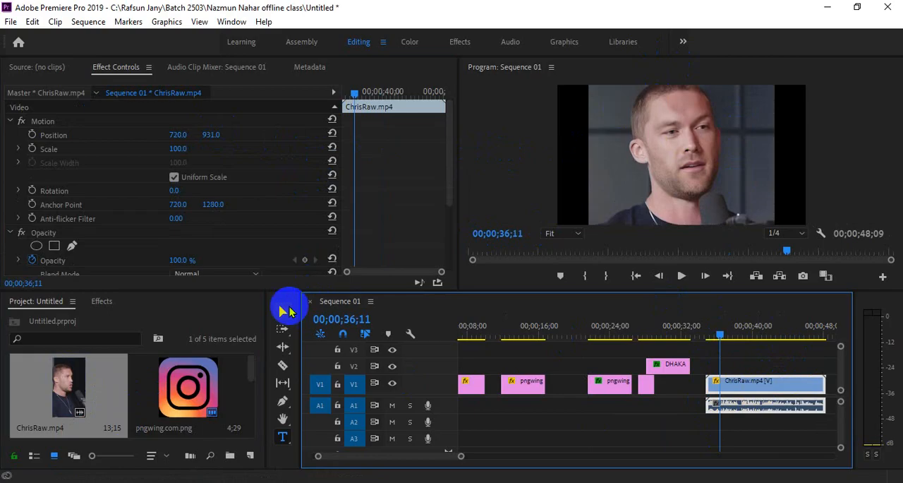
pyautogui.click(283, 312)
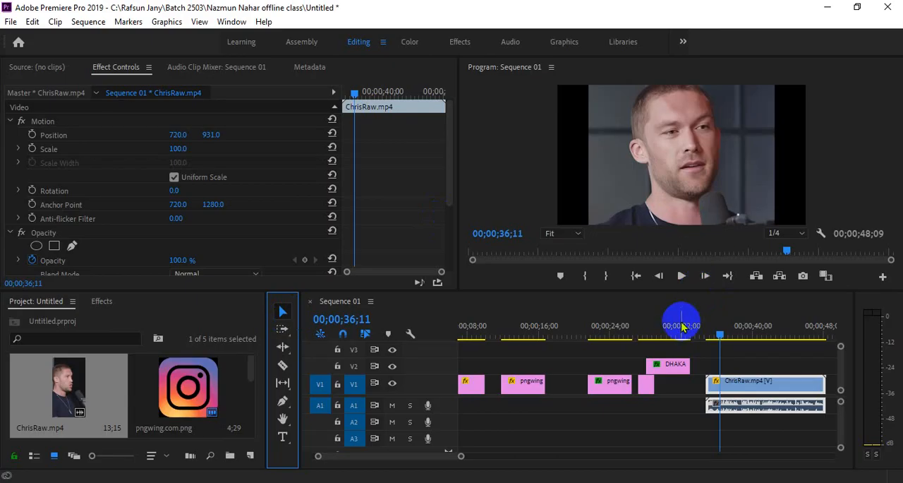
# Step: Switch to the browser to check the Google Meet call, and return to Premiere Pro
pyautogui.click(358, 419)
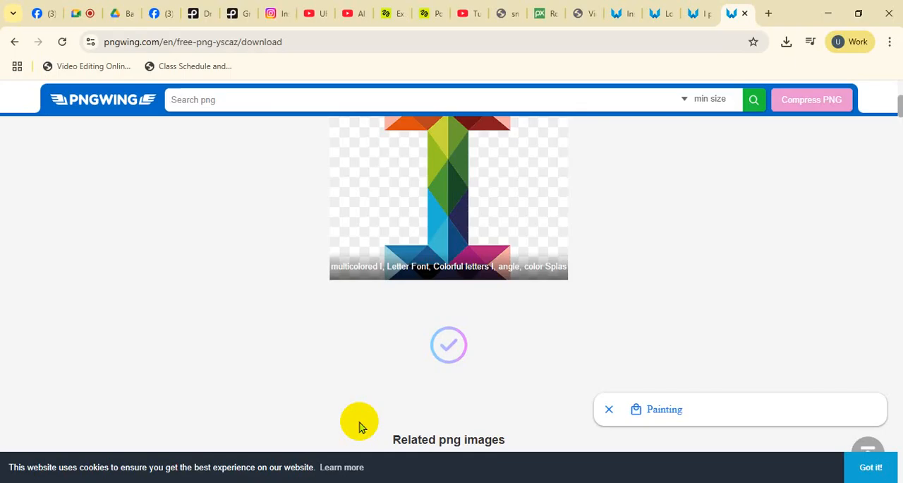
pyautogui.click(81, 13)
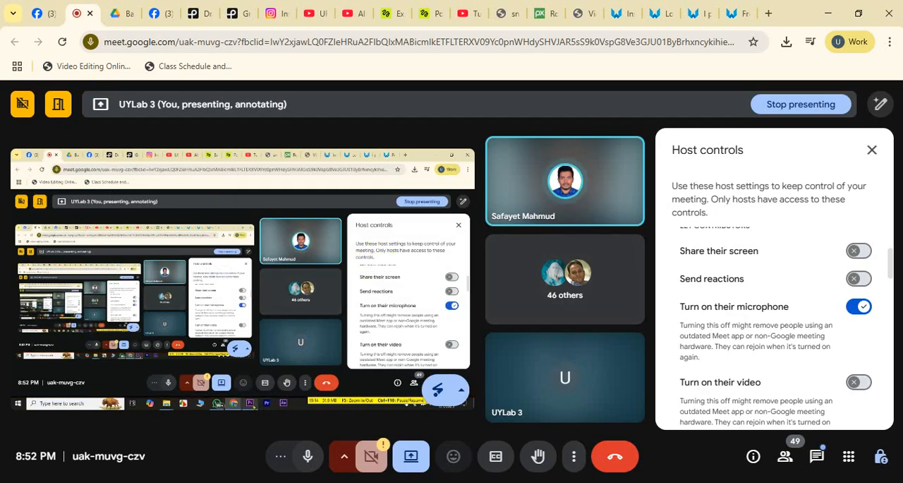
pyautogui.click(469, 482)
# Step: Import the 4811927-hd_1920_1080_30fps video from the Download folder into the project
pyautogui.moveTo(463, 458); pyautogui.dragTo(569, 462)
pyautogui.click(303, 482)
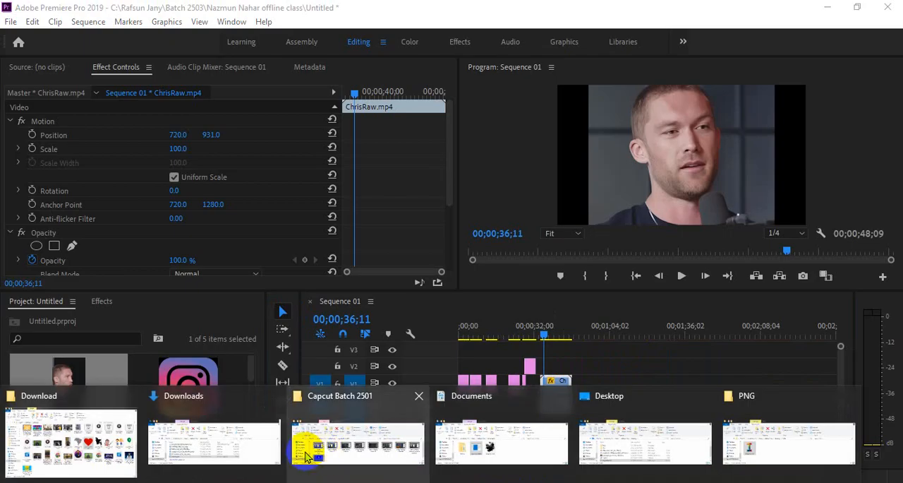
pyautogui.click(109, 428)
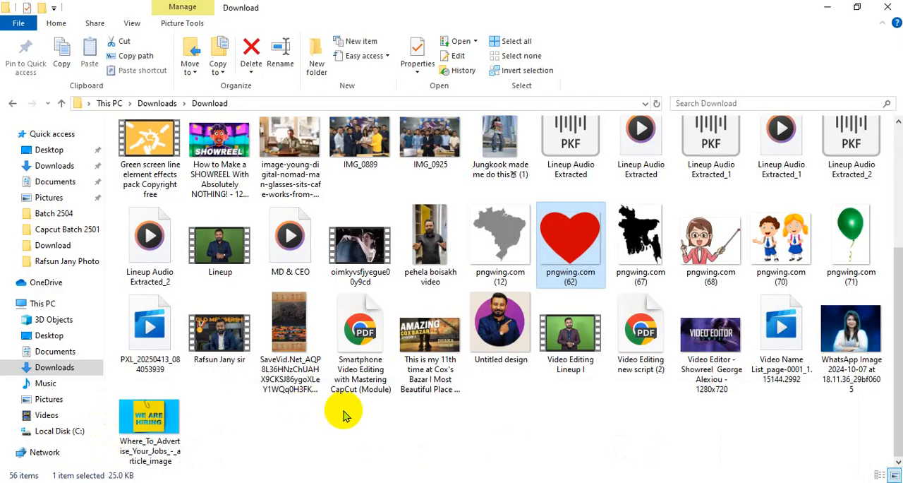
pyautogui.scroll(3, 343, 416)
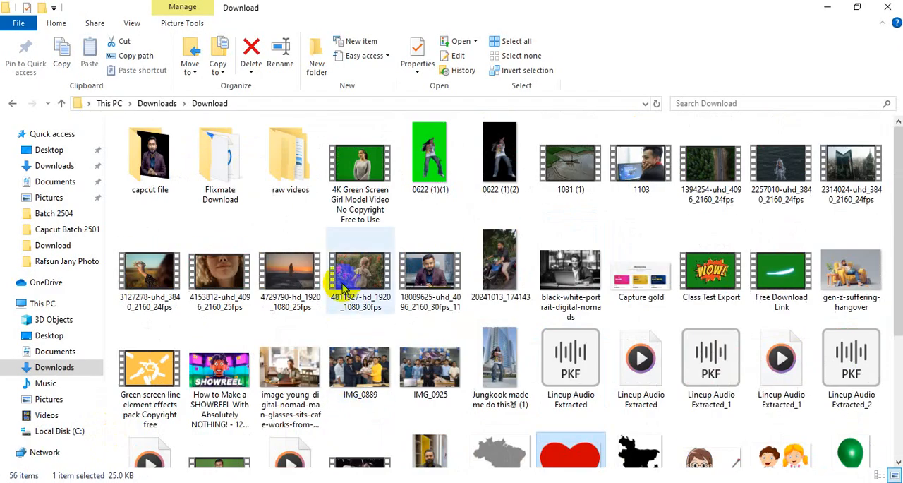
pyautogui.moveTo(353, 281); pyautogui.dragTo(180, 413)
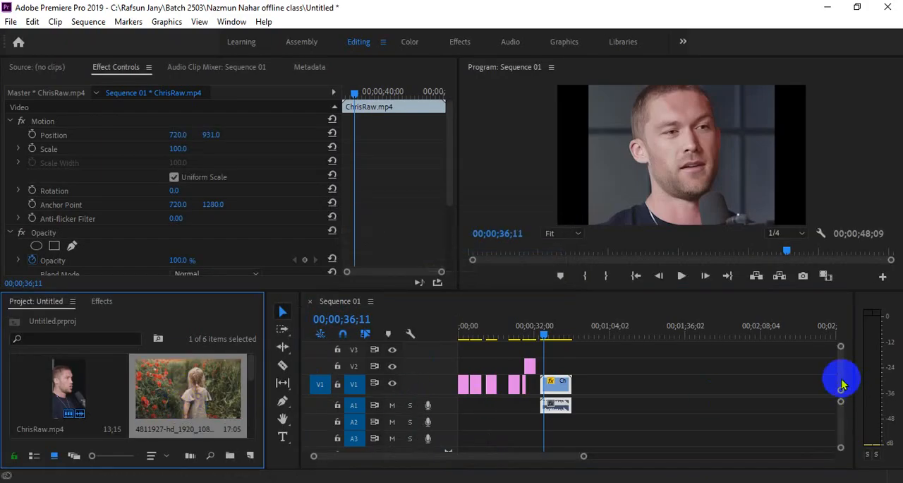
# Step: Load the 4811927-hd_1920_1080_30fps clip in the Source monitor and place it on V1 well after ChrisRaw.mp4
pyautogui.moveTo(841, 376); pyautogui.dragTo(840, 374)
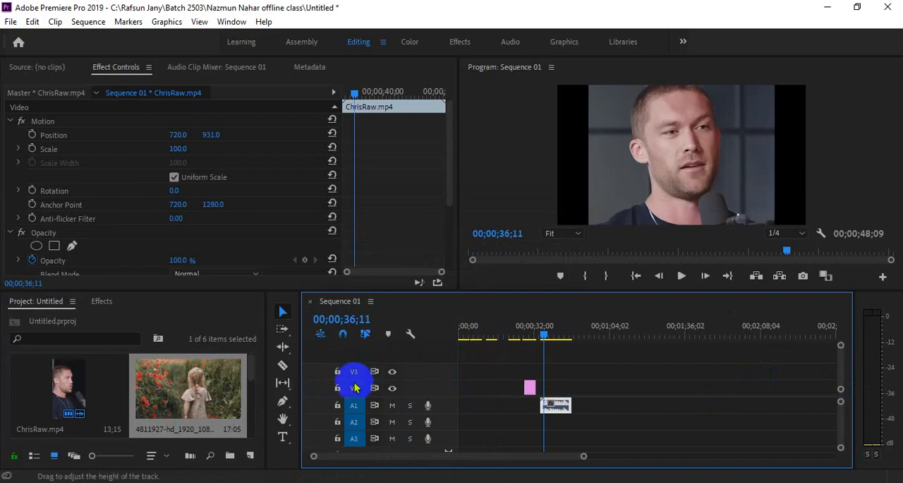
pyautogui.click(38, 69)
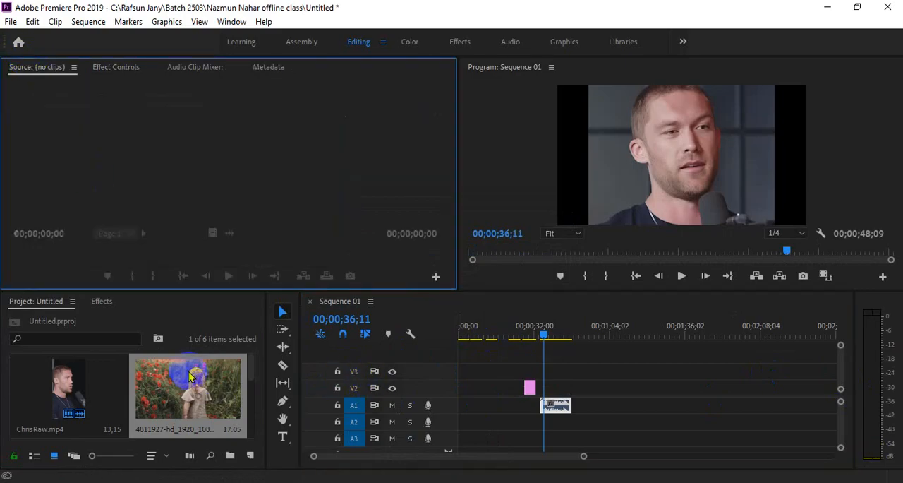
pyautogui.moveTo(189, 377); pyautogui.dragTo(218, 205)
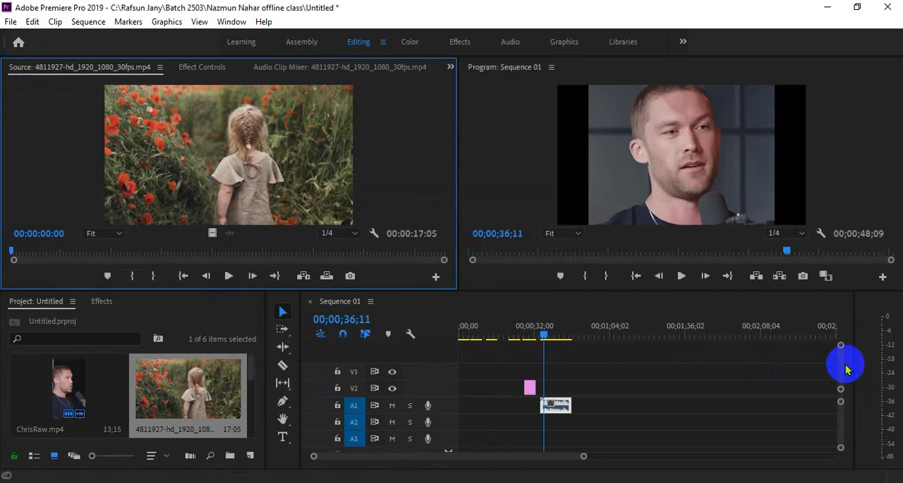
pyautogui.moveTo(841, 364); pyautogui.dragTo(841, 369)
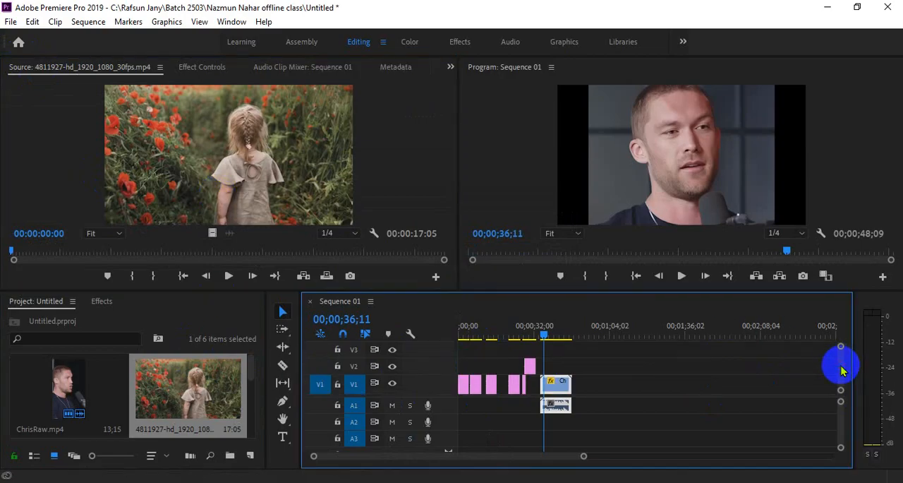
pyautogui.moveTo(838, 365); pyautogui.dragTo(839, 369)
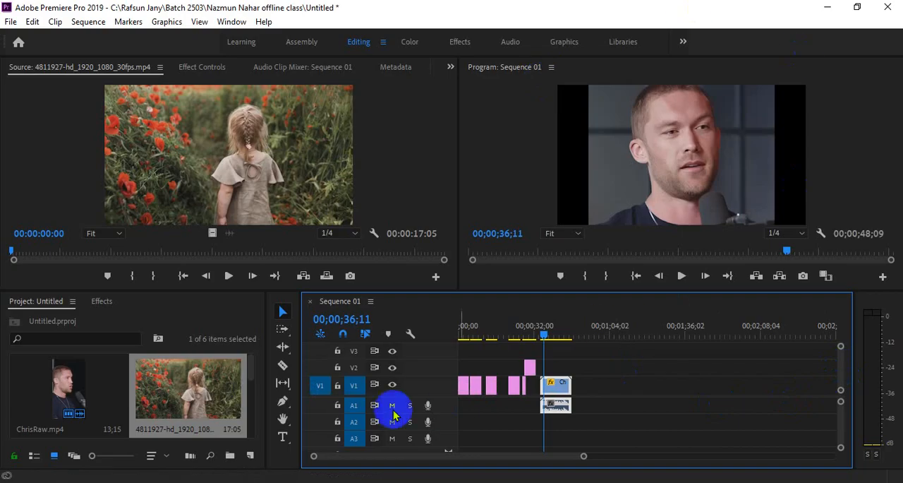
pyautogui.moveTo(187, 408); pyautogui.dragTo(613, 395)
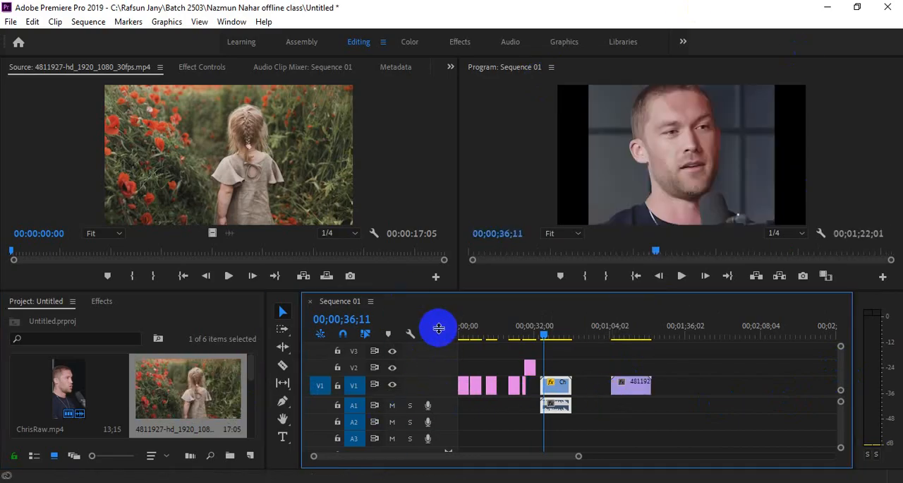
pyautogui.moveTo(459, 395); pyautogui.dragTo(476, 395)
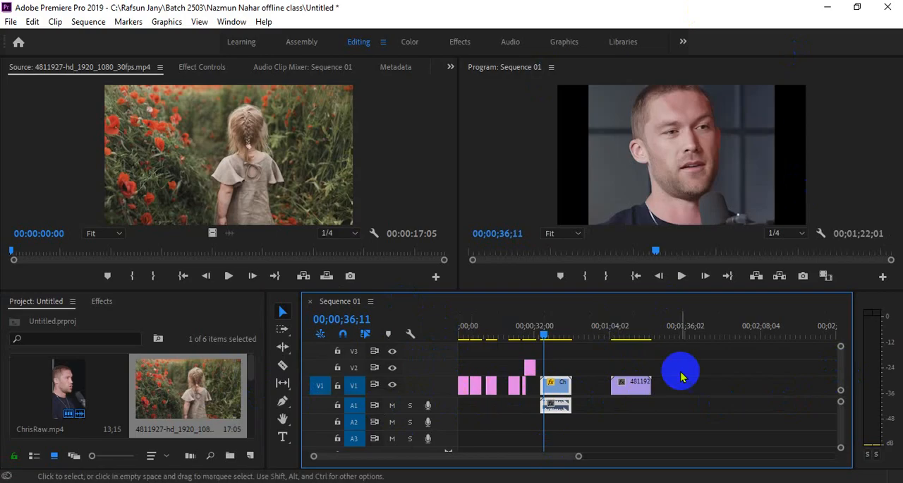
# Step: Move the playhead to the poppy-field clip on V1 and set the clip's Scale to 50
pyautogui.click(627, 328)
pyautogui.click(635, 384)
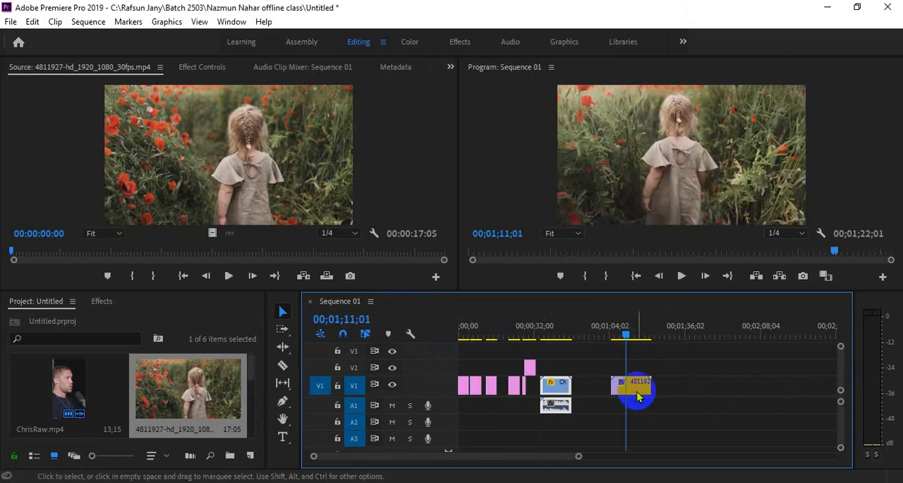
pyautogui.click(196, 66)
pyautogui.click(182, 149)
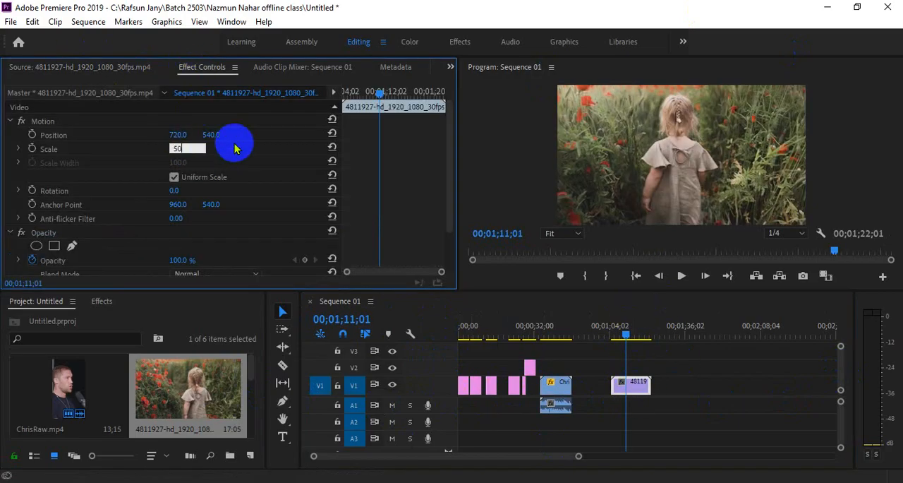
pyautogui.press('Return')
# Step: Move the poppy-field clip to the frame's upper-left quarter with Position 355, 269
pyautogui.click(628, 387)
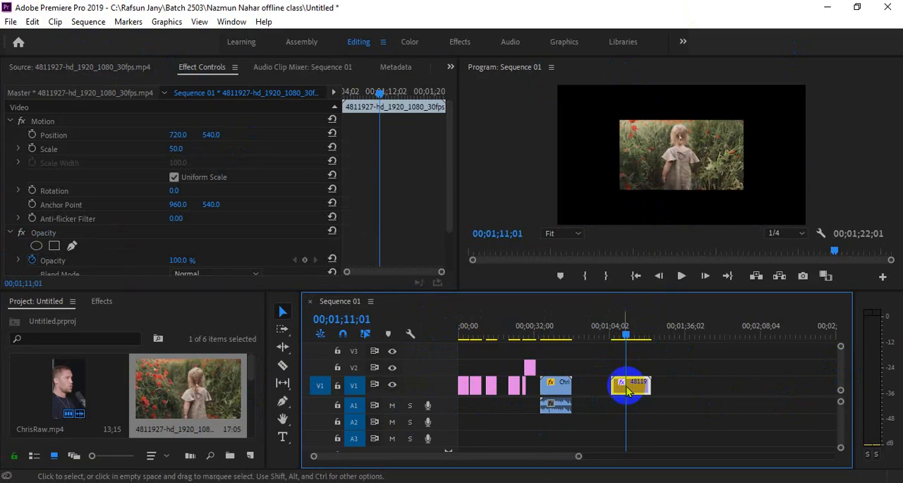
pyautogui.moveTo(178, 134); pyautogui.dragTo(118, 132)
pyautogui.moveTo(212, 135); pyautogui.dragTo(40, 132)
pyautogui.click(639, 388)
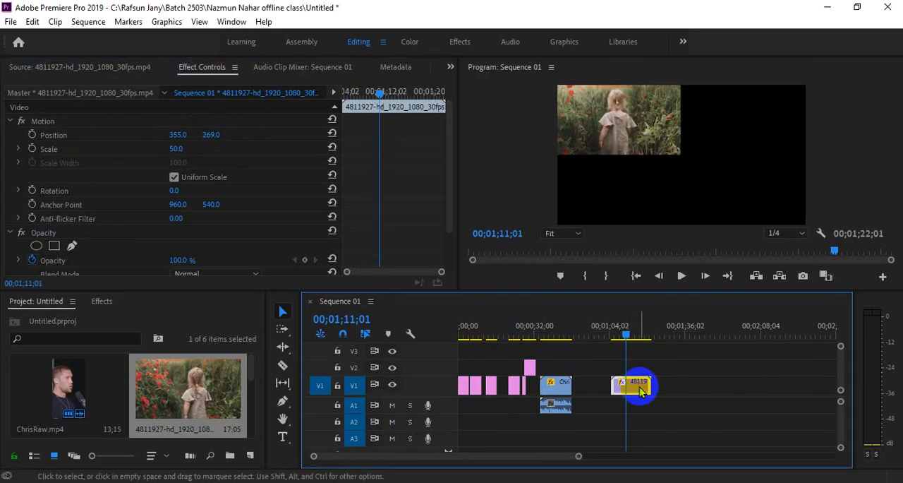
# Step: Duplicate the poppy-field clip onto V2 and set the copy's horizontal Position to 1078 to fill the upper-right quarter
pyautogui.moveTo(639, 391); pyautogui.dragTo(635, 367)
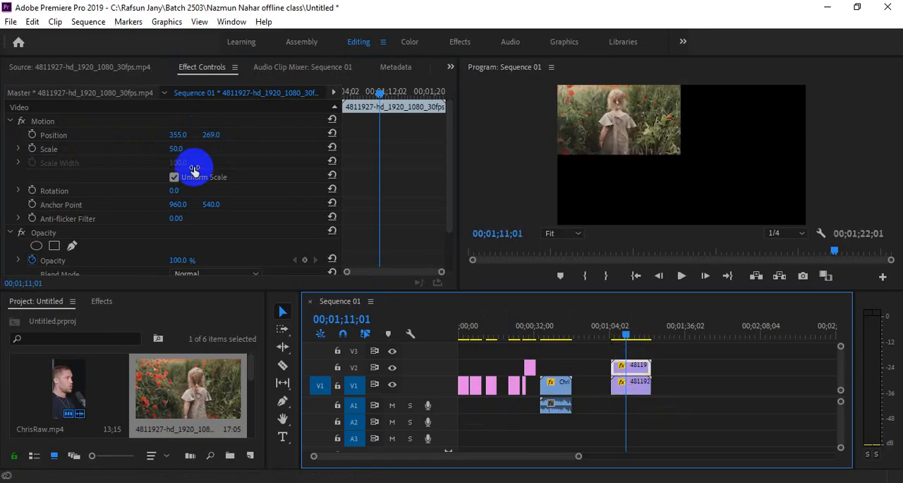
pyautogui.moveTo(178, 133); pyautogui.dragTo(401, 145)
pyautogui.moveTo(597, 158); pyautogui.dragTo(677, 171)
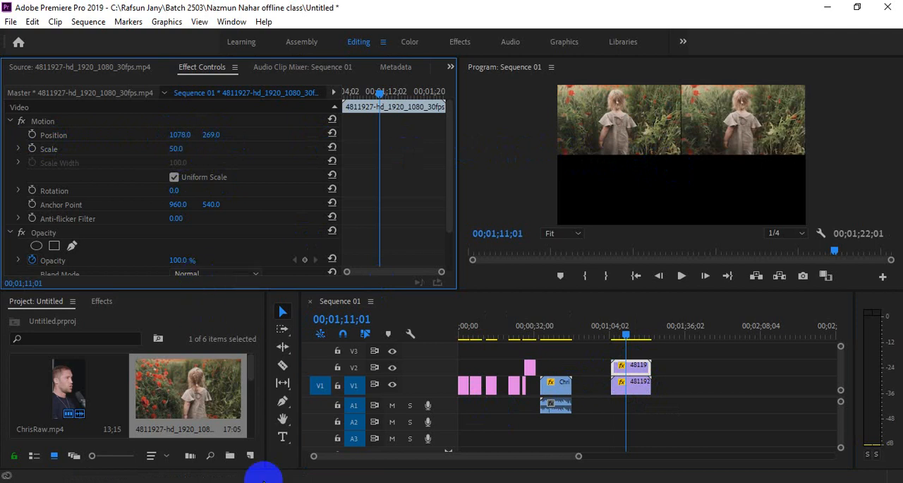
# Step: Import the 3127278-uhd_3840_2160_24fps video from the Download folder into the project
pyautogui.click(91, 447)
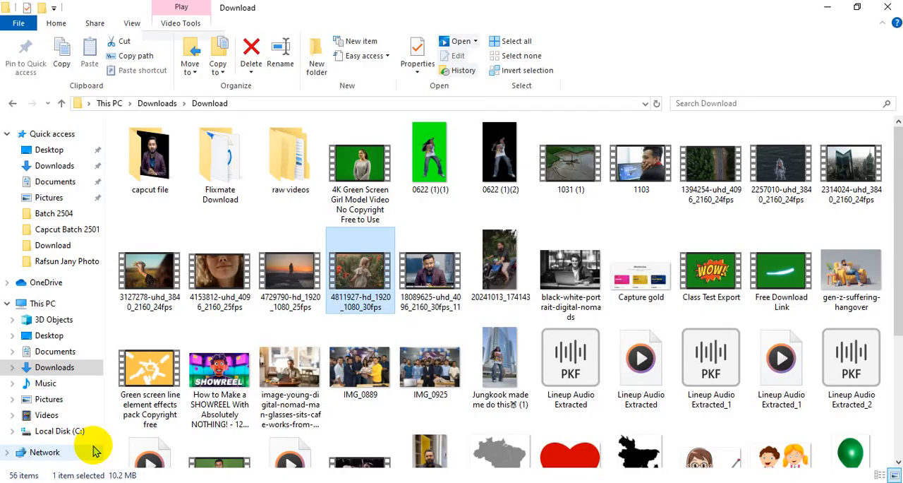
pyautogui.press('Left')
pyautogui.press('Left')
pyautogui.press('Left')
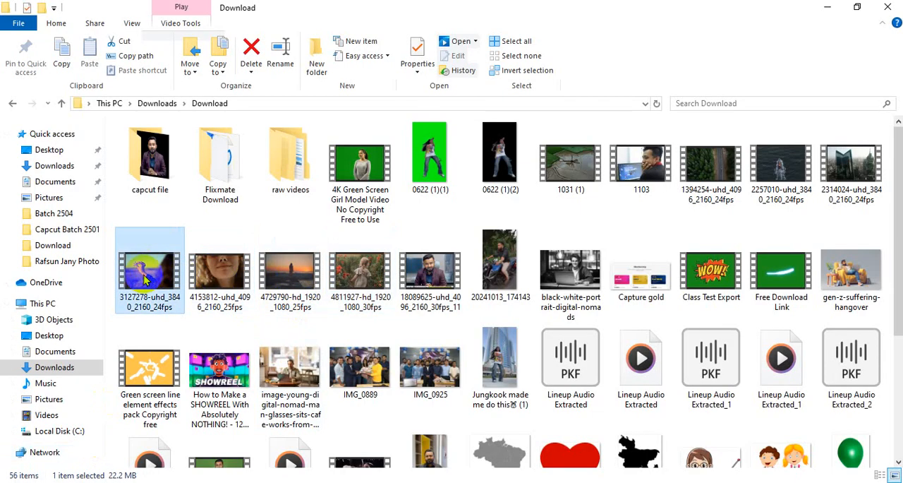
pyautogui.moveTo(374, 400); pyautogui.dragTo(177, 338)
# Step: Load the 3127278-uhd_3840_2160_24fps clip in the Source monitor and place only its video on V3 above the poppy-field clips
pyautogui.click(75, 66)
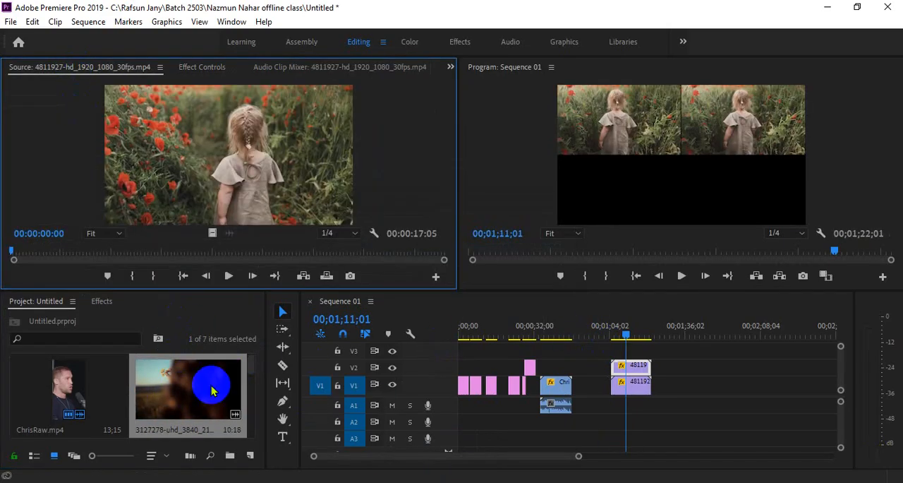
pyautogui.doubleClick(212, 390)
pyautogui.moveTo(213, 233); pyautogui.dragTo(625, 346)
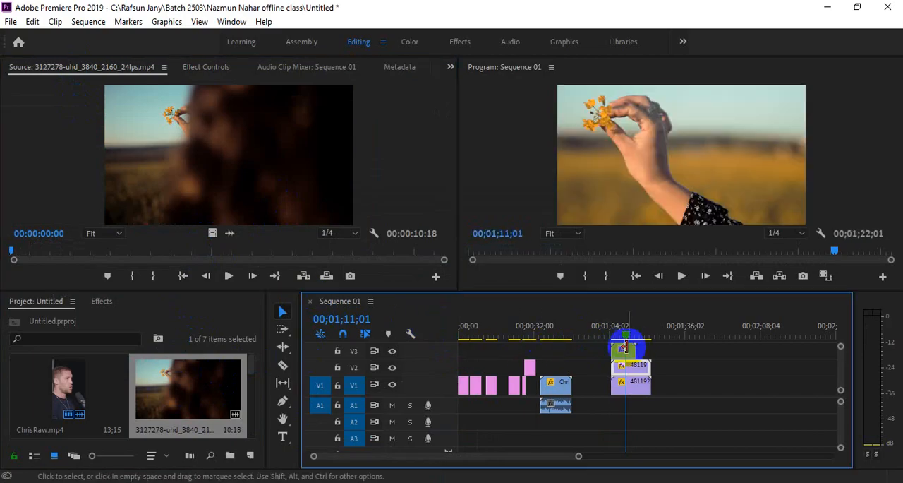
# Step: Reduce the V3 flower clip's Scale to 24 and move it to Position 360, 265 in the upper-left quarter
pyautogui.click(202, 67)
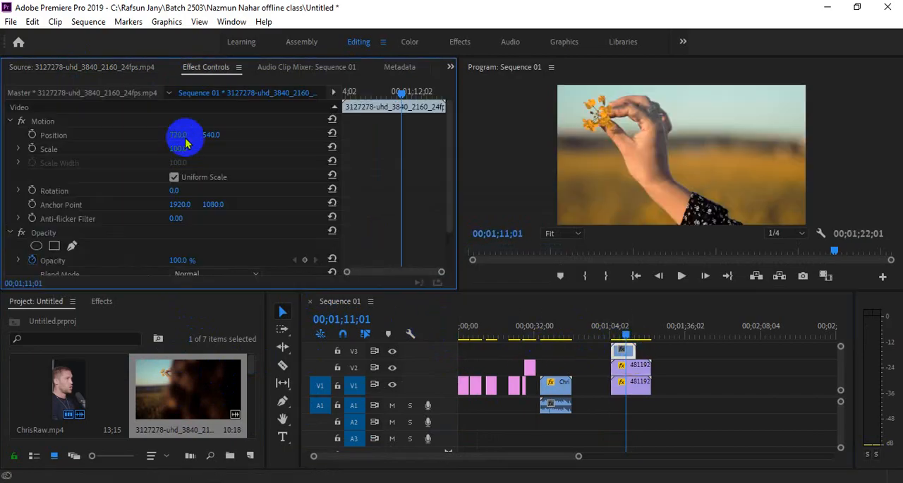
pyautogui.write('50')
pyautogui.press('Return')
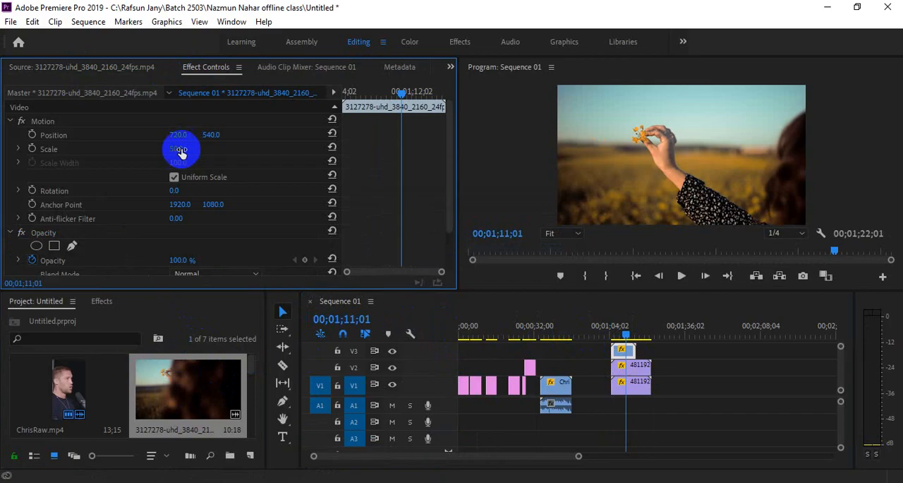
pyautogui.moveTo(177, 149); pyautogui.dragTo(160, 149)
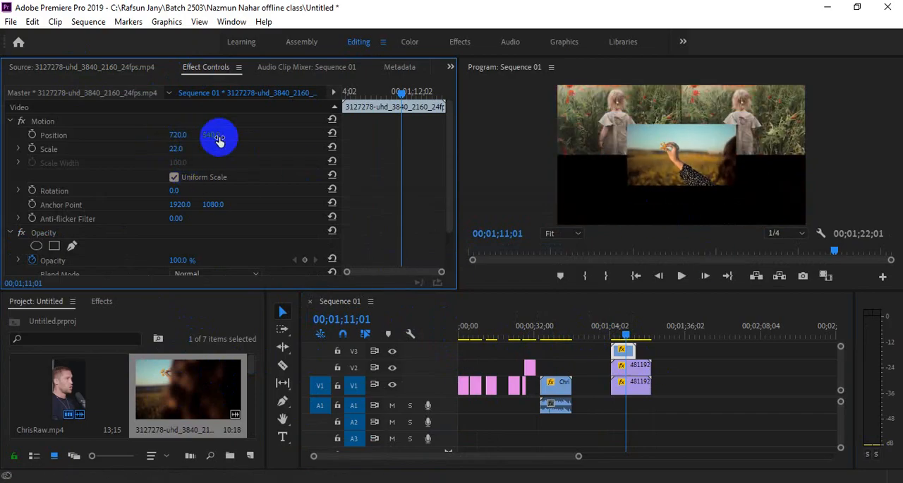
pyautogui.moveTo(219, 140); pyautogui.dragTo(182, 147)
# Step: Set the V3 clip's Scale to 26 and its vertical Position to 821 to fill the lower-left quarter
pyautogui.click(180, 148)
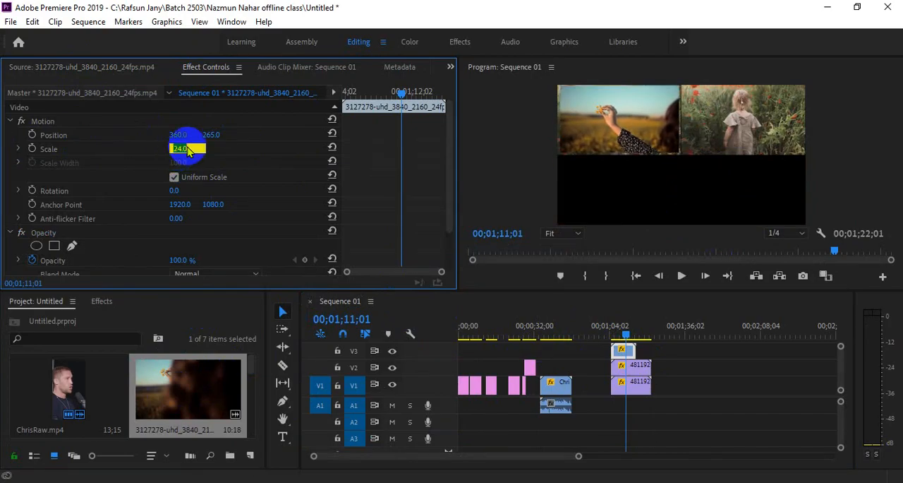
pyautogui.write('26')
pyautogui.press('Return')
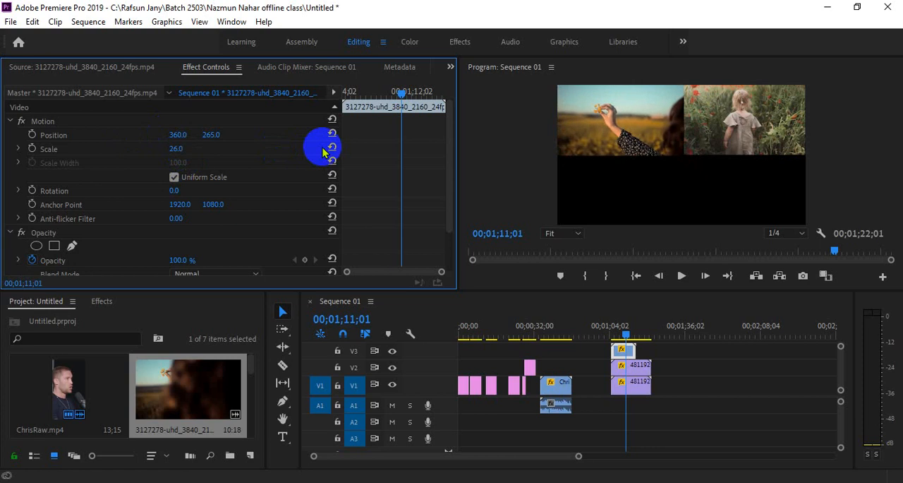
pyautogui.moveTo(211, 135); pyautogui.dragTo(594, 256)
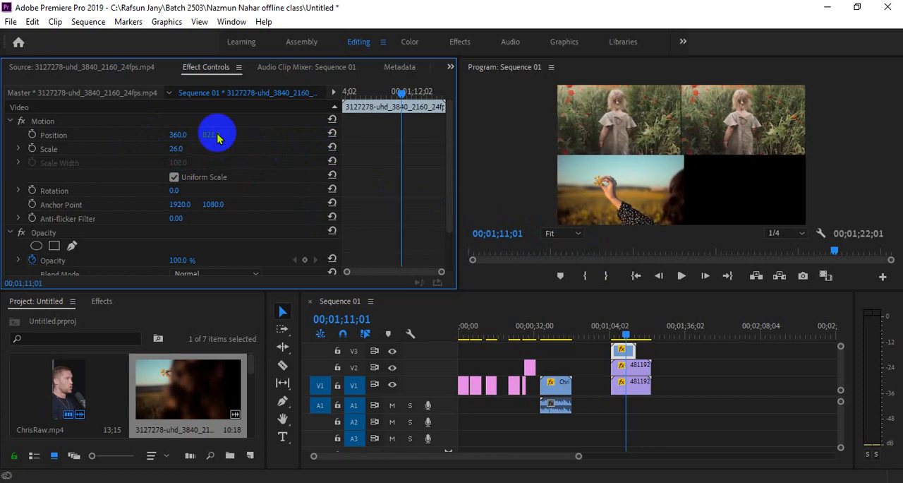
pyautogui.click(630, 351)
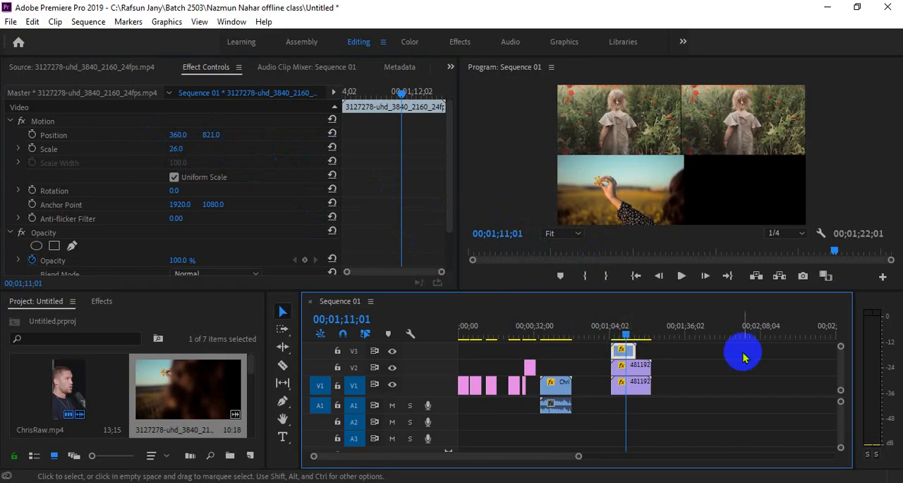
# Step: Duplicate the V3 flower clip onto V4 and align the copy with the start of the V3 clip
pyautogui.scroll(2, 843, 363)
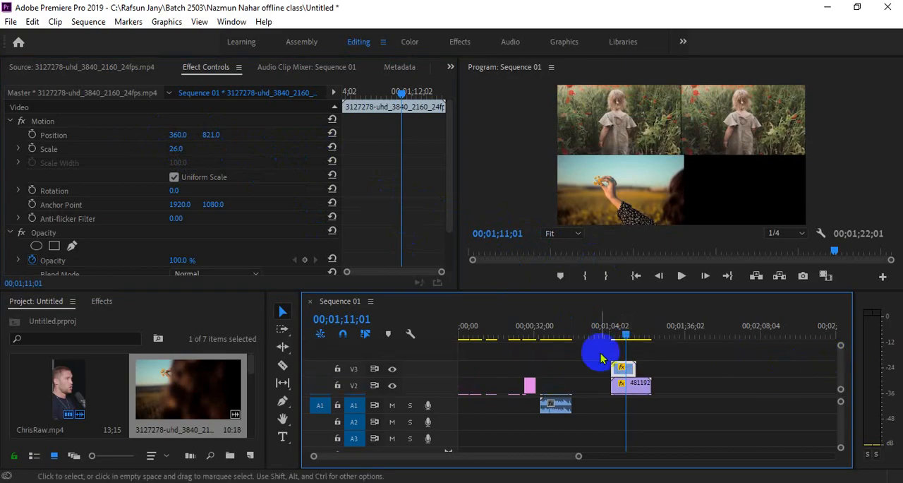
pyautogui.click(635, 369)
pyautogui.moveTo(635, 369)
pyautogui.mouseDown()
pyautogui.moveTo(596, 372)
pyautogui.moveTo(656, 369)
pyautogui.moveTo(637, 376)
pyautogui.mouseUp()
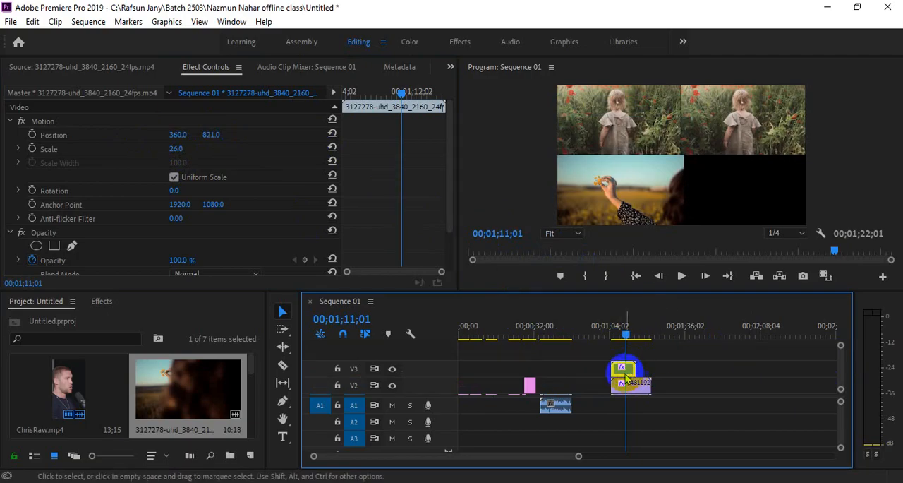
pyautogui.moveTo(625, 373); pyautogui.dragTo(641, 359)
pyautogui.scroll(-1, 631, 384)
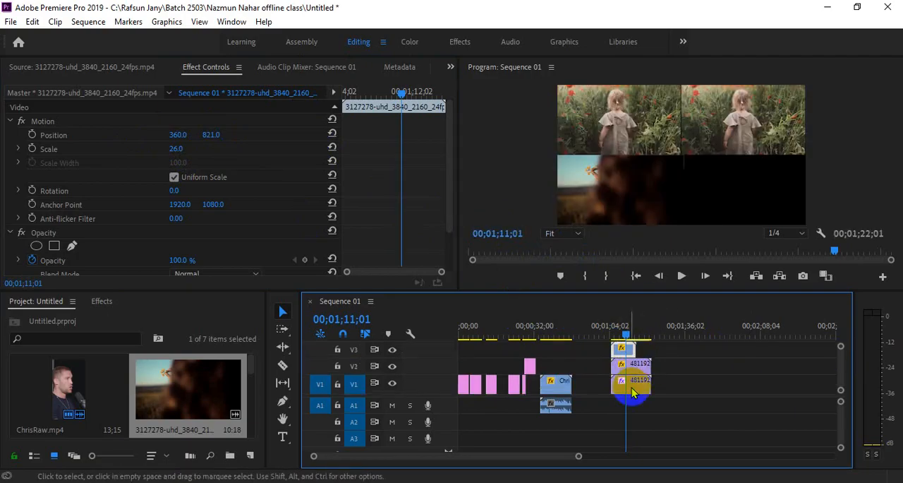
pyautogui.scroll(1, 841, 372)
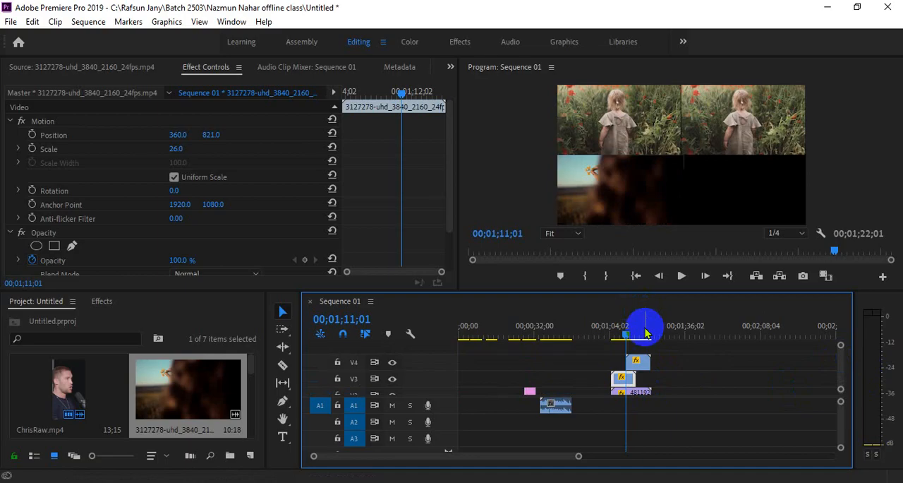
pyautogui.moveTo(643, 334); pyautogui.dragTo(621, 332)
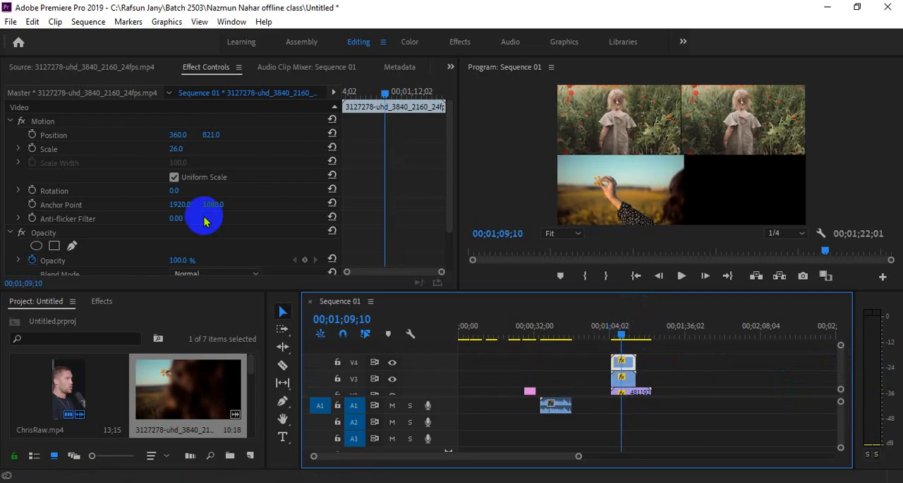
# Step: Set the V4 flower clip's horizontal Position to 1080 to fill the lower-right quarter, and play back the four-clip grid
pyautogui.click(177, 134)
pyautogui.moveTo(178, 134); pyautogui.dragTo(657, 163)
pyautogui.moveTo(621, 329); pyautogui.dragTo(617, 332)
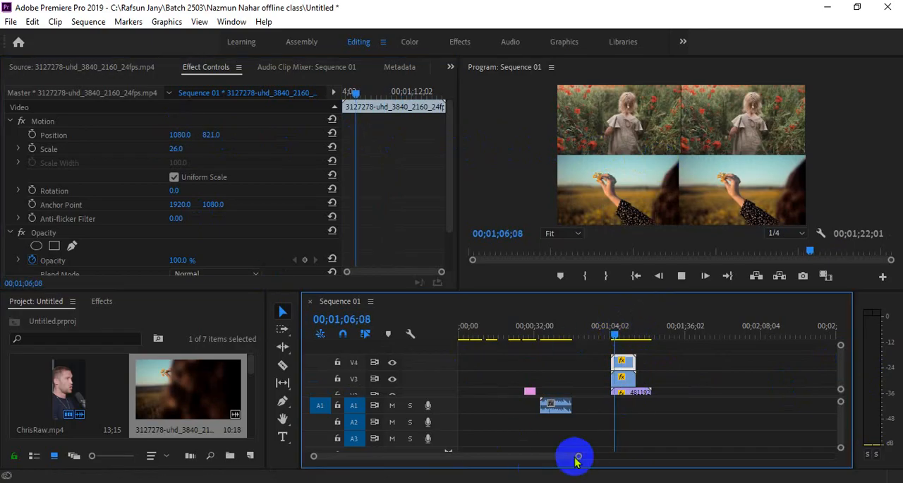
pyautogui.moveTo(579, 456); pyautogui.dragTo(519, 458)
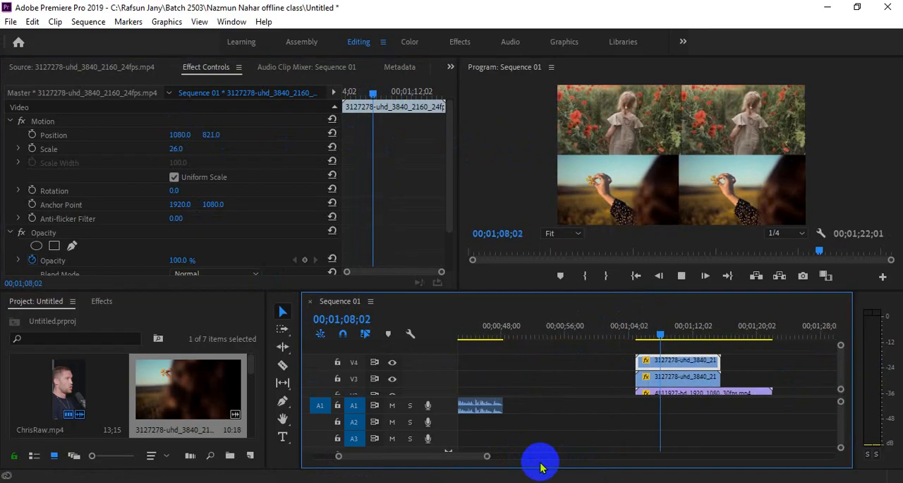
pyautogui.press('space')
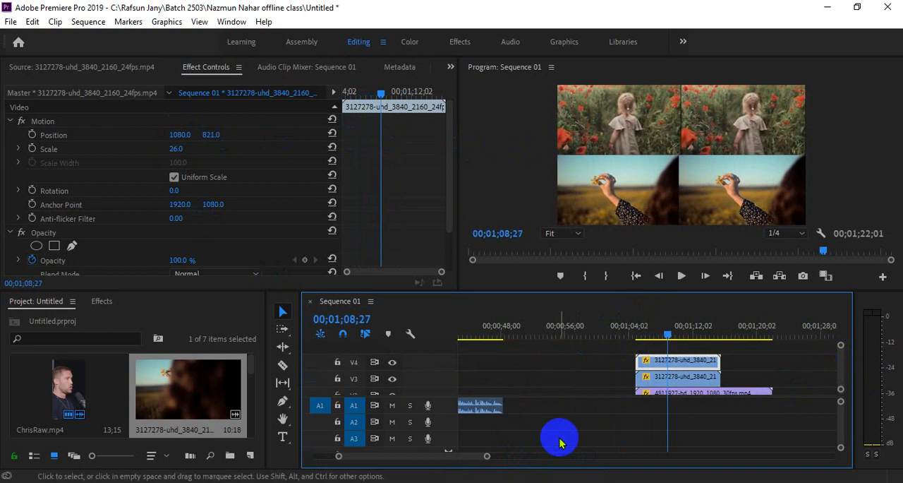
# Step: Shift the V4 flower clip's horizontal Position to about 1094 so it meets the lower-left clip evenly
pyautogui.click(684, 379)
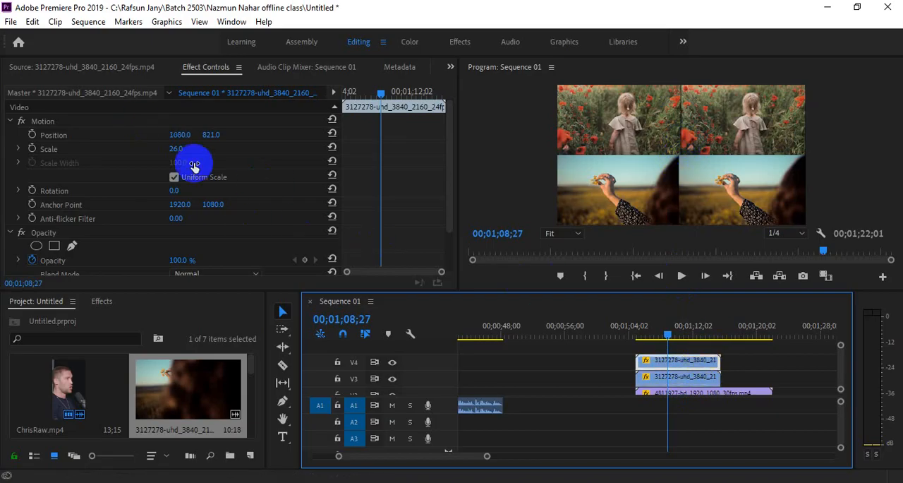
pyautogui.moveTo(177, 134); pyautogui.dragTo(194, 136)
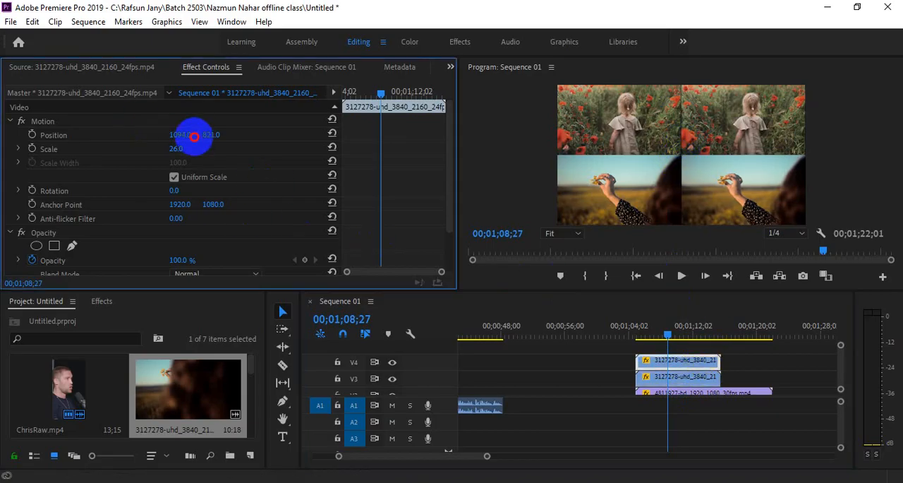
pyautogui.click(699, 380)
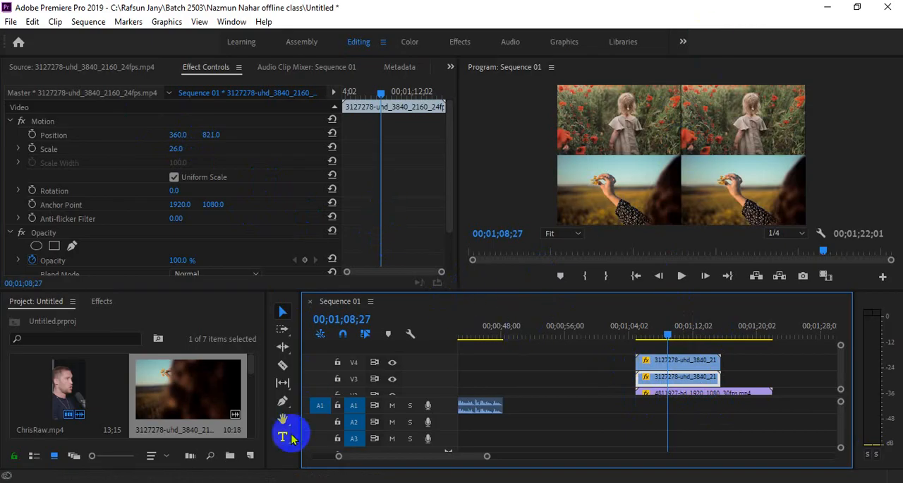
# Step: Draw a full-height vertical line with the Pen tool between the two columns of videos
pyautogui.click(282, 399)
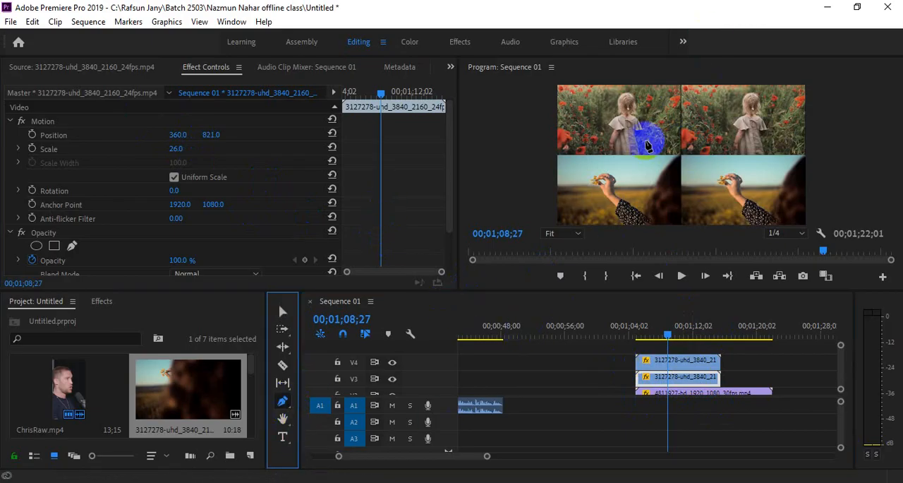
pyautogui.moveTo(682, 91); pyautogui.dragTo(681, 226)
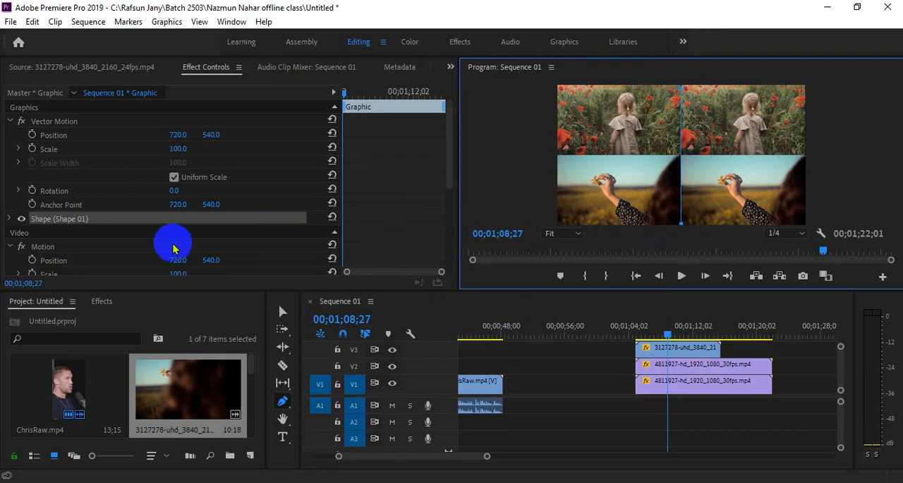
pyautogui.moveTo(842, 370); pyautogui.dragTo(842, 363)
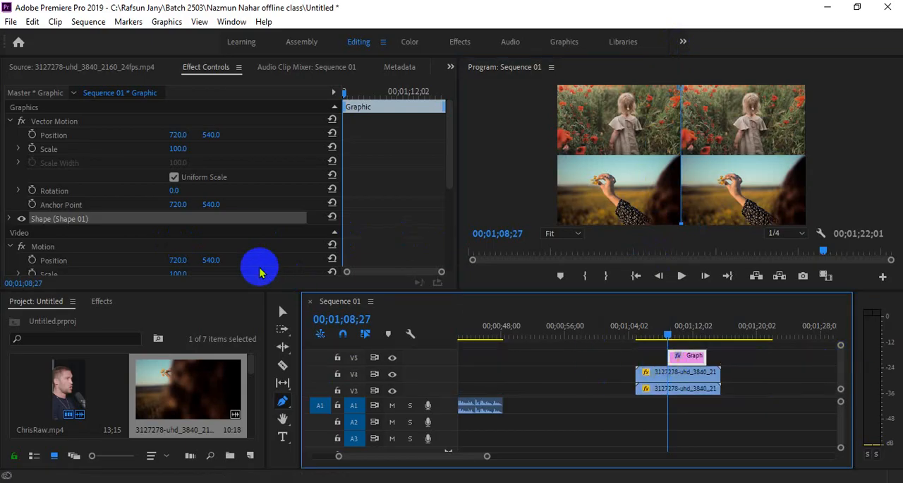
# Step: Turn off the vertical line's Fill and give it a white Stroke with a width of 25
pyautogui.click(10, 219)
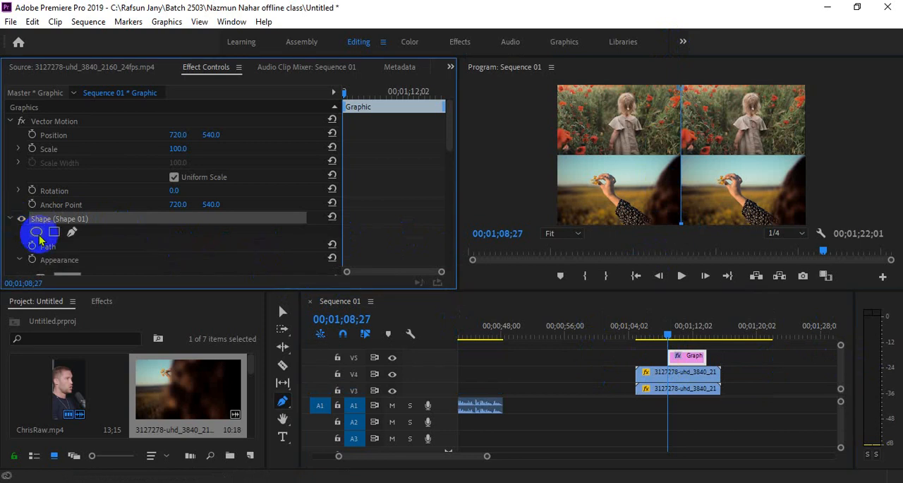
pyautogui.scroll(-3, 131, 250)
pyautogui.scroll(-1, 134, 259)
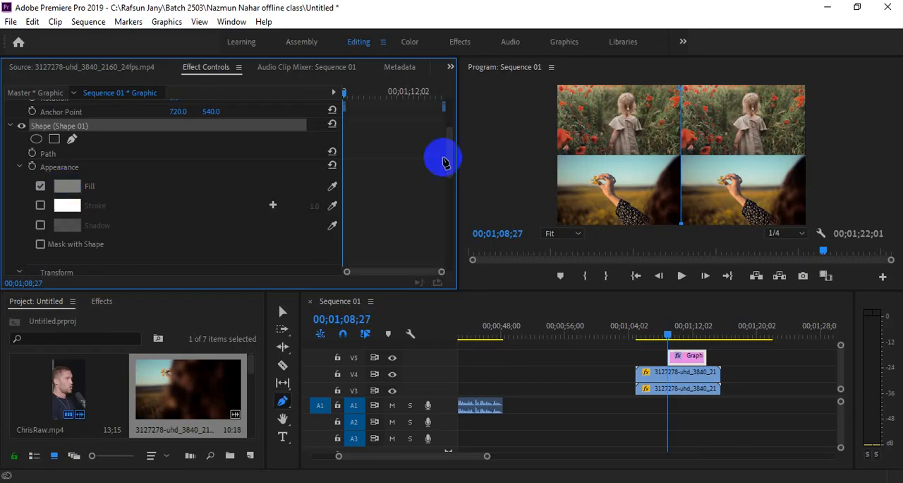
pyautogui.click(41, 204)
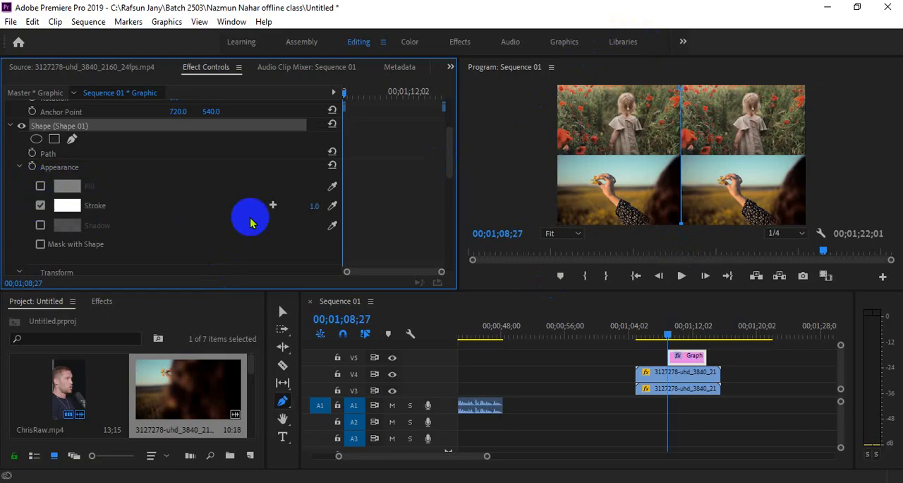
pyautogui.moveTo(313, 208); pyautogui.dragTo(339, 204)
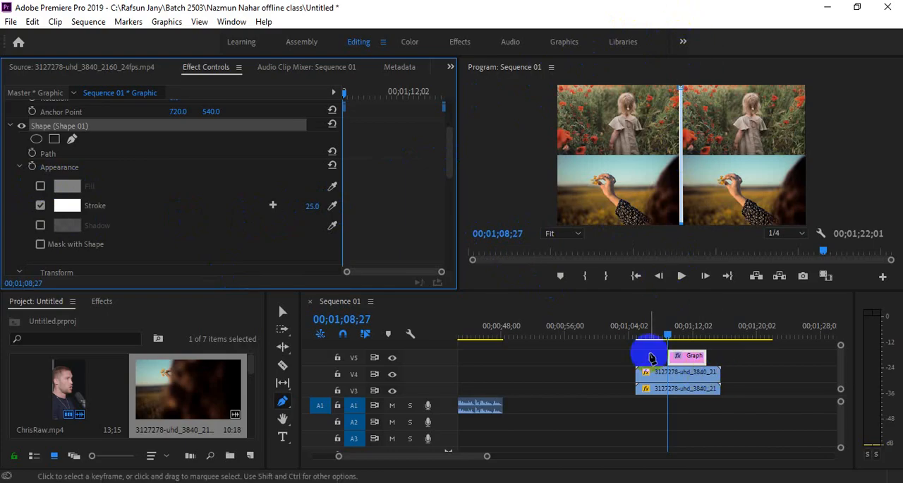
# Step: Draw a full-width horizontal line with the Pen tool between the upper and lower rows of videos
pyautogui.click(653, 360)
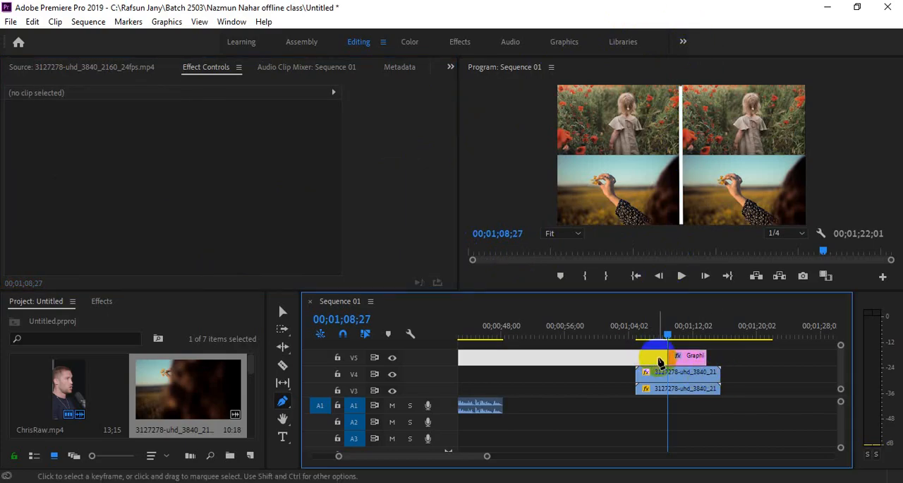
pyautogui.click(559, 156)
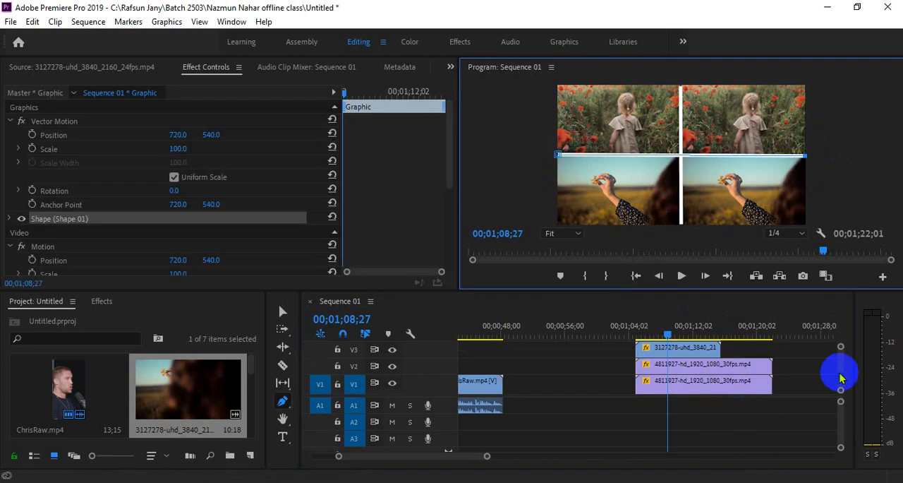
pyautogui.click(282, 311)
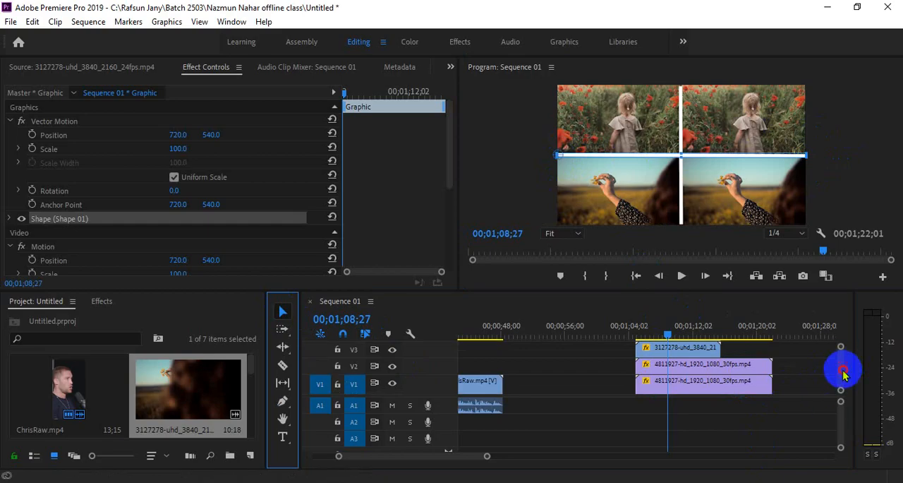
# Step: Extend both divider graphics on V5 and V6 to the start and end of the flower clips, and play back the result
pyautogui.scroll(2, 842, 368)
pyautogui.moveTo(639, 354)
pyautogui.mouseDown()
pyautogui.moveTo(677, 365)
pyautogui.moveTo(637, 365)
pyautogui.mouseUp()
pyautogui.moveTo(697, 359); pyautogui.dragTo(720, 359)
pyautogui.click(643, 325)
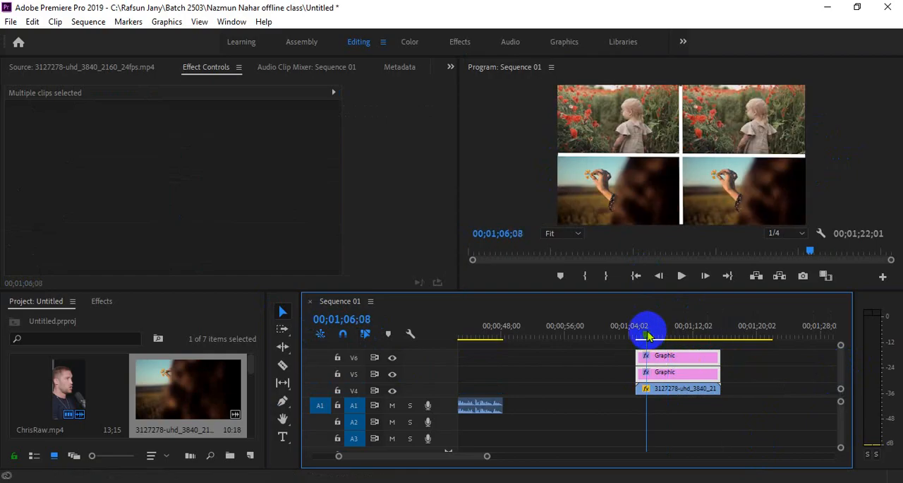
pyautogui.press('space')
pyautogui.press('space')
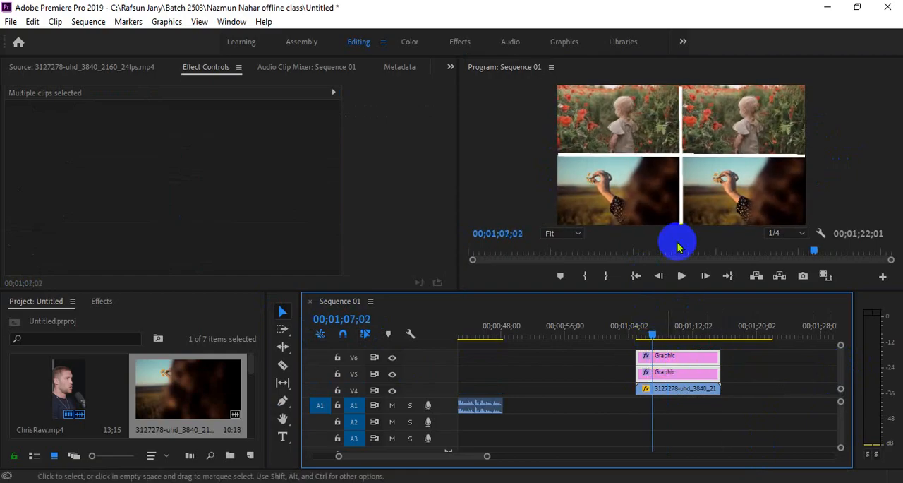
# Step: Delete the vertical divider line and its graphic clip on V5
pyautogui.click(679, 152)
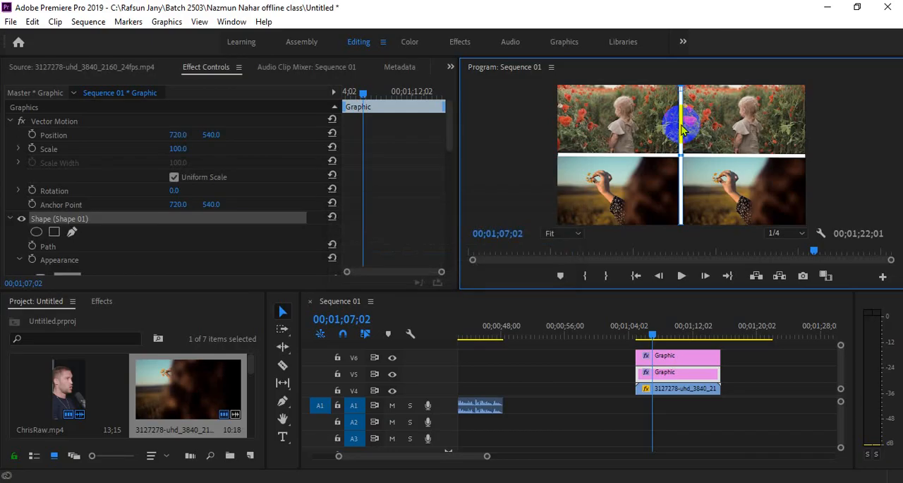
pyautogui.click(681, 129)
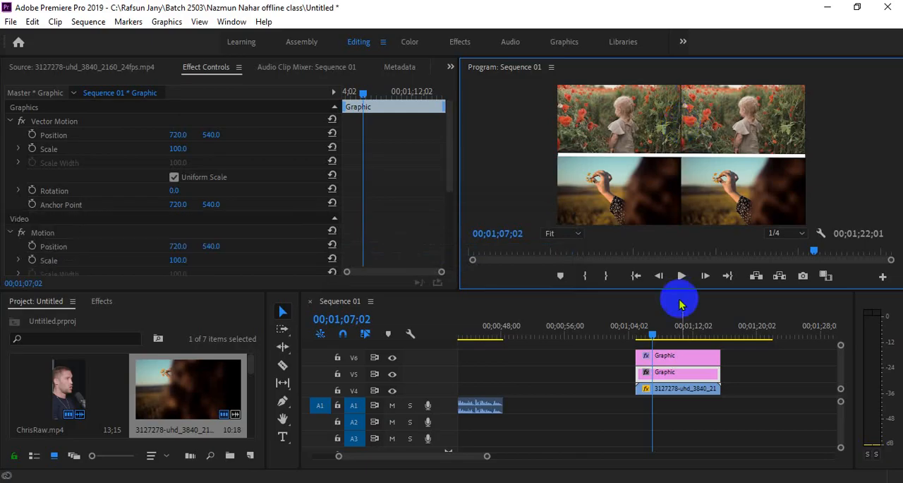
pyautogui.click(681, 377)
pyautogui.press('Delete')
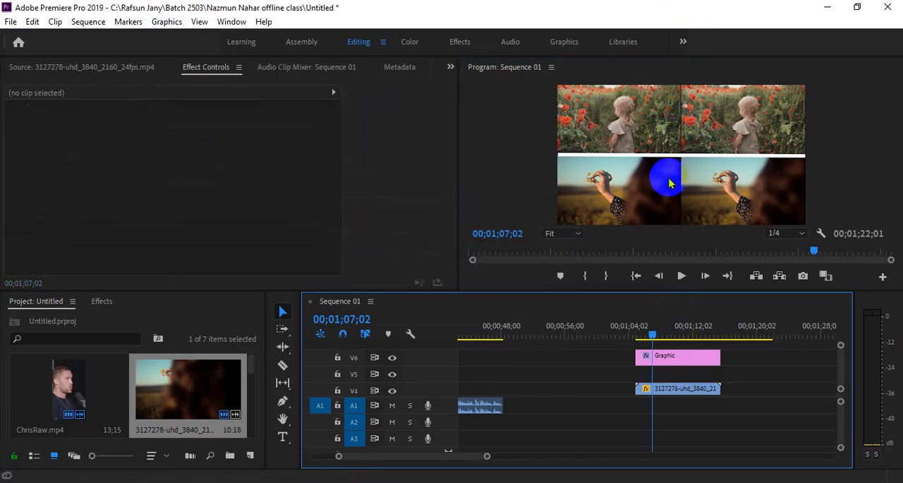
# Step: Redraw the vertical divider with the Pen tool from the upper to the lower edge between the video columns
pyautogui.click(282, 401)
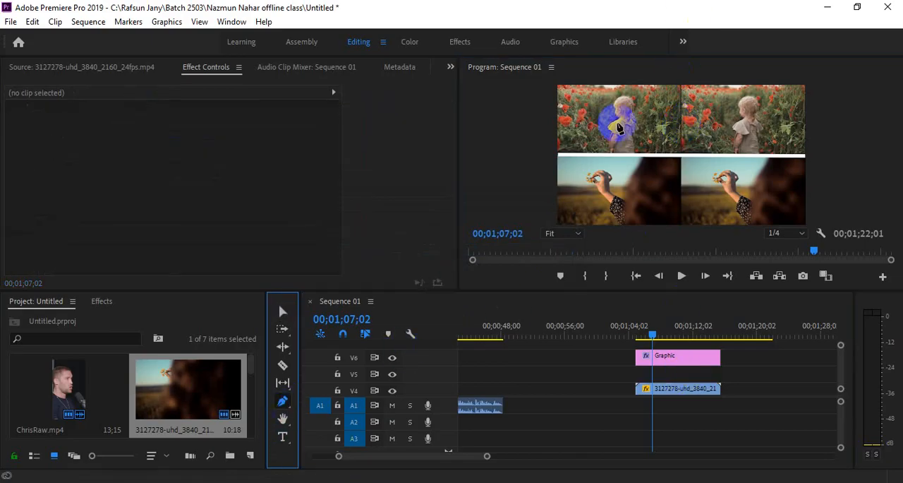
pyautogui.click(681, 90)
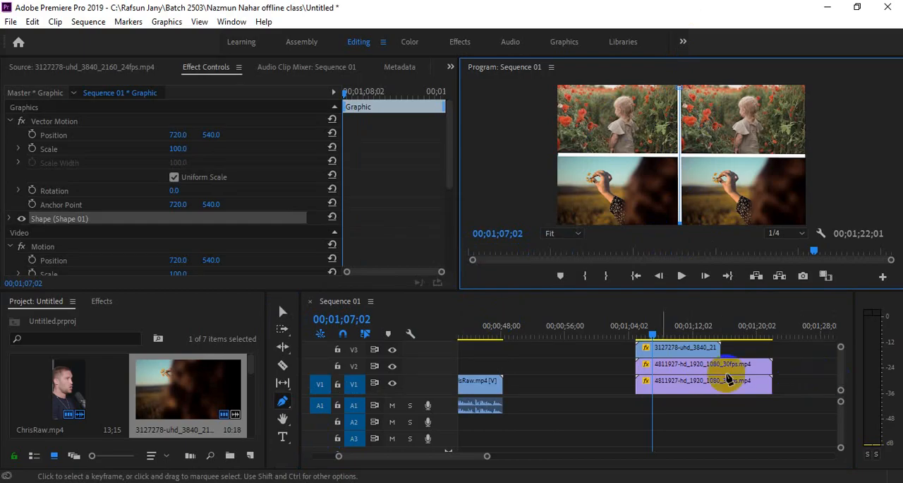
pyautogui.click(282, 312)
# Step: Place the new vertical divider graphic on V5, stretch it to match the V6 graphic's length, and play back the grid
pyautogui.scroll(4, 838, 381)
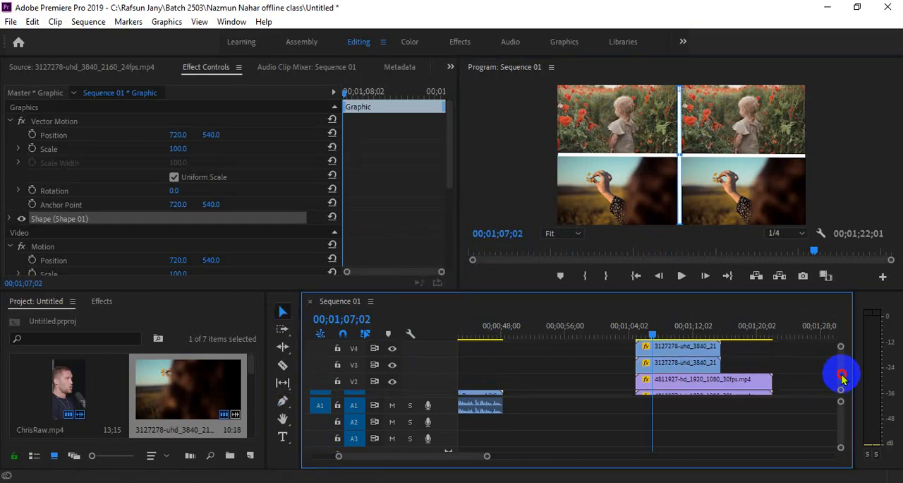
pyautogui.click(656, 363)
pyautogui.moveTo(656, 363); pyautogui.dragTo(636, 388)
pyautogui.moveTo(694, 389); pyautogui.dragTo(718, 389)
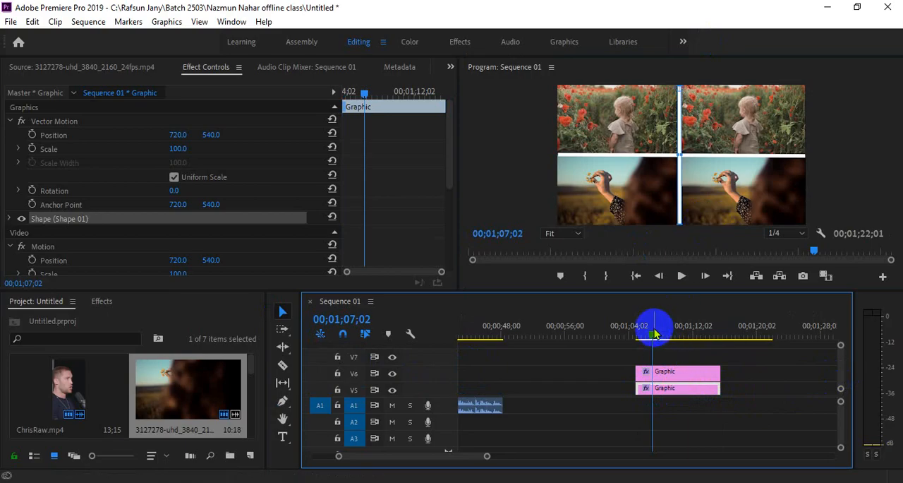
pyautogui.moveTo(655, 334); pyautogui.dragTo(642, 332)
pyautogui.click(734, 374)
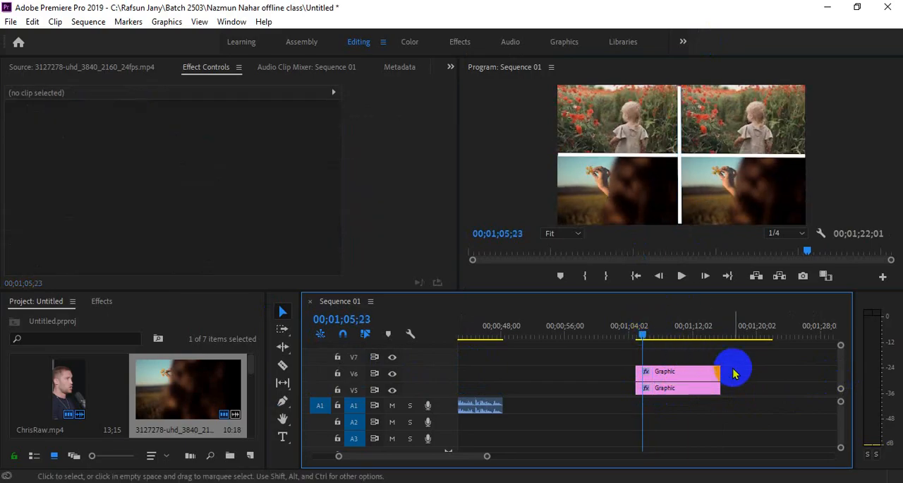
pyautogui.press('space')
pyautogui.press('space')
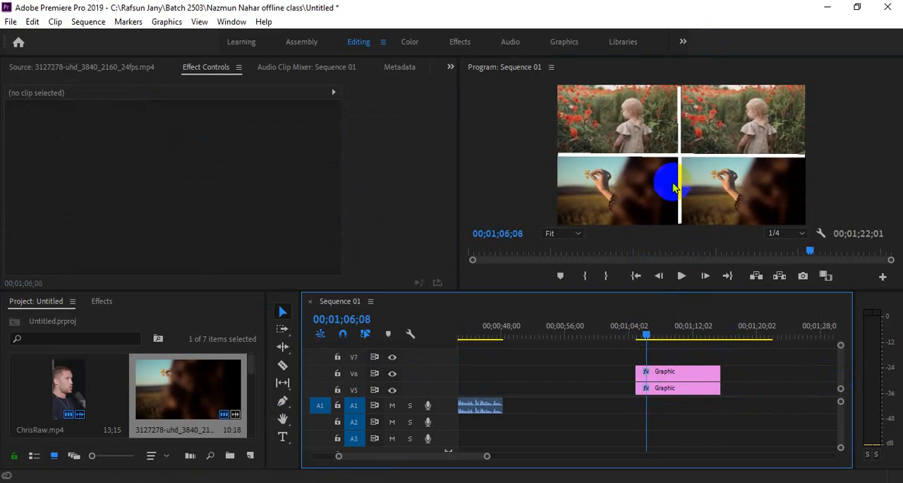
# Step: Check the vertical divider's ends in the preview at 25% zoom, restore the zoom to Fit, and play back the grid
pyautogui.click(679, 188)
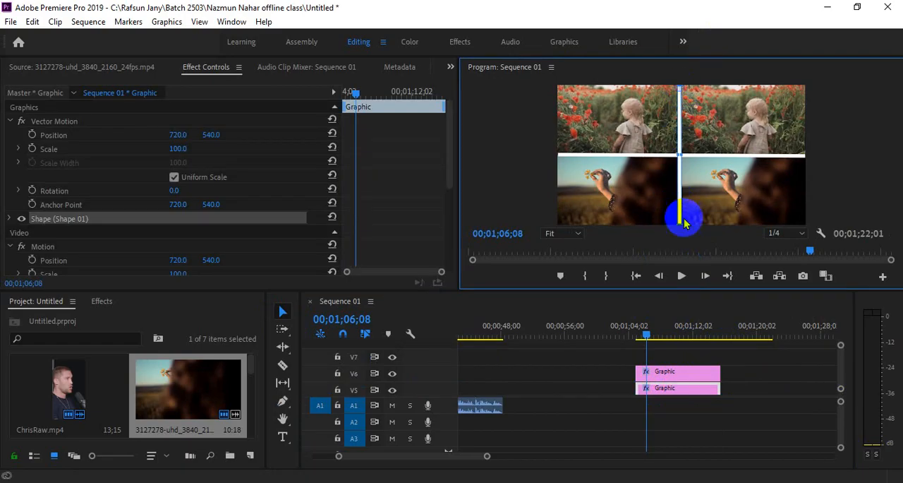
pyautogui.moveTo(679, 223)
pyautogui.mouseDown()
pyautogui.moveTo(674, 247)
pyautogui.moveTo(673, 236)
pyautogui.mouseUp()
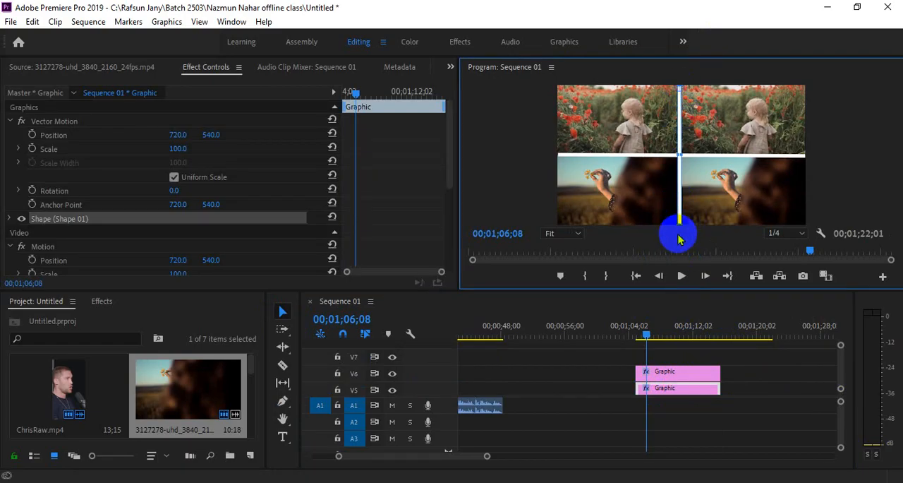
pyautogui.click(679, 90)
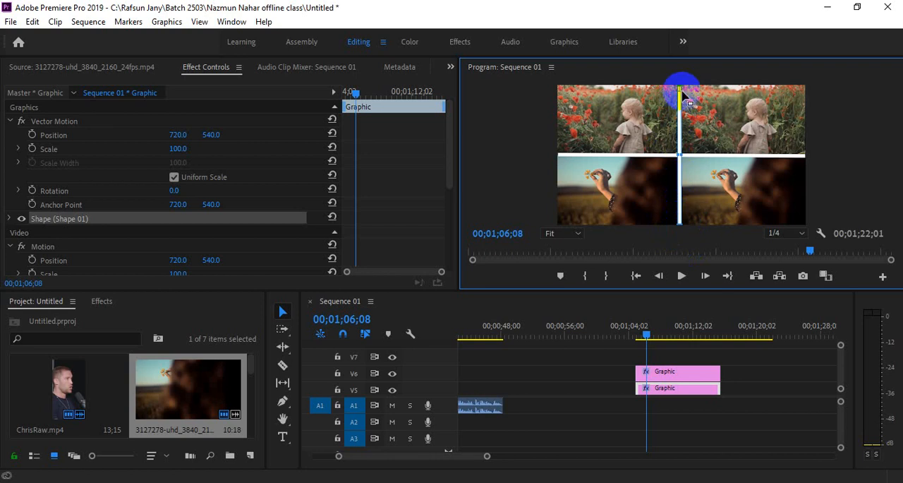
pyautogui.click(564, 232)
pyautogui.click(566, 282)
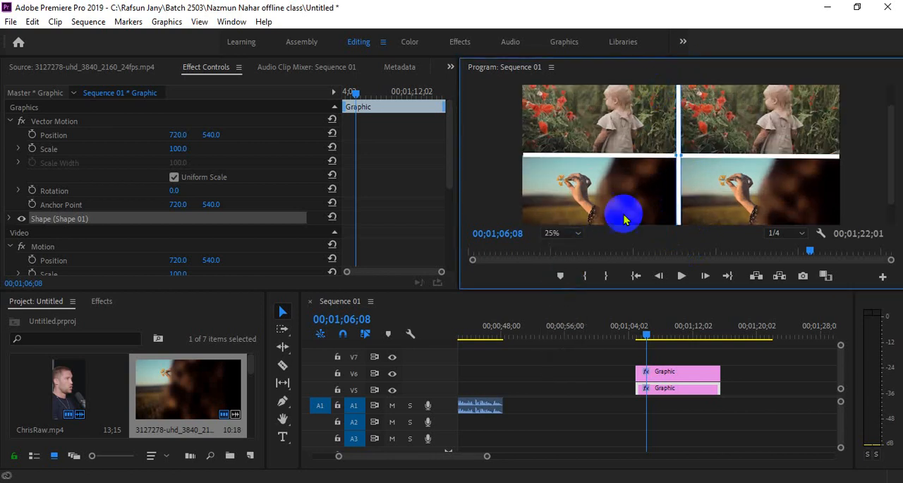
pyautogui.click(565, 233)
pyautogui.click(562, 255)
pyautogui.press('space')
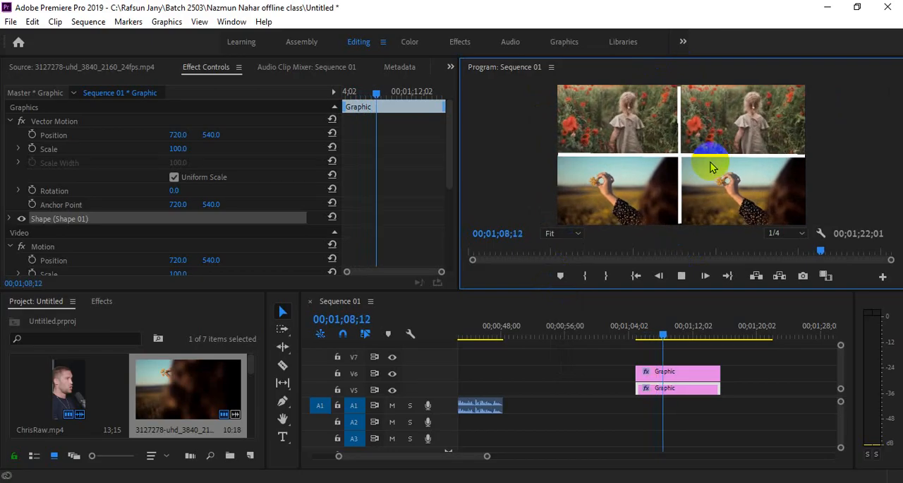
pyautogui.press('space')
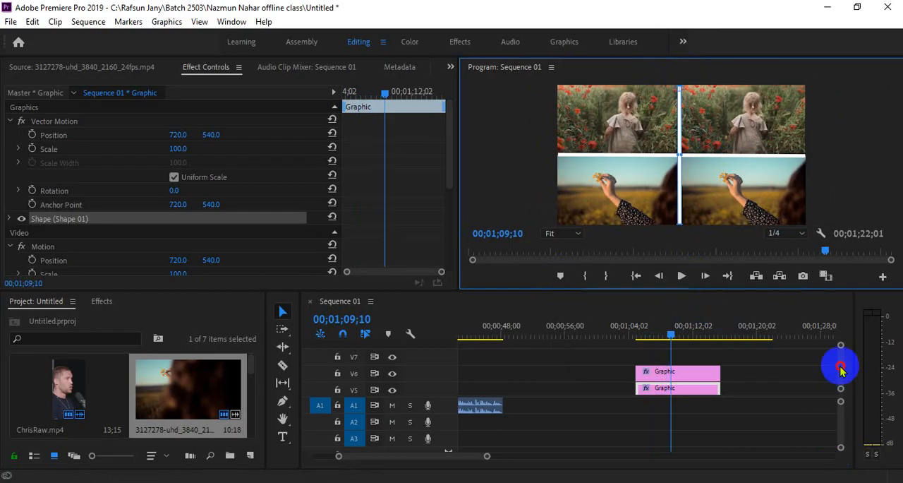
# Step: Add the girl video 4811927-hd_1920_1080_30fps.mp4 to V4 after the split-screen clips and move the playhead onto it
pyautogui.moveTo(840, 366); pyautogui.dragTo(839, 367)
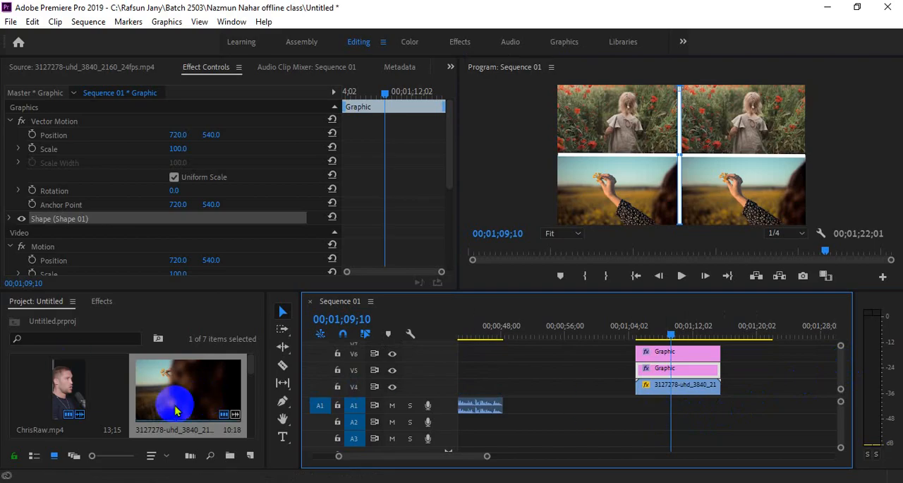
pyautogui.scroll(-2, 175, 410)
pyautogui.scroll(1, 175, 410)
pyautogui.scroll(-1, 175, 409)
pyautogui.scroll(2, 176, 410)
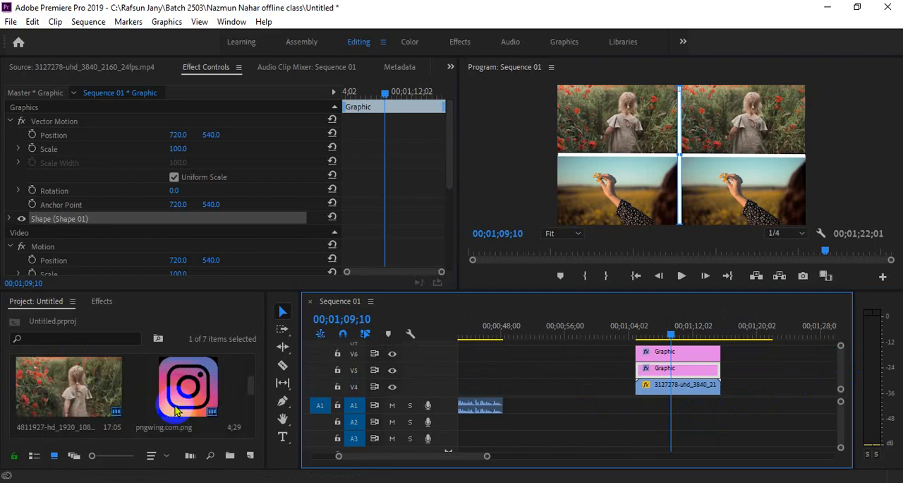
pyautogui.scroll(-1, 176, 413)
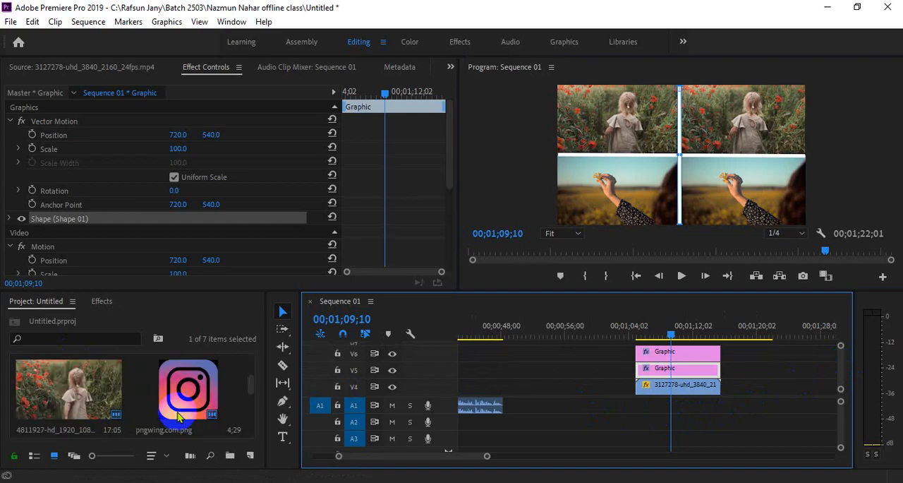
pyautogui.scroll(1, 178, 416)
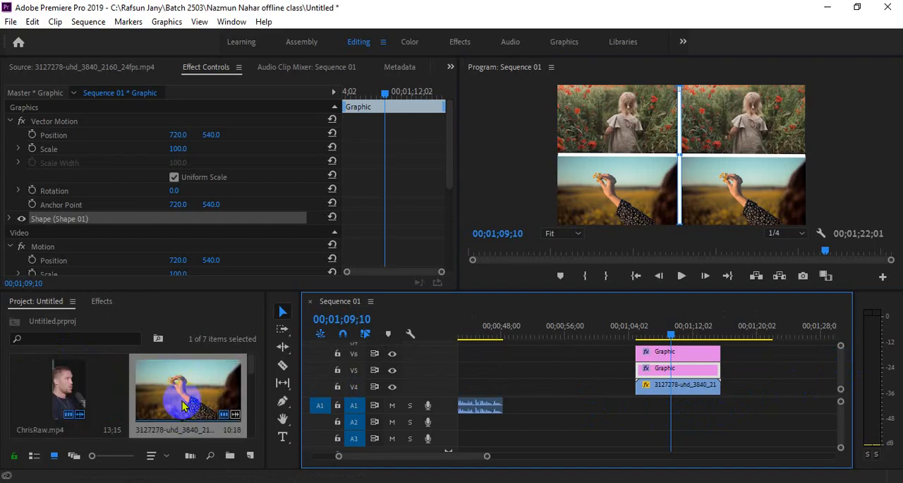
pyautogui.scroll(-2, 178, 415)
pyautogui.scroll(-1, 178, 416)
pyautogui.scroll(2, 178, 416)
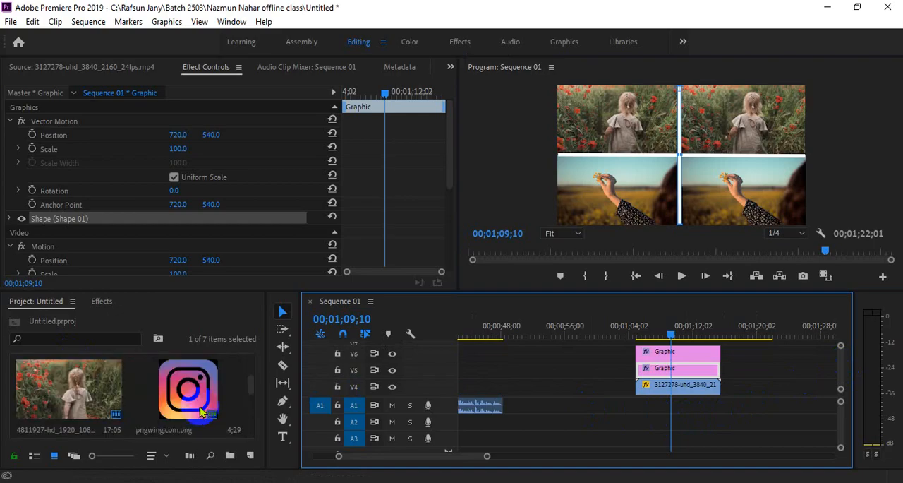
pyautogui.scroll(1, 178, 402)
pyautogui.scroll(-1, 178, 403)
pyautogui.moveTo(66, 379); pyautogui.dragTo(775, 381)
pyautogui.click(786, 329)
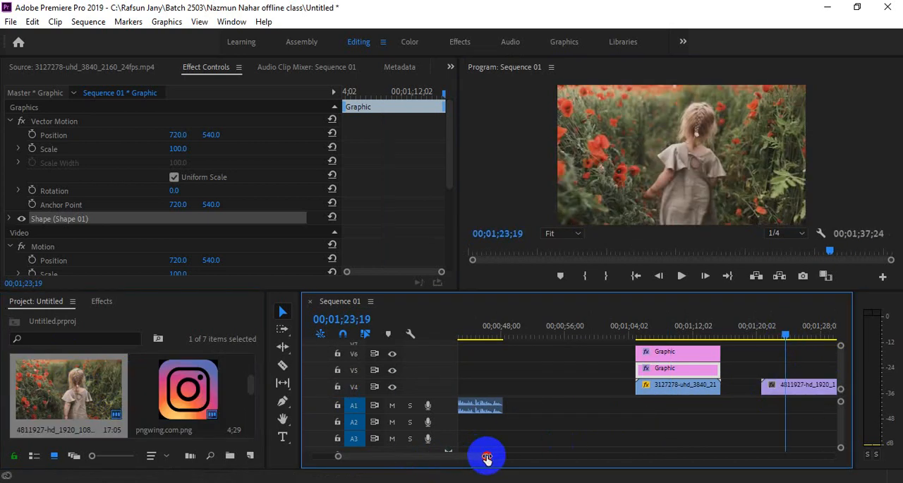
pyautogui.moveTo(487, 456); pyautogui.dragTo(520, 466)
pyautogui.click(650, 326)
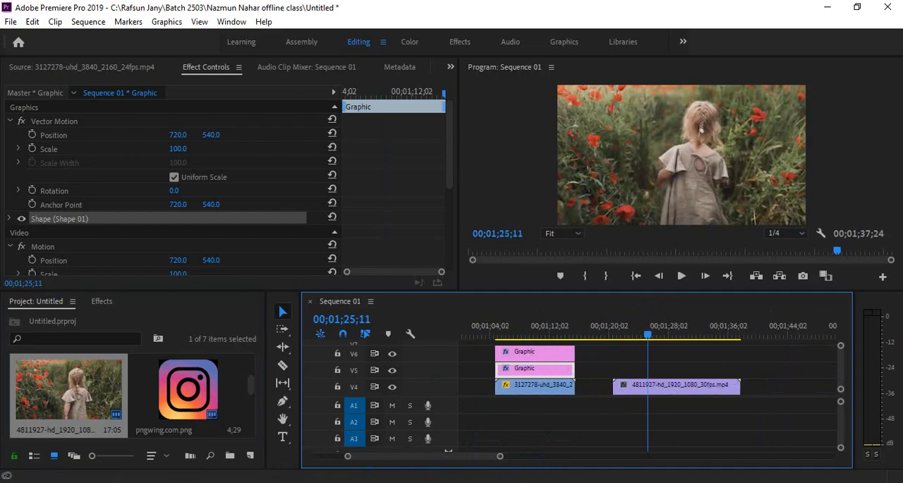
# Step: Look up the red heart image pngwing.com (62) in the Download folder and return to the Premiere Pro project
pyautogui.moveTo(238, 448)
pyautogui.click(103, 446)
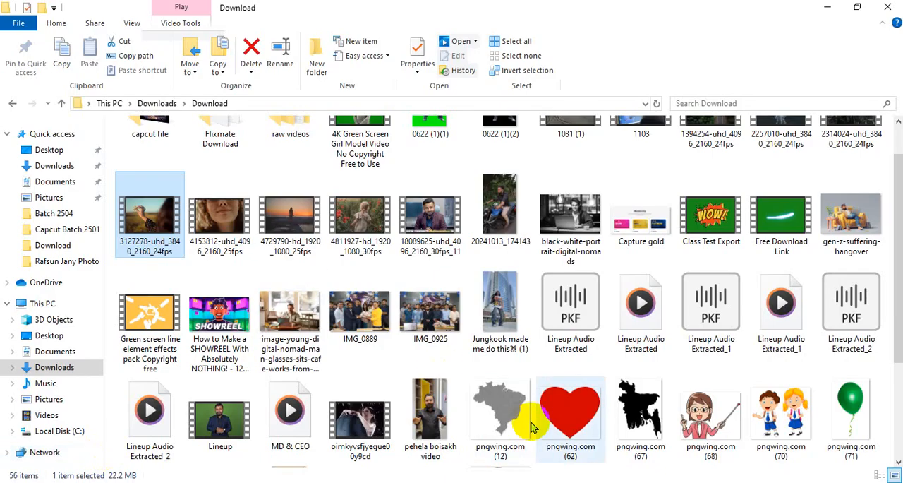
pyautogui.click(557, 416)
pyautogui.click(827, 7)
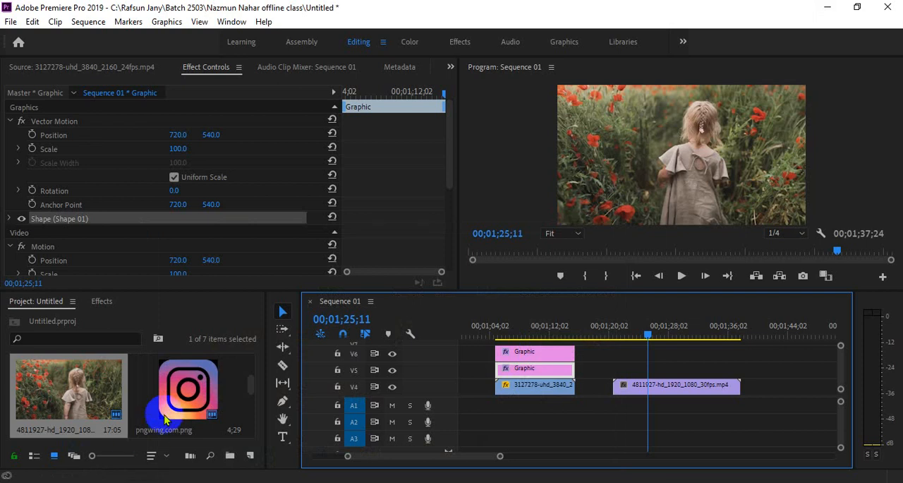
# Step: Place the heart image pngwing.com (62).png on V5 above the girl clip and set its scale to 46
pyautogui.scroll(-2, 166, 415)
pyautogui.scroll(2, 167, 410)
pyautogui.scroll(-1, 120, 412)
pyautogui.moveTo(72, 376); pyautogui.dragTo(640, 363)
pyautogui.moveTo(639, 331); pyautogui.dragTo(656, 347)
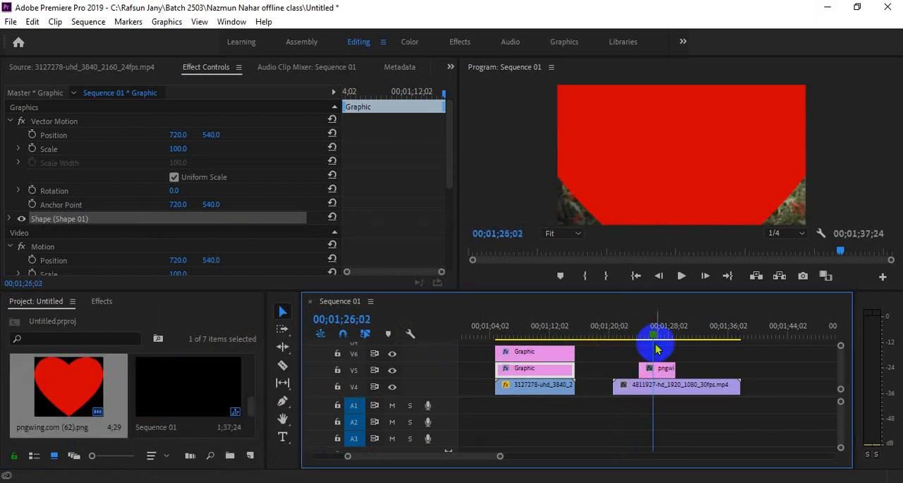
pyautogui.click(656, 367)
pyautogui.moveTo(188, 145); pyautogui.dragTo(145, 149)
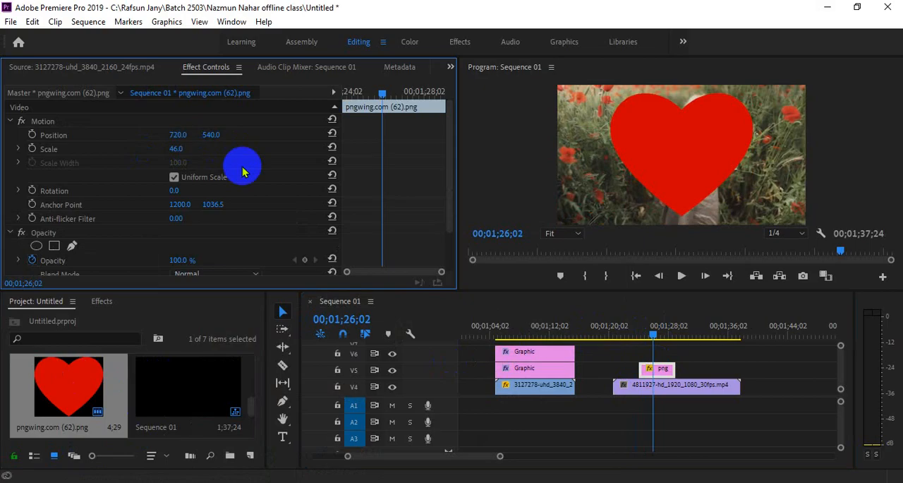
# Step: Find the Track Matte Key effect and apply it to the girl clip on V4
pyautogui.click(668, 388)
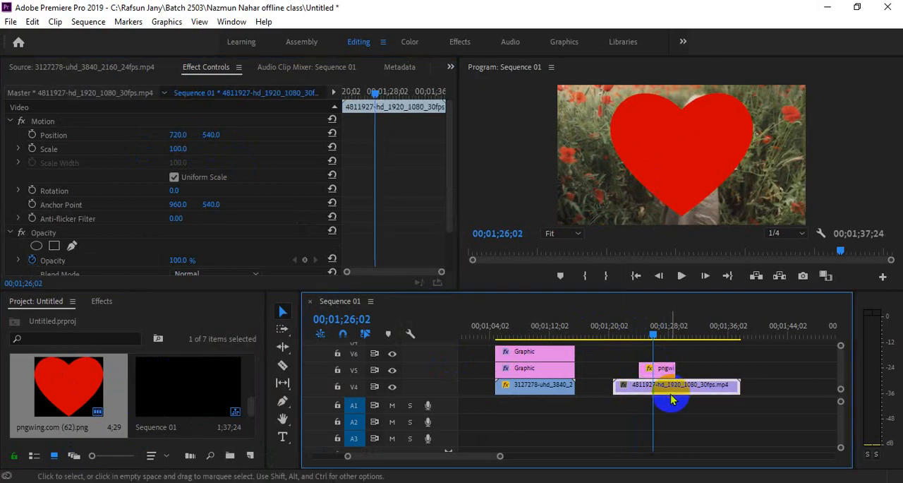
pyautogui.click(102, 301)
pyautogui.click(136, 321)
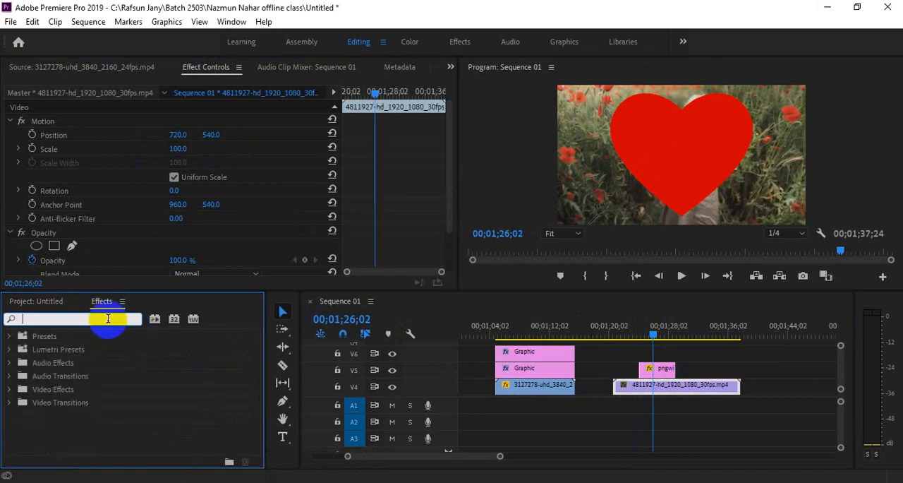
pyautogui.write('TRACK')
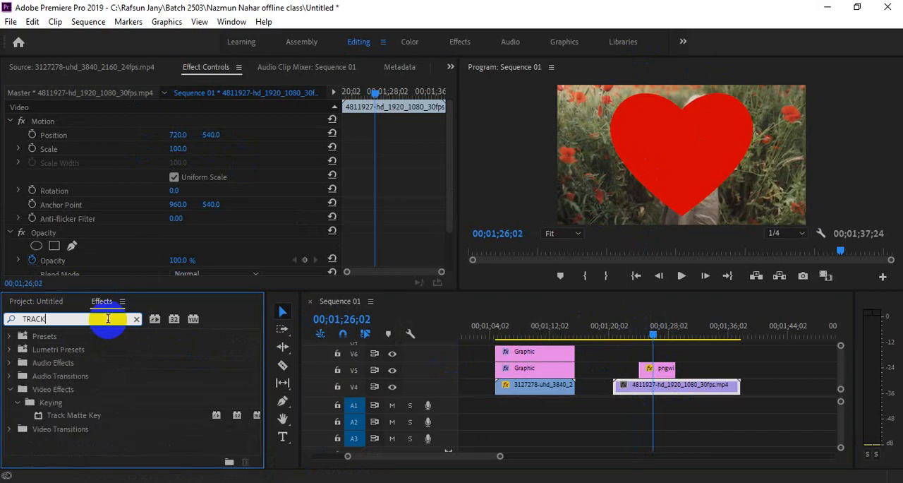
pyautogui.moveTo(91, 414); pyautogui.dragTo(663, 393)
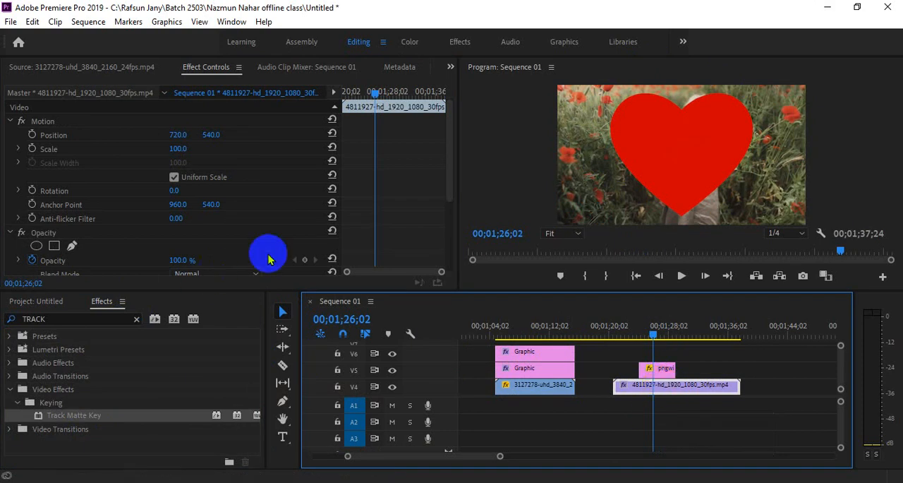
pyautogui.scroll(-4, 274, 248)
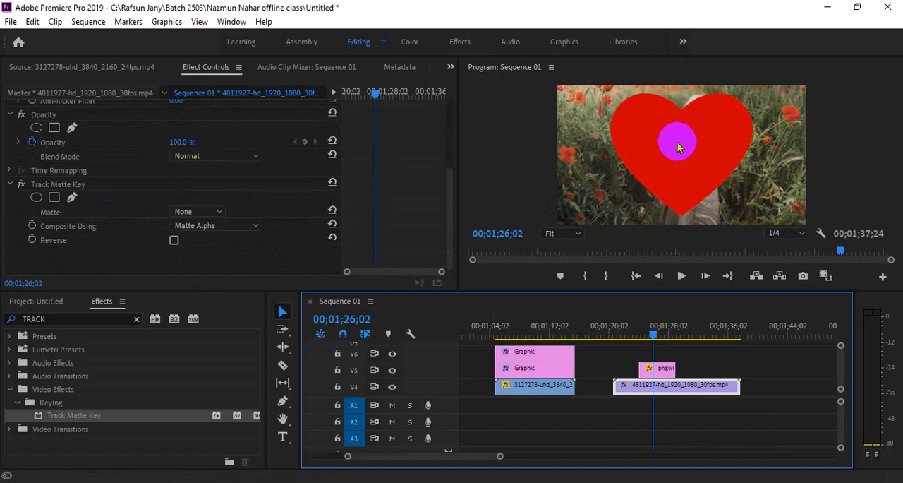
# Step: Extend the heart clip back to the girl clip's start and set the girl clip's Track Matte Key matte to Video 5
pyautogui.click(654, 368)
pyautogui.moveTo(639, 368); pyautogui.dragTo(613, 367)
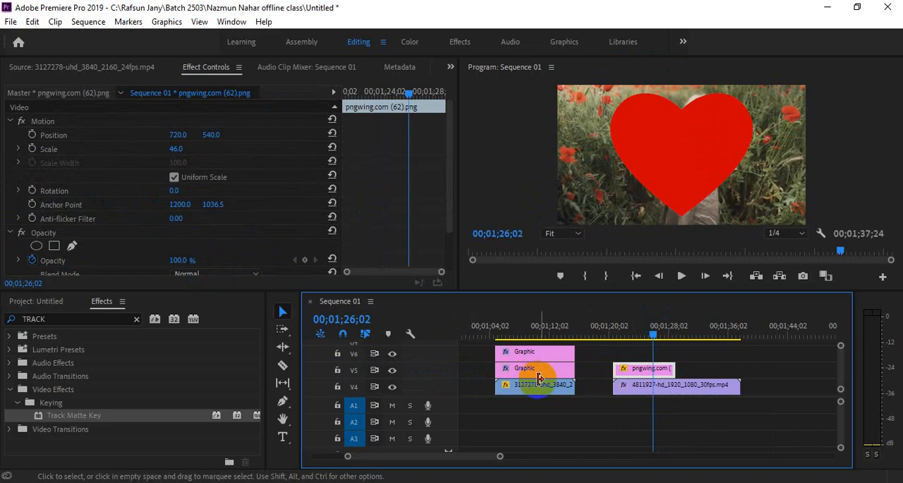
pyautogui.click(661, 388)
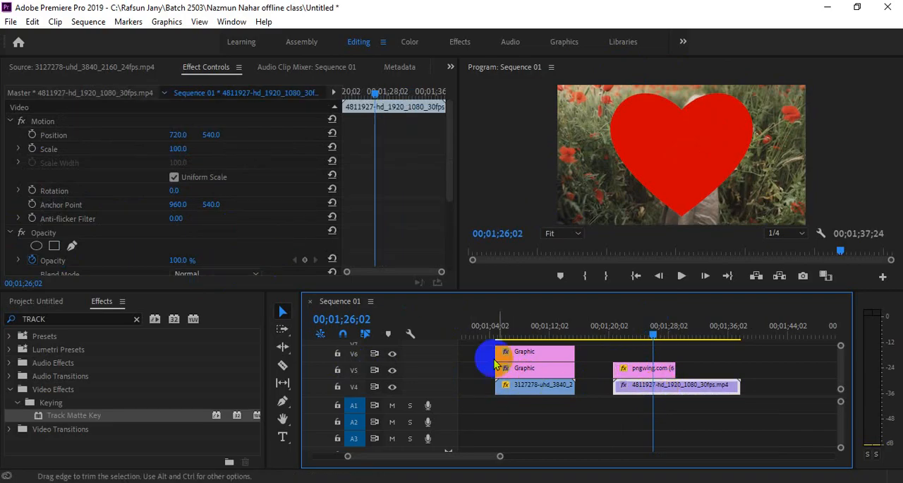
pyautogui.scroll(-2, 239, 253)
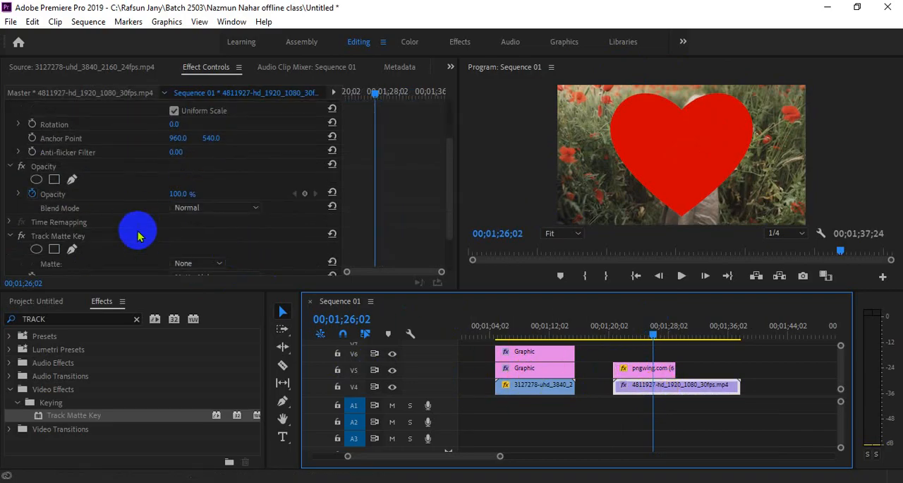
pyautogui.scroll(-2, 131, 227)
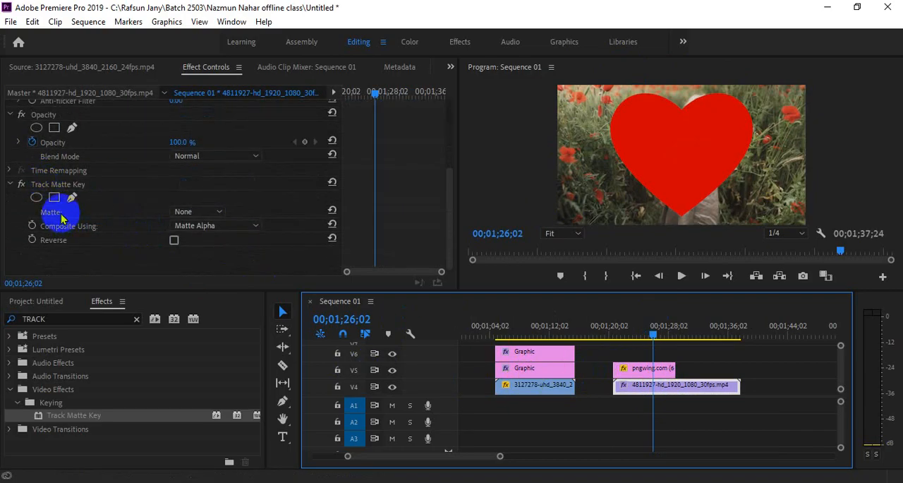
pyautogui.click(180, 211)
pyautogui.click(197, 272)
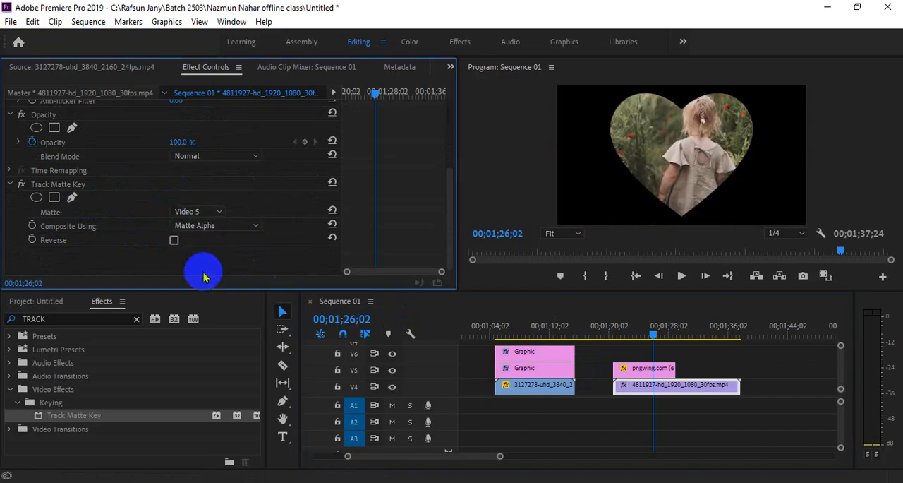
# Step: Set the heart clip's horizontal position to 786 and the girl clip's horizontal position to 656
pyautogui.click(647, 369)
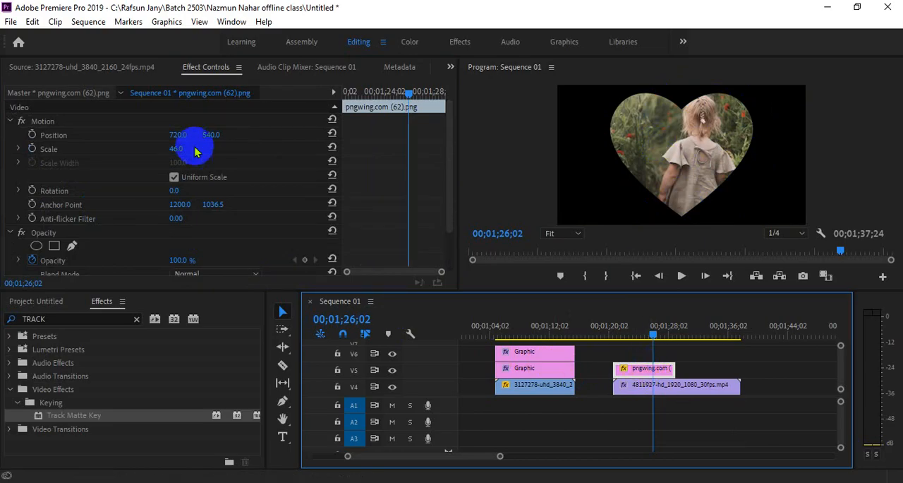
pyautogui.moveTo(178, 134); pyautogui.dragTo(218, 161)
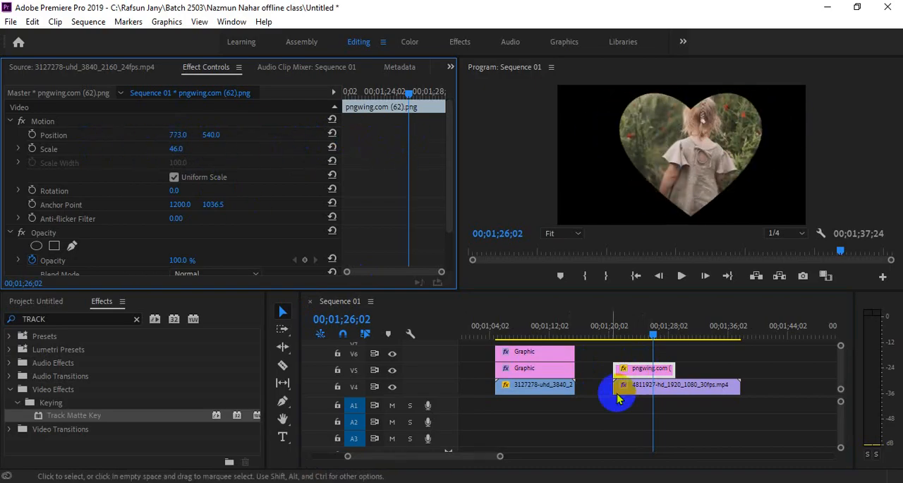
pyautogui.moveTo(181, 137)
pyautogui.mouseDown()
pyautogui.moveTo(434, 136)
pyautogui.moveTo(186, 135)
pyautogui.mouseUp()
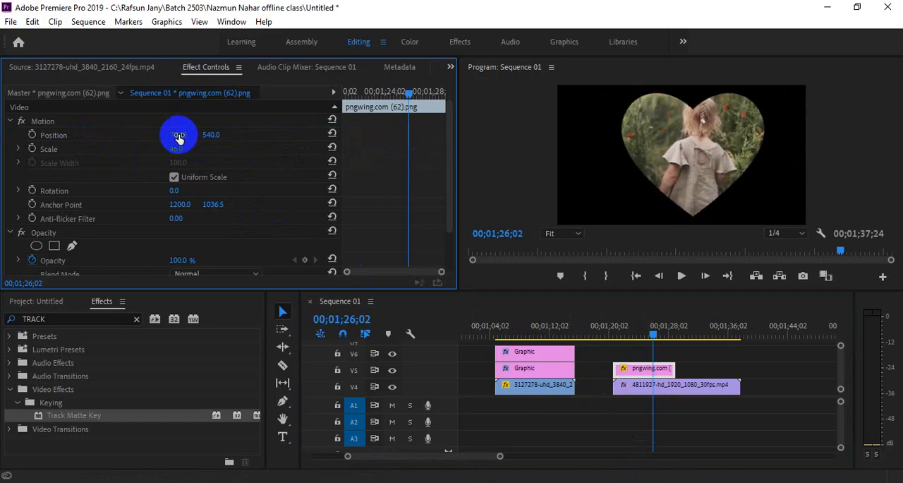
pyautogui.click(635, 389)
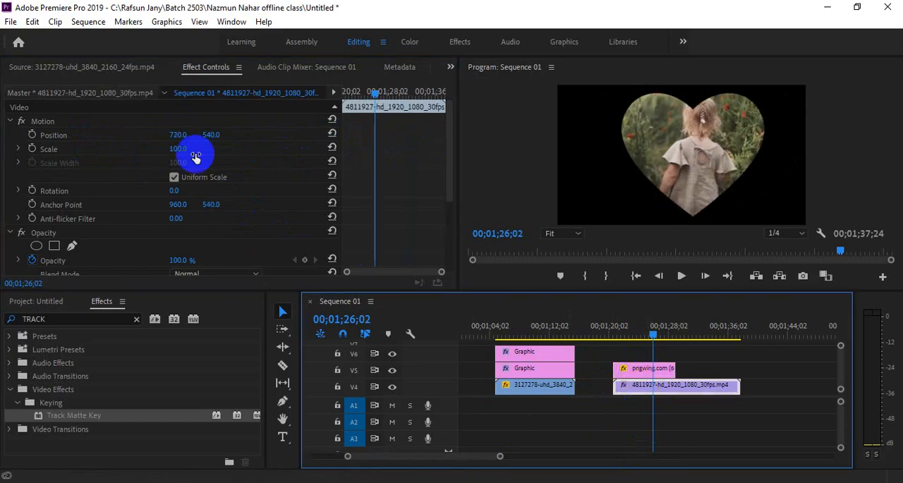
pyautogui.moveTo(178, 136); pyautogui.dragTo(148, 157)
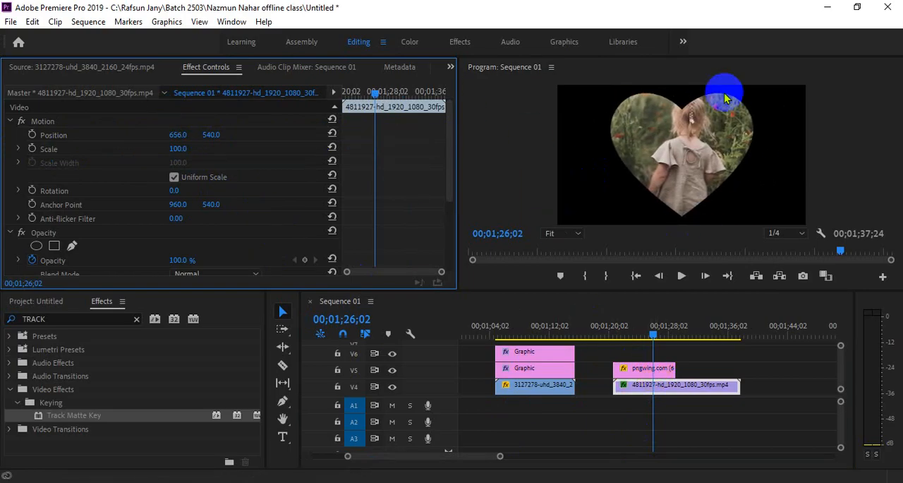
# Step: Reposition the heart clip to 828, 482 and reselect the girl clip on V4
pyautogui.click(663, 368)
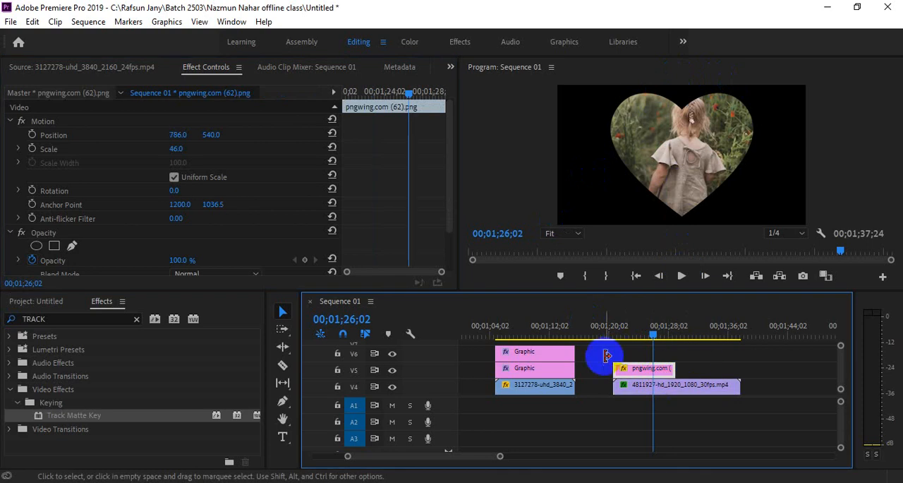
pyautogui.moveTo(182, 139)
pyautogui.mouseDown()
pyautogui.moveTo(209, 139)
pyautogui.moveTo(137, 139)
pyautogui.moveTo(175, 144)
pyautogui.mouseUp()
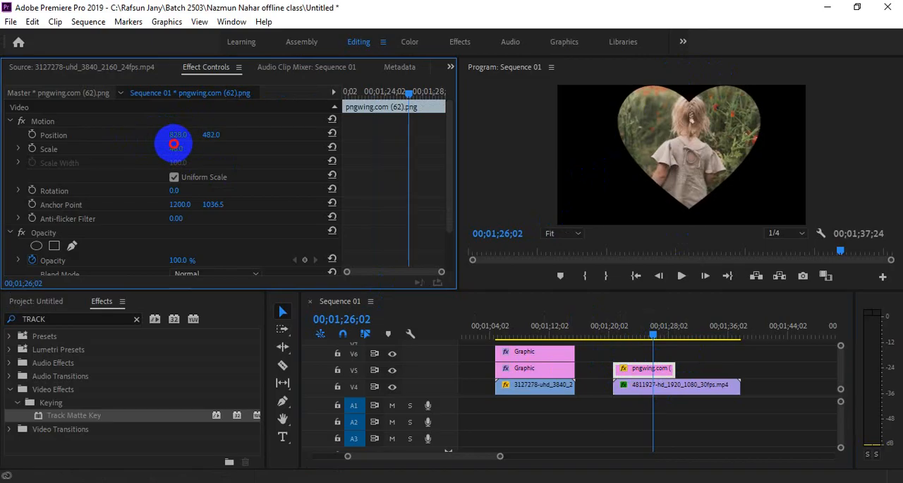
pyautogui.click(635, 386)
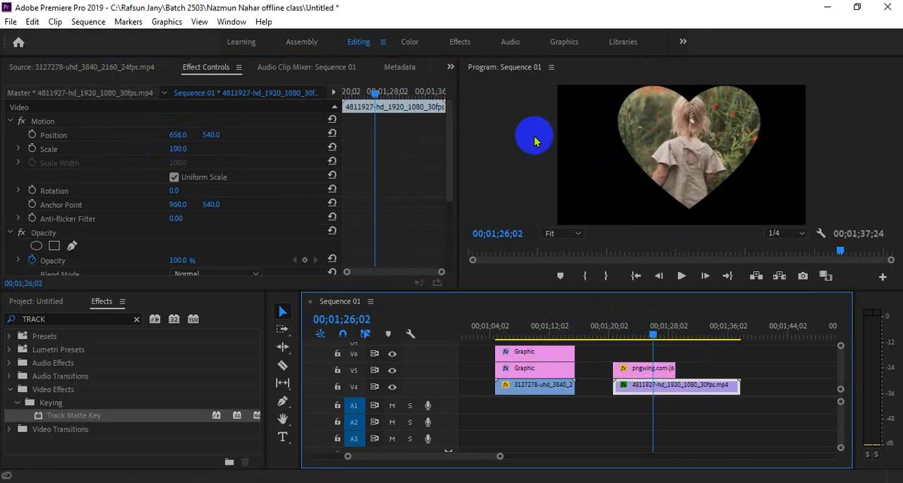
# Step: Set the girl clip to scale 47 and position 939, 777, and extend the heart clip to the girl clip's end
pyautogui.moveTo(181, 149); pyautogui.dragTo(244, 155)
pyautogui.moveTo(677, 336); pyautogui.dragTo(623, 327)
pyautogui.moveTo(673, 367); pyautogui.dragTo(737, 368)
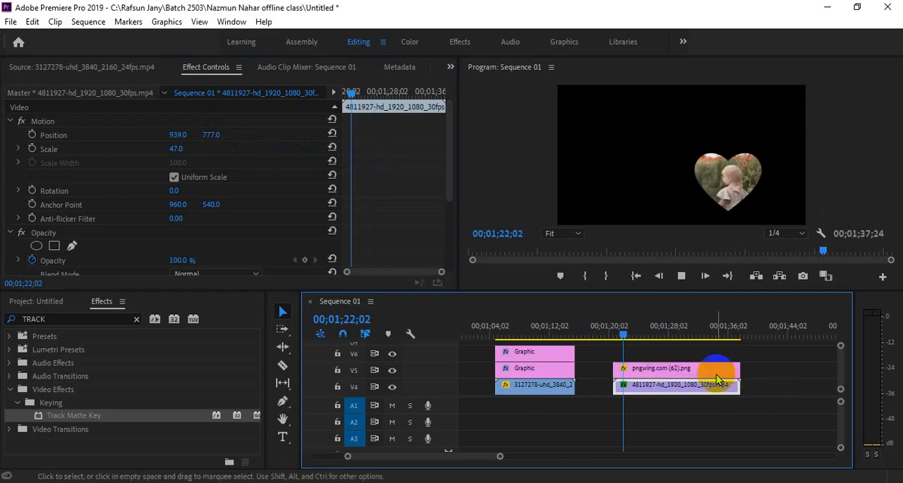
# Step: Play back the heart-masked girl clip in short bursts and review the heart clip's effect settings
pyautogui.press('space')
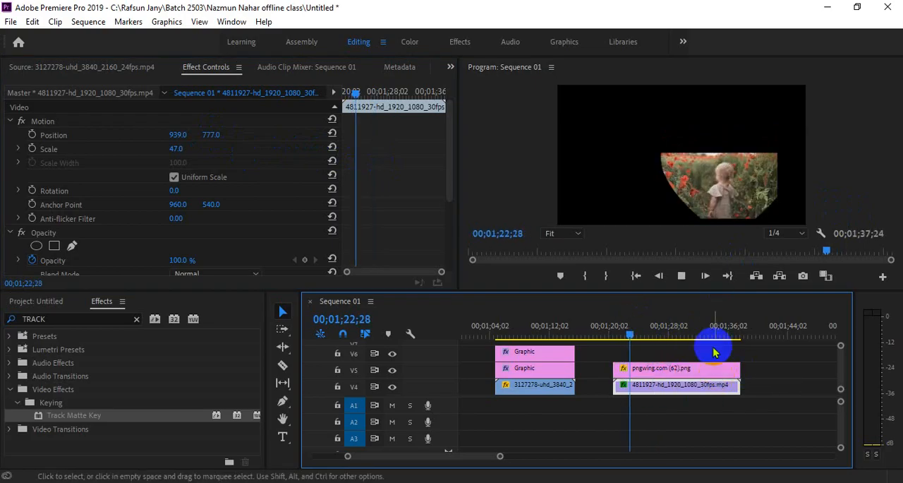
pyautogui.press('space')
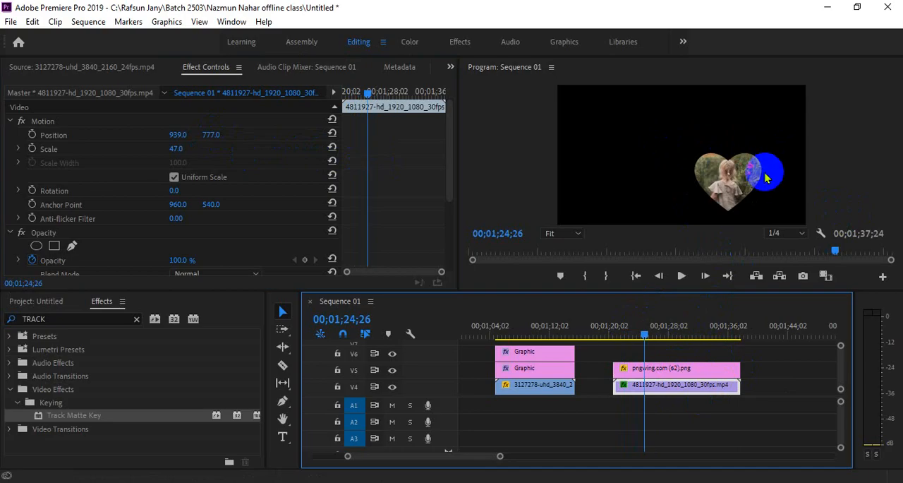
pyautogui.press('space')
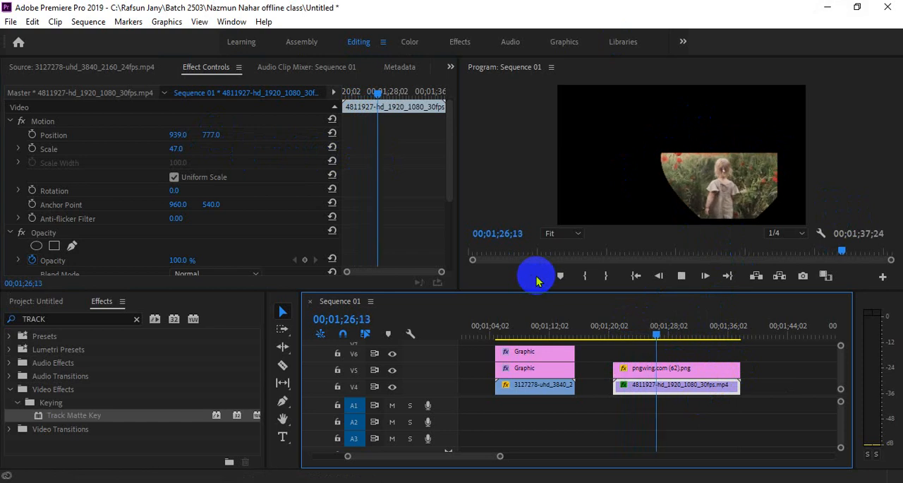
pyautogui.press('space')
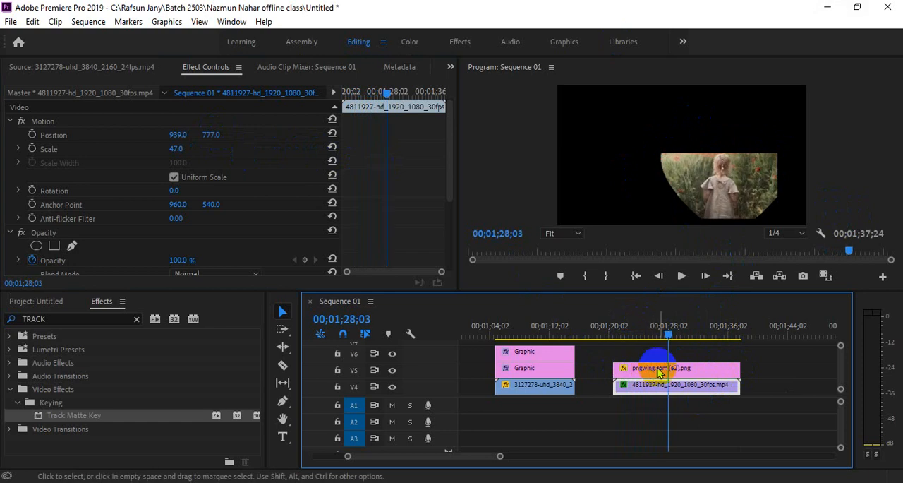
pyautogui.click(675, 376)
pyautogui.scroll(-2, 236, 214)
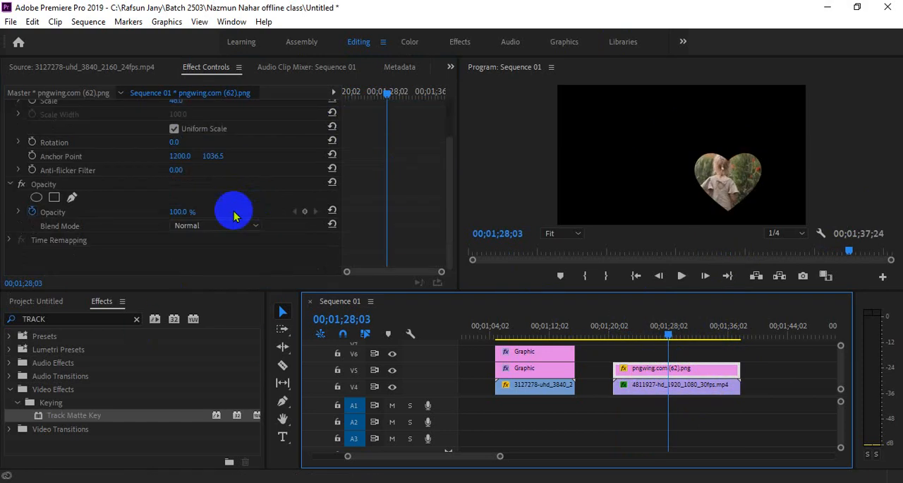
pyautogui.scroll(2, 104, 223)
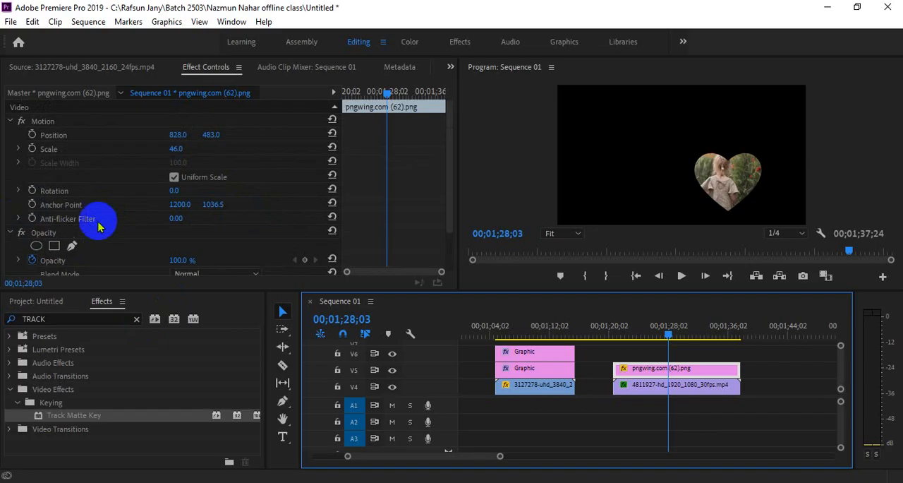
# Step: Remove the Track Matte Key effect from the girl clip on V4
pyautogui.click(638, 385)
pyautogui.scroll(-3, 235, 235)
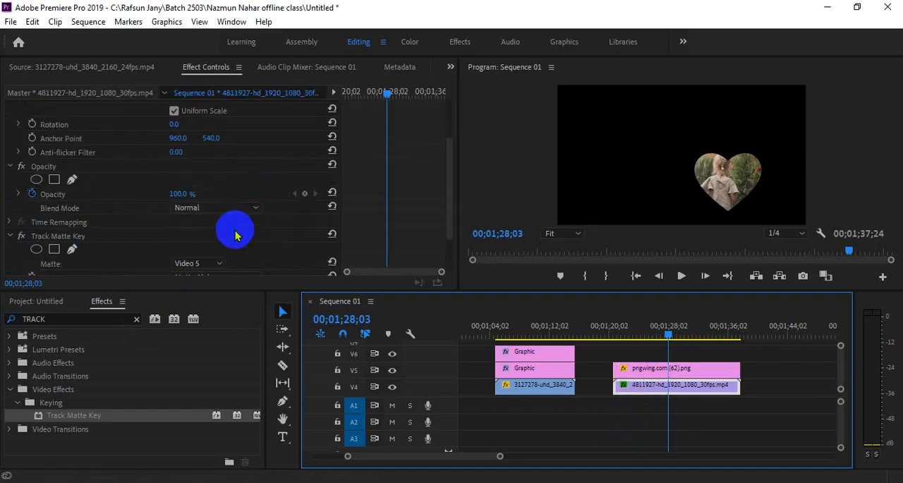
pyautogui.scroll(-2, 236, 235)
pyautogui.click(120, 185)
pyautogui.press('Delete')
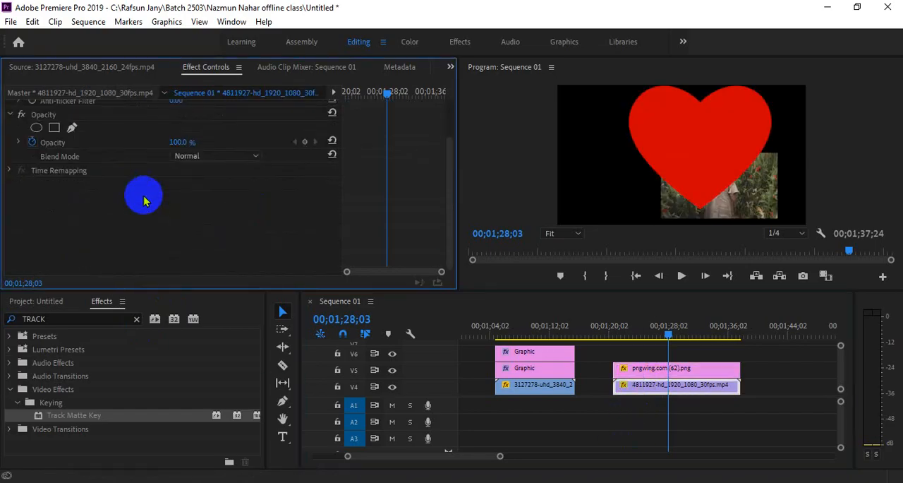
# Step: Delete the heart clip from V5 and reset the girl clip's scale and position to their defaults
pyautogui.click(678, 367)
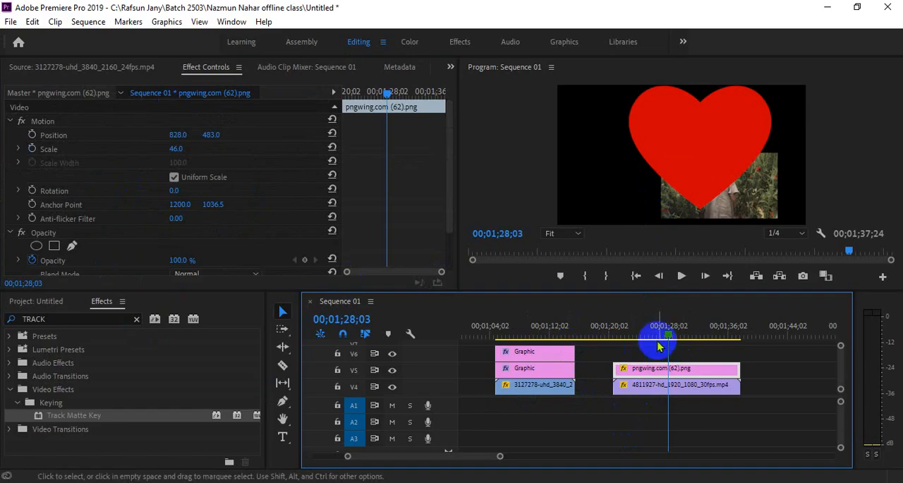
pyautogui.press('Delete')
pyautogui.click(674, 385)
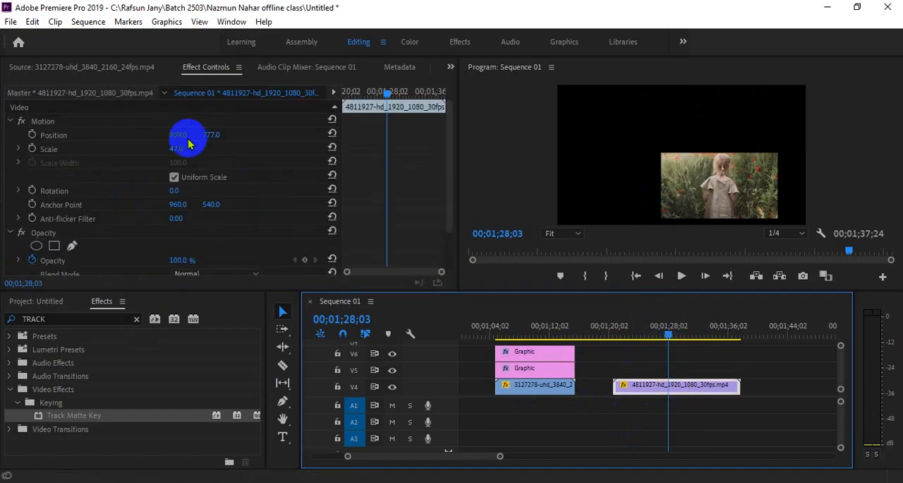
pyautogui.click(331, 147)
pyautogui.click(331, 134)
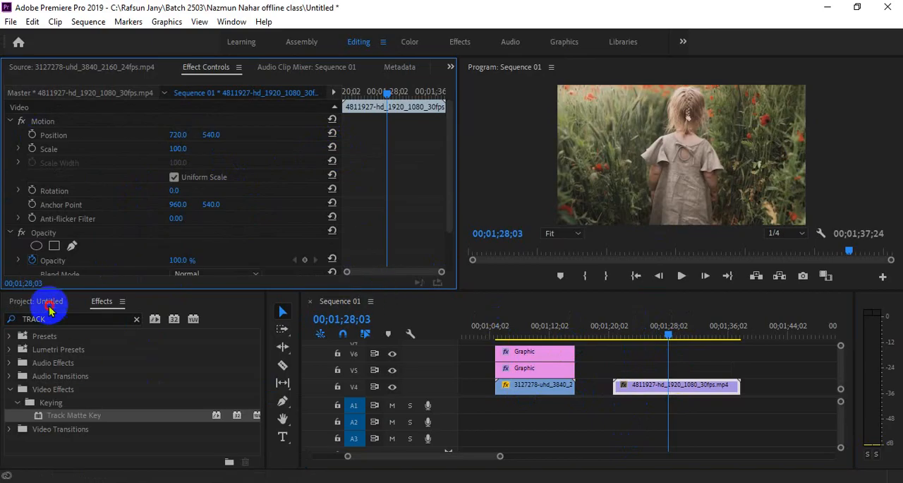
pyautogui.click(38, 301)
pyautogui.moveTo(78, 376); pyautogui.dragTo(671, 371)
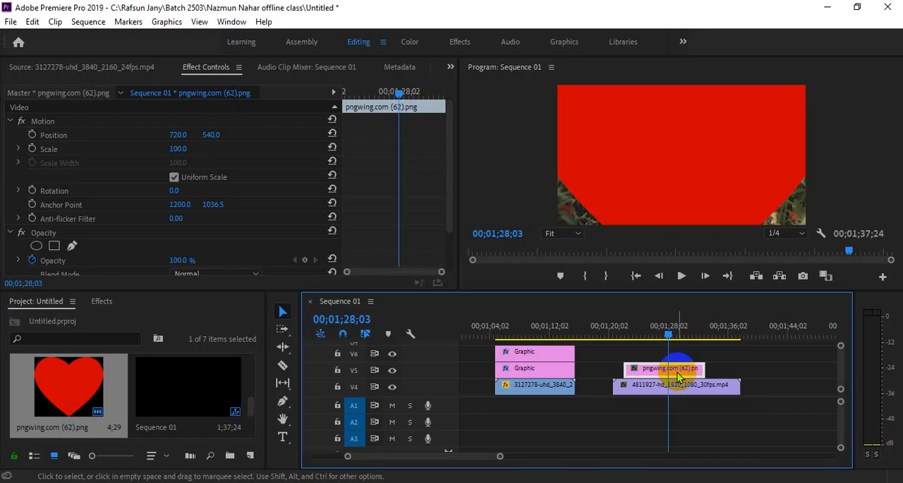
pyautogui.press('Delete')
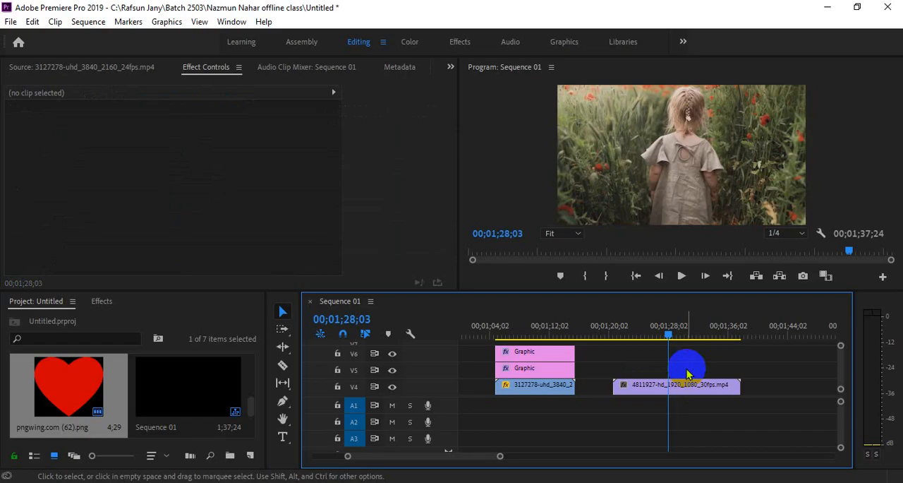
# Step: Select the girl clip on V4 and move the playhead to 00;01;23;26
pyautogui.click(671, 394)
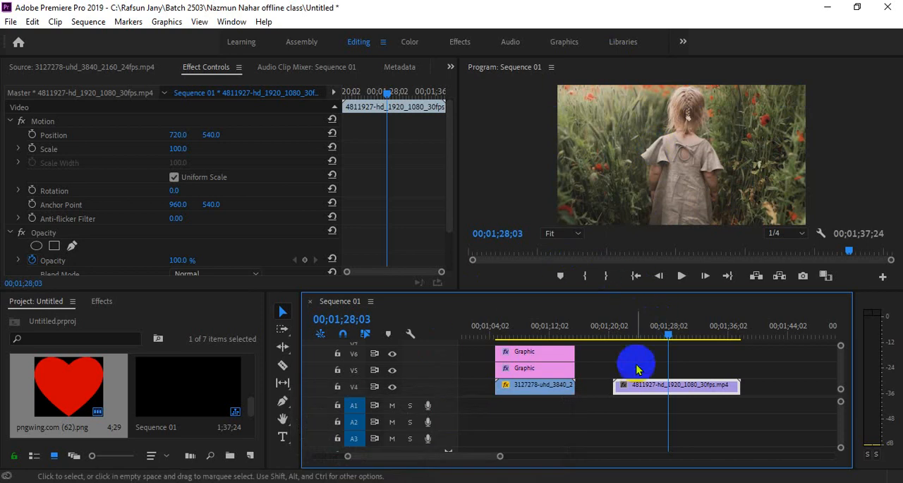
pyautogui.click(639, 332)
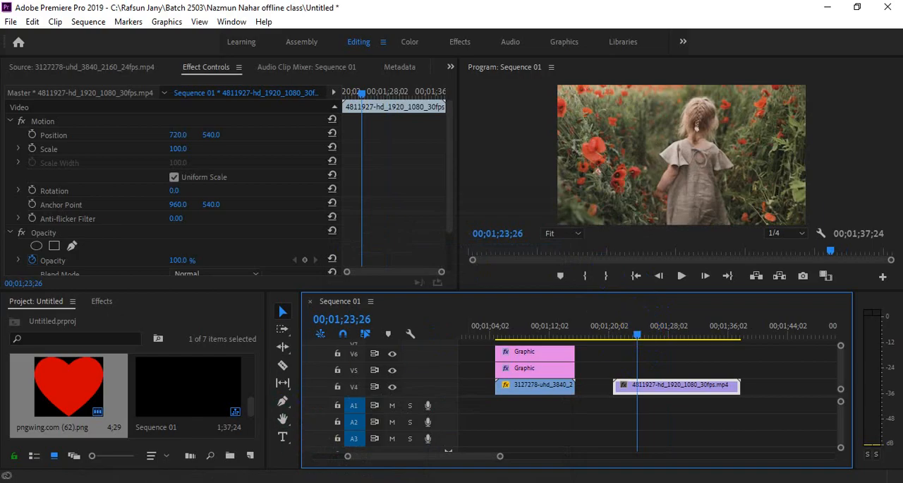
# Step: Switch to Google Meet, toggle the participants' microphone permission in the host controls, and return to Premiere Pro
pyautogui.click(433, 482)
pyautogui.click(383, 449)
pyautogui.click(599, 387)
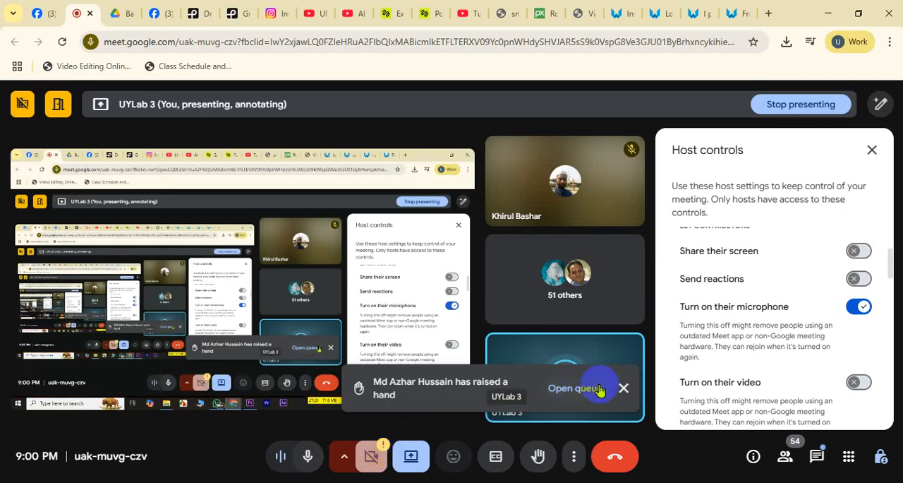
pyautogui.click(859, 306)
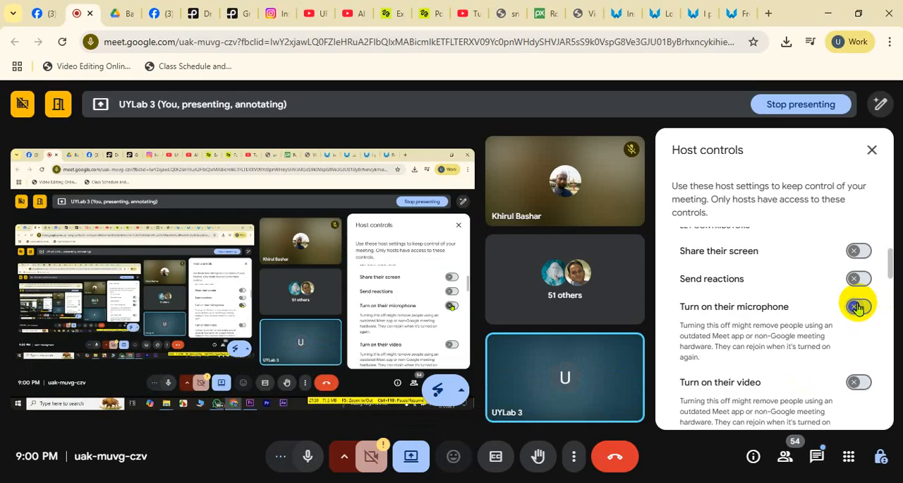
pyautogui.click(858, 307)
pyautogui.click(462, 482)
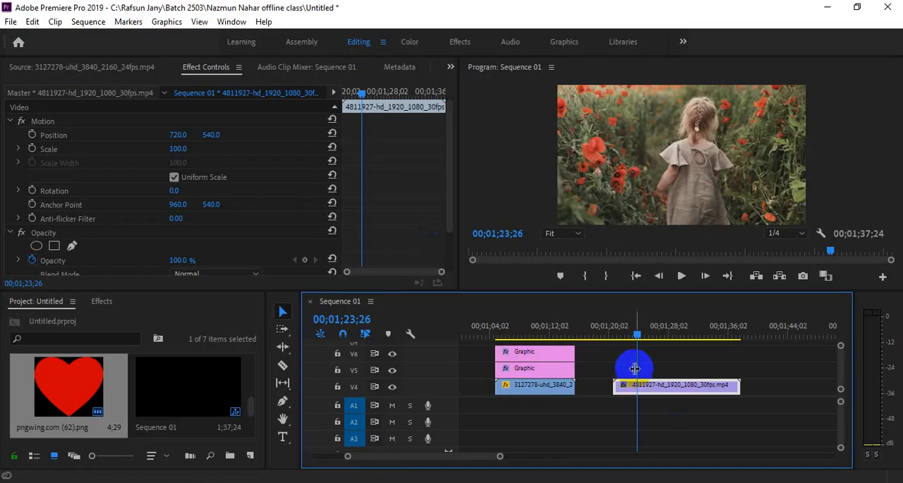
# Step: Draw a tall rectangle over the girl footage at 00;01;23;15 and enable its grey fill
pyautogui.click(634, 330)
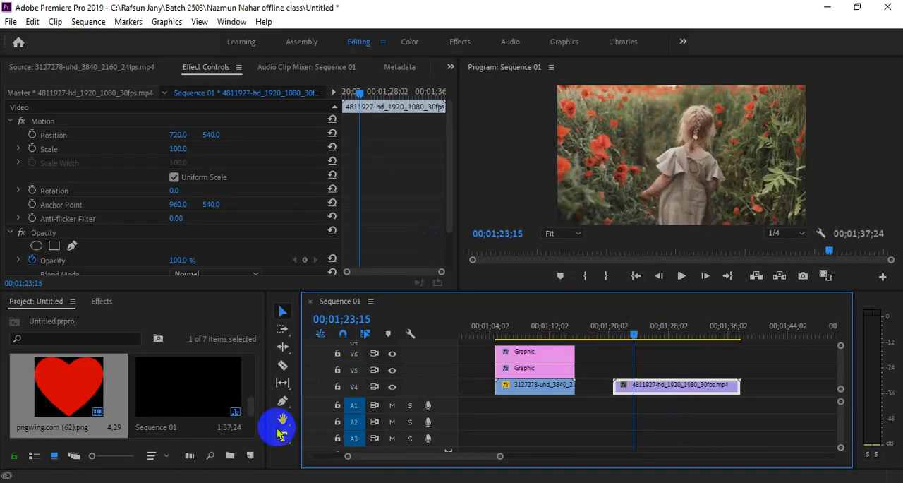
pyautogui.moveTo(282, 401); pyautogui.dragTo(328, 416)
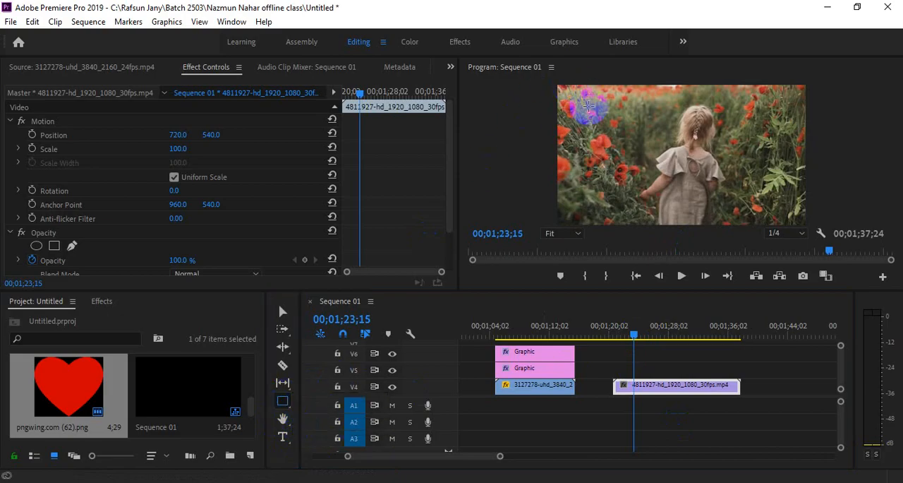
pyautogui.moveTo(584, 96); pyautogui.dragTo(709, 384)
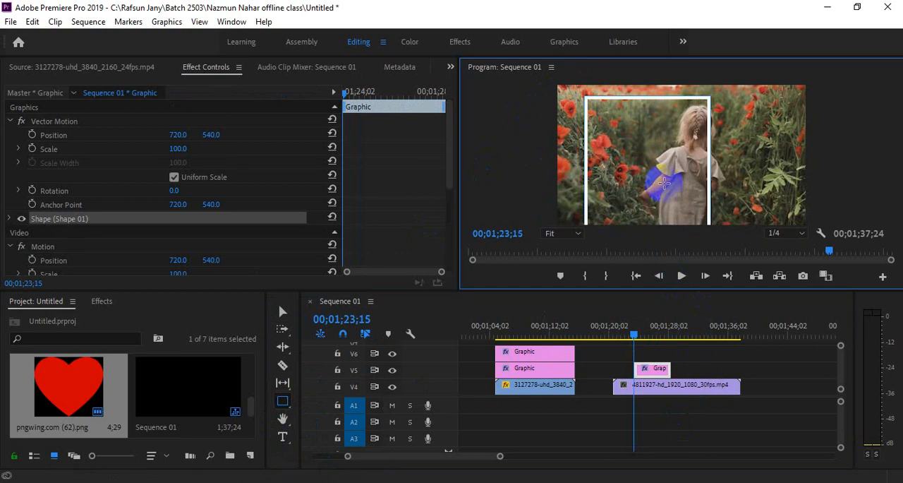
pyautogui.click(10, 219)
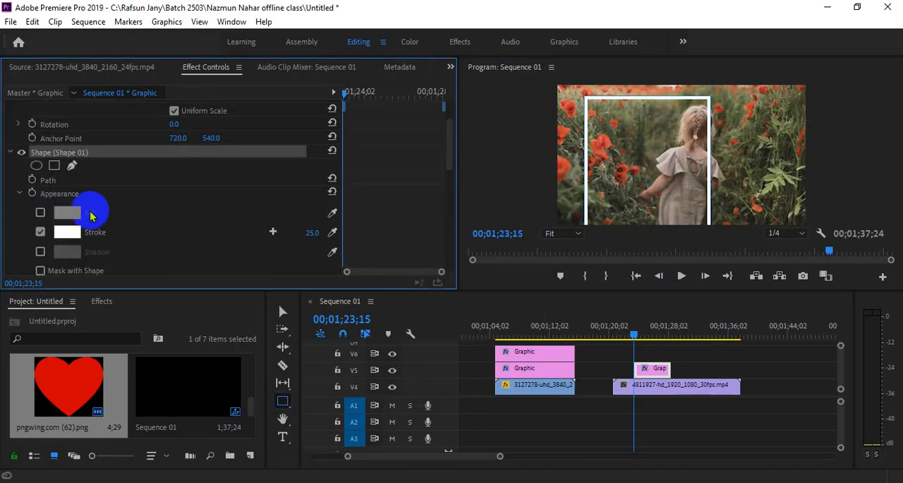
pyautogui.click(40, 213)
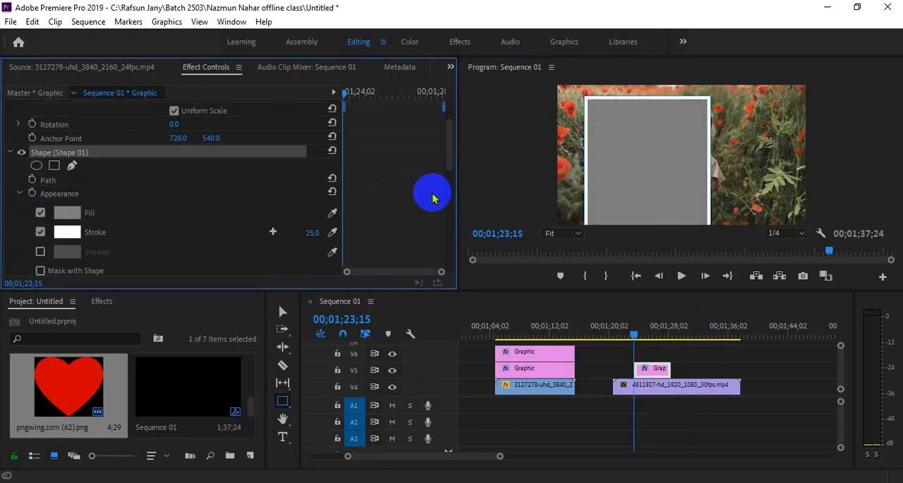
# Step: Move the rectangle to the middle of the frame at 10% preview zoom and extend its clip back to the girl clip's start
pyautogui.click(282, 311)
pyautogui.moveTo(653, 176); pyautogui.dragTo(685, 178)
pyautogui.click(565, 233)
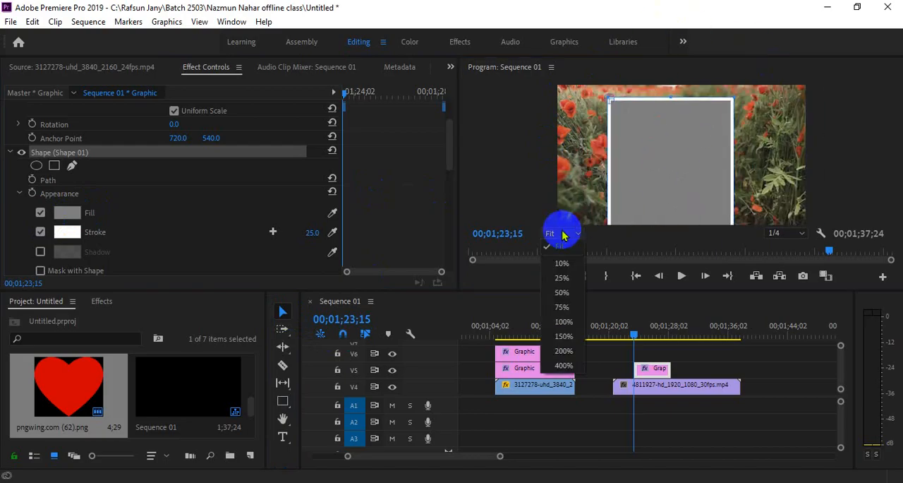
pyautogui.click(571, 274)
pyautogui.moveTo(719, 202); pyautogui.dragTo(651, 160)
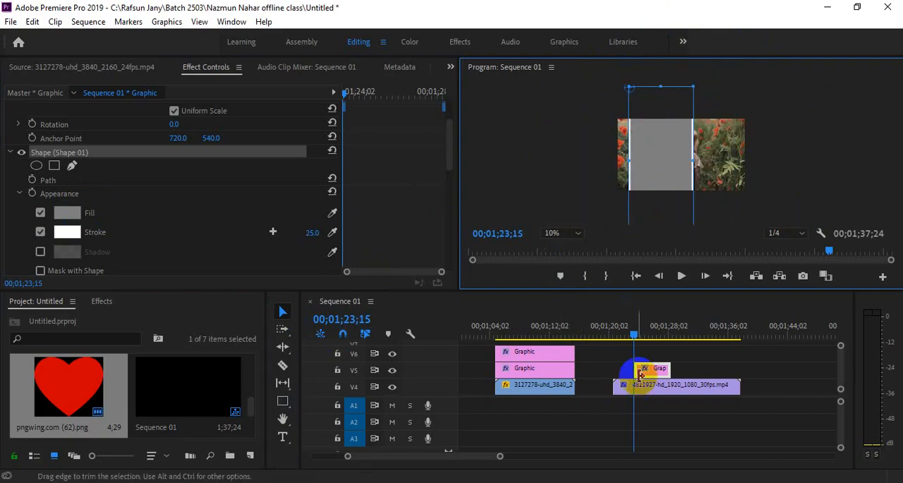
pyautogui.moveTo(634, 367); pyautogui.dragTo(613, 368)
pyautogui.moveTo(663, 182); pyautogui.dragTo(679, 167)
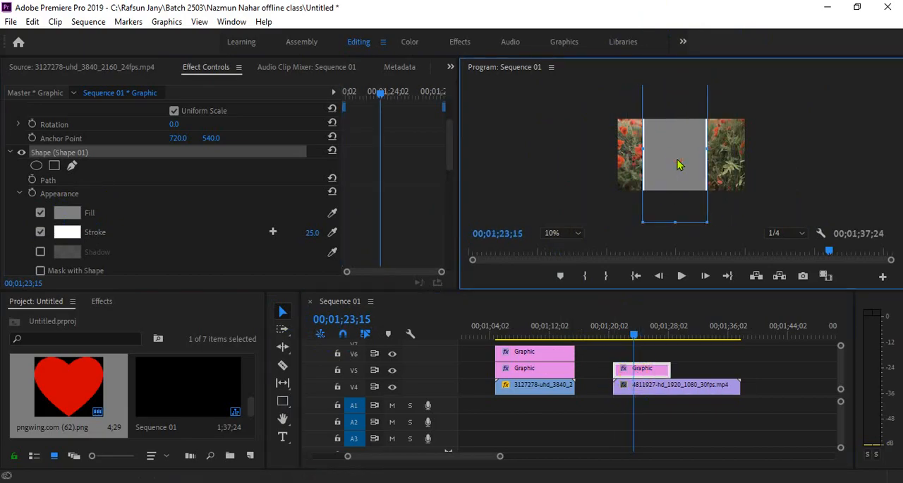
# Step: Rotate the rectangle graphic to 32° and position it as a diagonal band across the middle of the frame
pyautogui.scroll(3, 240, 219)
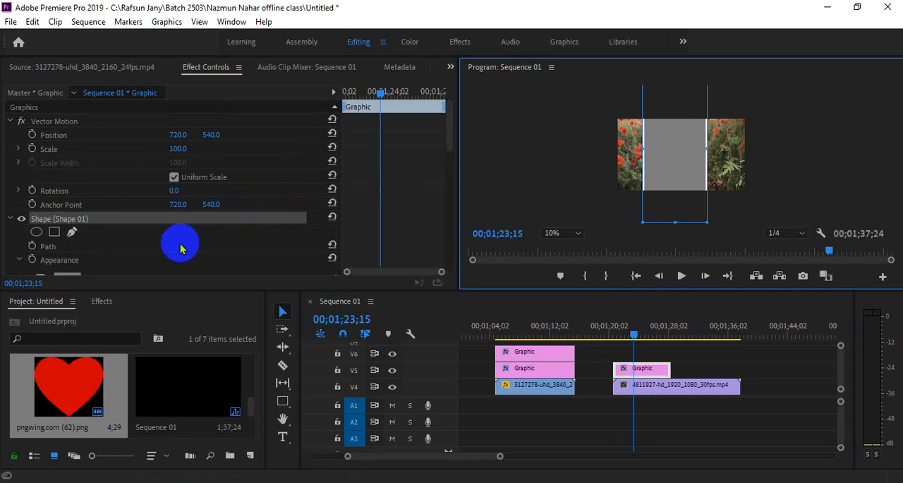
pyautogui.moveTo(174, 190); pyautogui.dragTo(222, 180)
pyautogui.click(668, 154)
pyautogui.moveTo(667, 154); pyautogui.dragTo(610, 151)
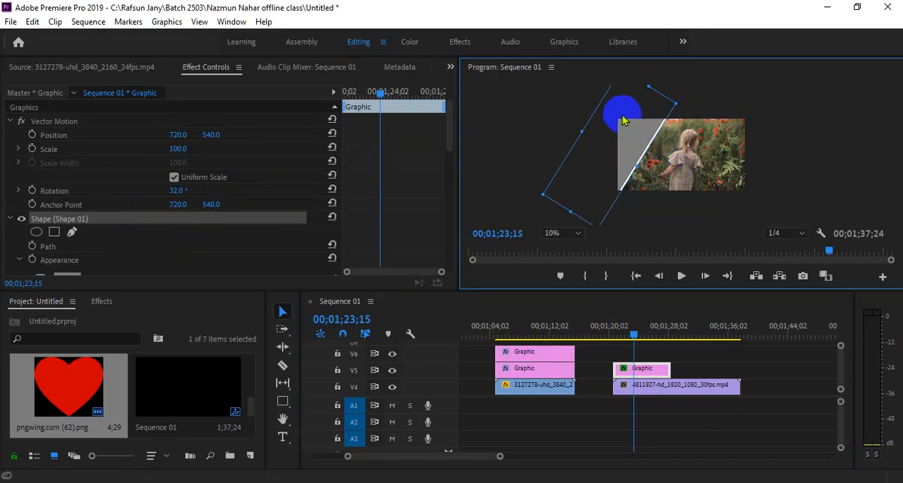
pyautogui.moveTo(607, 125); pyautogui.dragTo(685, 150)
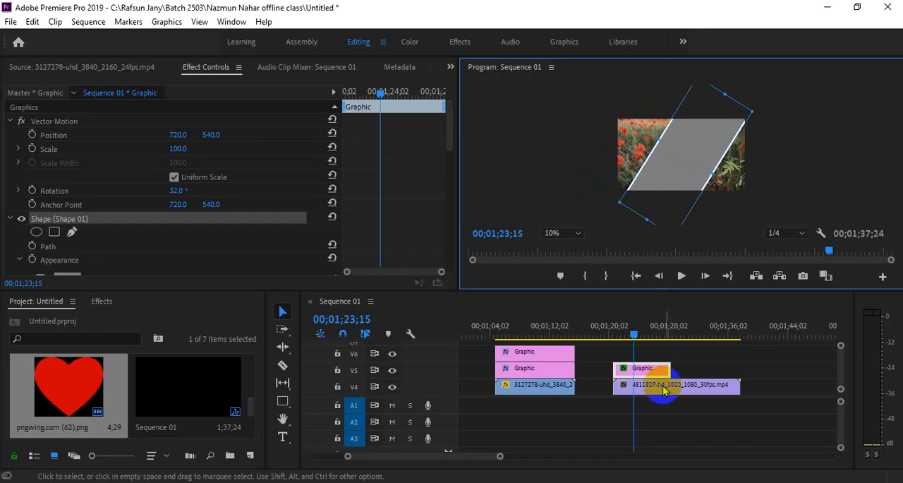
# Step: Apply the Track Matte Key effect to the girl clip on V4 and set its matte to Video 5
pyautogui.click(642, 387)
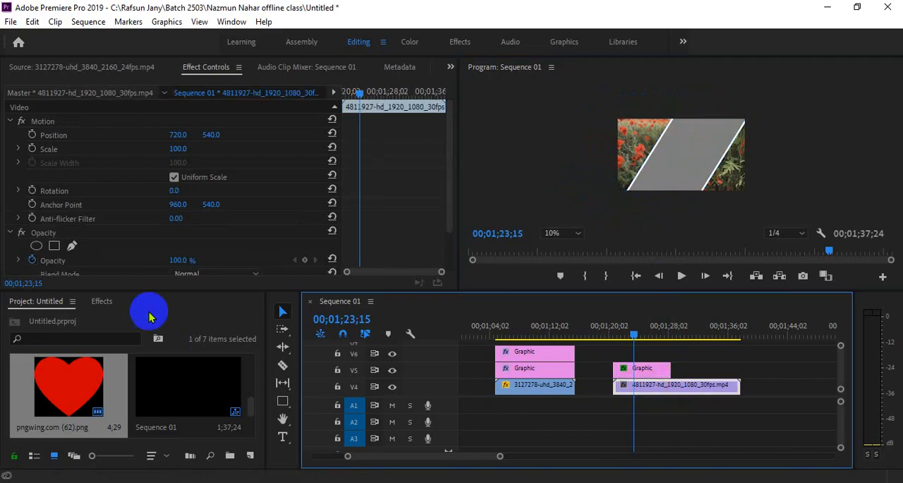
pyautogui.click(102, 300)
pyautogui.click(79, 416)
pyautogui.moveTo(79, 422); pyautogui.dragTo(654, 395)
pyautogui.scroll(-5, 218, 228)
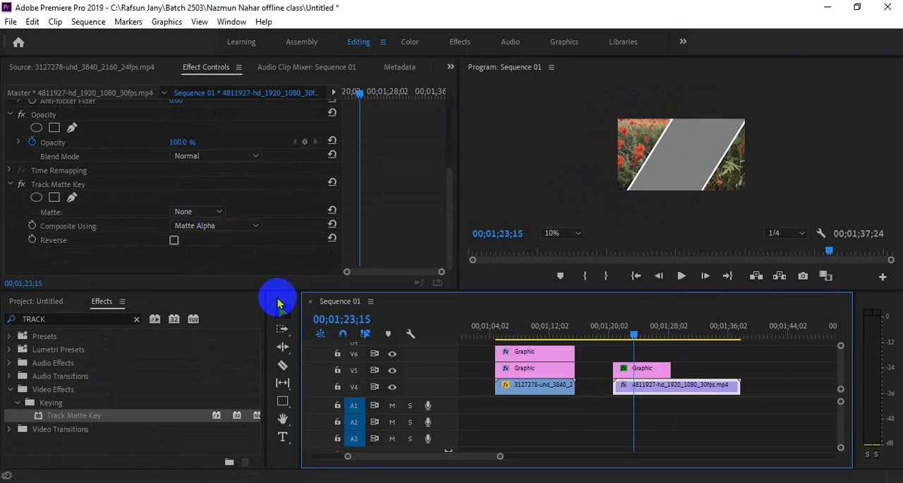
pyautogui.click(191, 211)
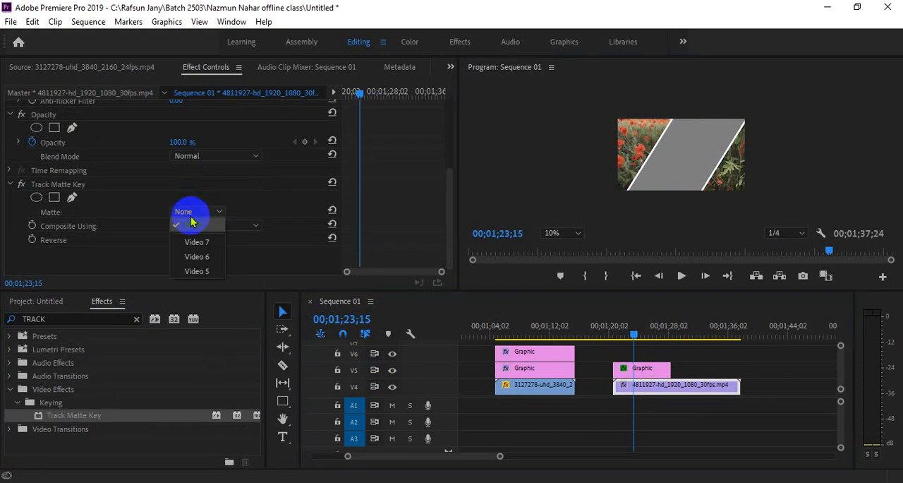
pyautogui.click(196, 271)
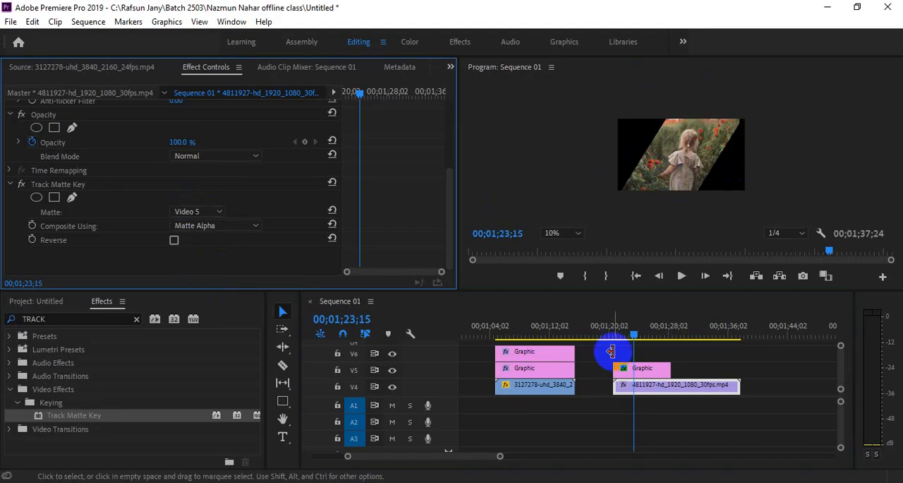
# Step: Set the slanted rectangle graphic's horizontal position to 819 and its scale to 75, previewing at 25% zoom
pyautogui.click(639, 368)
pyautogui.click(568, 234)
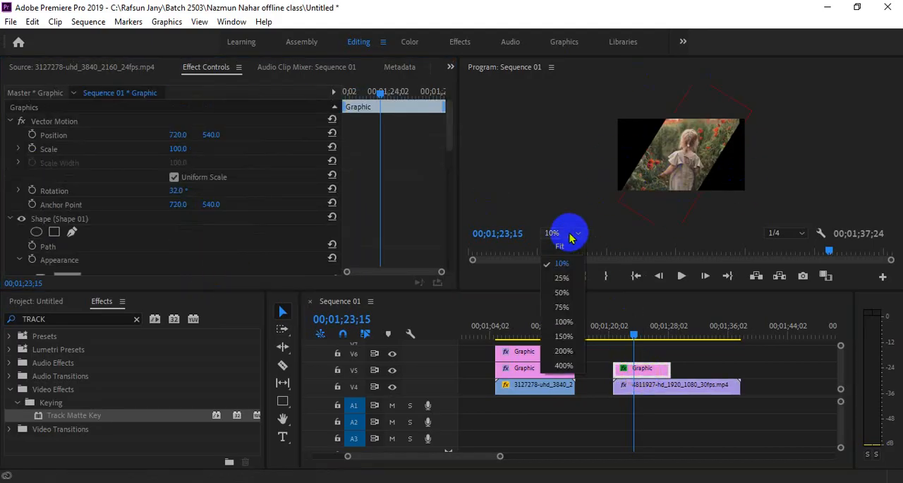
pyautogui.click(570, 276)
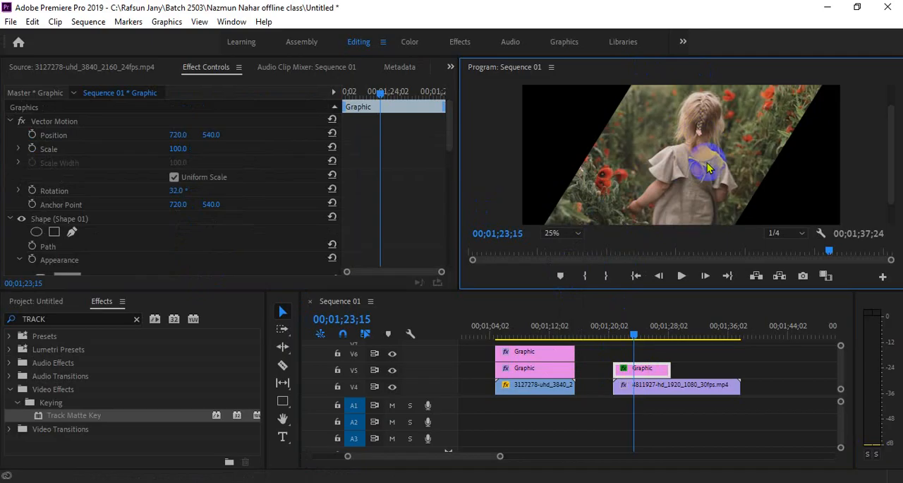
pyautogui.click(648, 370)
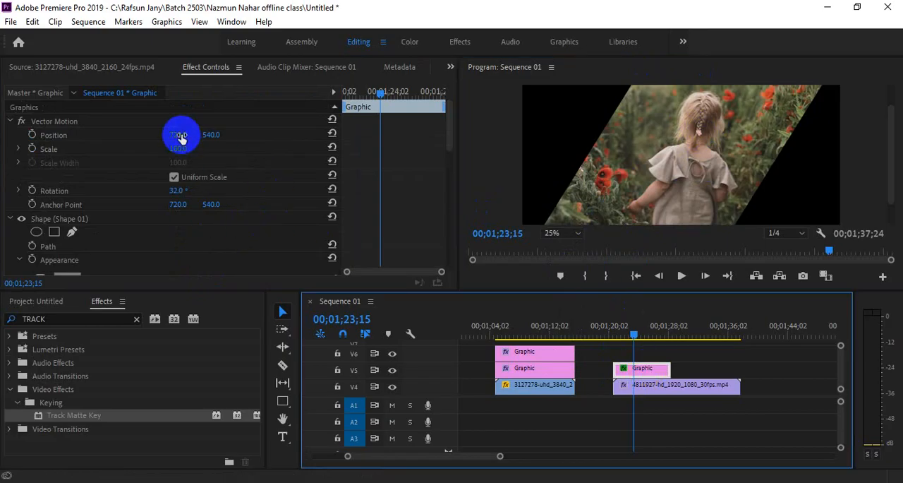
pyautogui.moveTo(181, 135); pyautogui.dragTo(174, 169)
pyautogui.click(641, 368)
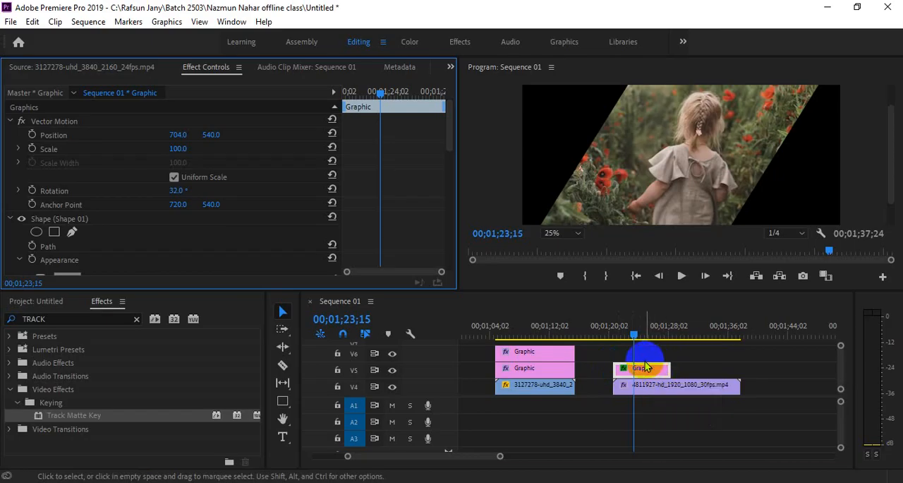
pyautogui.click(641, 367)
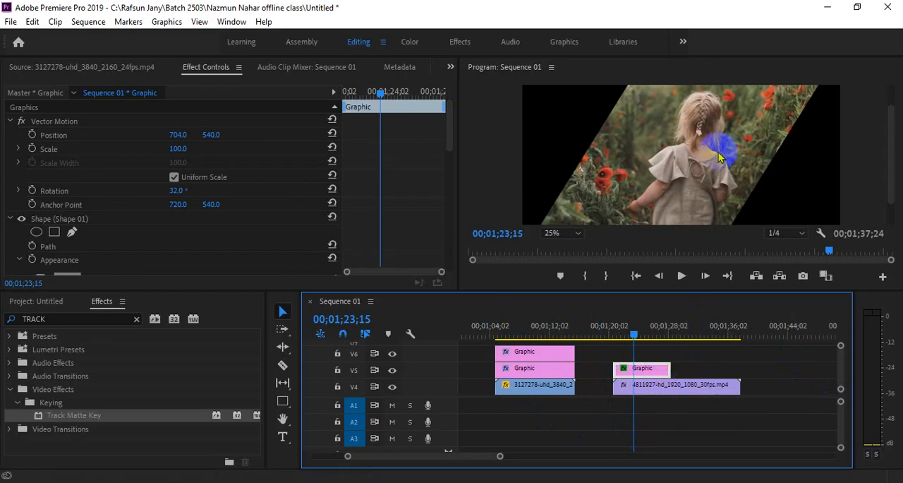
pyautogui.moveTo(179, 139); pyautogui.dragTo(258, 153)
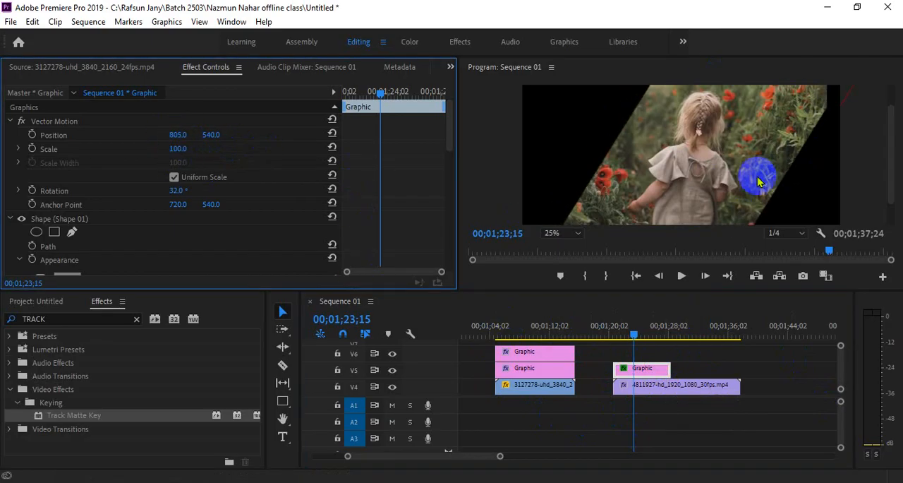
pyautogui.moveTo(180, 147)
pyautogui.mouseDown()
pyautogui.moveTo(164, 143)
pyautogui.moveTo(185, 133)
pyautogui.mouseUp()
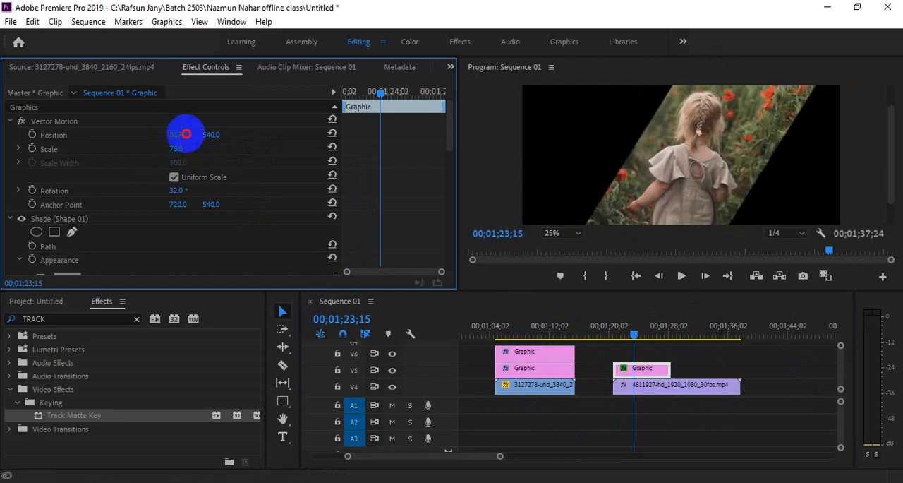
# Step: Set the girl clip's horizontal position to 415 and play the masked result briefly
pyautogui.click(651, 383)
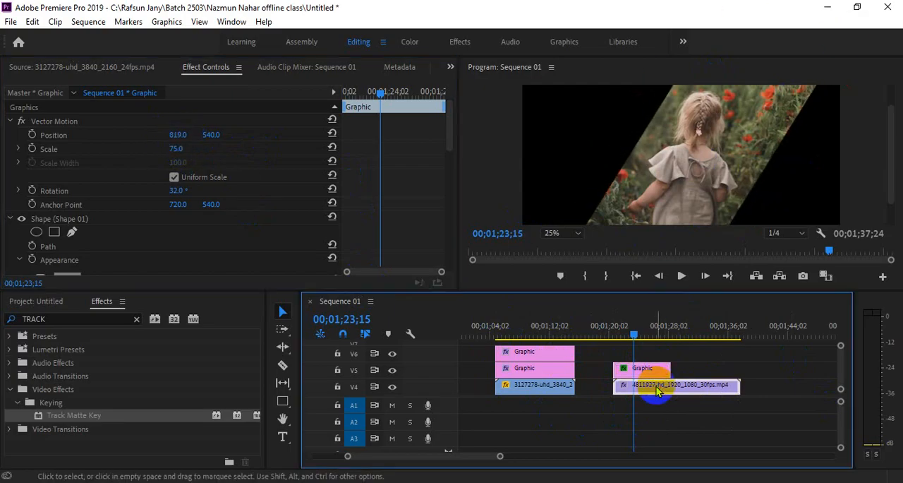
pyautogui.moveTo(177, 133); pyautogui.dragTo(305, 137)
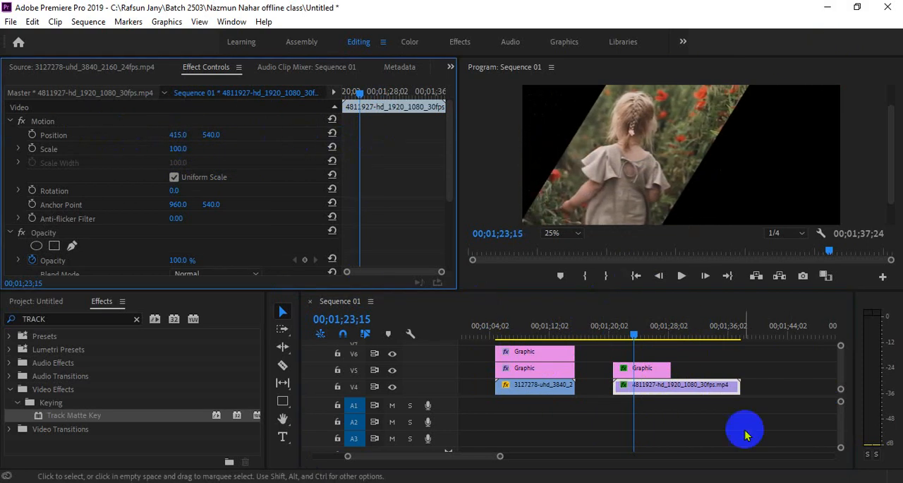
pyautogui.click(657, 368)
pyautogui.press('space')
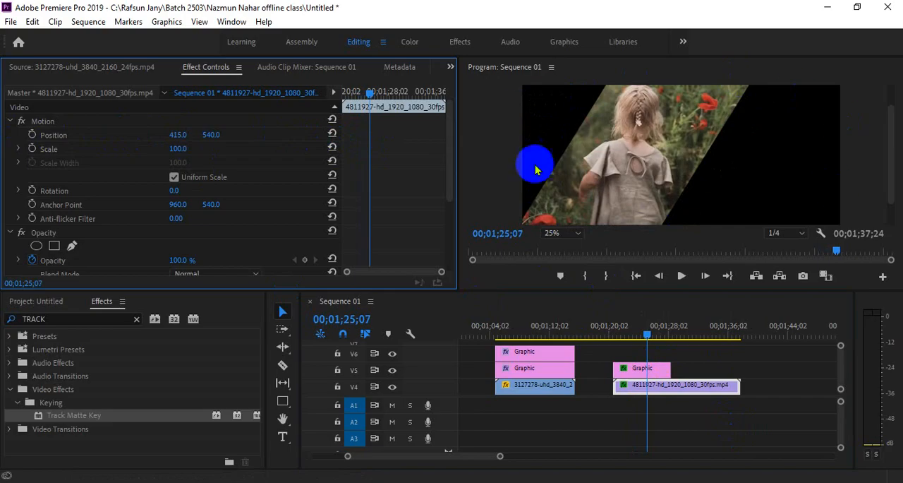
# Step: Create a white (FFFFFF) color matte named Color Matte in the project
pyautogui.click(56, 302)
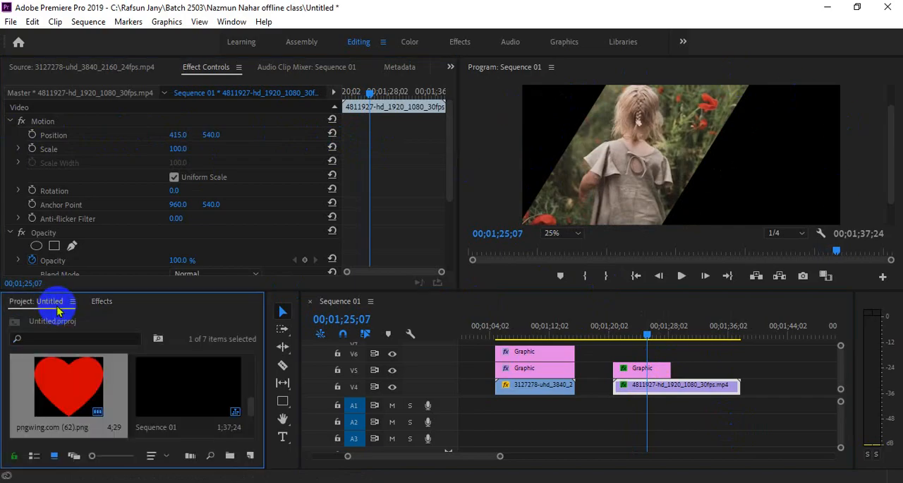
pyautogui.rightClick(210, 315)
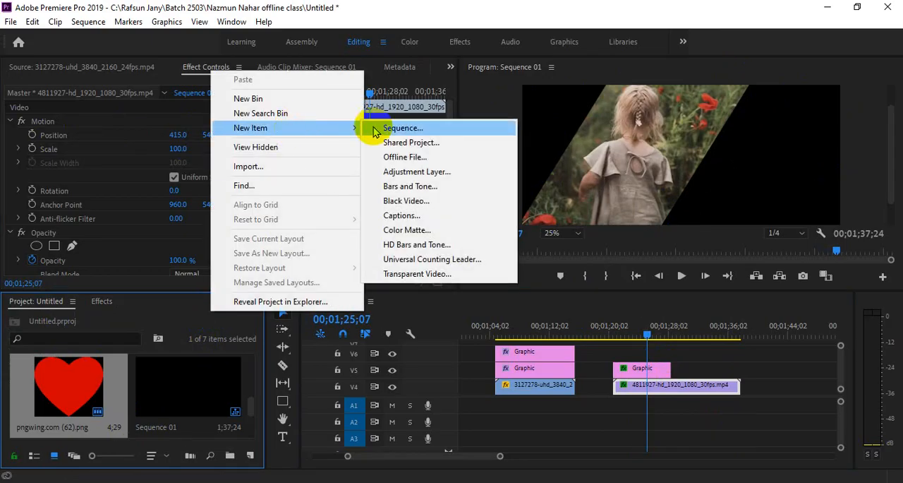
pyautogui.click(402, 230)
pyautogui.click(472, 297)
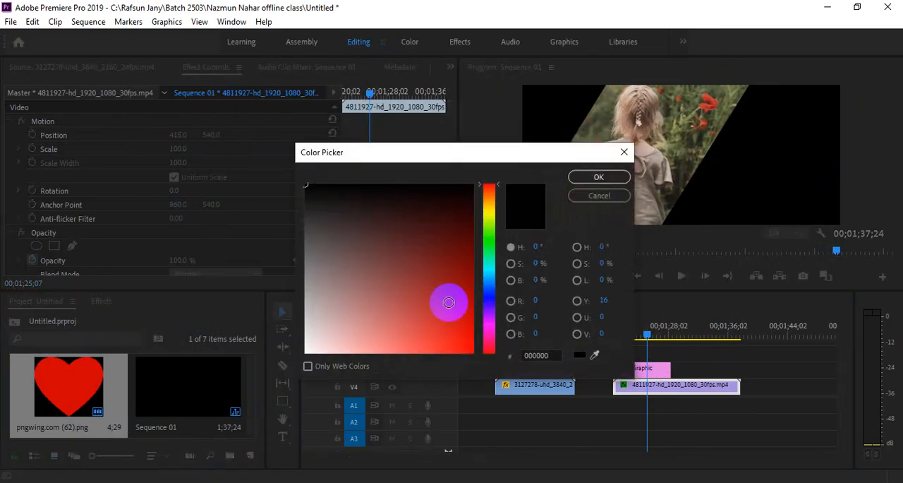
pyautogui.moveTo(447, 302); pyautogui.dragTo(232, 403)
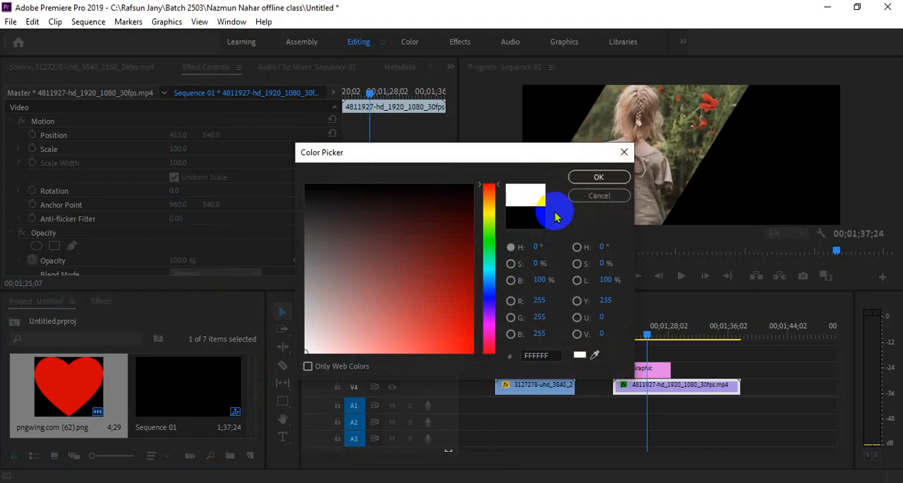
pyautogui.click(598, 176)
pyautogui.click(423, 267)
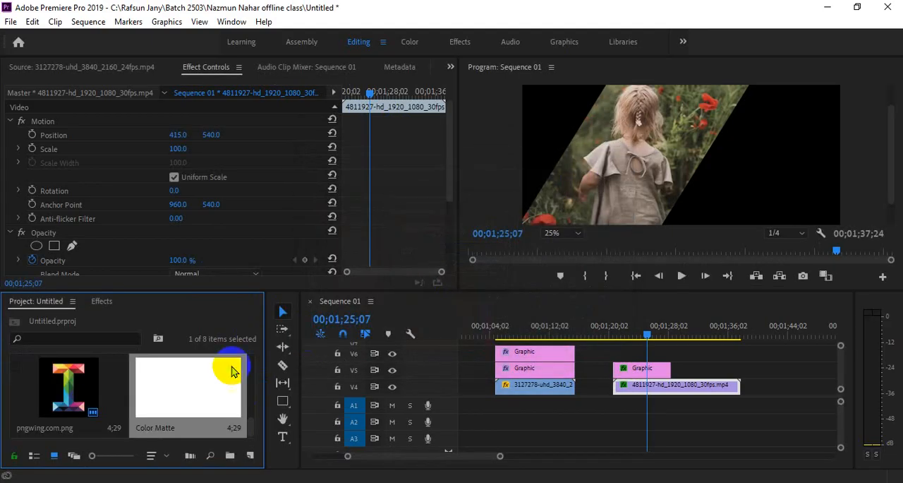
# Step: Move the girl clip and its graphic up to V5 and V6, and fit the white color matte beneath them on V4
pyautogui.moveTo(232, 372); pyautogui.dragTo(776, 386)
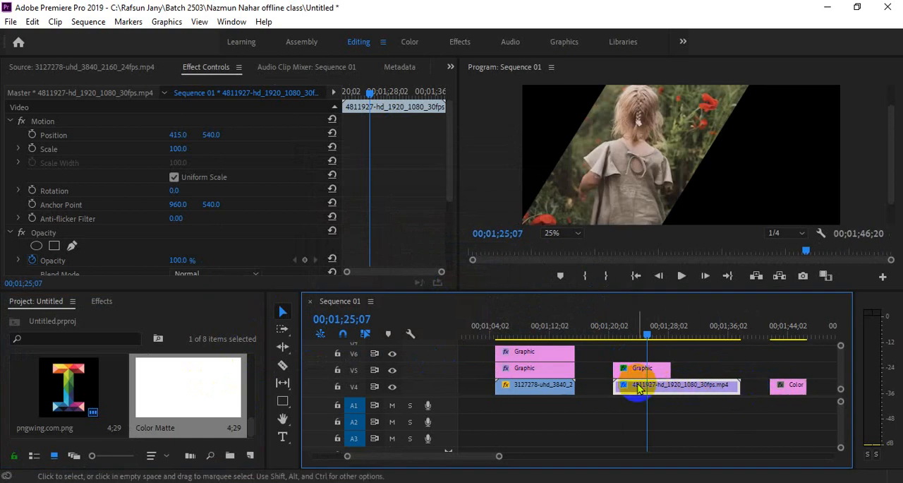
pyautogui.moveTo(605, 351); pyautogui.dragTo(642, 372)
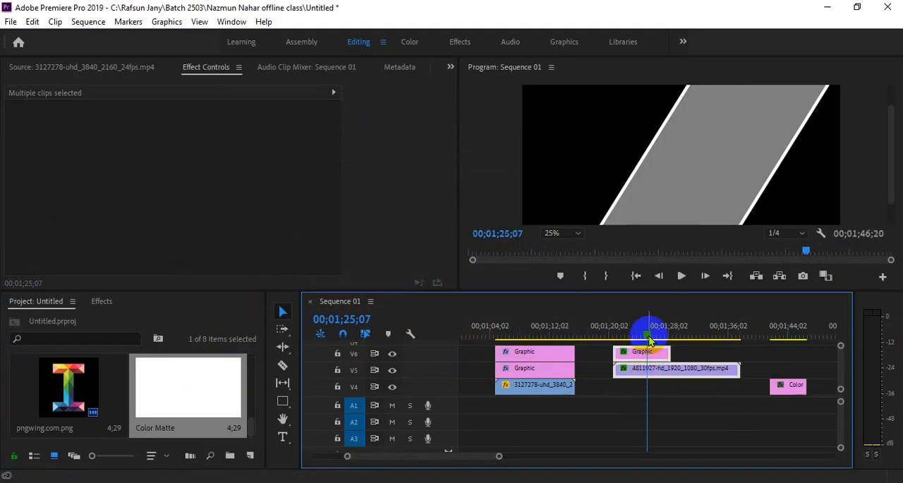
pyautogui.moveTo(783, 385); pyautogui.dragTo(740, 385)
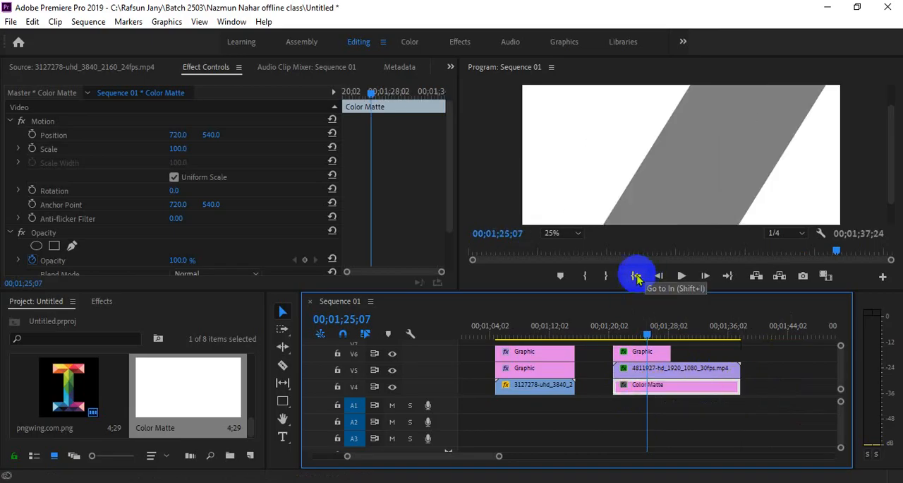
pyautogui.click(768, 379)
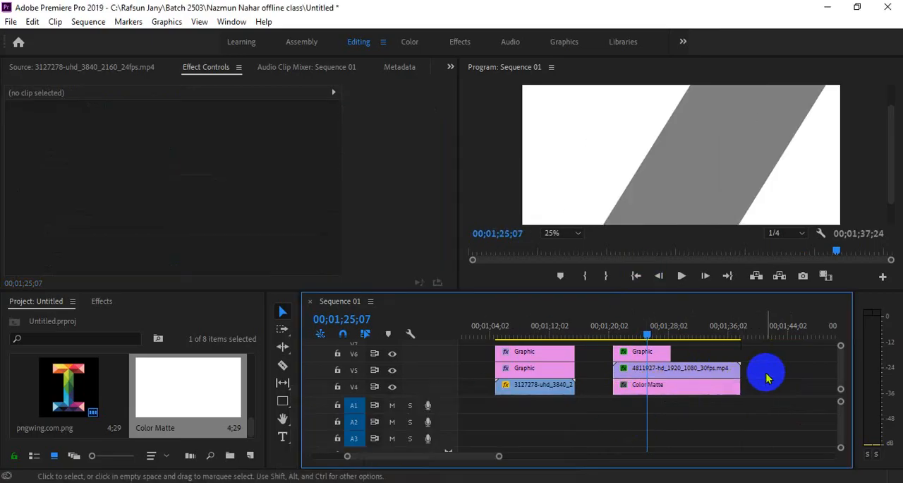
# Step: Set the Track Matte Key matte of the girl clip on V5 to Video 6
pyautogui.click(712, 370)
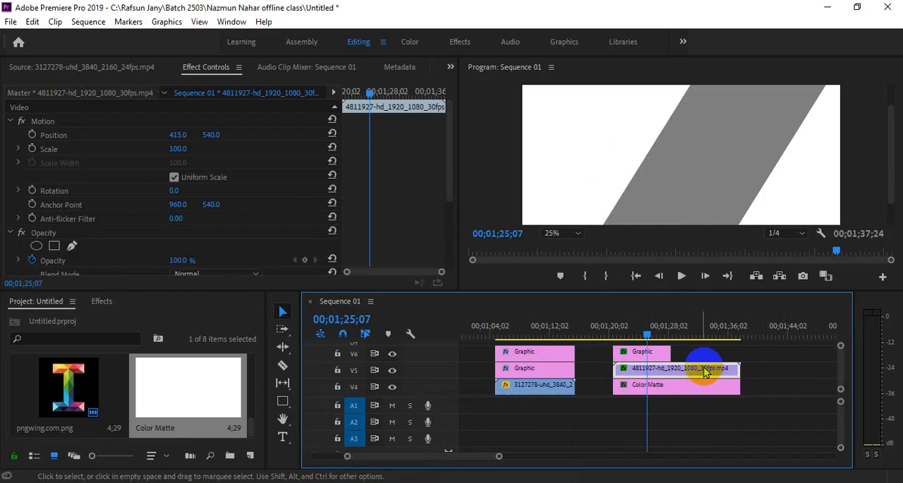
pyautogui.click(652, 374)
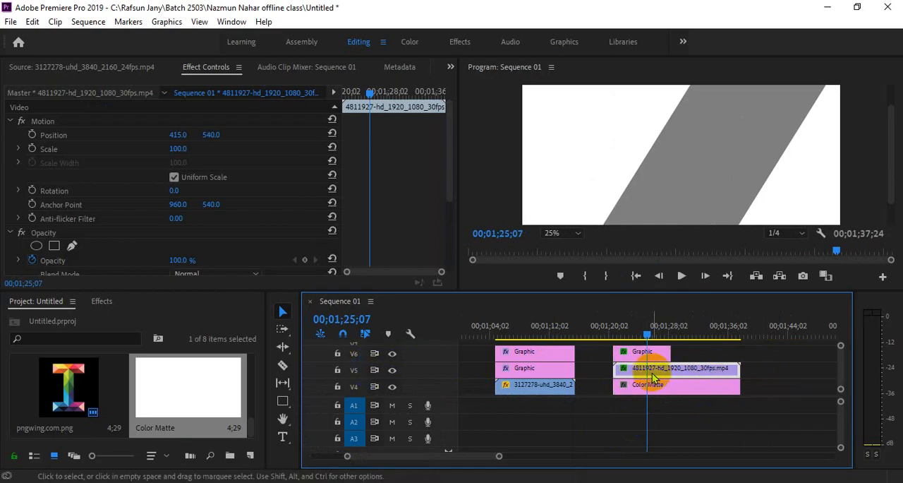
pyautogui.scroll(-5, 238, 236)
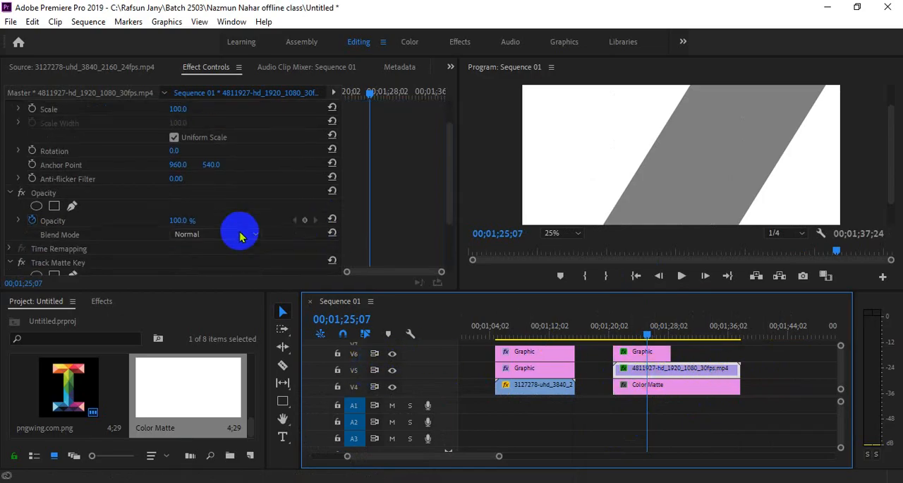
pyautogui.scroll(-1, 145, 239)
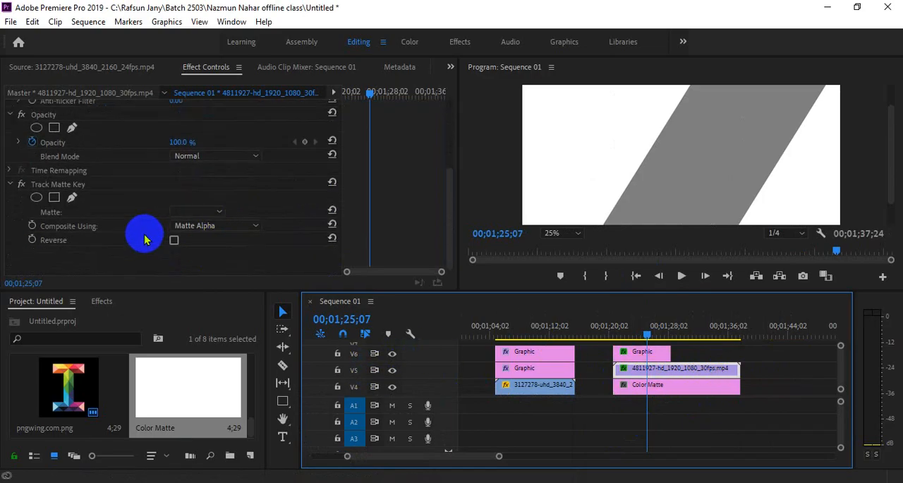
pyautogui.click(218, 212)
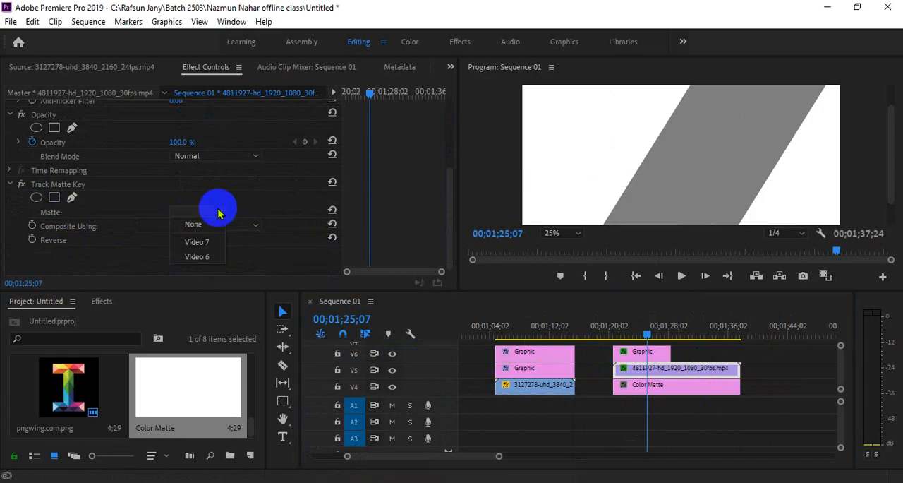
pyautogui.click(212, 256)
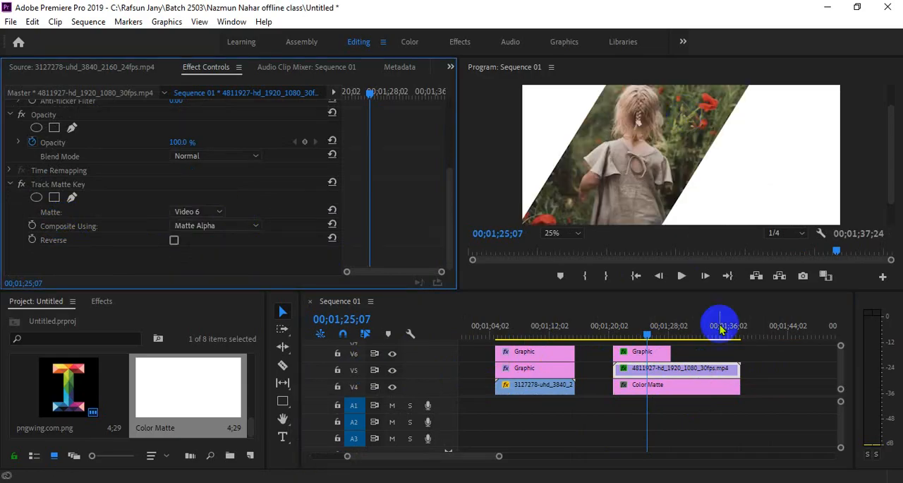
# Step: Enlarge the video track area and trim the girl clip on V5 to end with the slanted graphic above it
pyautogui.click(675, 390)
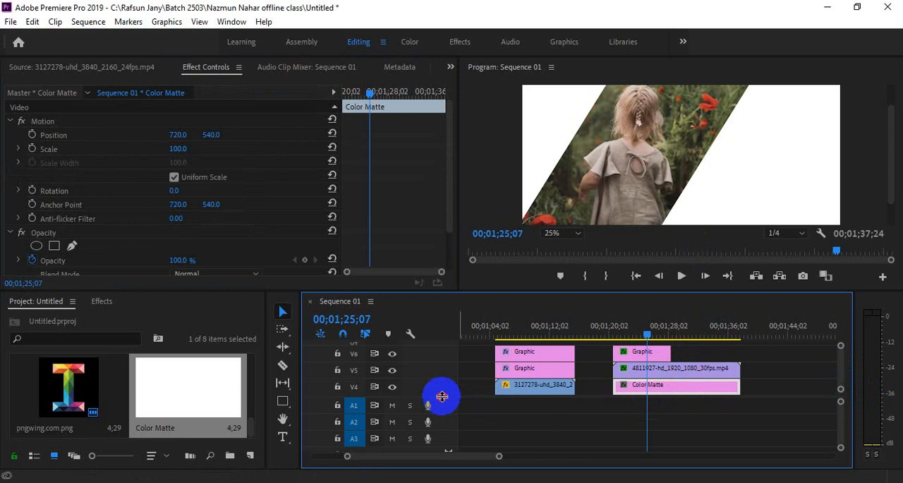
pyautogui.moveTo(441, 397); pyautogui.dragTo(443, 429)
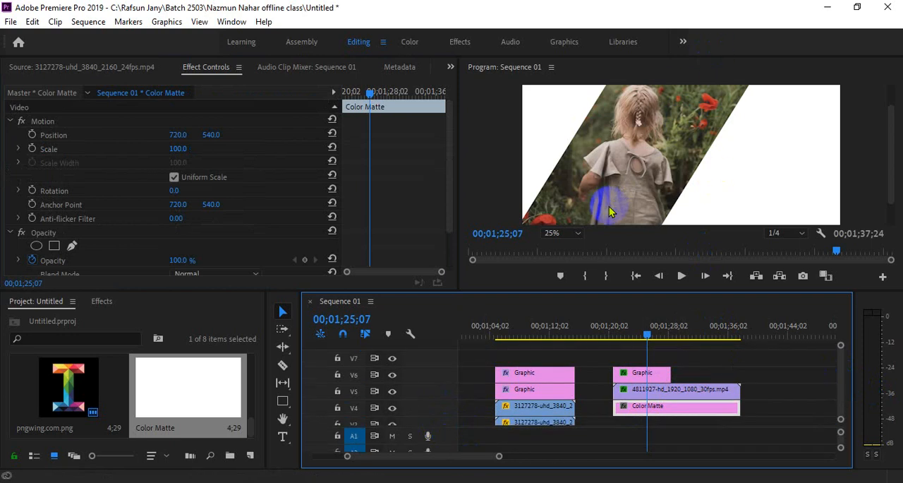
pyautogui.click(749, 385)
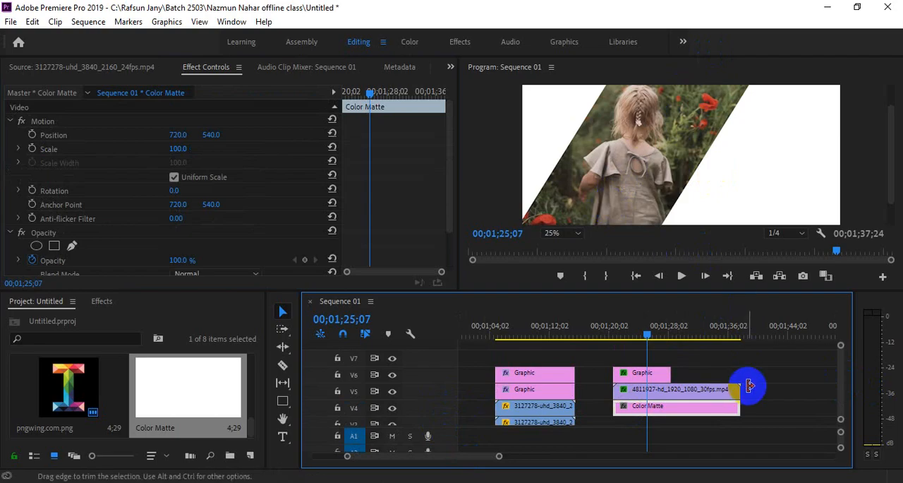
pyautogui.moveTo(745, 385); pyautogui.dragTo(674, 386)
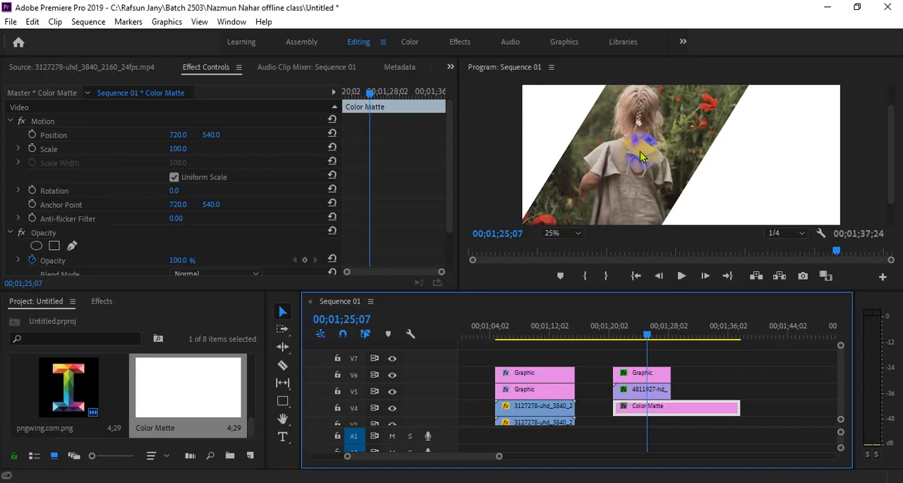
pyautogui.click(648, 378)
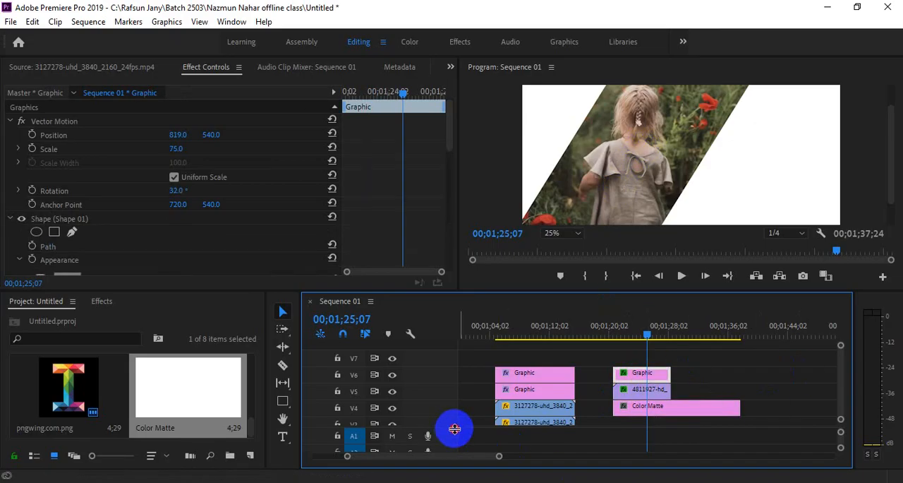
pyautogui.moveTo(454, 428); pyautogui.dragTo(470, 437)
pyautogui.click(653, 376)
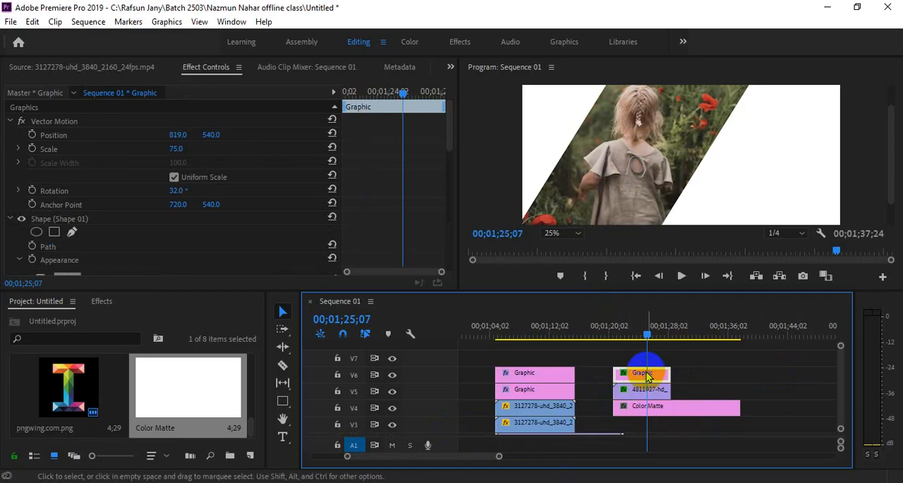
pyautogui.moveTo(647, 377); pyautogui.dragTo(716, 359)
pyautogui.moveTo(674, 327); pyautogui.dragTo(696, 329)
pyautogui.click(662, 337)
pyautogui.click(692, 361)
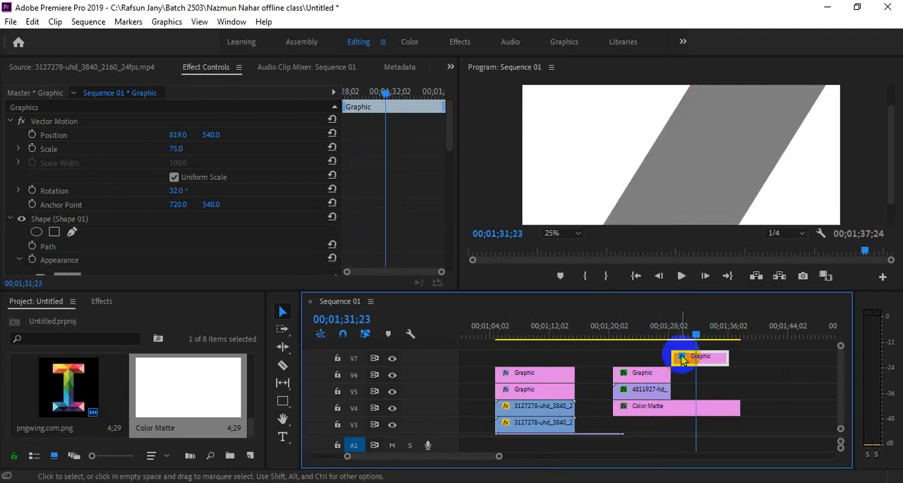
pyautogui.moveTo(682, 360); pyautogui.dragTo(649, 356)
pyautogui.click(664, 328)
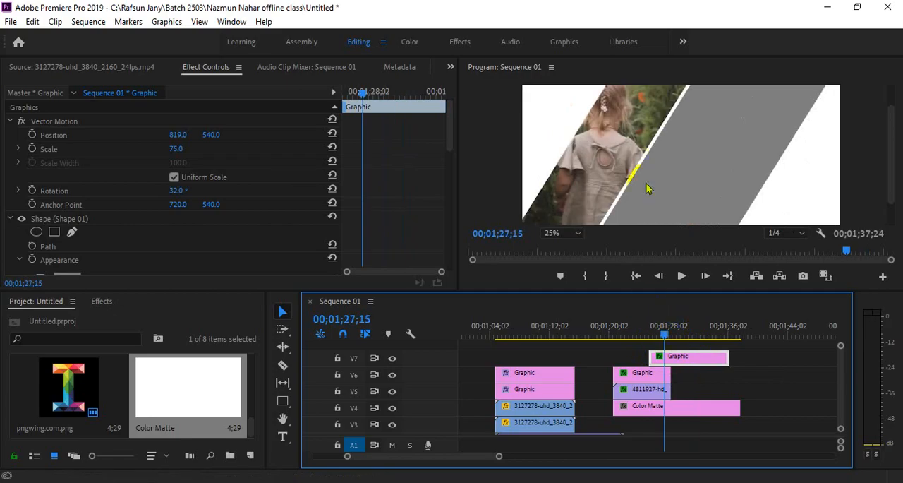
pyautogui.moveTo(649, 352); pyautogui.dragTo(672, 355)
pyautogui.press('Delete')
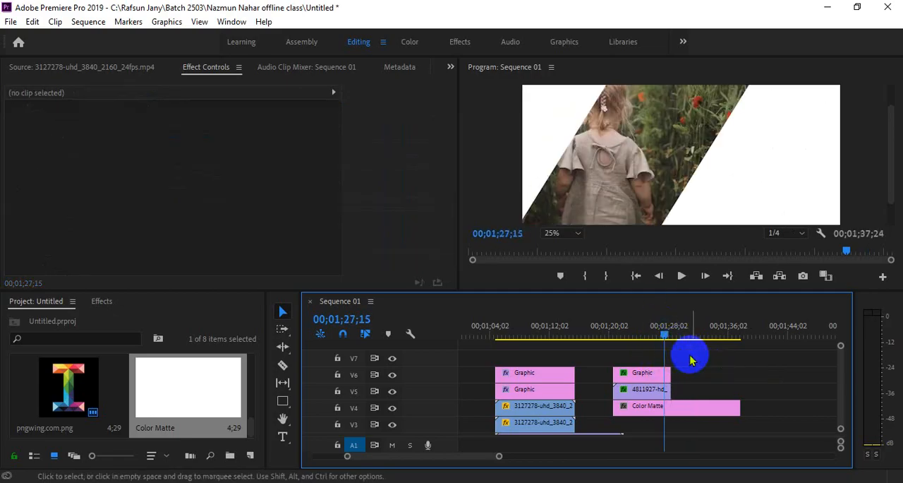
# Step: Mark a short range of the hand-with-flowers clip 3127278-uhd_3840_2160_24fps.mp4 and place it on V7 above the slanted graphic
pyautogui.click(642, 373)
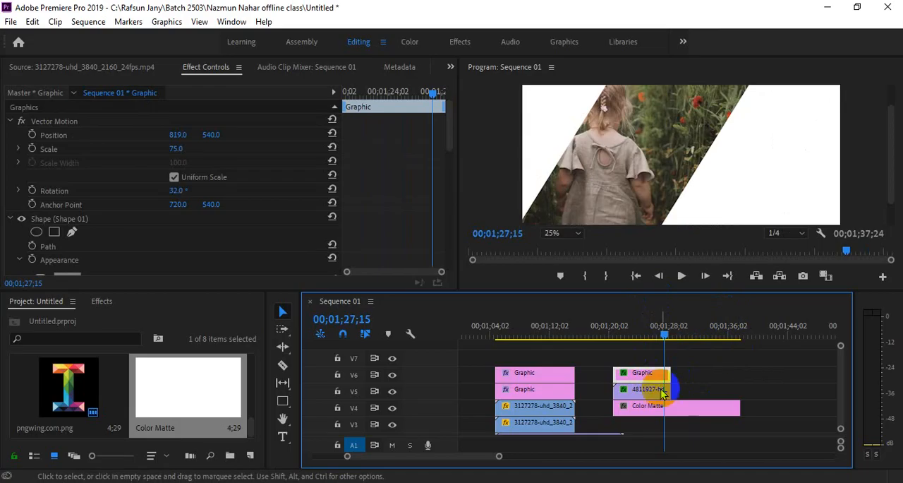
pyautogui.scroll(3, 169, 388)
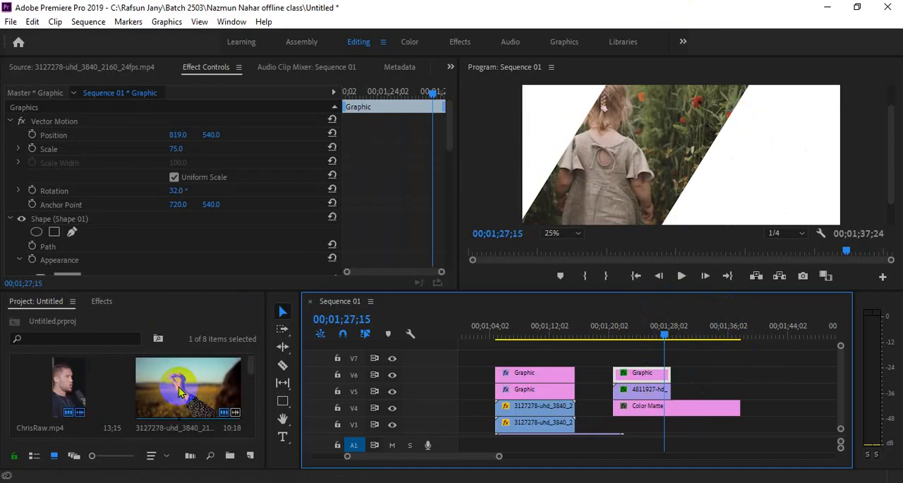
pyautogui.click(84, 66)
pyautogui.doubleClick(178, 364)
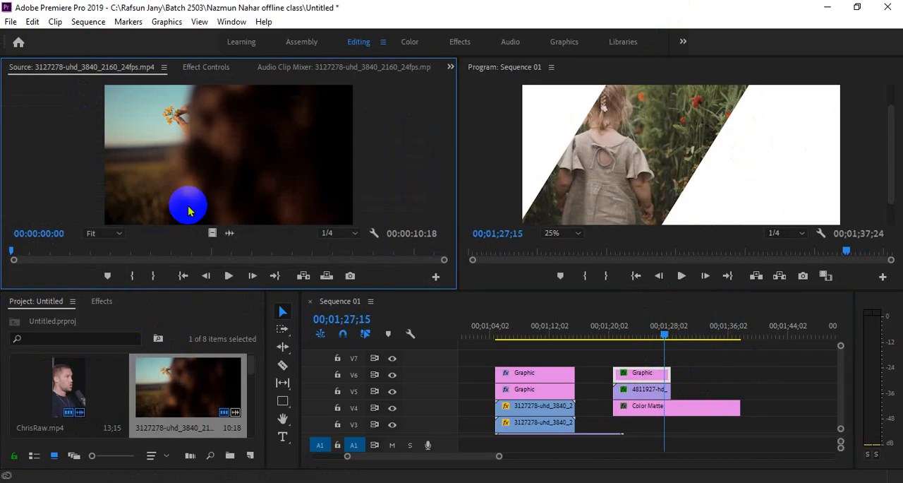
pyautogui.moveTo(154, 249)
pyautogui.mouseDown()
pyautogui.moveTo(104, 249)
pyautogui.moveTo(180, 253)
pyautogui.moveTo(685, 376)
pyautogui.moveTo(727, 374)
pyautogui.moveTo(695, 357)
pyautogui.moveTo(643, 357)
pyautogui.mouseUp()
pyautogui.press('i')
pyautogui.press('o')
pyautogui.click(631, 328)
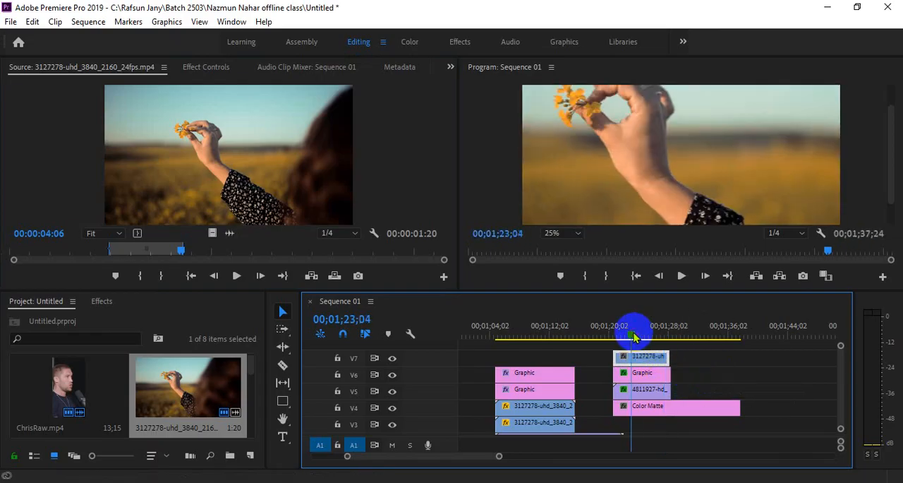
# Step: Set the program monitor zoom to Fit and trim the hand clip on V7 to end with the graphic beneath it
pyautogui.click(568, 234)
pyautogui.click(564, 244)
pyautogui.click(637, 361)
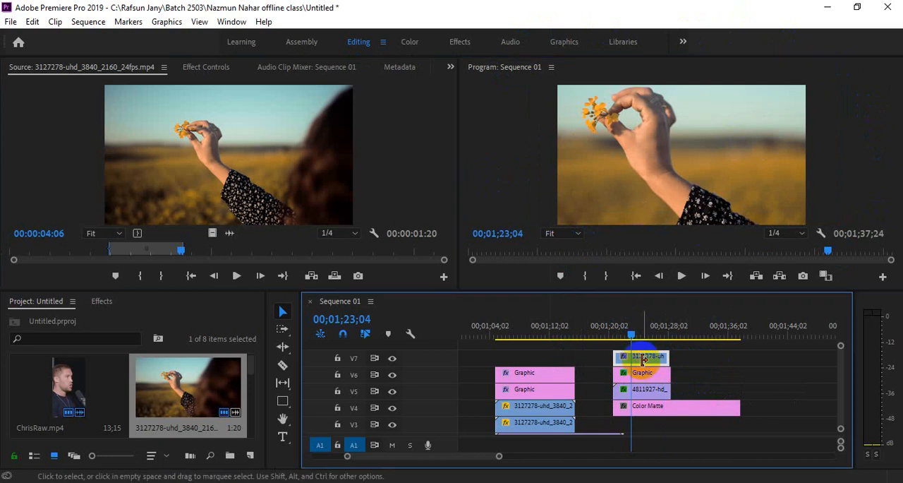
pyautogui.click(837, 389)
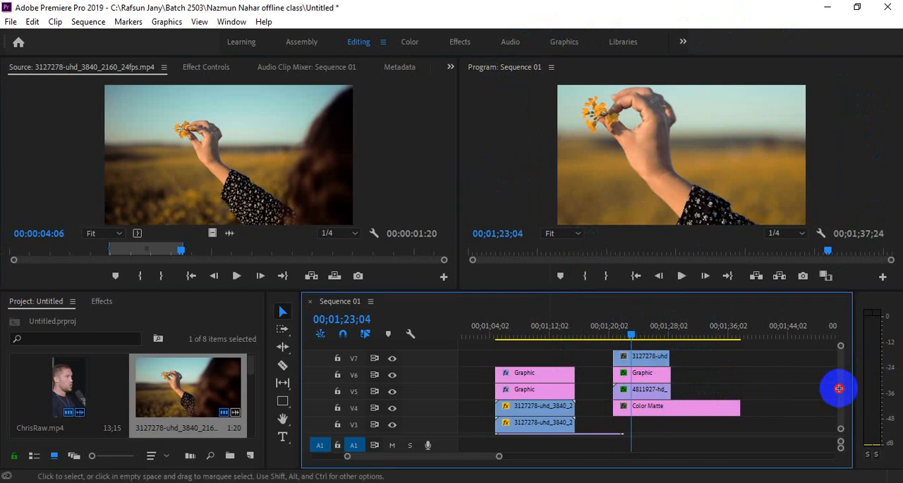
pyautogui.scroll(-3, 838, 389)
pyautogui.scroll(2, 842, 389)
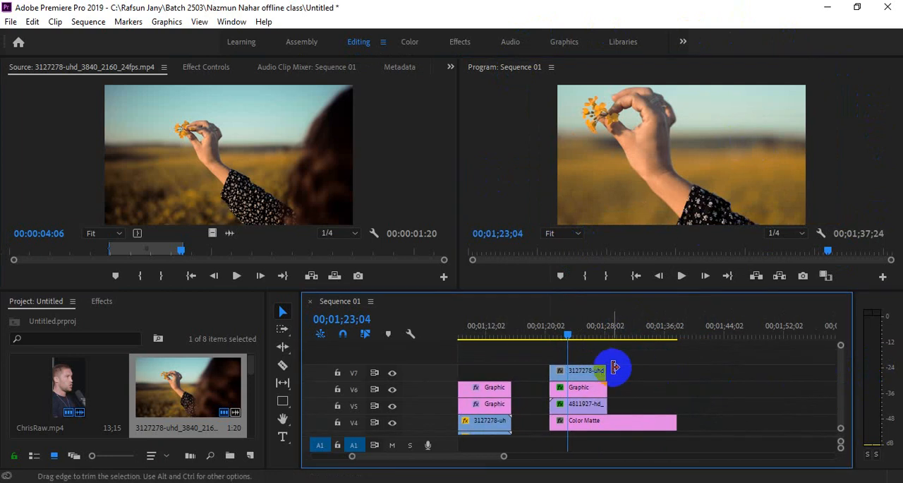
pyautogui.moveTo(606, 368); pyautogui.dragTo(607, 369)
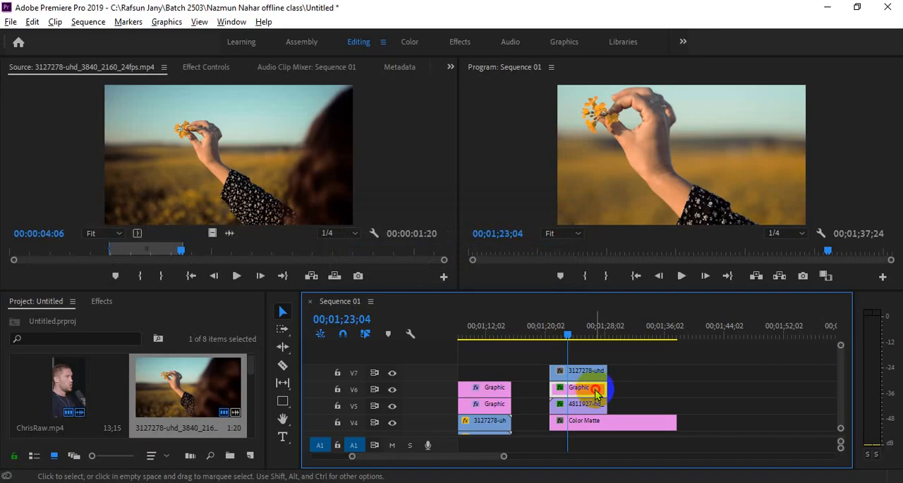
# Step: Duplicate the slanted graphic from V6 onto V8 and set the copy's horizontal position to 156
pyautogui.moveTo(595, 390); pyautogui.dragTo(596, 359)
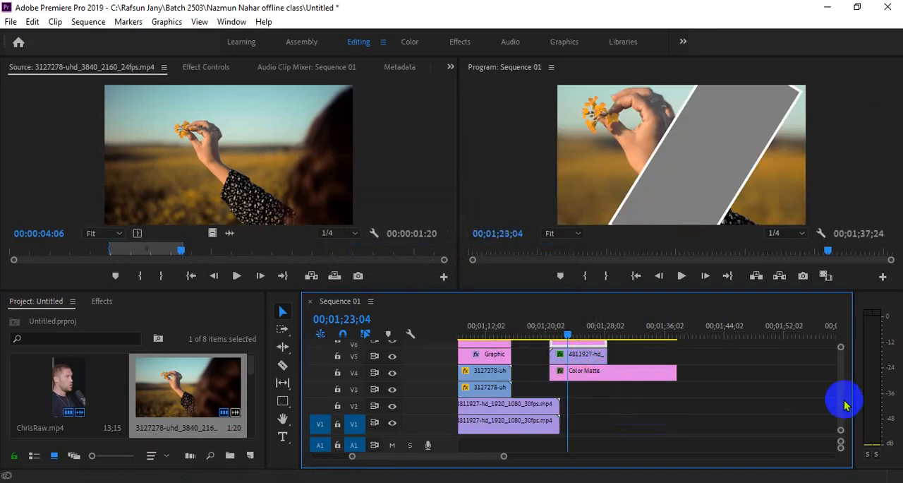
pyautogui.moveTo(847, 404); pyautogui.dragTo(842, 377)
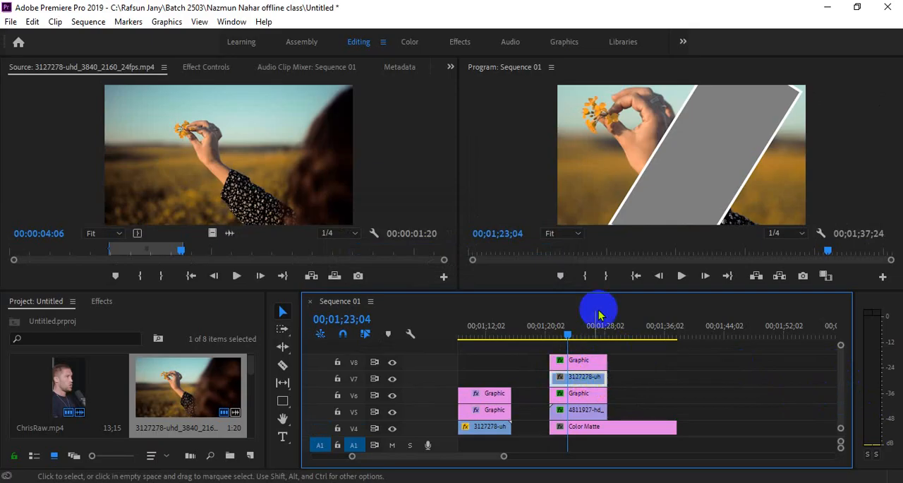
pyautogui.click(585, 376)
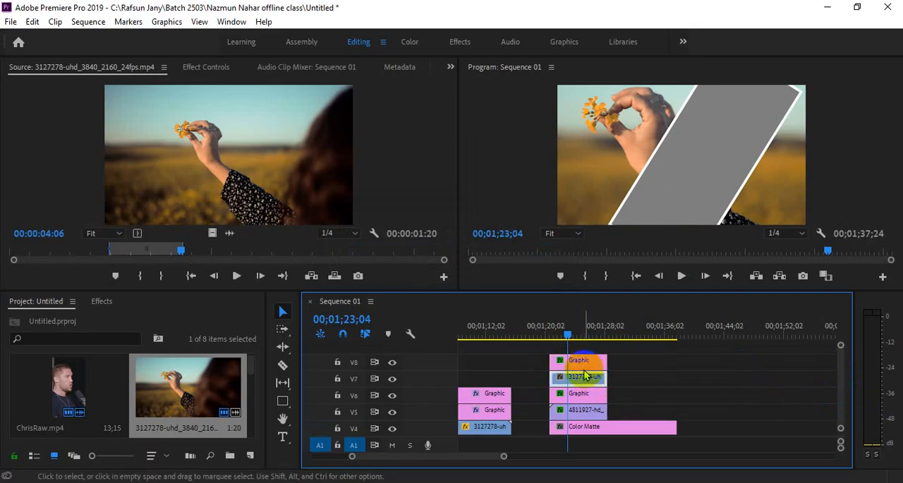
pyautogui.click(203, 69)
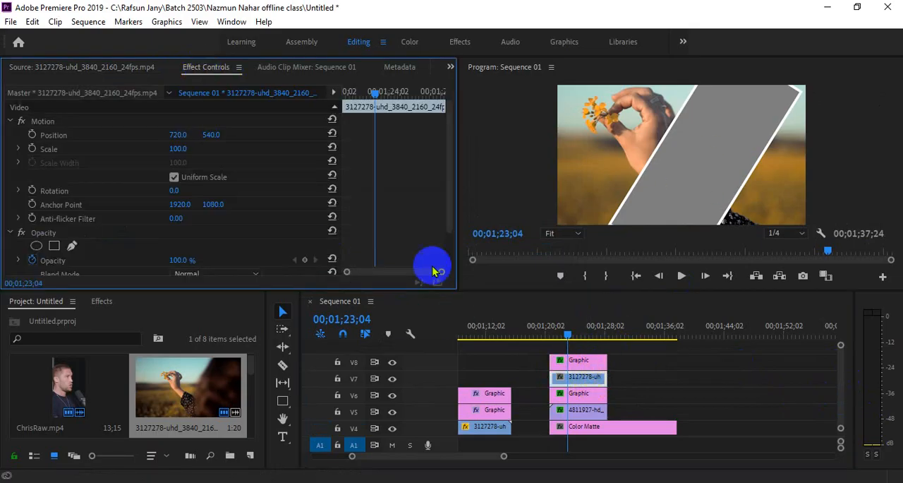
pyautogui.click(585, 364)
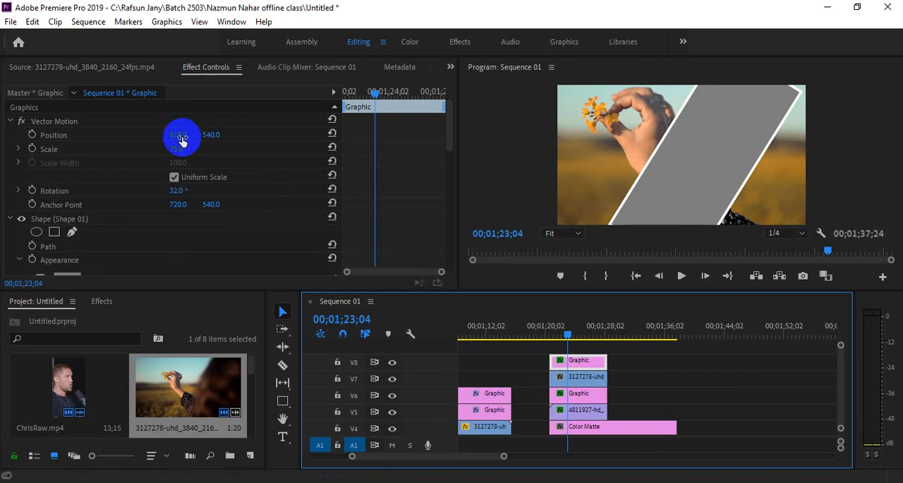
pyautogui.moveTo(181, 139)
pyautogui.mouseDown()
pyautogui.moveTo(103, 126)
pyautogui.moveTo(181, 133)
pyautogui.mouseUp()
# Step: Apply the Track Matte Key effect to the hand clip on V7 and bring up its matte settings
pyautogui.click(587, 376)
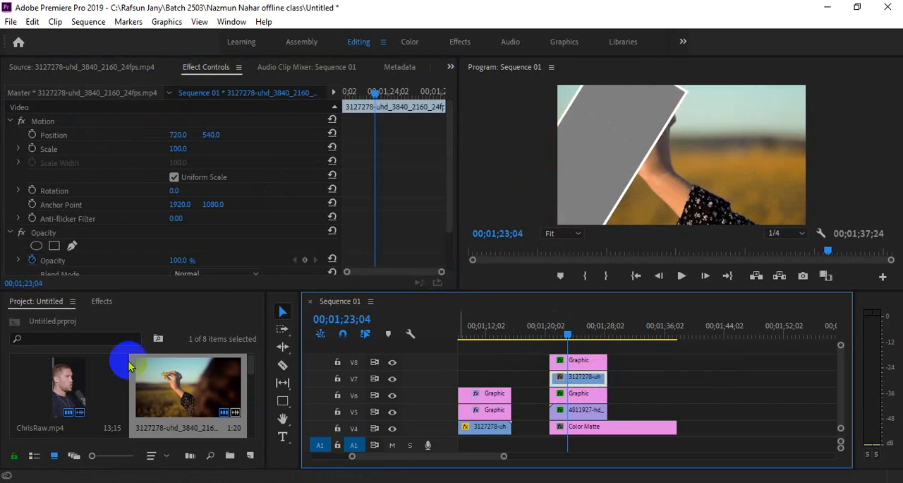
pyautogui.click(102, 301)
pyautogui.moveTo(76, 415); pyautogui.dragTo(567, 390)
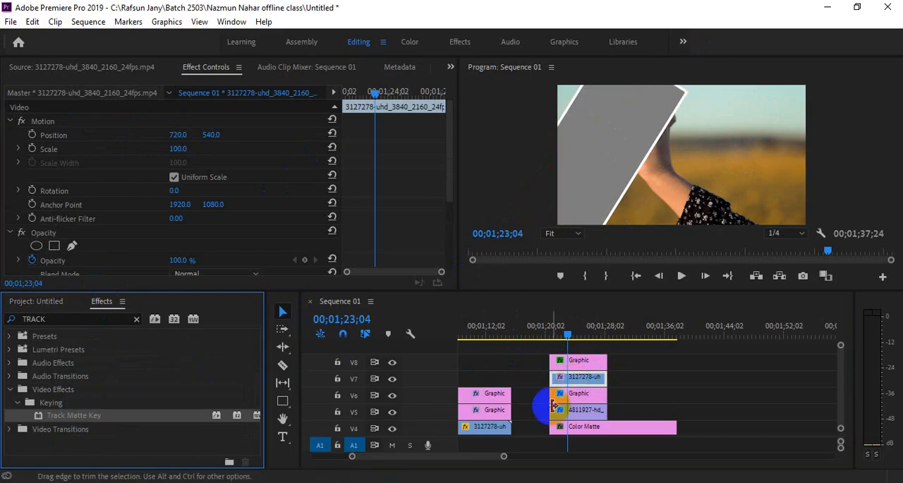
pyautogui.click(578, 379)
pyautogui.scroll(-2, 246, 230)
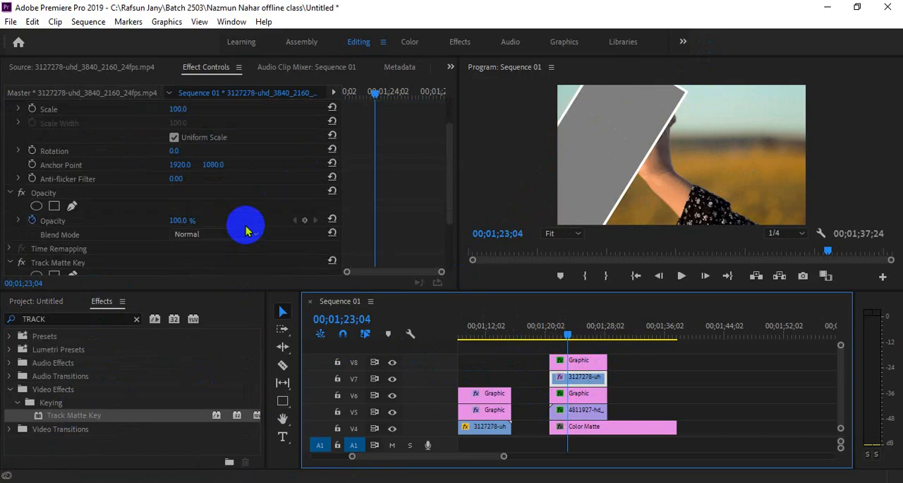
pyautogui.scroll(-3, 246, 230)
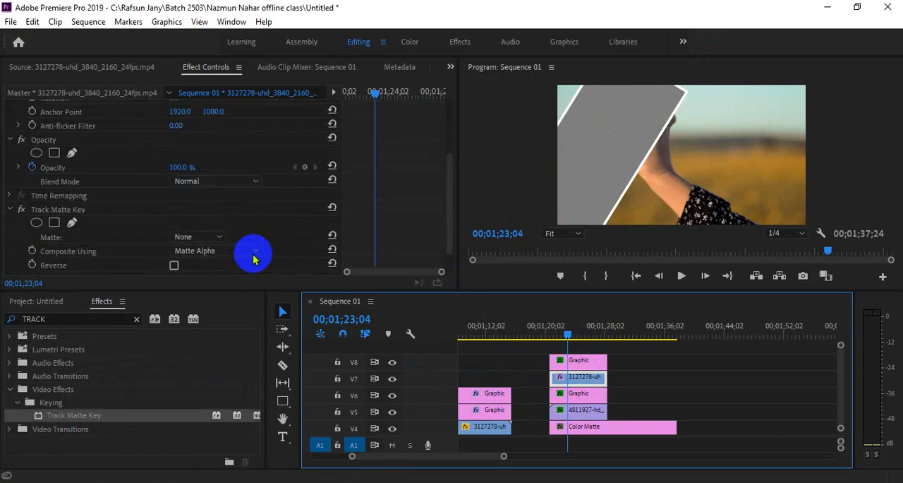
# Step: Examine the shape, transform and motion properties of the slanted graphic on V8
pyautogui.click(583, 381)
pyautogui.click(577, 361)
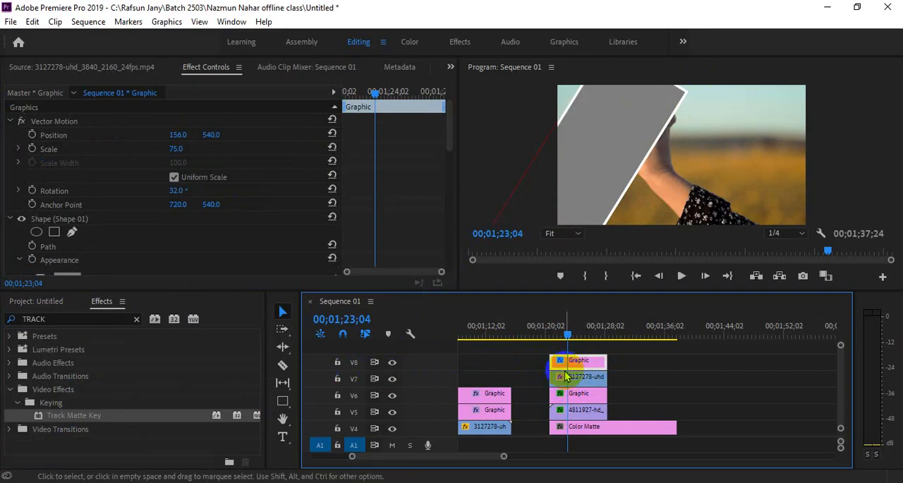
pyautogui.scroll(-3, 217, 244)
pyautogui.scroll(2, 216, 245)
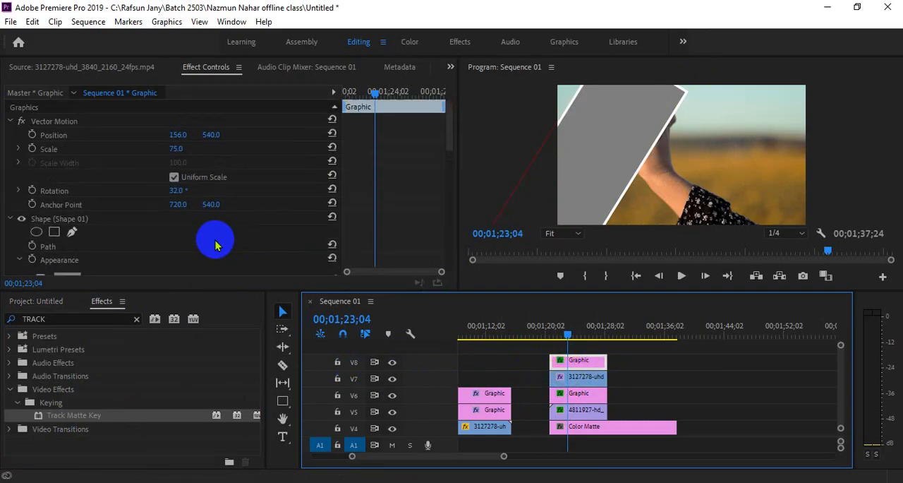
pyautogui.scroll(-10, 217, 245)
pyautogui.scroll(-4, 216, 248)
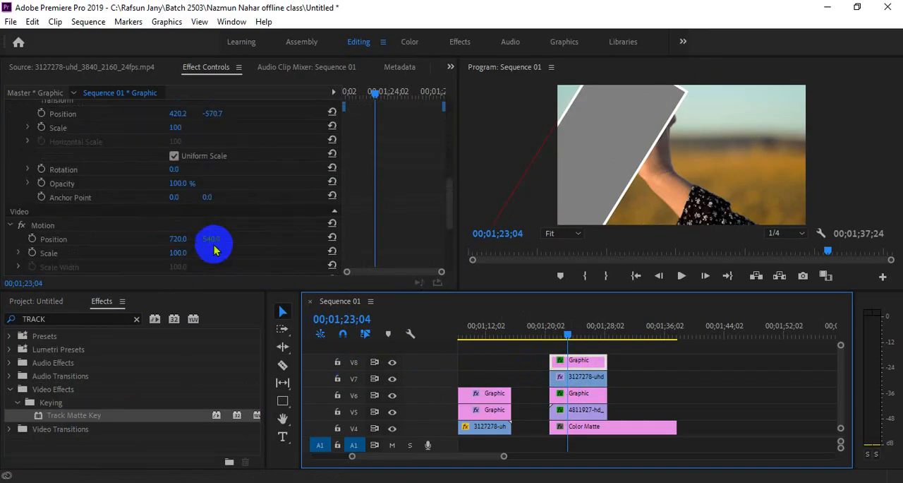
pyautogui.scroll(-6, 216, 248)
pyautogui.scroll(3, 217, 249)
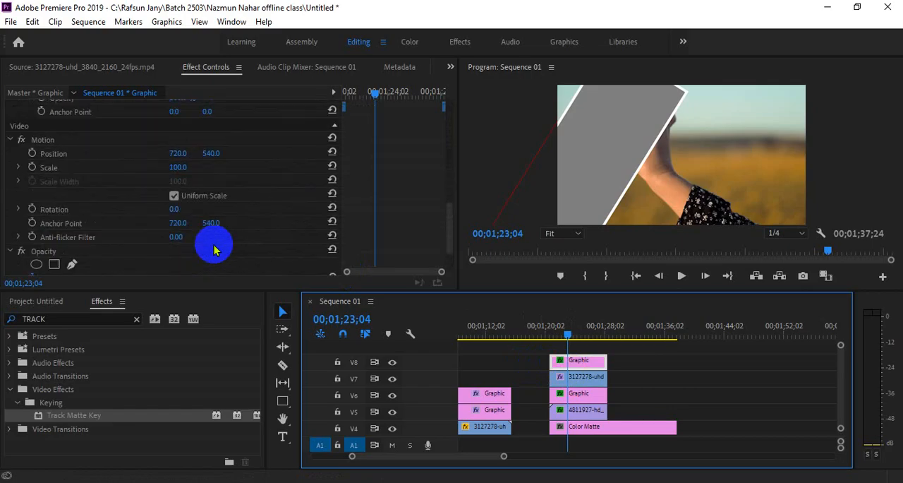
pyautogui.scroll(8, 222, 252)
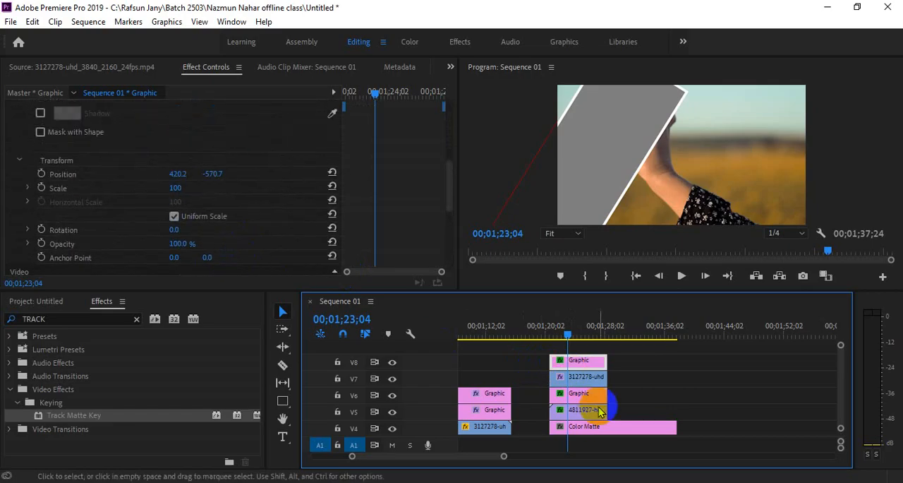
# Step: Set the Track Matte Key matte of the hand clip on V7 to Video 8
pyautogui.click(583, 377)
pyautogui.scroll(-5, 297, 230)
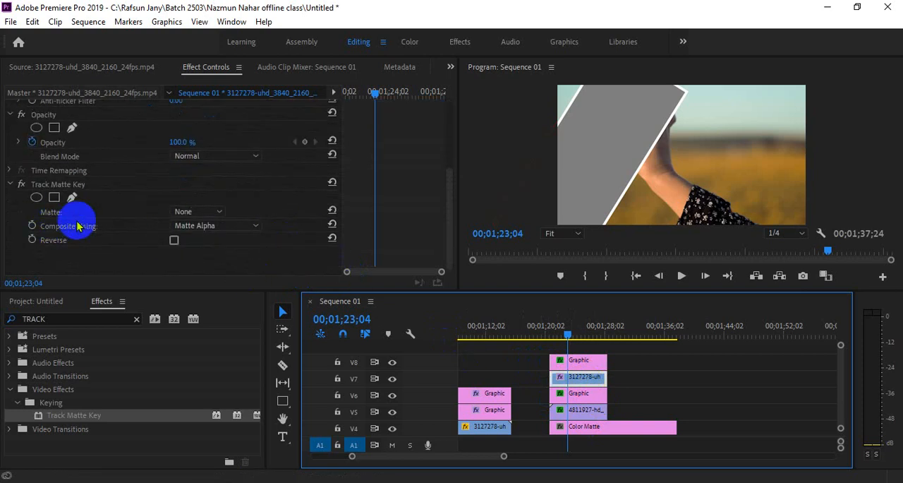
pyautogui.click(198, 211)
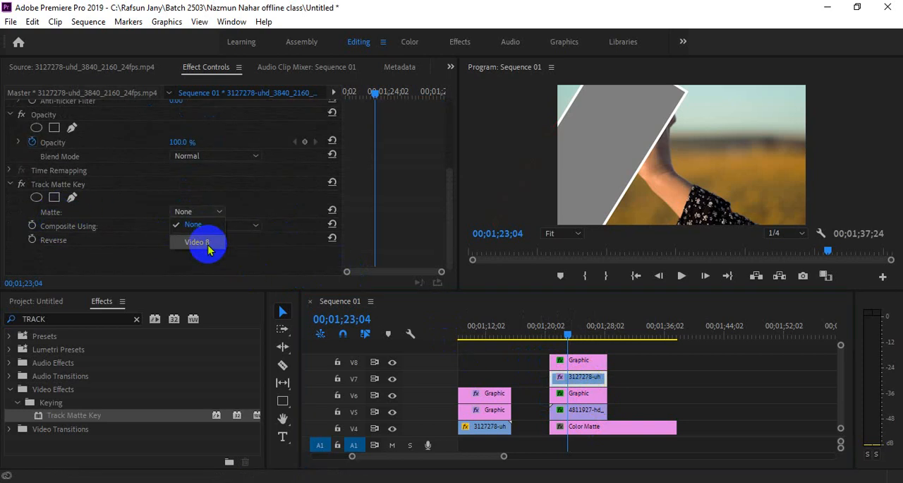
pyautogui.click(208, 240)
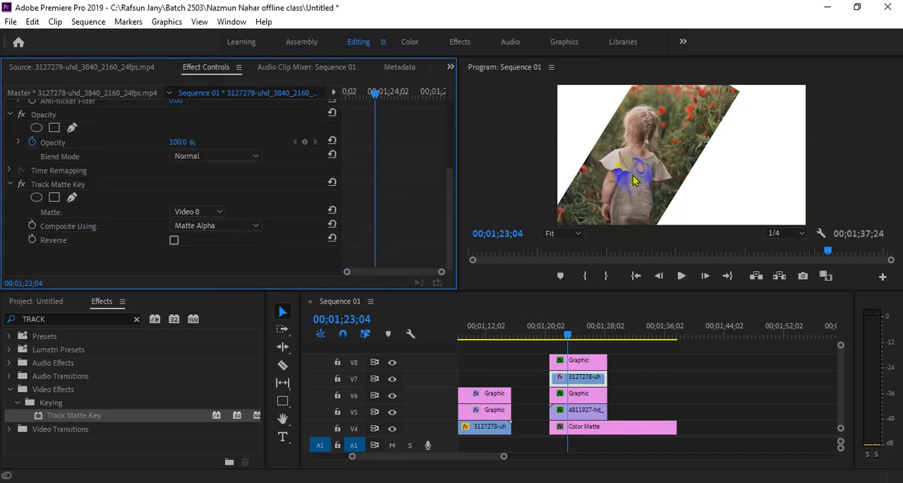
# Step: Shift the slanted graphic on V8 horizontally to the area right of the girl
pyautogui.click(594, 379)
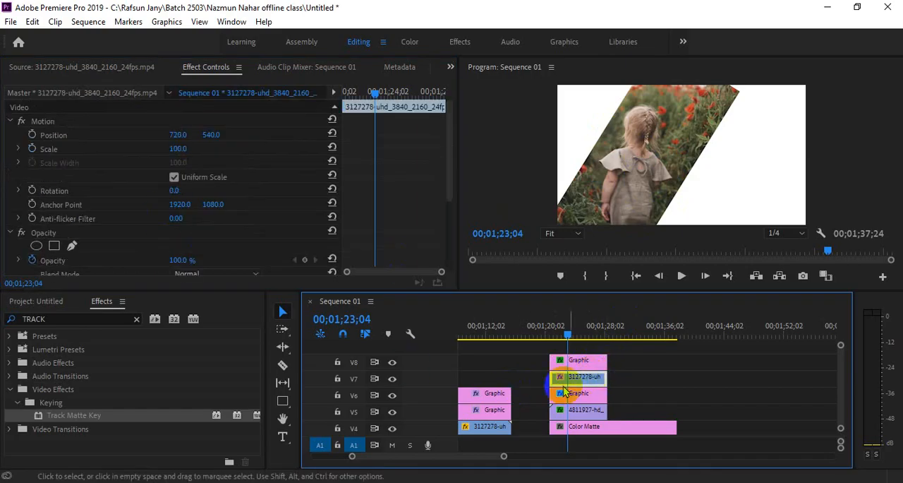
pyautogui.click(580, 361)
pyautogui.moveTo(176, 134); pyautogui.dragTo(332, 145)
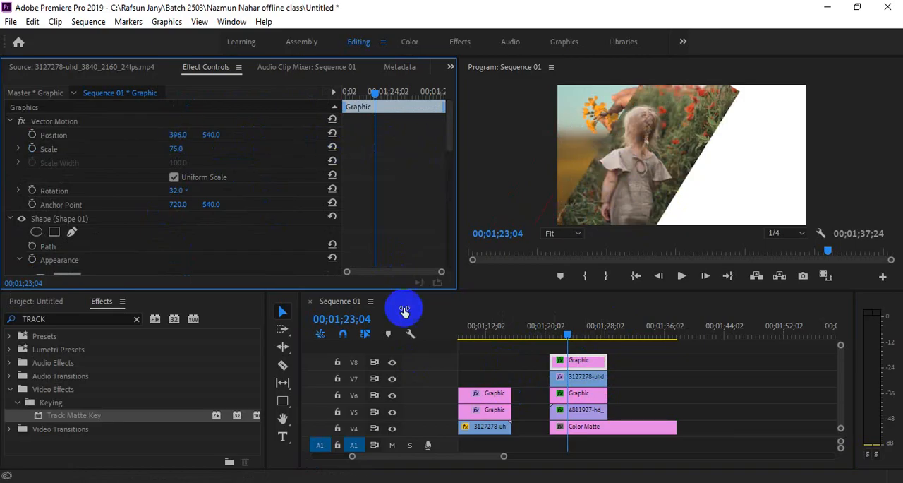
# Step: Set the hand clip's horizontal position to 2193 and its scale to 106
pyautogui.click(582, 376)
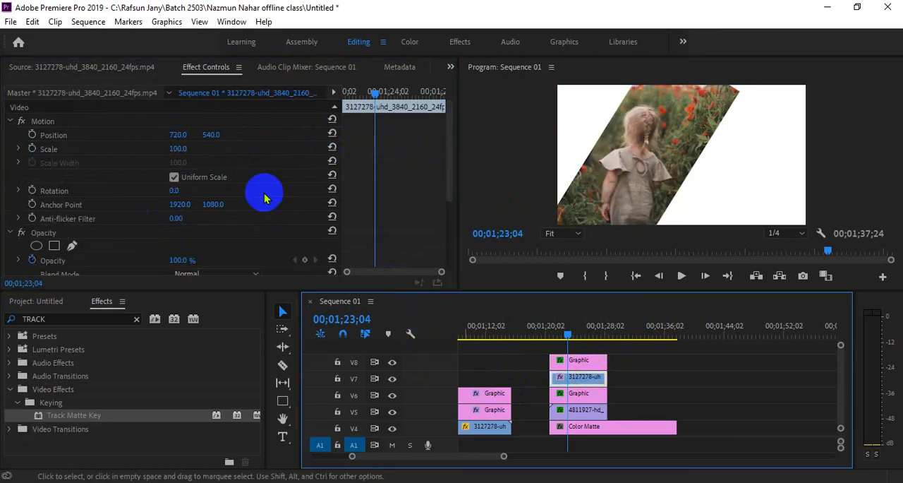
pyautogui.moveTo(177, 138); pyautogui.dragTo(424, 147)
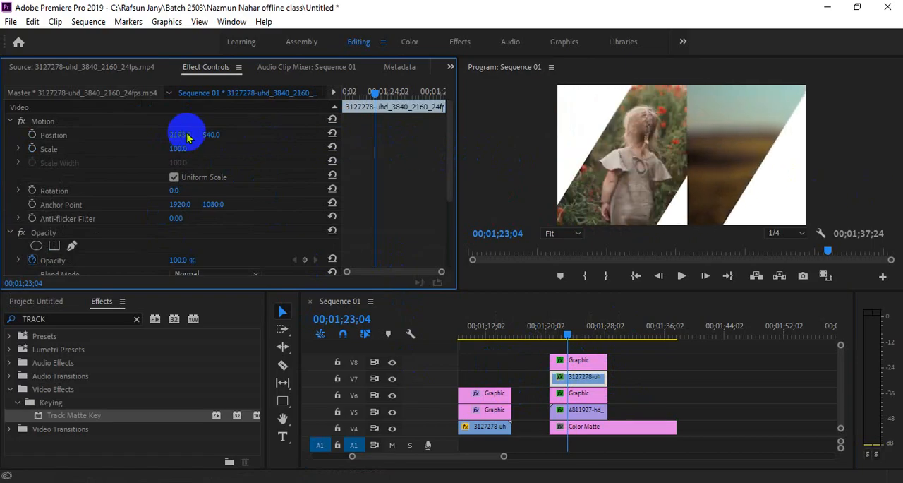
pyautogui.moveTo(182, 154); pyautogui.dragTo(163, 149)
pyautogui.moveTo(171, 149); pyautogui.dragTo(189, 150)
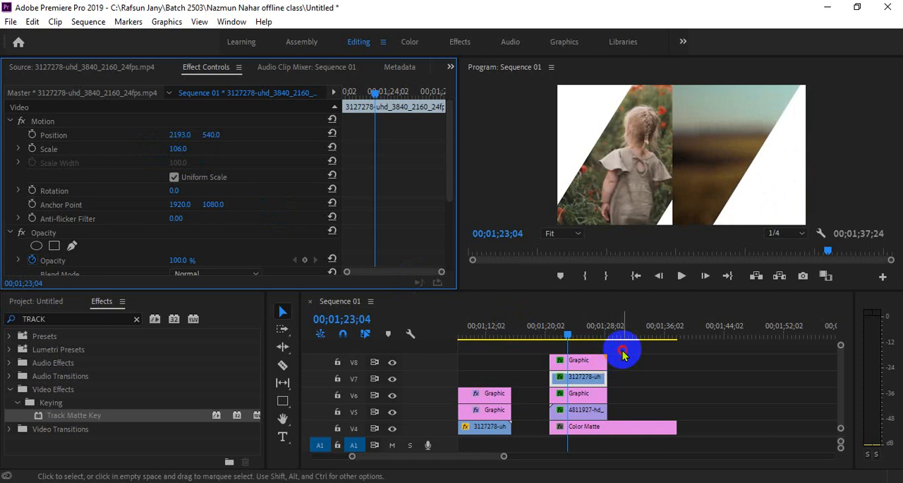
# Step: Delete the hand clip on V7 together with the slanted graphic on V8
pyautogui.moveTo(622, 351); pyautogui.dragTo(592, 381)
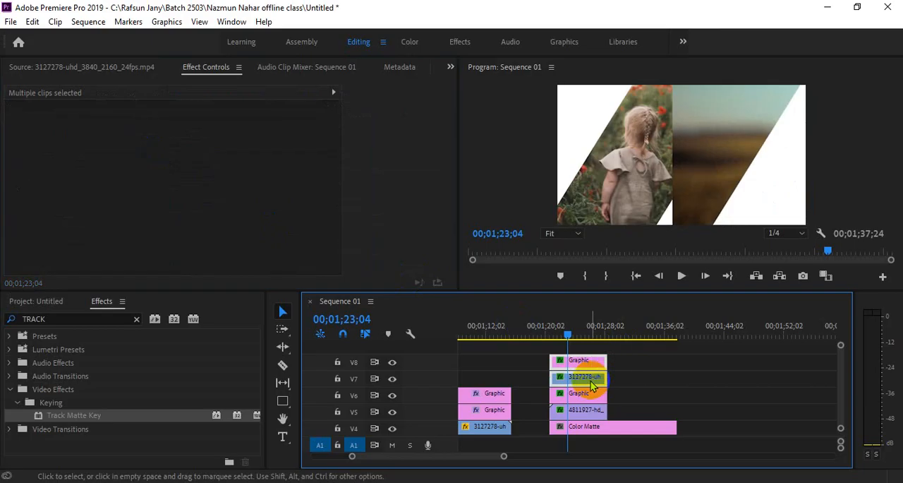
pyautogui.press('Delete')
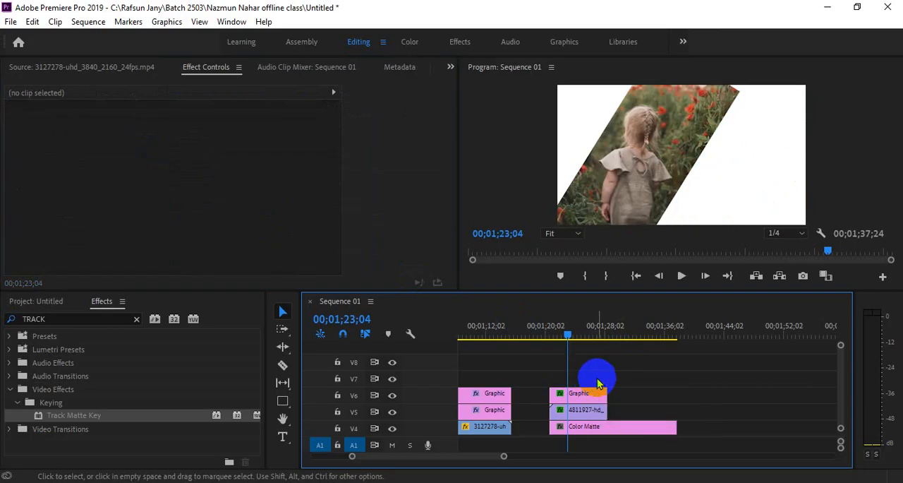
# Step: Duplicate the slanted graphic from V6 onto V8, leaving V7 free beneath the copy
pyautogui.click(596, 412)
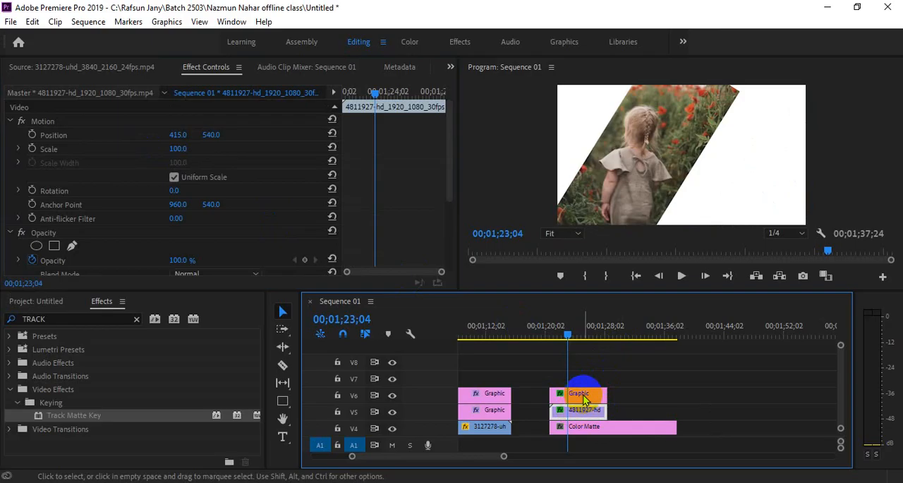
pyautogui.click(596, 394)
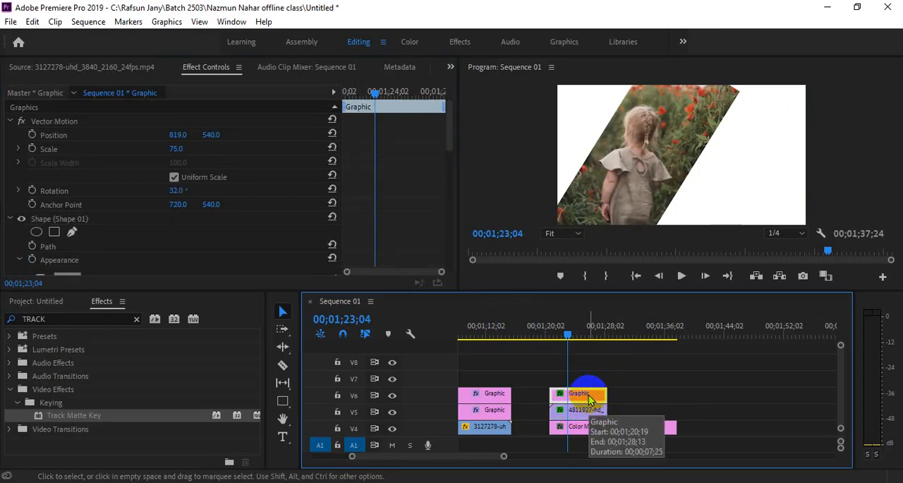
pyautogui.moveTo(590, 395); pyautogui.dragTo(589, 371)
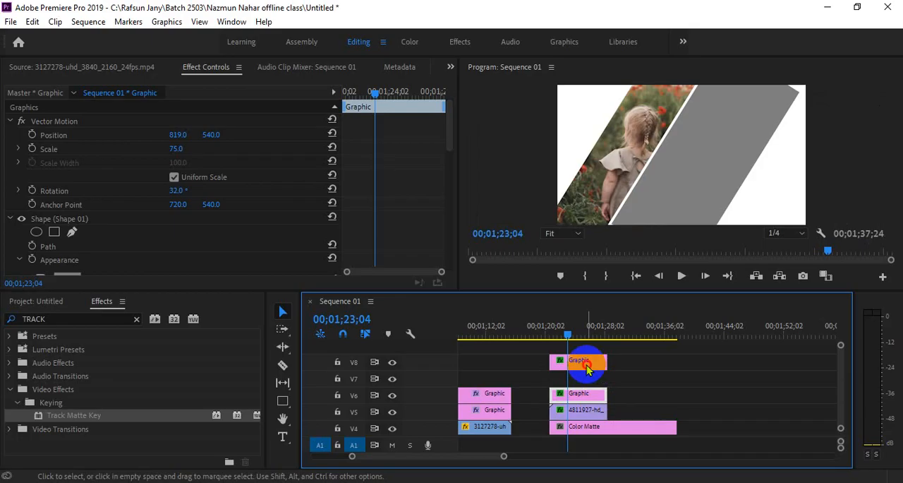
# Step: Set the horizontal position of the slanted graphic on V8 to 1162, then delete that graphic
pyautogui.moveTo(176, 139); pyautogui.dragTo(407, 141)
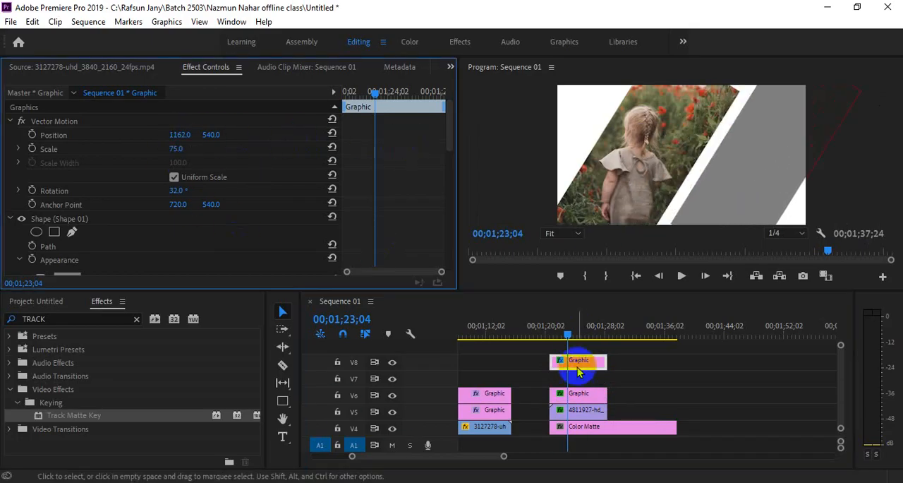
pyautogui.moveTo(578, 361); pyautogui.dragTo(681, 381)
pyautogui.scroll(-3, 692, 352)
pyautogui.scroll(3, 843, 393)
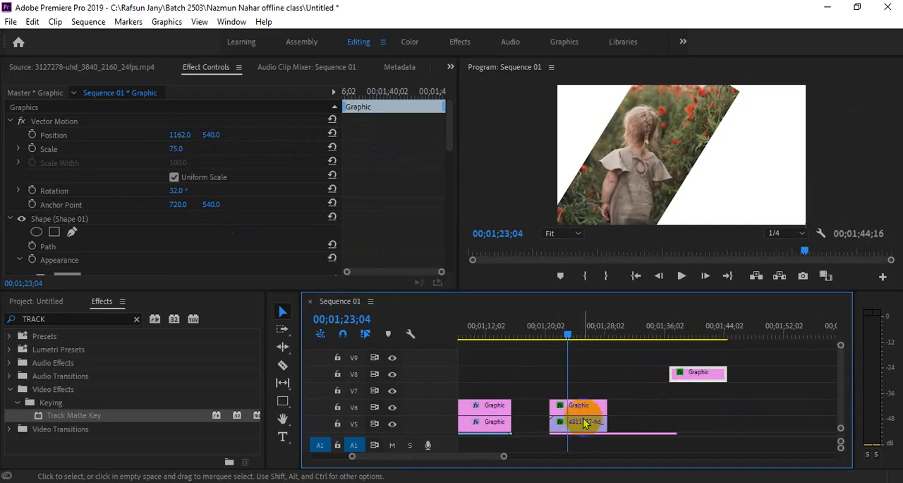
pyautogui.click(577, 422)
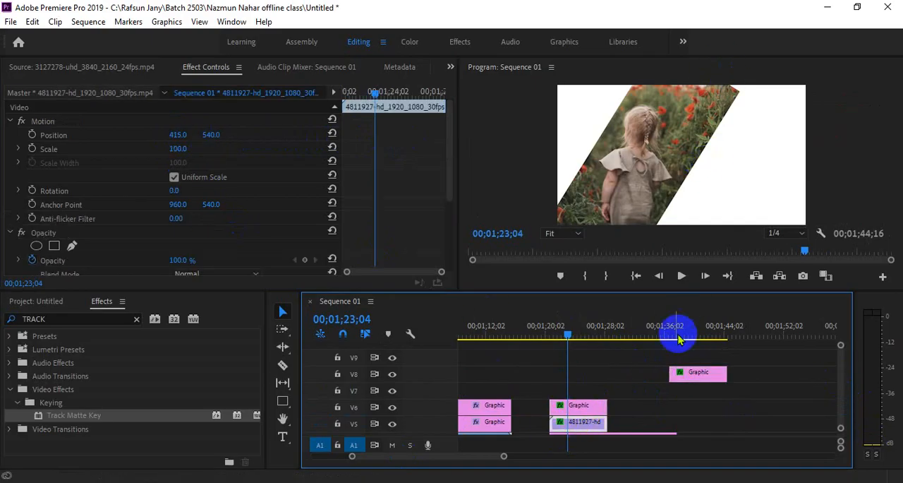
pyautogui.click(692, 373)
pyautogui.press('Delete')
# Step: Set the vertical position of the girl clip on V5 to 479, then enlarge it and shift it left in the frame
pyautogui.click(572, 426)
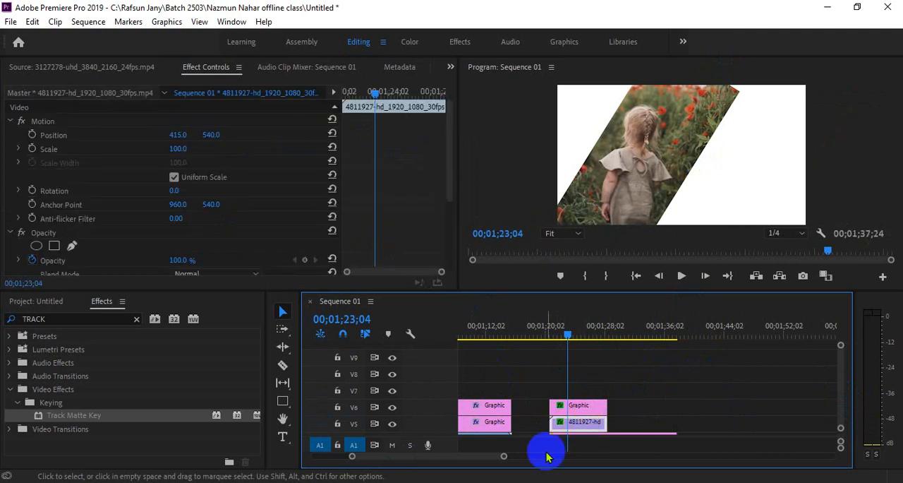
pyautogui.moveTo(207, 139); pyautogui.dragTo(158, 138)
pyautogui.click(596, 424)
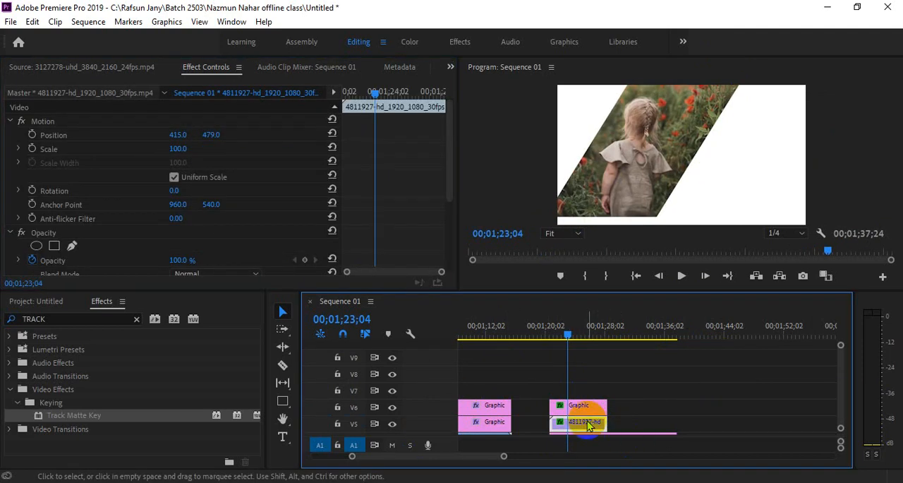
pyautogui.moveTo(177, 149); pyautogui.dragTo(63, 141)
# Step: Duplicate the slanted graphic from V6 onto V8 and set the copy's horizontal position to 1033
pyautogui.click(564, 407)
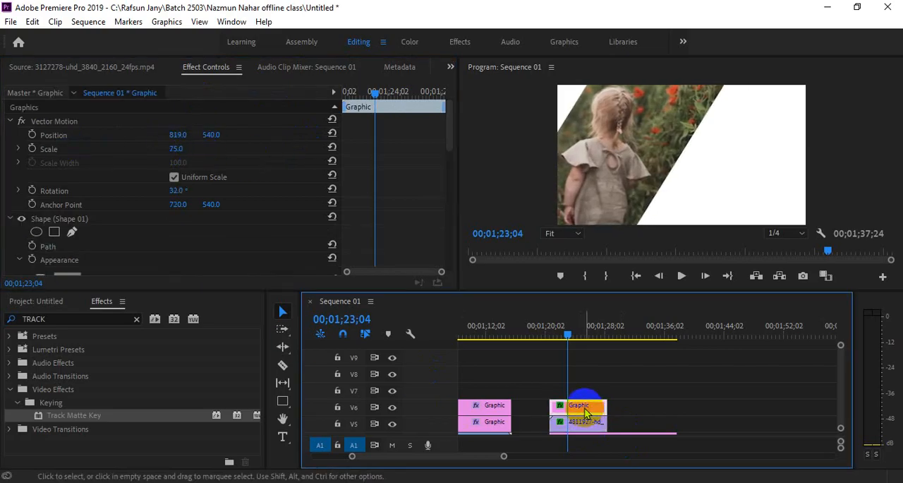
pyautogui.moveTo(584, 413); pyautogui.dragTo(580, 369)
pyautogui.click(217, 134)
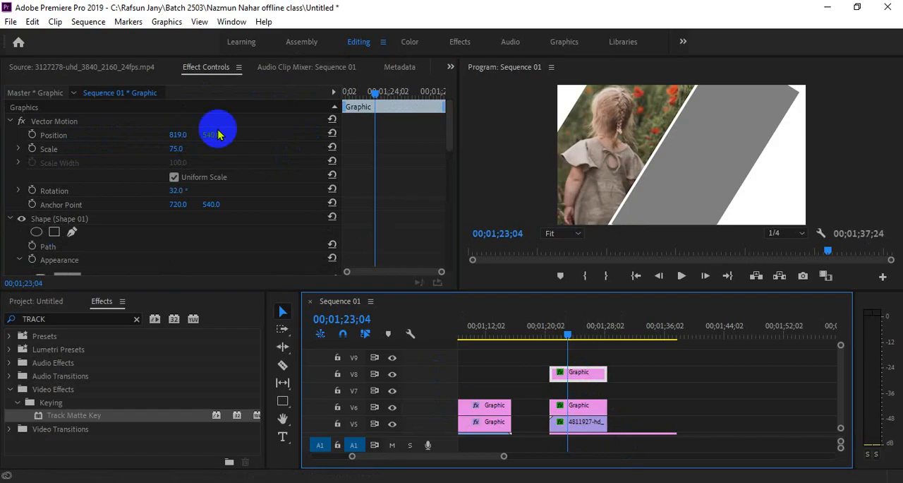
pyautogui.moveTo(177, 134); pyautogui.dragTo(312, 144)
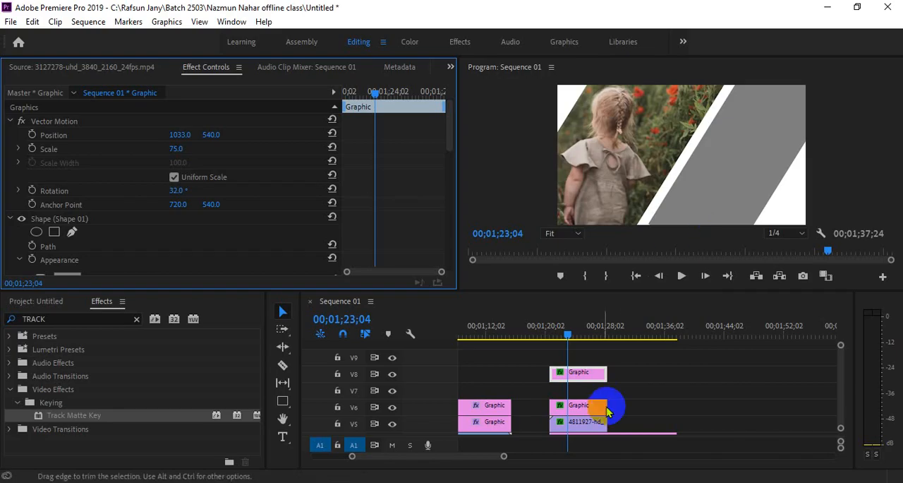
# Step: Check the rotation of the slanted graphic on V6 and delete its copy on V8
pyautogui.click(583, 409)
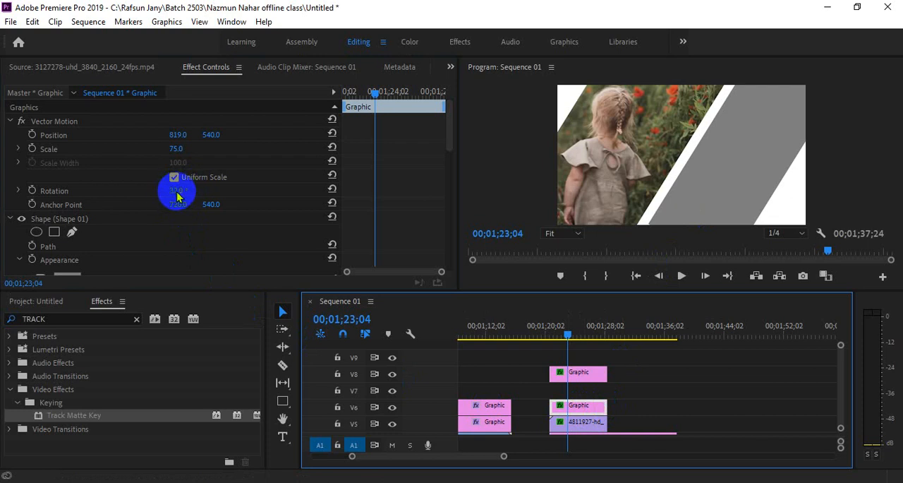
pyautogui.click(593, 381)
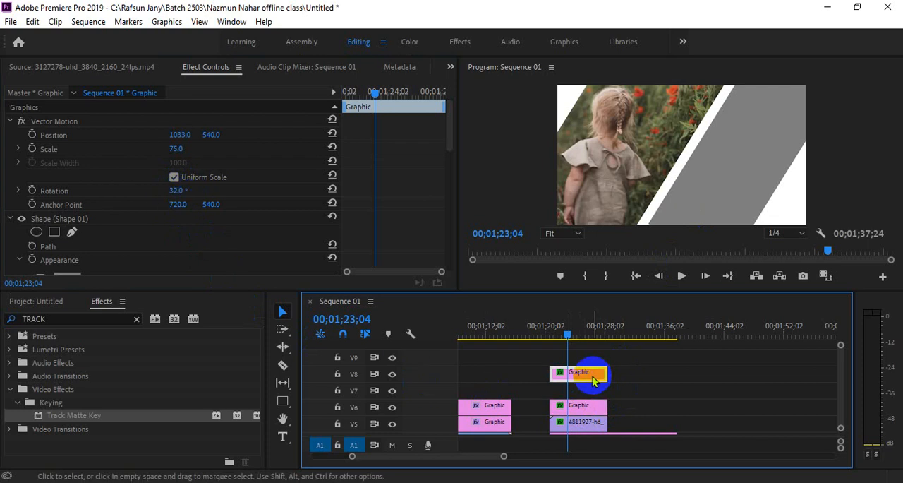
pyautogui.press('Delete')
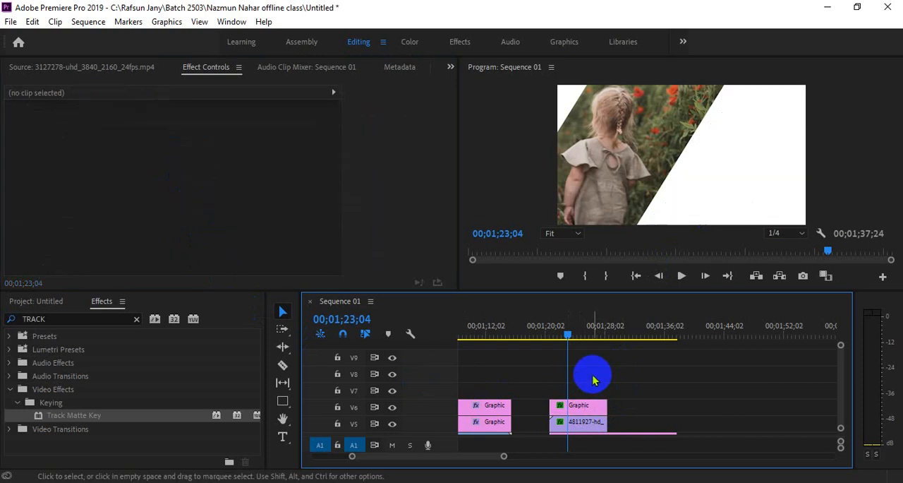
# Step: Draw a new tall rectangle over the white area right of the girl and set its rotation to 32°
pyautogui.click(282, 403)
pyautogui.moveTo(747, 97)
pyautogui.mouseDown()
pyautogui.moveTo(790, 202)
pyautogui.moveTo(836, 278)
pyautogui.mouseUp()
pyautogui.click(175, 191)
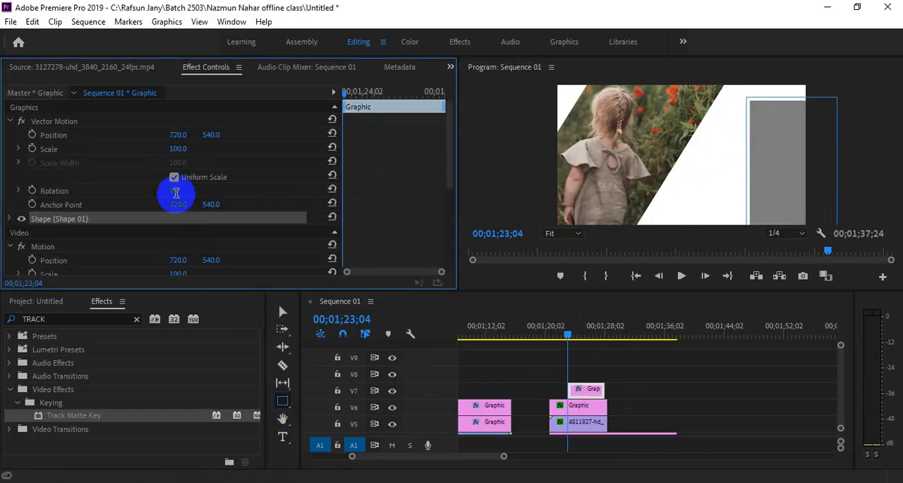
pyautogui.write('32')
pyautogui.press('Return')
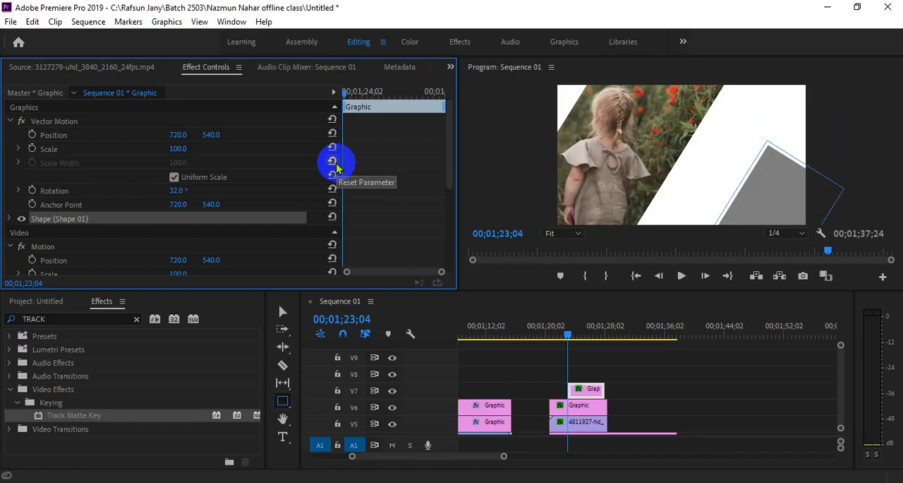
# Step: Move the rotated rectangle beside the girl's slanted shape and stretch it past the upper edge of the frame
pyautogui.click(283, 311)
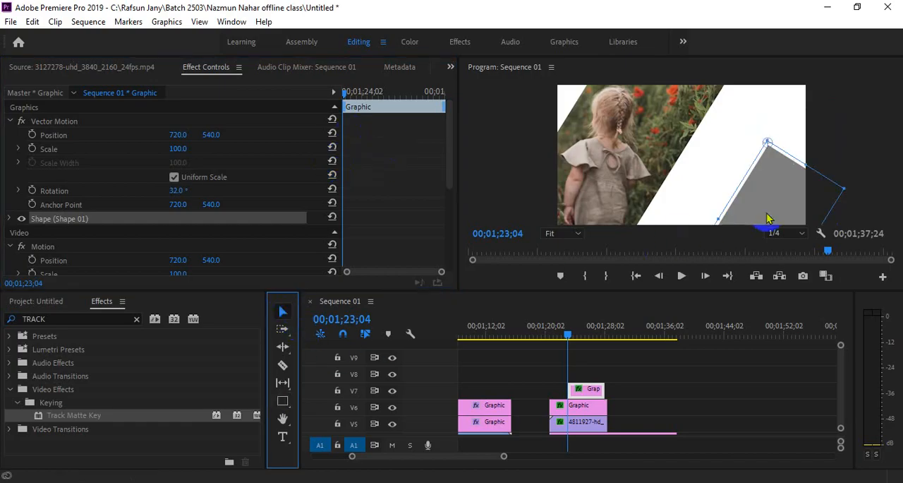
pyautogui.moveTo(769, 219); pyautogui.dragTo(742, 156)
pyautogui.moveTo(712, 195); pyautogui.dragTo(716, 180)
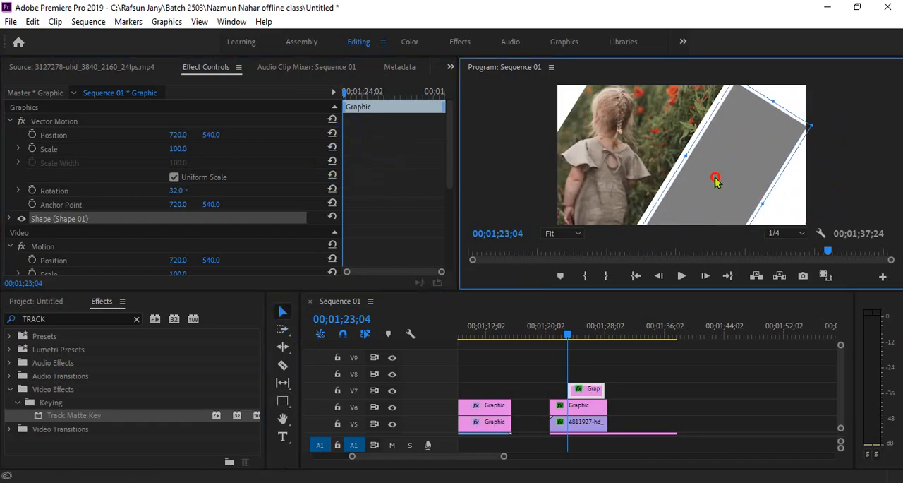
pyautogui.moveTo(773, 101); pyautogui.dragTo(819, 49)
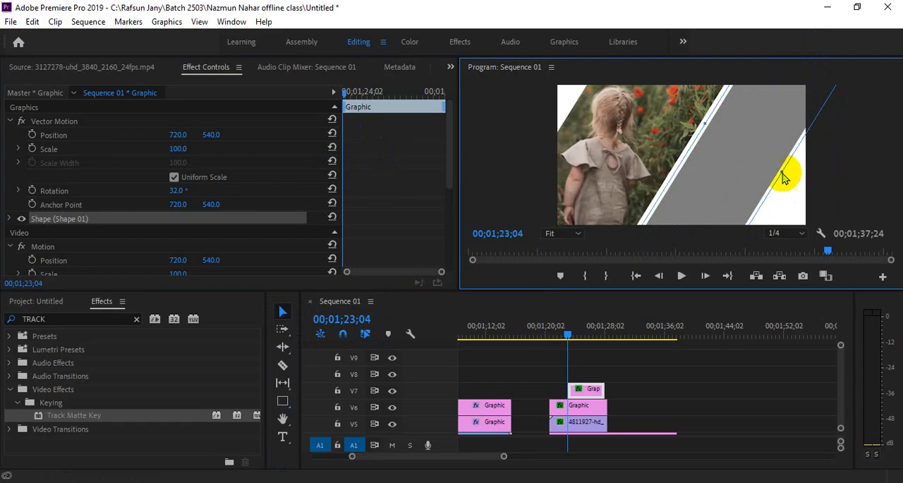
pyautogui.click(777, 197)
pyautogui.moveTo(727, 91); pyautogui.dragTo(706, 147)
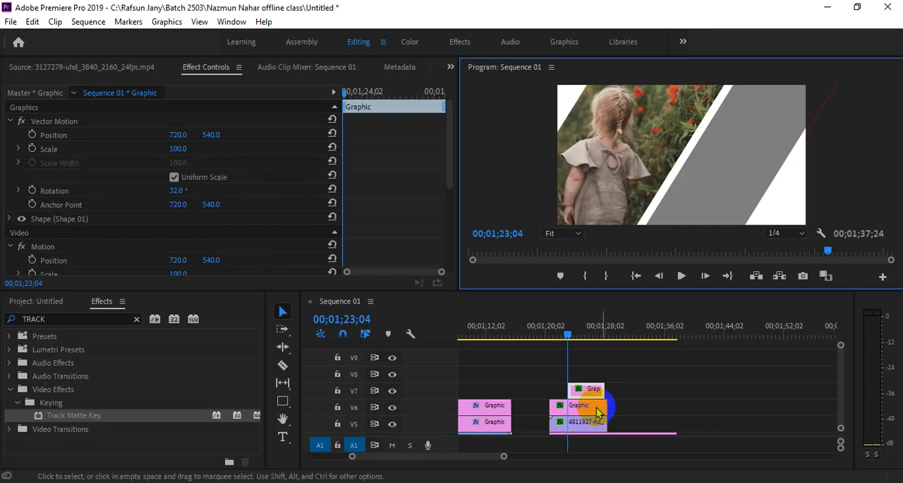
# Step: Create a white (FFFFFF) color matte at 1440 × 1080 with the name Color Matte
pyautogui.moveTo(842, 383); pyautogui.dragTo(842, 396)
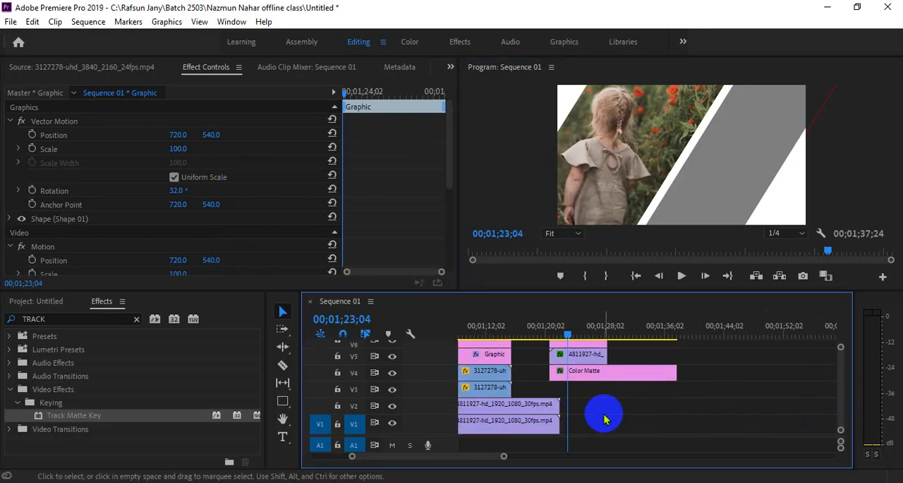
pyautogui.click(25, 301)
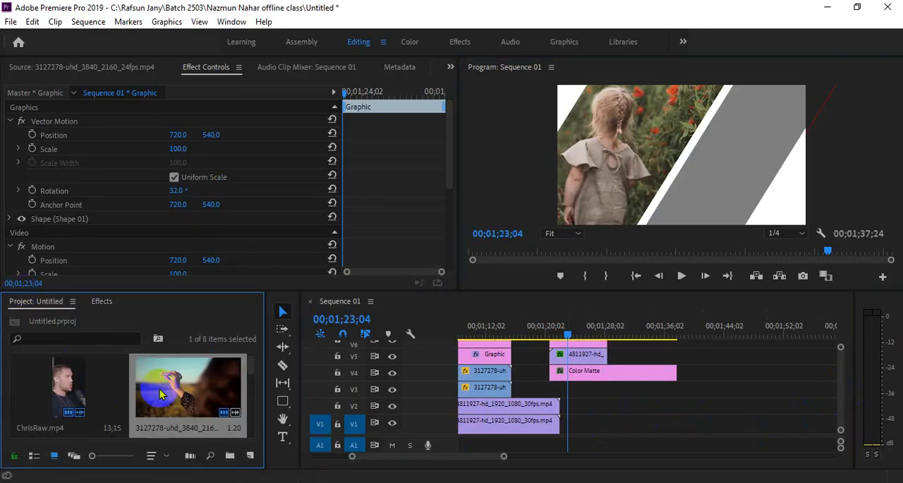
pyautogui.rightClick(226, 312)
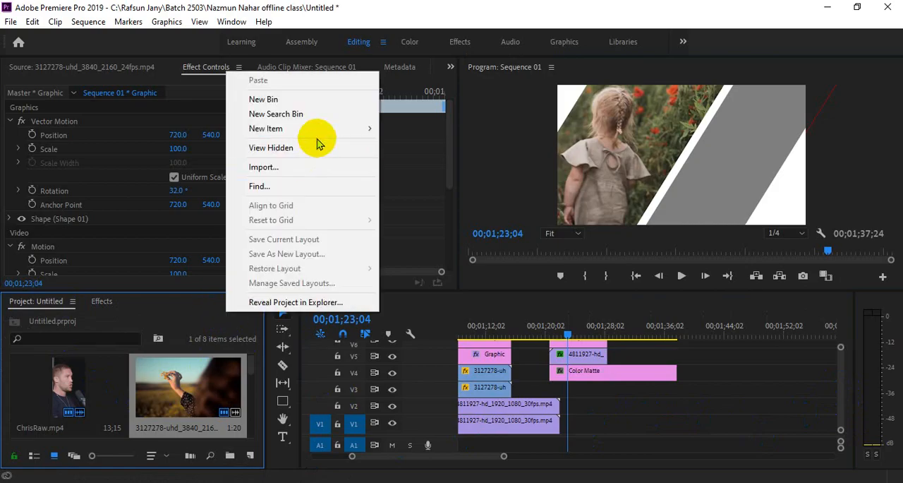
pyautogui.moveTo(322, 128)
pyautogui.click(444, 231)
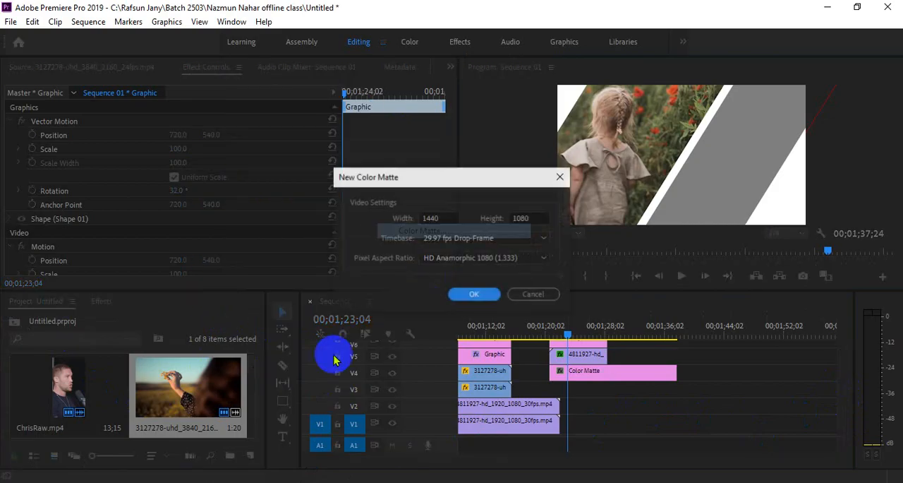
pyautogui.click(484, 296)
pyautogui.click(305, 350)
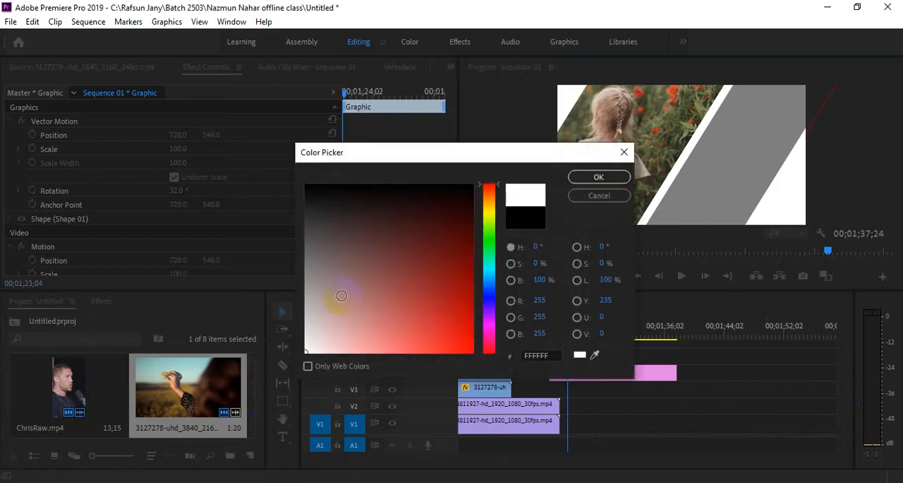
pyautogui.click(584, 185)
pyautogui.click(422, 265)
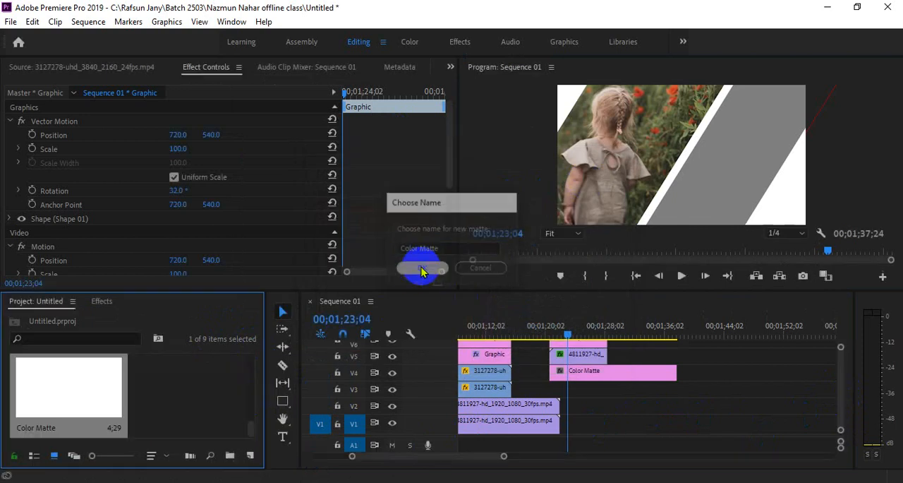
# Step: Stack two copies of the new white matte on V3 and V4 around 00;01;43;25 and set the V4 copy's horizontal position to 481
pyautogui.moveTo(77, 392); pyautogui.dragTo(728, 372)
pyautogui.click(723, 331)
pyautogui.click(731, 395)
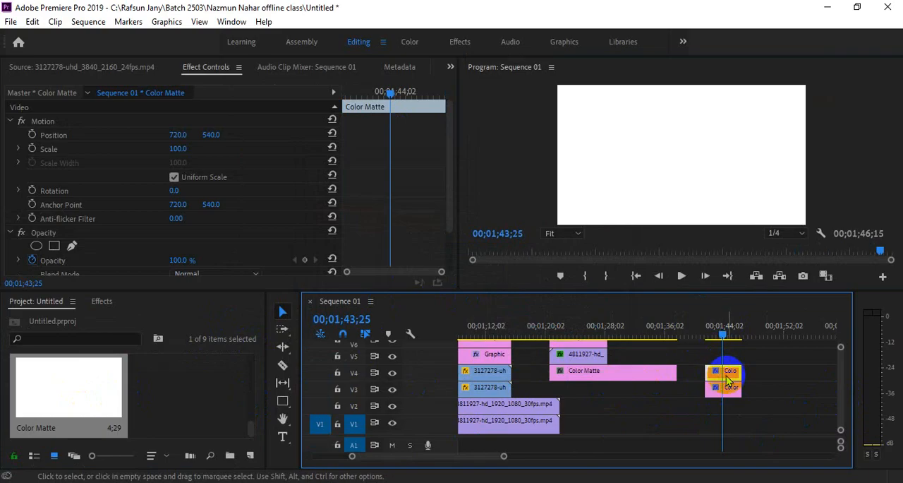
pyautogui.click(729, 389)
pyautogui.click(730, 373)
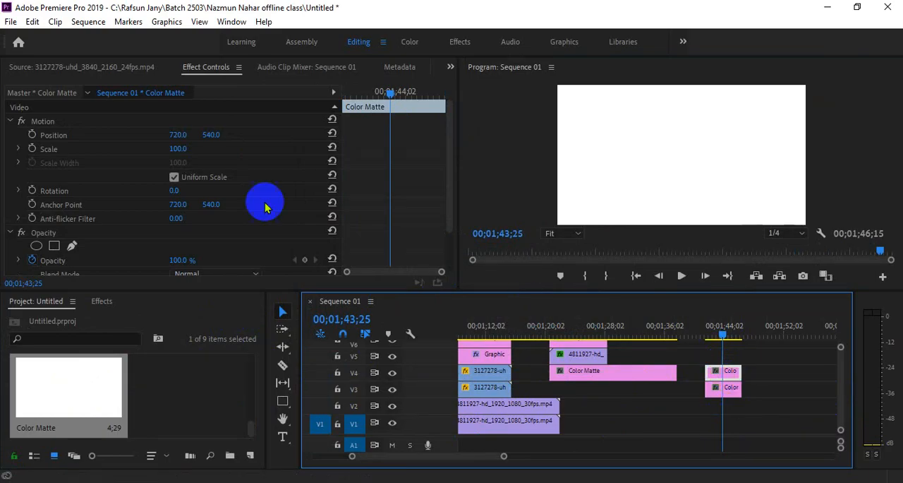
pyautogui.moveTo(178, 135); pyautogui.dragTo(10, 144)
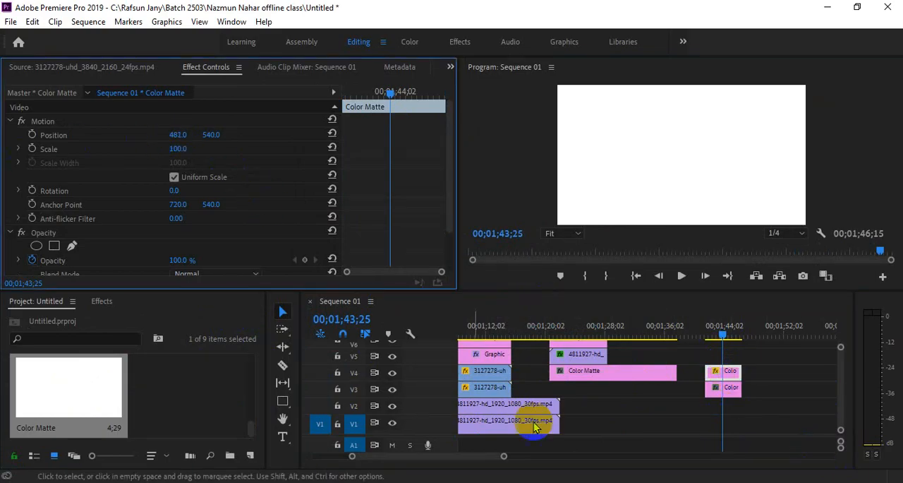
# Step: Find the Drop Shadow effect, apply it to the white matte on V4 and set that matte's vertical position to 461
pyautogui.click(101, 300)
pyautogui.click(136, 321)
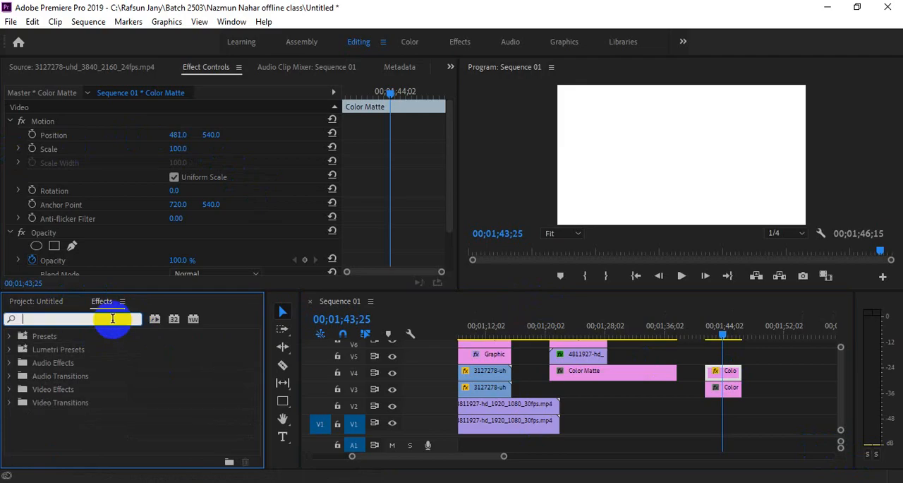
pyautogui.write('DRIP')
pyautogui.press('BackSpace')
pyautogui.press('BackSpace')
pyautogui.write('OP')
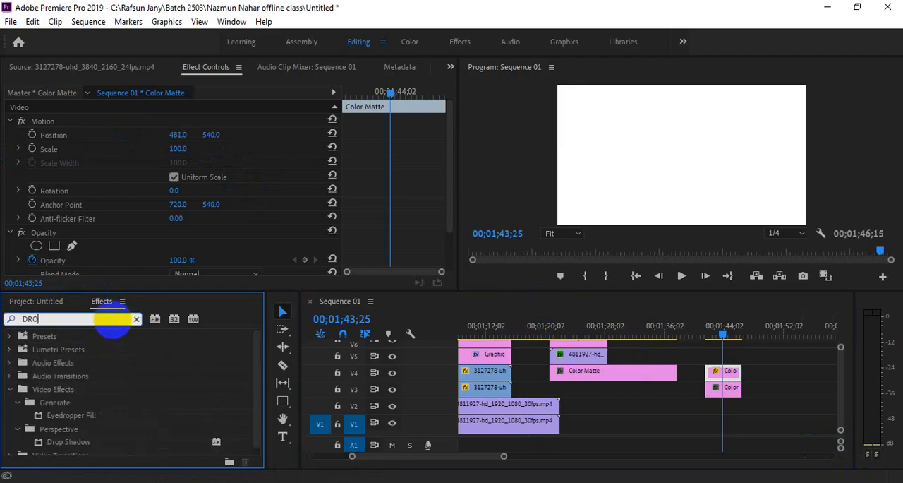
pyautogui.click(92, 436)
pyautogui.moveTo(86, 441); pyautogui.dragTo(735, 383)
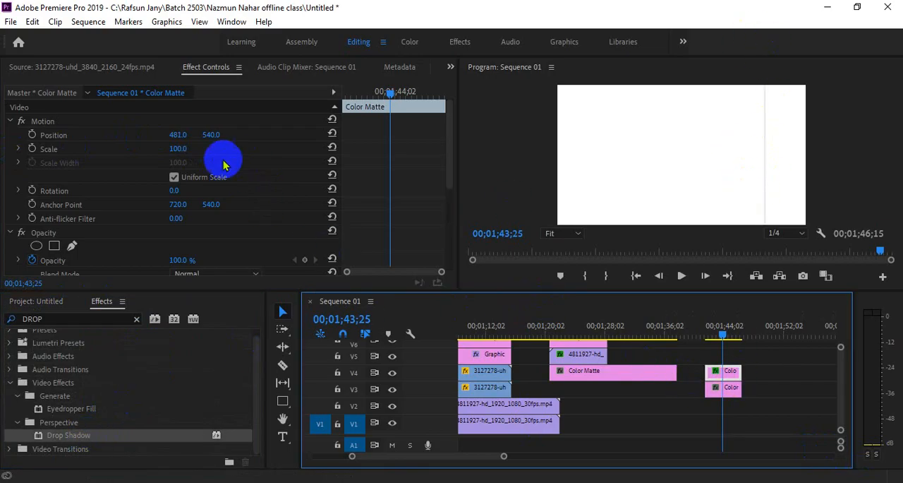
pyautogui.moveTo(210, 134); pyautogui.dragTo(176, 135)
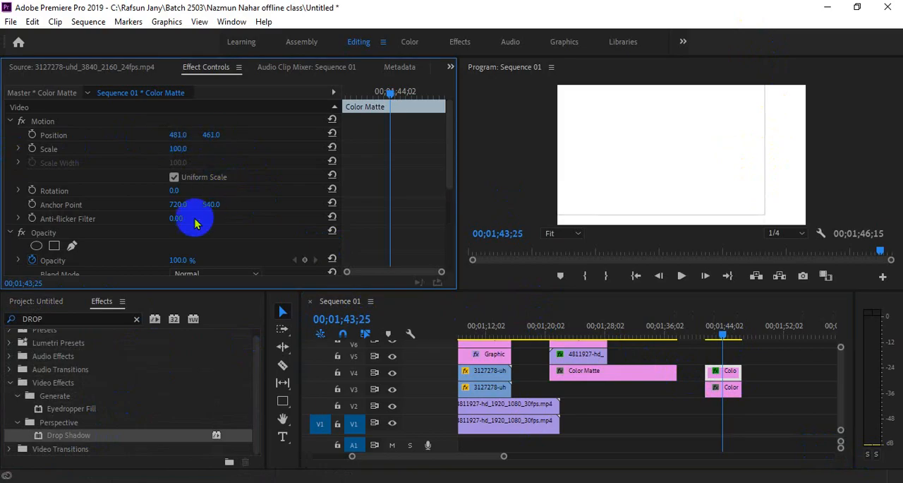
# Step: Set the V4 matte's drop shadow to 61% opacity, distance 52 and softness 100
pyautogui.scroll(-5, 211, 233)
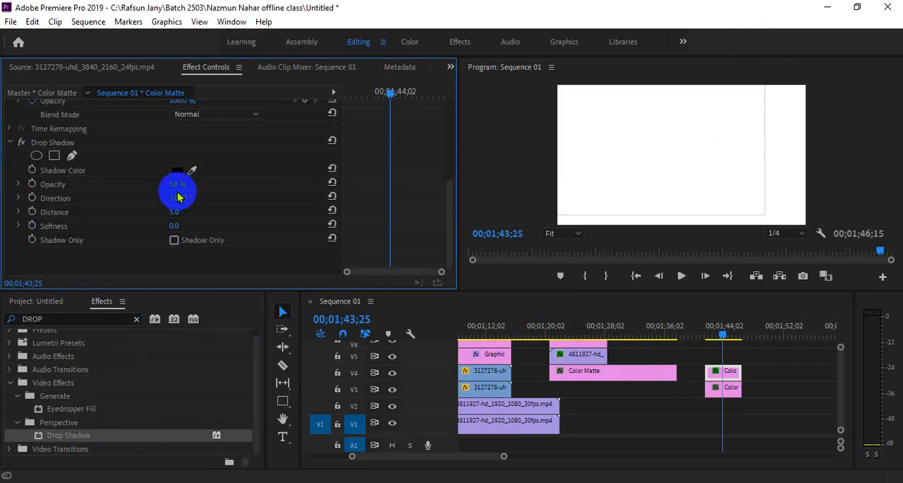
pyautogui.moveTo(178, 190); pyautogui.dragTo(211, 204)
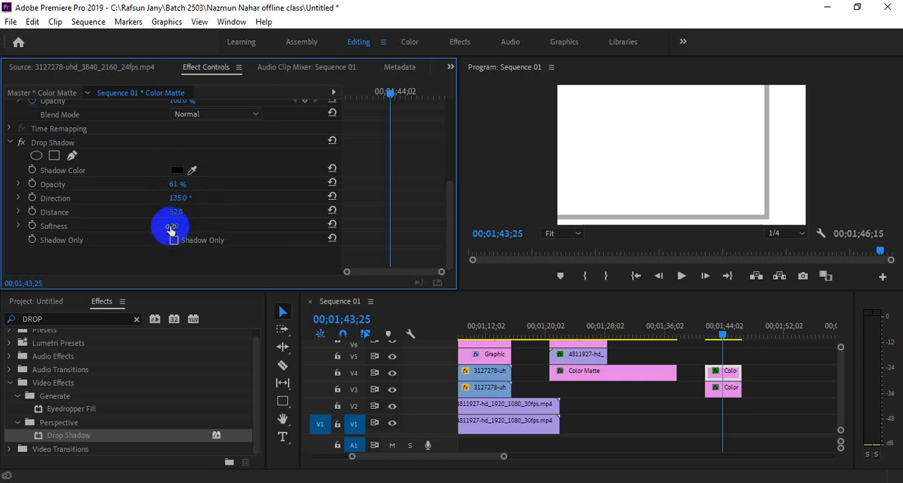
pyautogui.moveTo(171, 226); pyautogui.dragTo(840, 91)
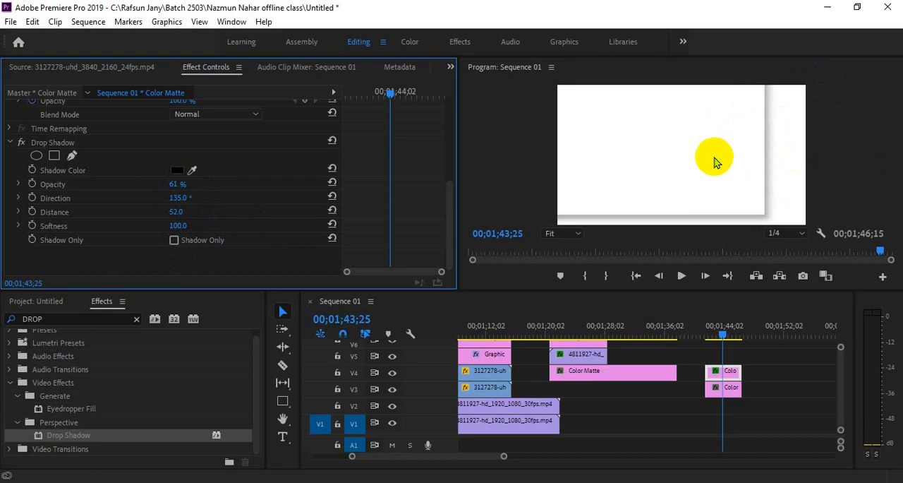
# Step: Reposition the shadowed matte on V4 to 507 horizontally and 319 vertically
pyautogui.scroll(4, 240, 173)
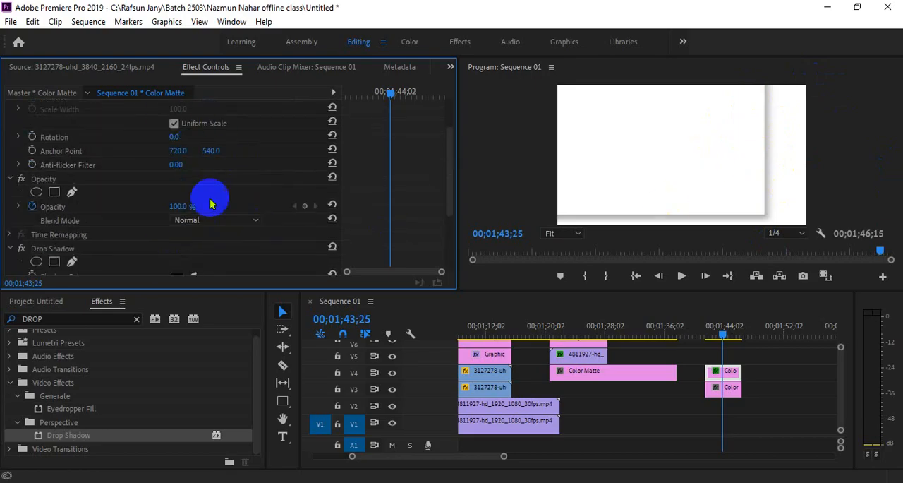
pyautogui.scroll(2, 212, 202)
pyautogui.click(208, 133)
pyautogui.moveTo(208, 132)
pyautogui.mouseDown()
pyautogui.moveTo(125, 141)
pyautogui.moveTo(202, 141)
pyautogui.moveTo(196, 125)
pyautogui.mouseUp()
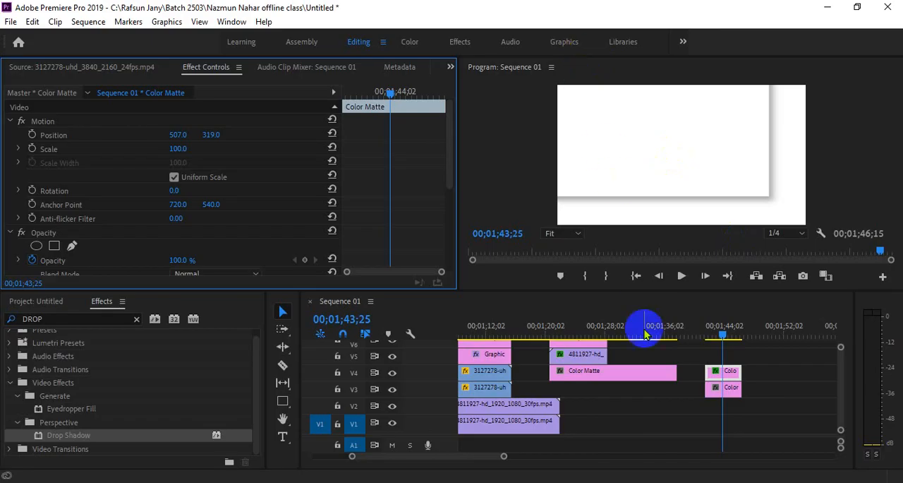
# Step: Switch to the Google Meet call in the browser and stop annotating the shared screen
pyautogui.moveTo(384, 463)
pyautogui.click(356, 428)
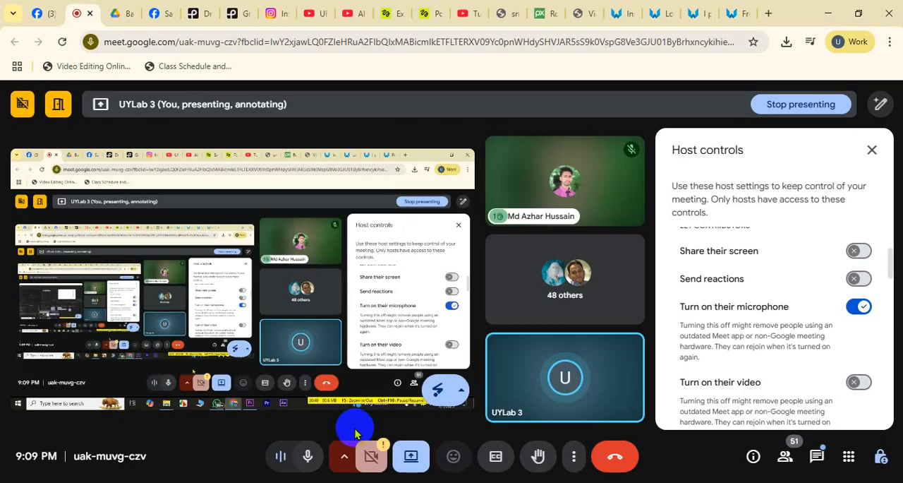
pyautogui.click(438, 389)
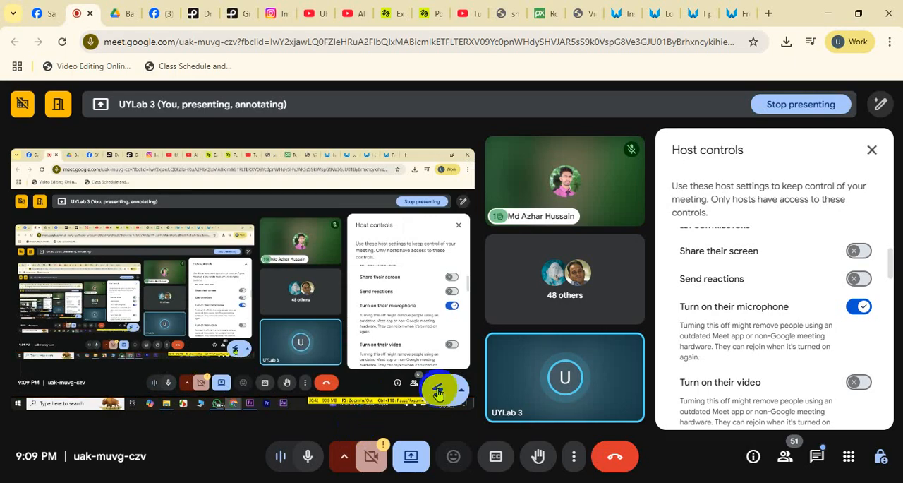
pyautogui.scroll(-1, 413, 371)
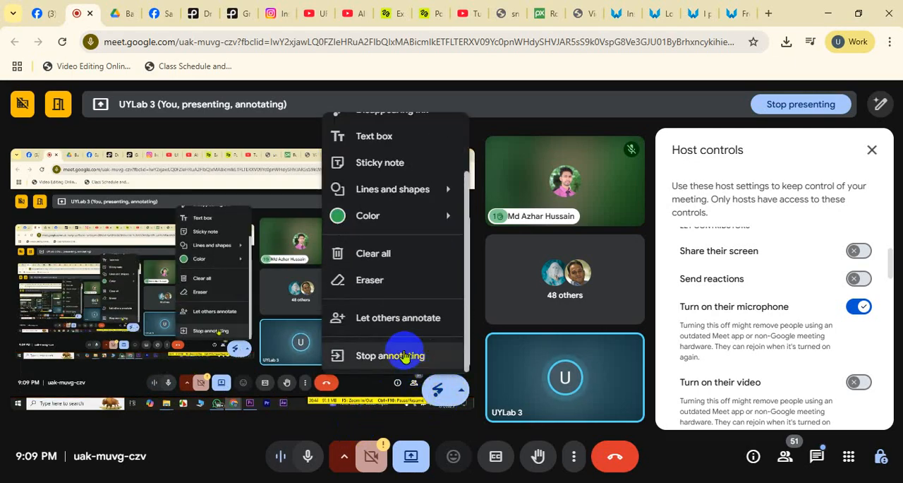
pyautogui.click(404, 355)
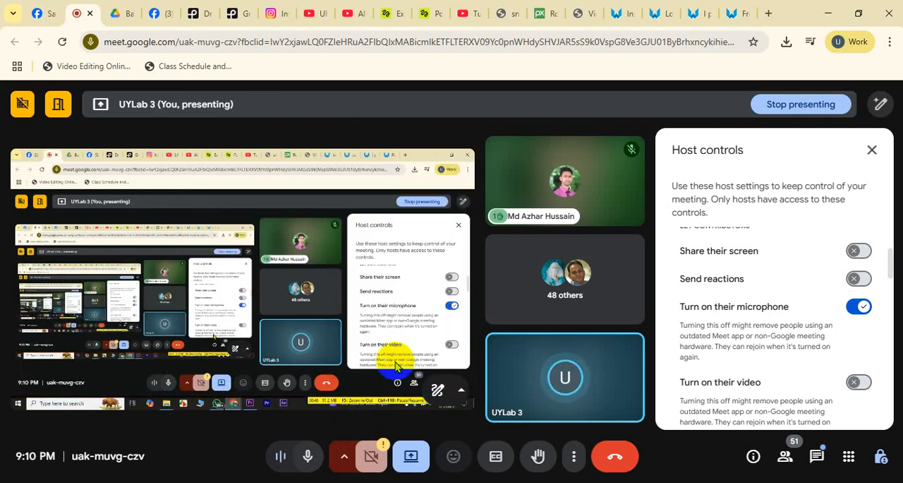
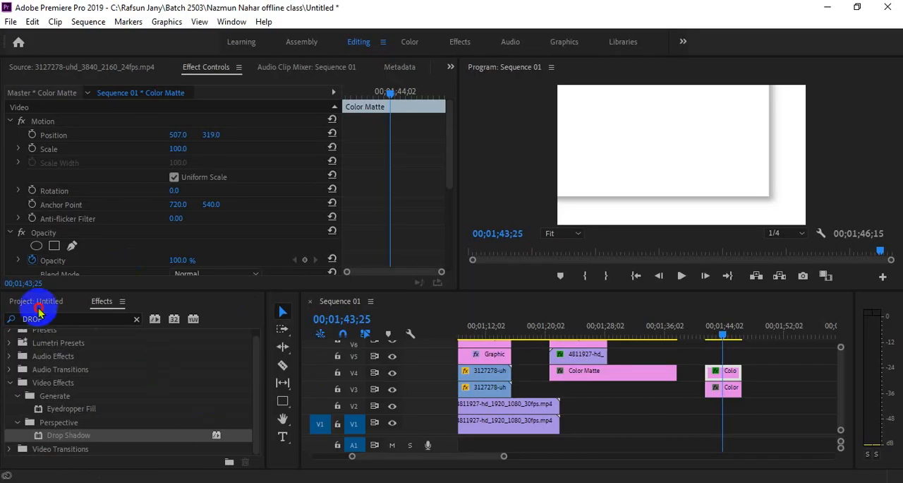
# Step: Switch to Premiere Pro and place ChrisRaw.mp4 on track V1, past the white mattes in Sequence 01
pyautogui.click(39, 307)
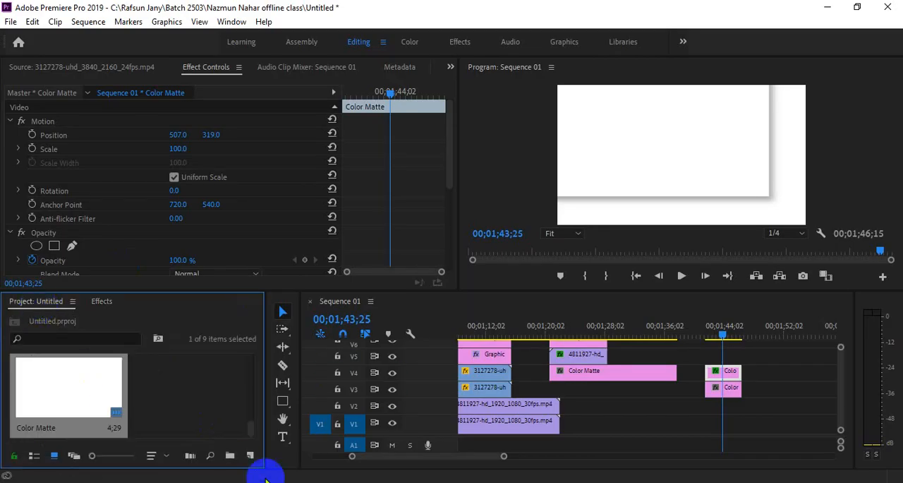
pyautogui.moveTo(253, 422); pyautogui.dragTo(254, 359)
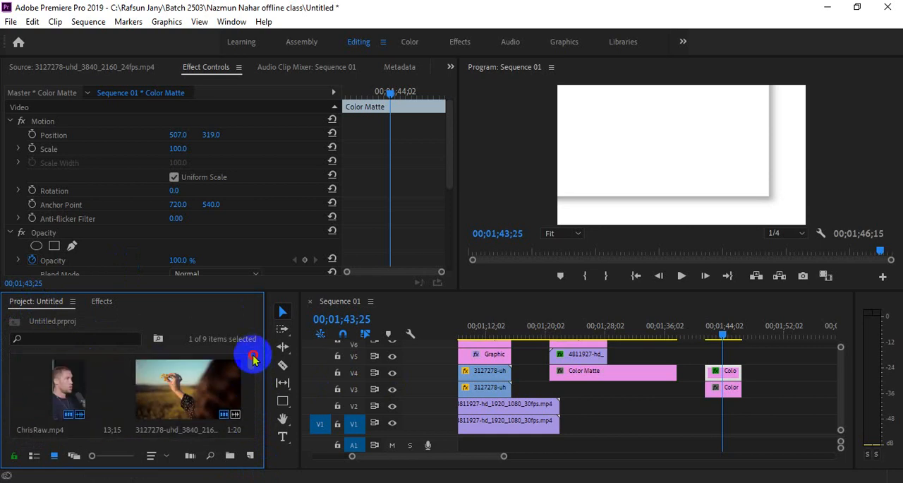
pyautogui.moveTo(71, 386); pyautogui.dragTo(759, 388)
pyautogui.click(788, 340)
pyautogui.moveTo(496, 457); pyautogui.dragTo(610, 455)
pyautogui.moveTo(650, 389); pyautogui.dragTo(695, 433)
# Step: Import the C0061 green-screen video from the Downloads folder in File Explorer into the project
pyautogui.moveTo(238, 437)
pyautogui.click(80, 446)
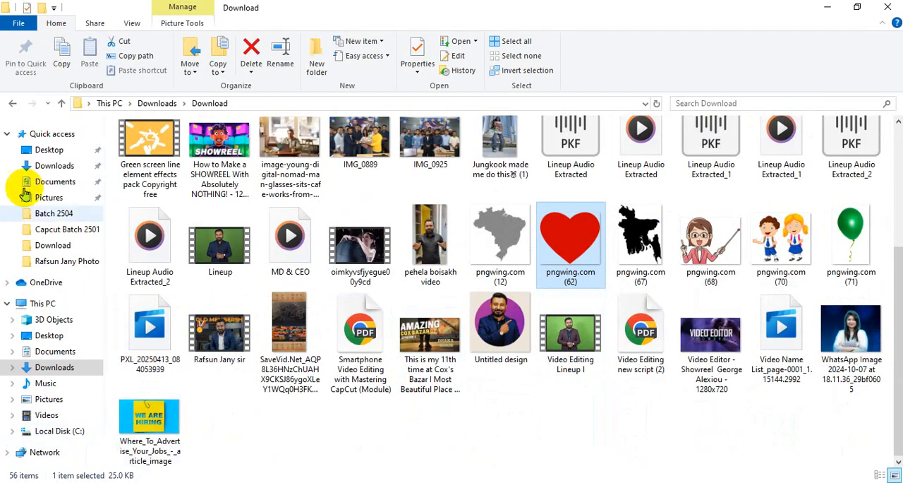
pyautogui.click(54, 367)
pyautogui.scroll(-15, 412, 379)
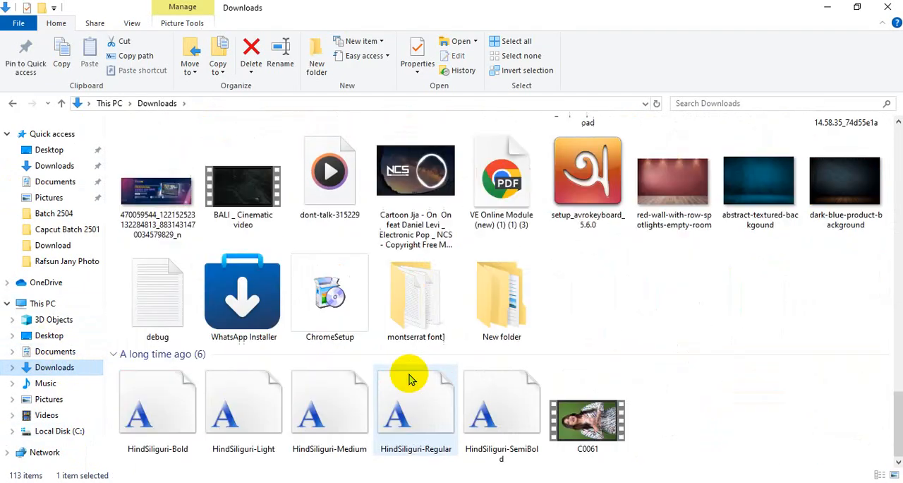
pyautogui.moveTo(564, 392); pyautogui.dragTo(187, 400)
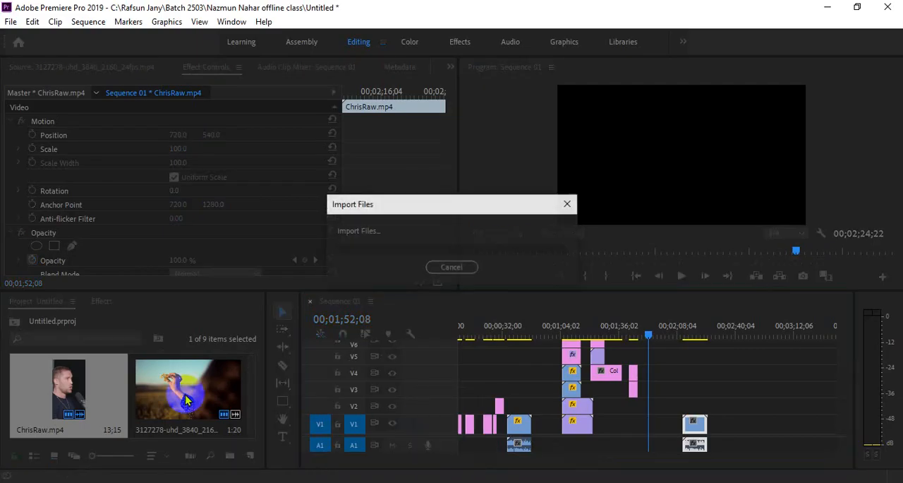
# Step: Place C0061.MP4 on track V1 after the ChrisRaw.mp4 clip and move the playhead onto it at 00;03;00;09
pyautogui.click(34, 66)
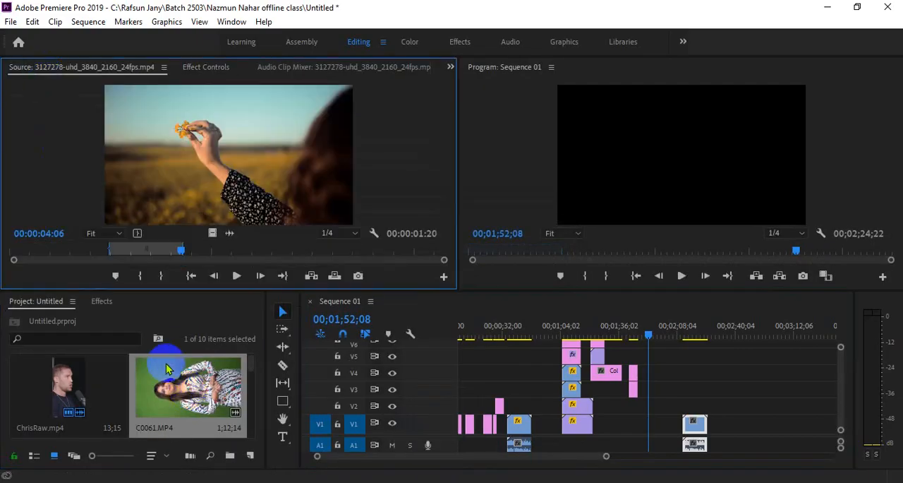
pyautogui.moveTo(168, 368); pyautogui.dragTo(736, 418)
pyautogui.click(773, 327)
pyautogui.click(789, 439)
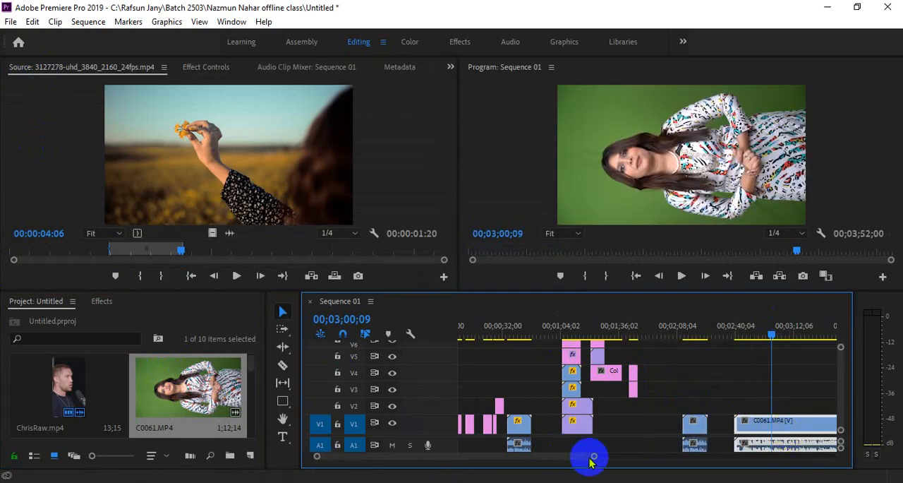
pyautogui.moveTo(591, 459); pyautogui.dragTo(683, 457)
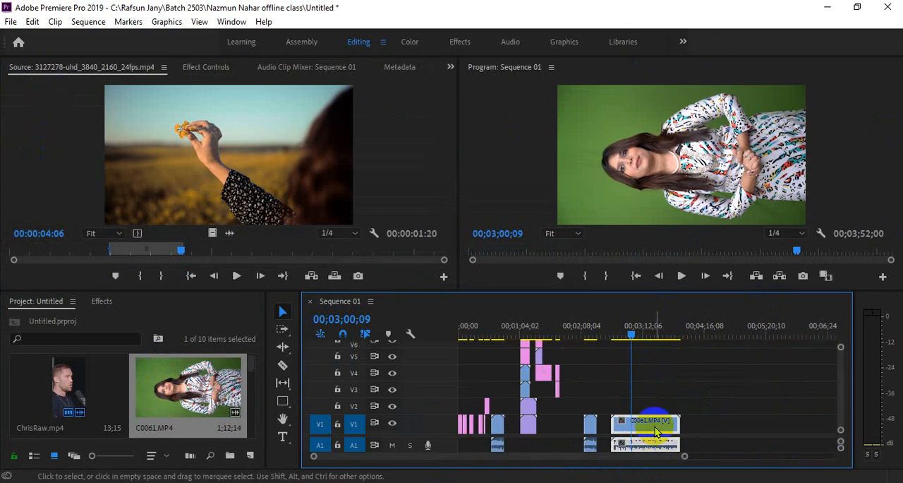
# Step: Clear the effects search and set the rotation of the C0061.MP4 clip to 90 degrees
pyautogui.click(210, 71)
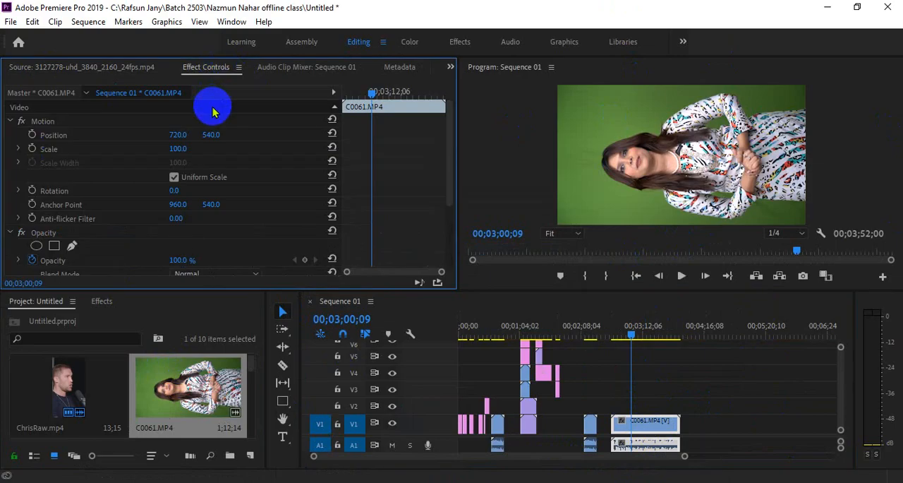
pyautogui.click(101, 301)
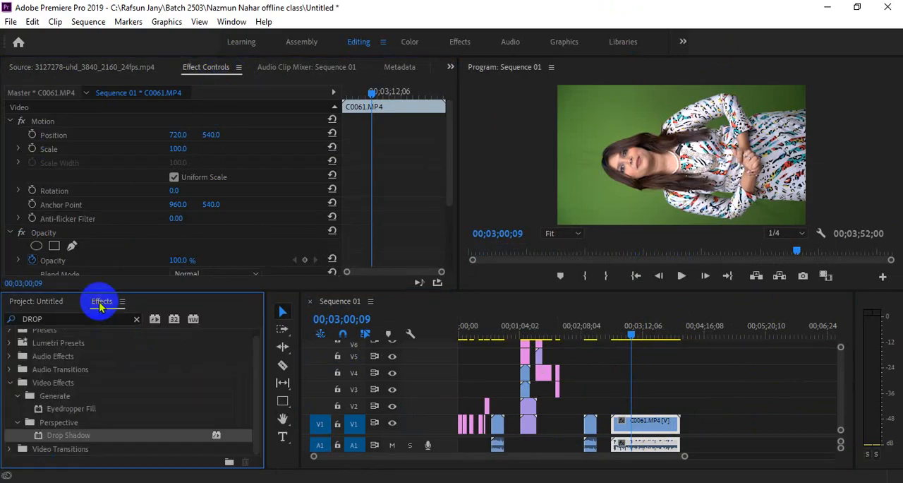
pyautogui.click(137, 320)
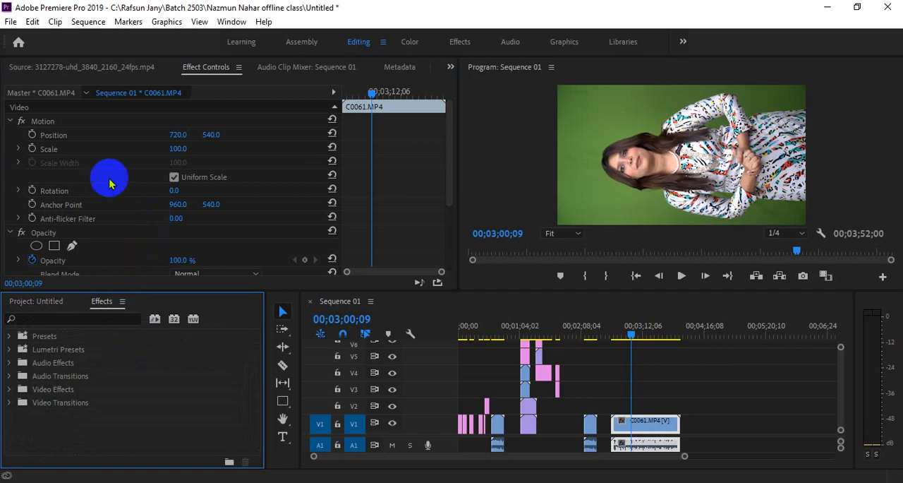
pyautogui.click(175, 193)
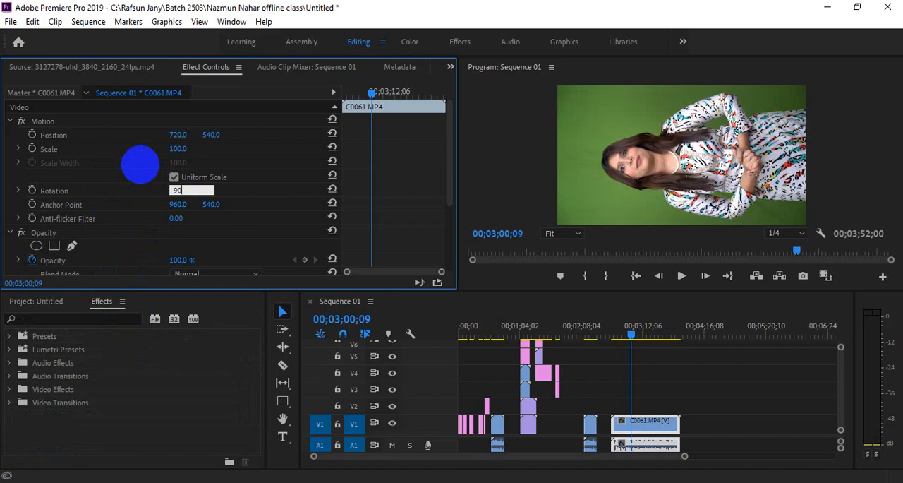
pyautogui.press('Return')
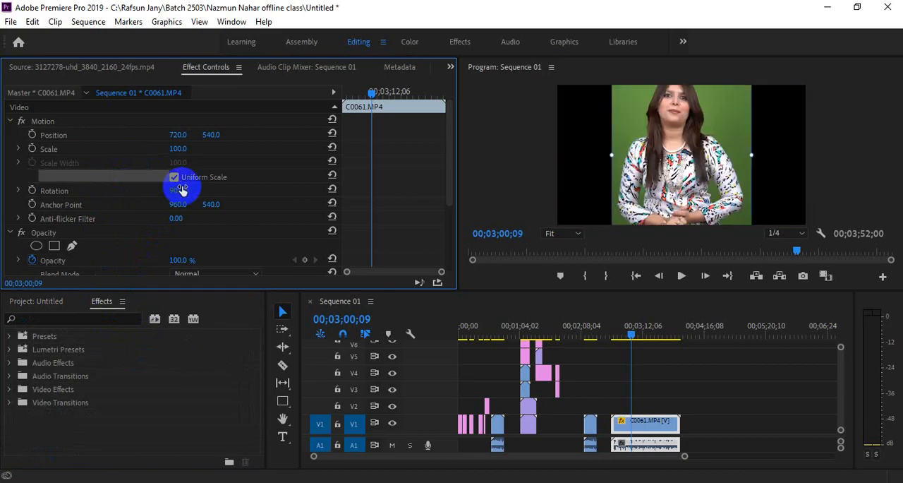
# Step: Reset the rotation of the C0061.MP4 clip, try 35 degrees, and return it to 90 degrees
pyautogui.click(332, 189)
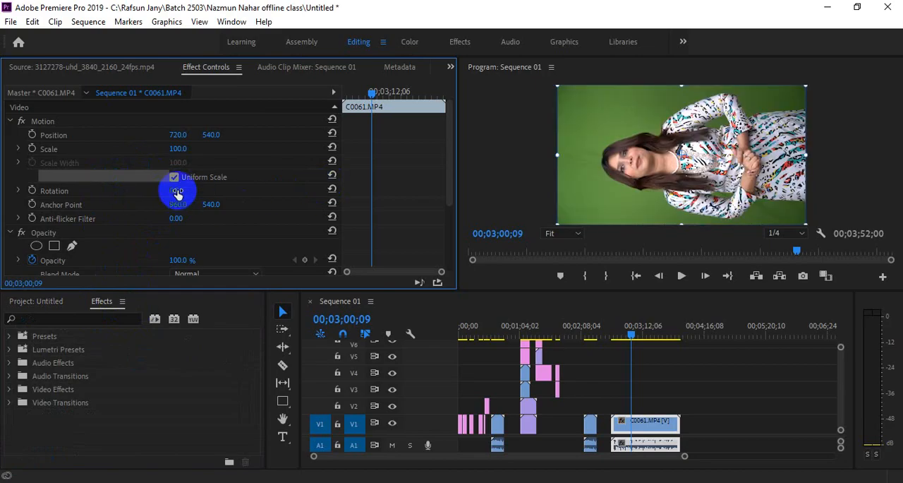
pyautogui.moveTo(177, 190)
pyautogui.mouseDown()
pyautogui.moveTo(218, 191)
pyautogui.moveTo(193, 205)
pyautogui.moveTo(167, 194)
pyautogui.mouseUp()
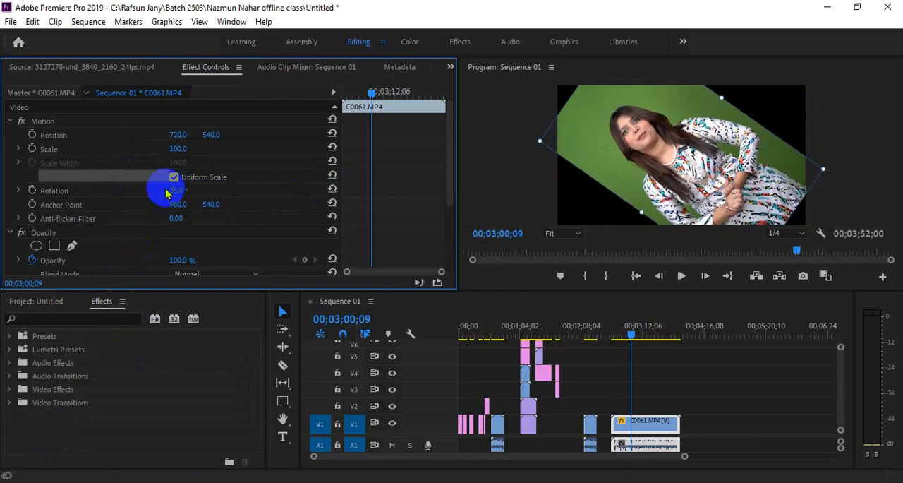
pyautogui.click(177, 191)
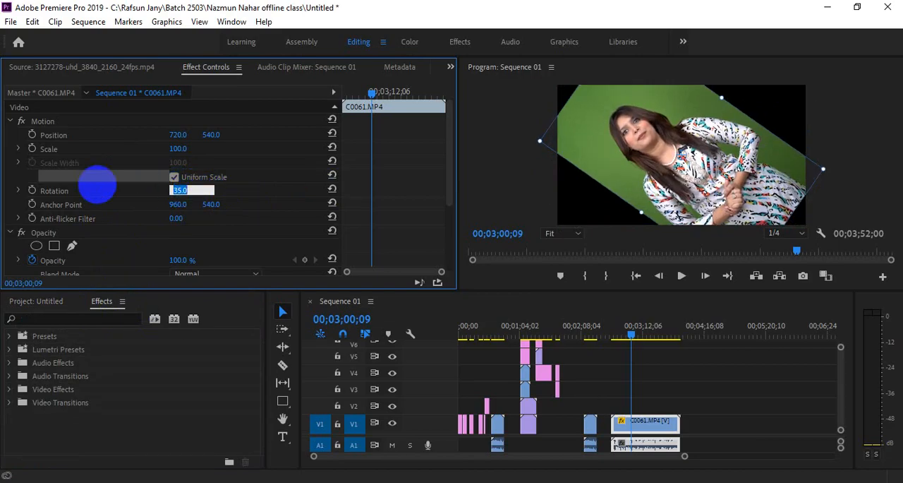
pyautogui.press('Return')
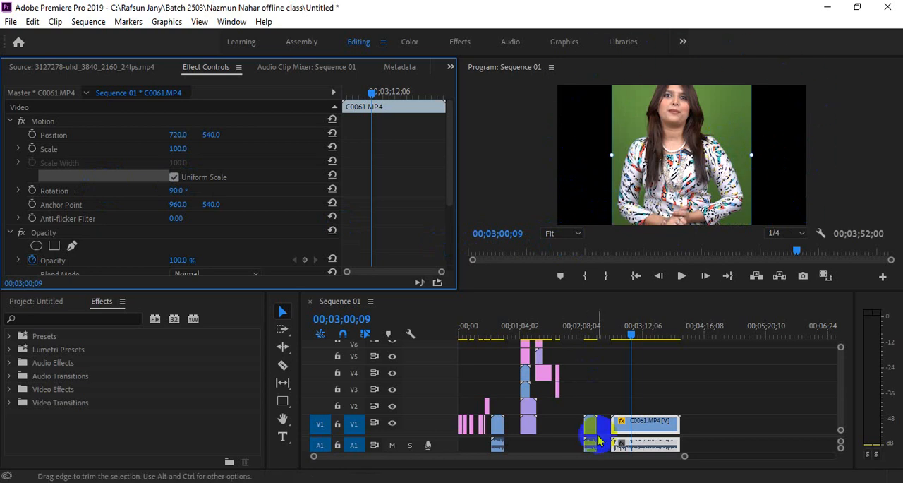
pyautogui.click(648, 425)
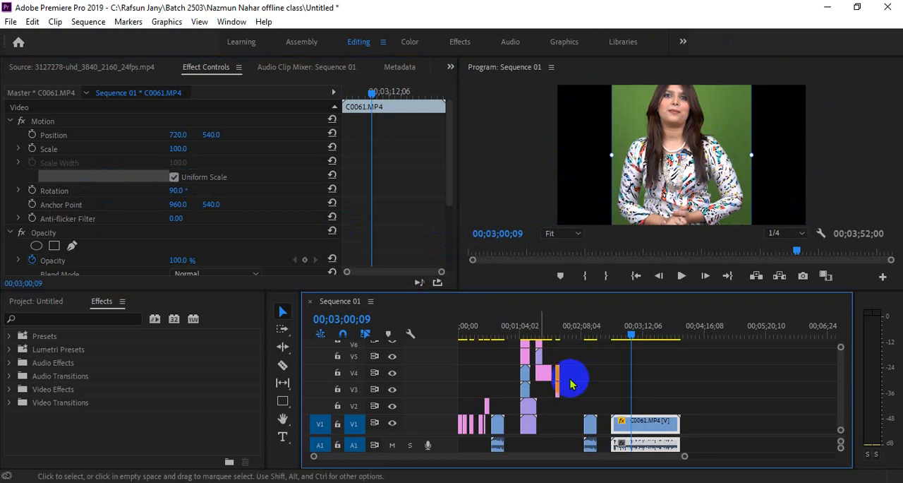
pyautogui.click(734, 388)
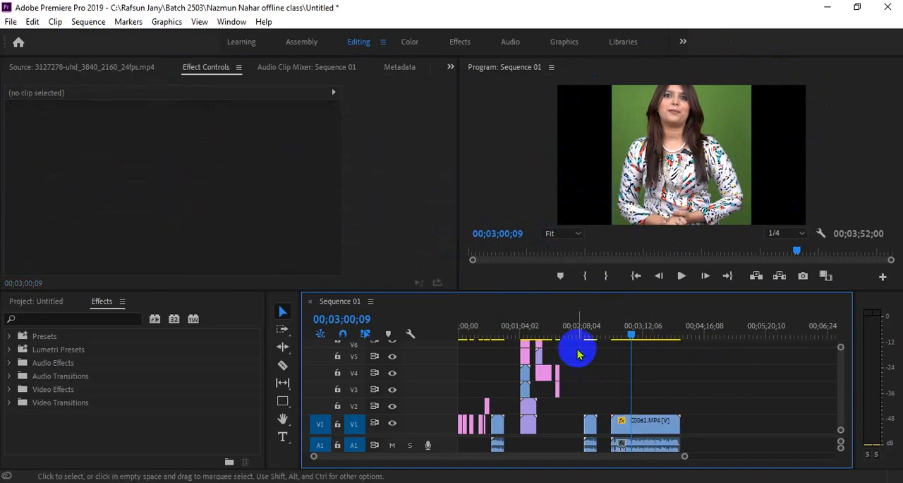
pyautogui.click(528, 155)
pyautogui.click(88, 23)
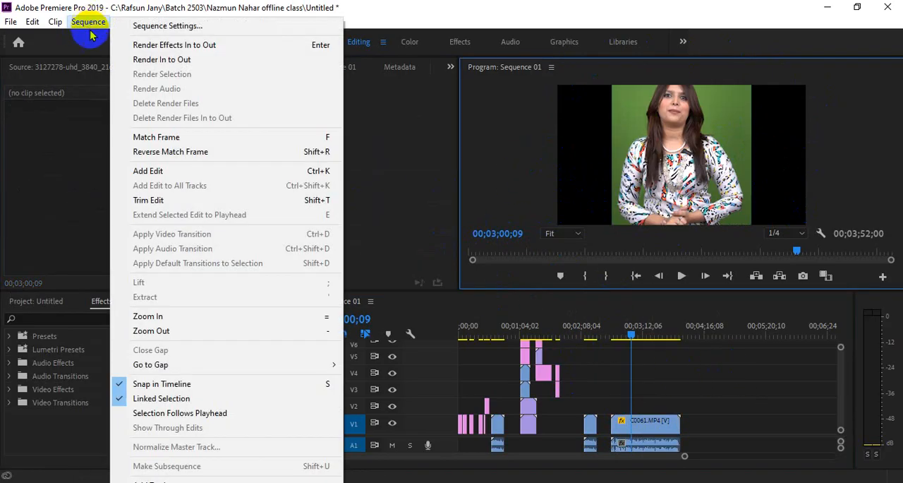
pyautogui.click(414, 202)
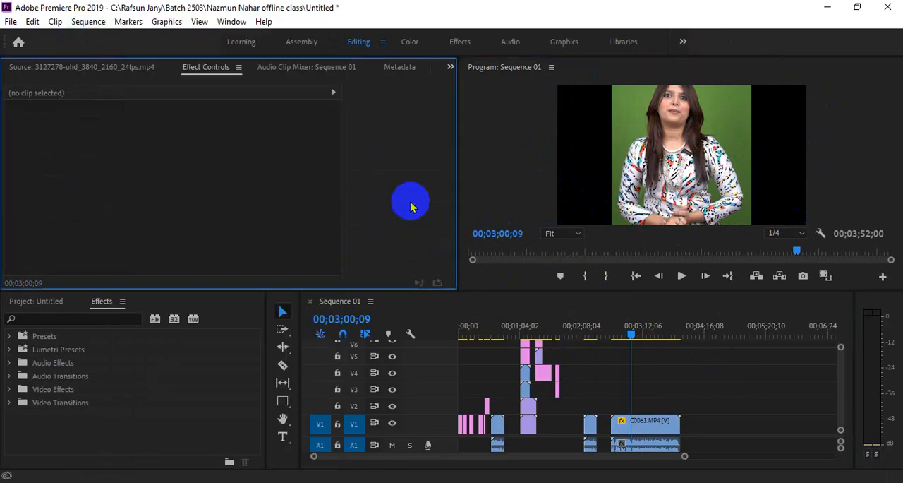
pyautogui.click(101, 23)
pyautogui.click(63, 448)
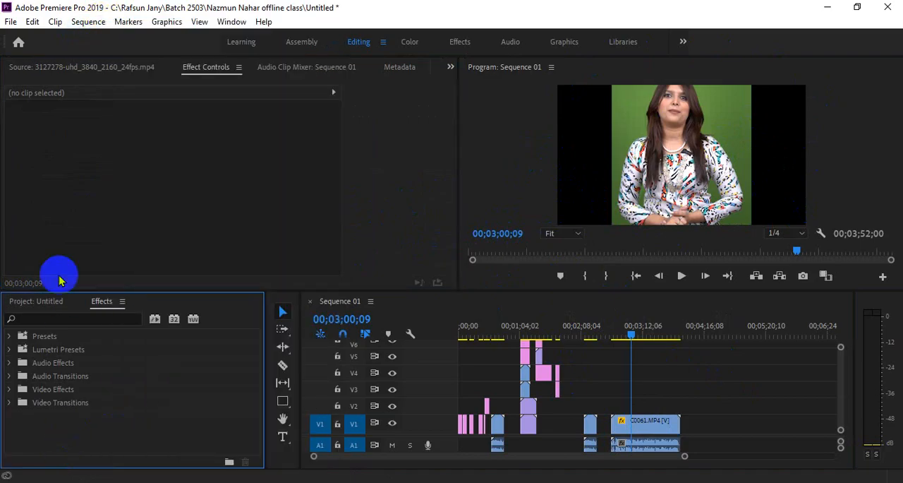
pyautogui.click(170, 109)
pyautogui.click(89, 22)
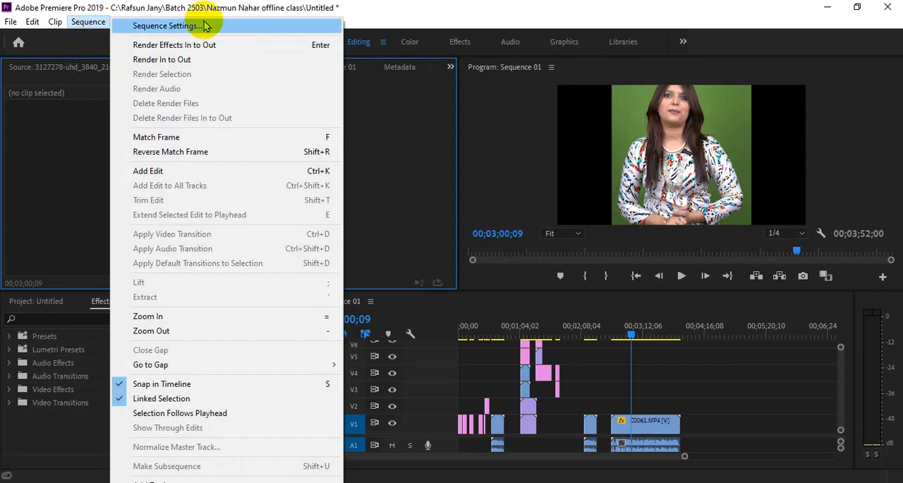
pyautogui.click(710, 369)
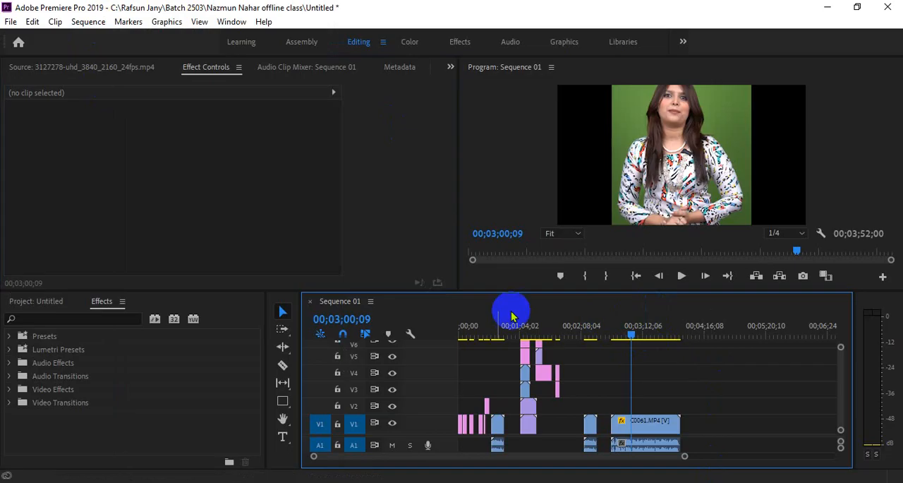
# Step: Open the settings of Sequence 01 and change the editing mode to Custom
pyautogui.click(88, 22)
pyautogui.click(127, 24)
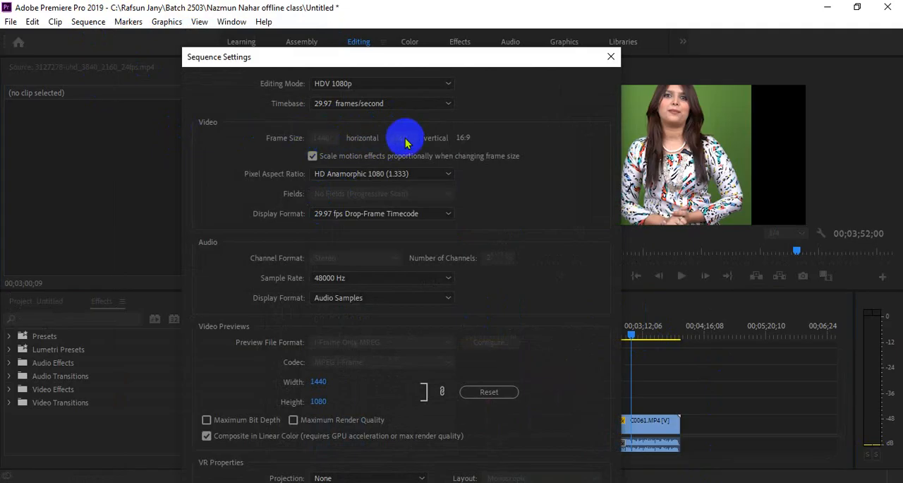
pyautogui.click(382, 87)
pyautogui.scroll(7, 383, 176)
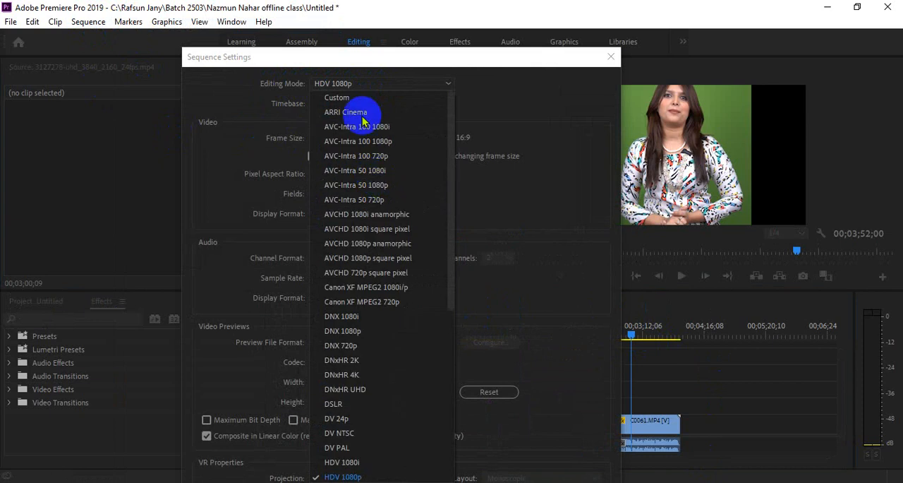
pyautogui.click(345, 97)
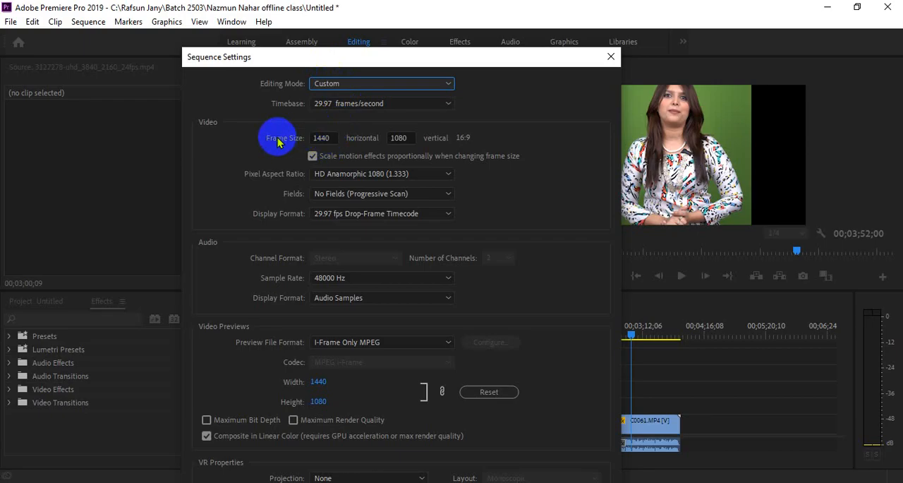
# Step: Set the sequence frame size to 1080 horizontal by 1920 vertical and apply it, accepting the deletion of all previews
pyautogui.click(332, 138)
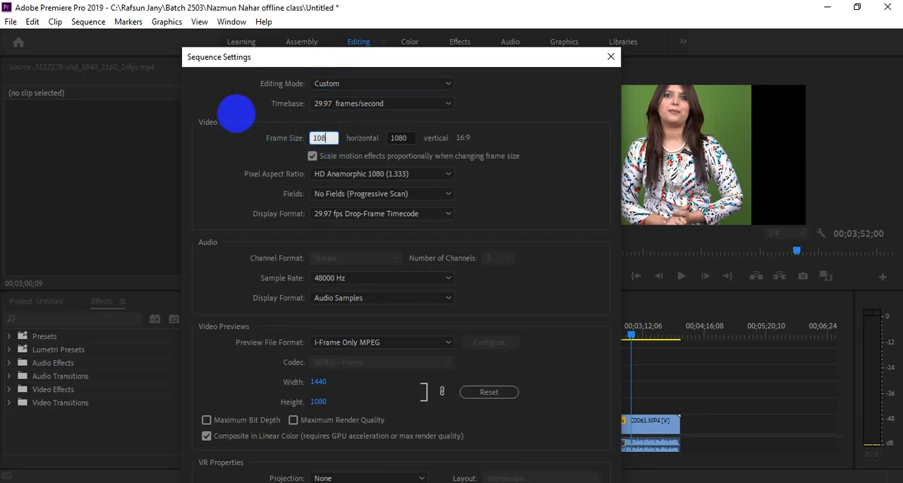
pyautogui.click(398, 138)
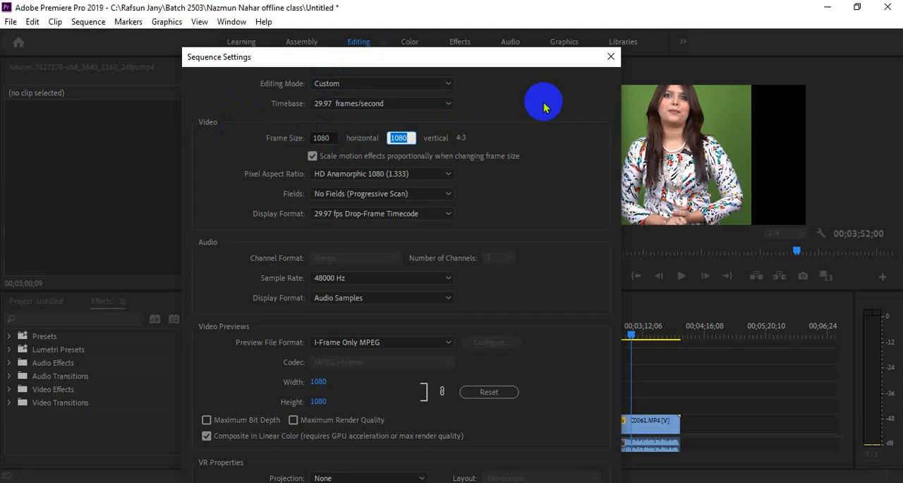
pyautogui.write('1920')
pyautogui.press('Return')
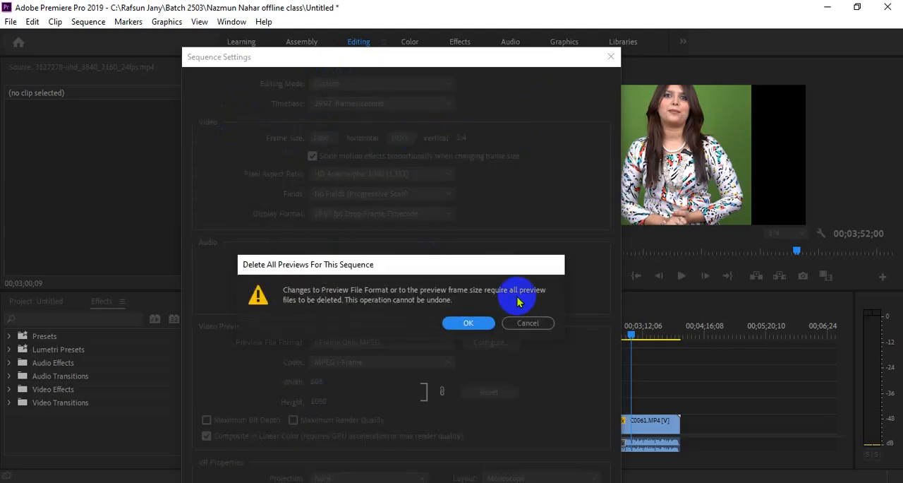
pyautogui.click(469, 323)
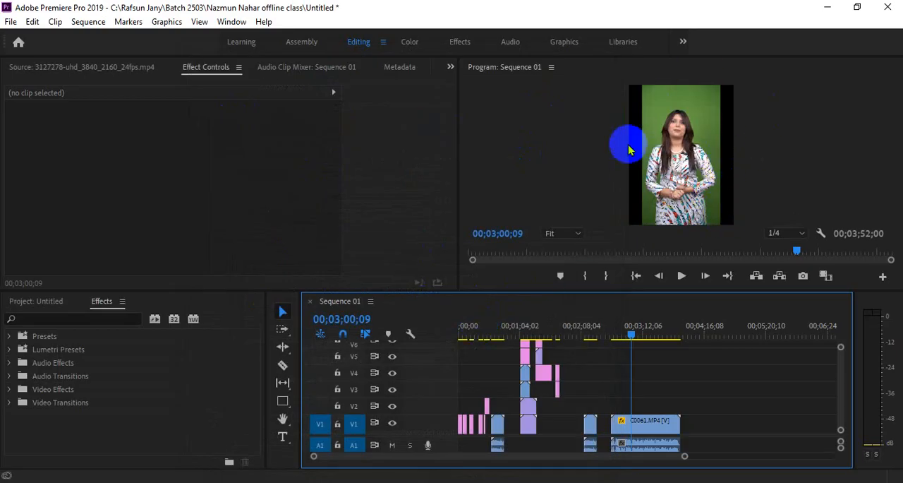
# Step: Scale the C0061.MP4 clip up to 133 so that it fills the vertical frame
pyautogui.click(650, 421)
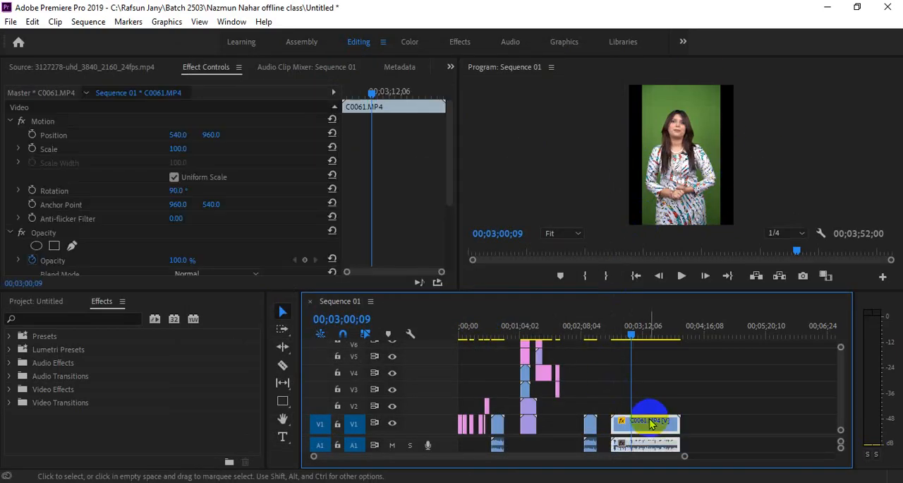
pyautogui.moveTo(181, 148); pyautogui.dragTo(202, 146)
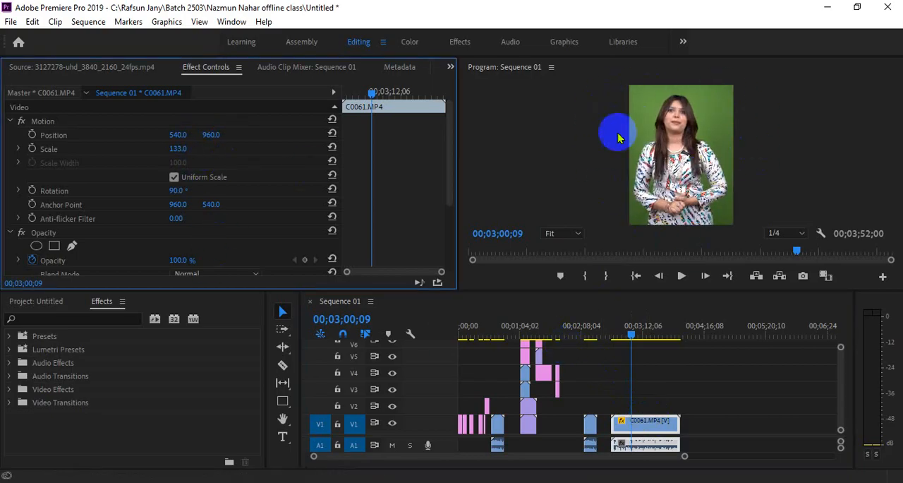
# Step: Select the ChrisRaw.mp4 clip in the sequence and play it from its beginning
pyautogui.click(592, 328)
pyautogui.click(590, 425)
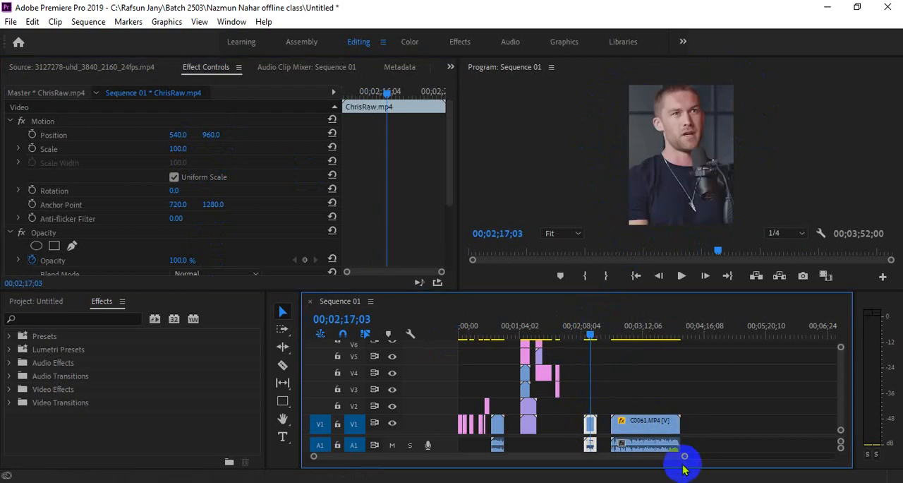
pyautogui.moveTo(684, 458); pyautogui.dragTo(574, 467)
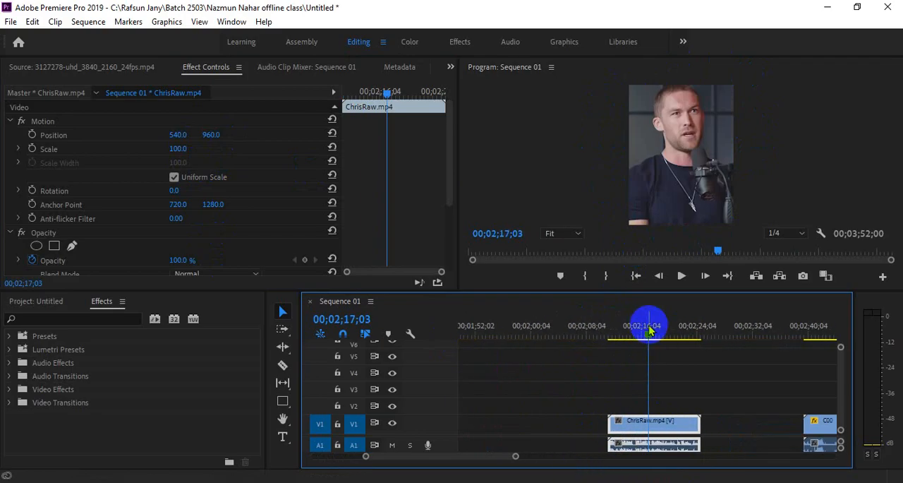
pyautogui.moveTo(645, 325); pyautogui.dragTo(618, 327)
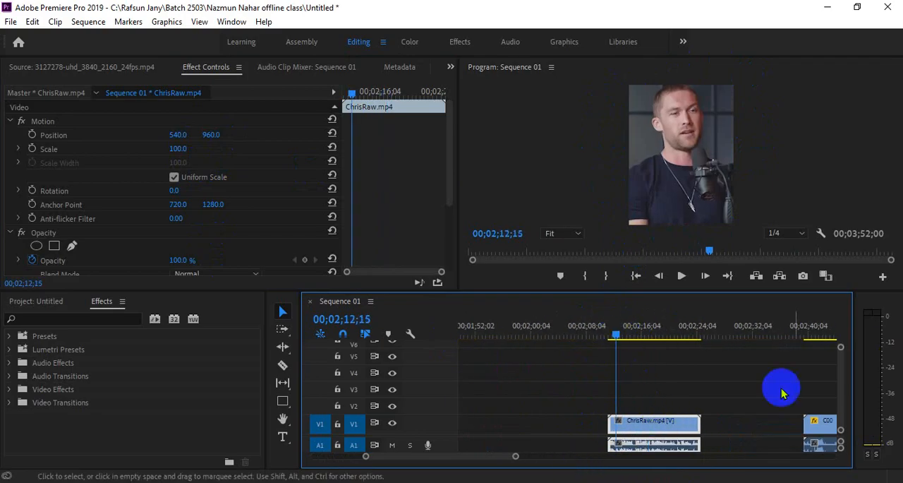
pyautogui.click(841, 379)
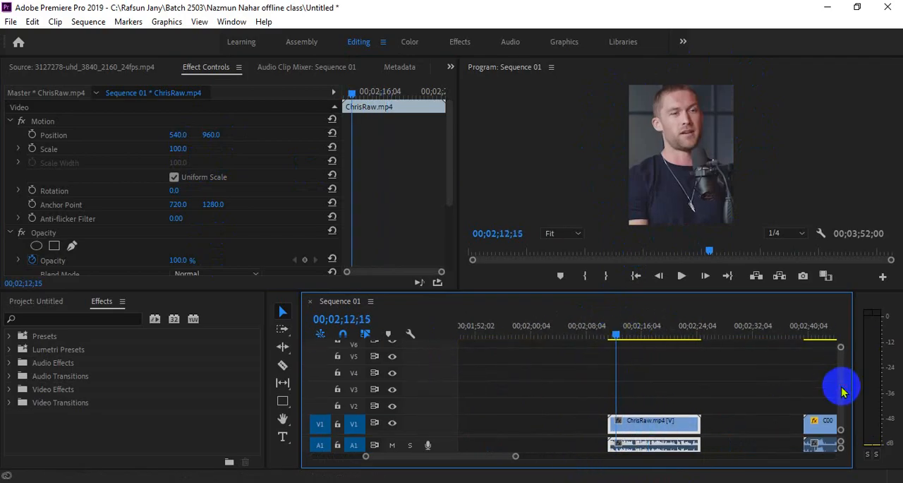
pyautogui.moveTo(618, 330); pyautogui.dragTo(611, 325)
pyautogui.press('space')
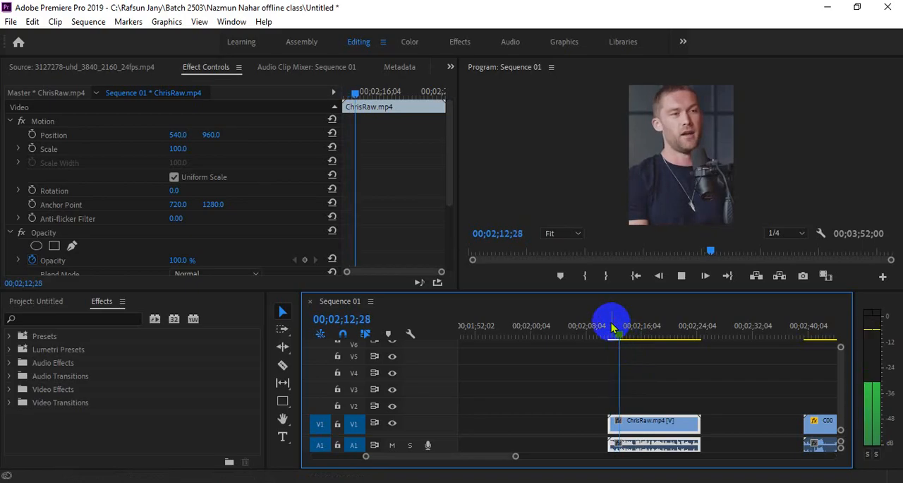
pyautogui.moveTo(611, 324); pyautogui.dragTo(606, 334)
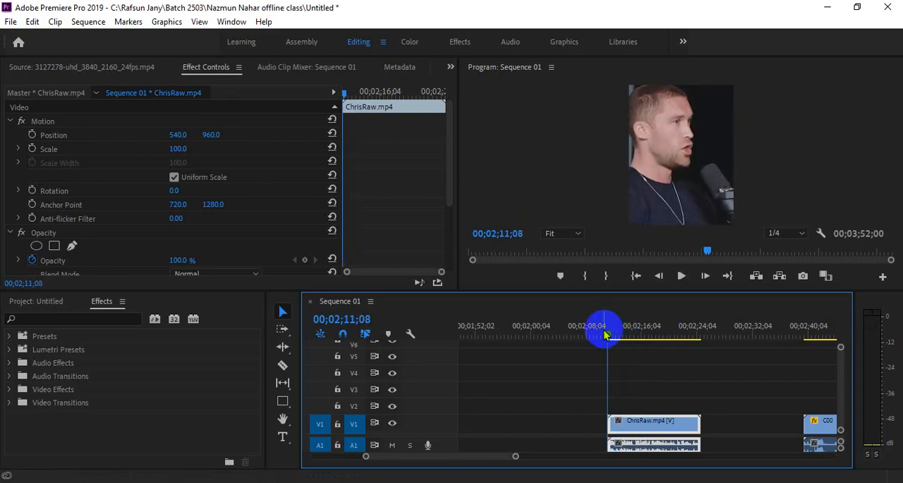
pyautogui.press('space')
pyautogui.press('space')
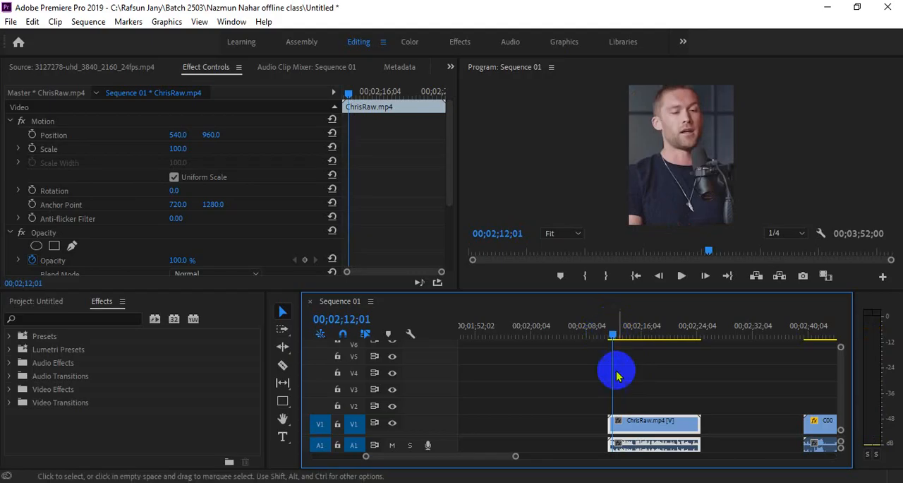
# Step: Scale the ChrisRaw.mp4 clip up to 103
pyautogui.click(178, 148)
pyautogui.moveTo(178, 148)
pyautogui.mouseDown()
pyautogui.moveTo(143, 147)
pyautogui.moveTo(192, 146)
pyautogui.mouseUp()
pyautogui.click(655, 424)
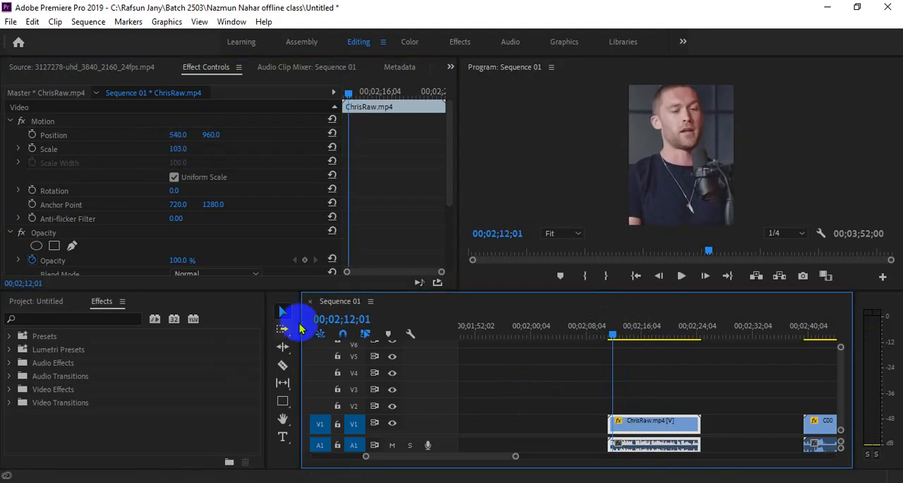
pyautogui.scroll(-5, 518, 457)
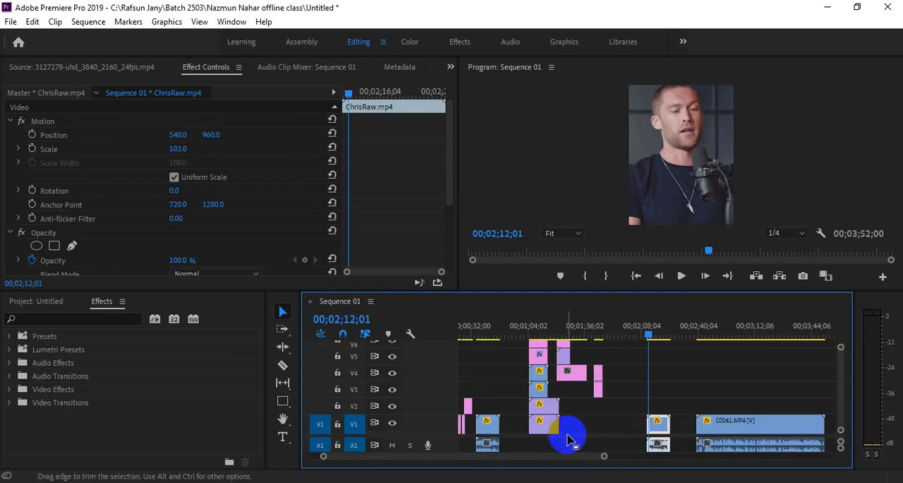
pyautogui.click(465, 325)
pyautogui.moveTo(466, 324); pyautogui.dragTo(471, 324)
pyautogui.click(648, 328)
pyautogui.moveTo(649, 328); pyautogui.dragTo(654, 324)
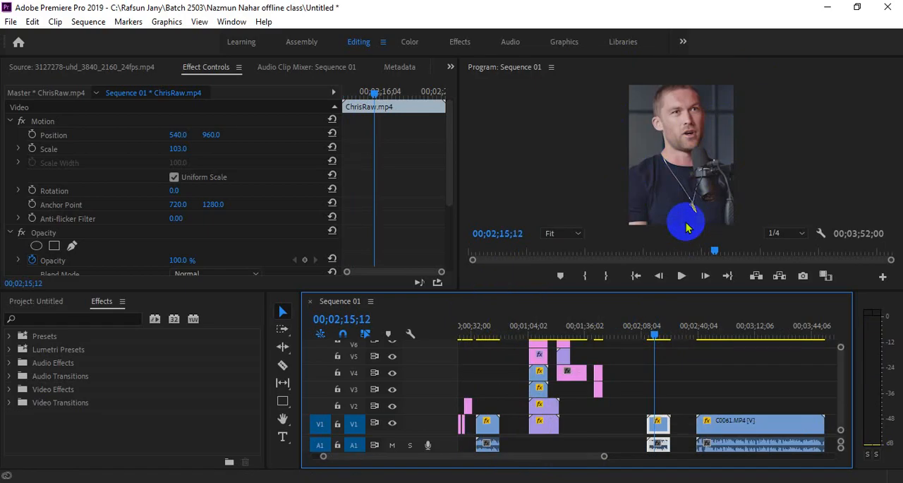
pyautogui.moveTo(604, 456); pyautogui.dragTo(557, 457)
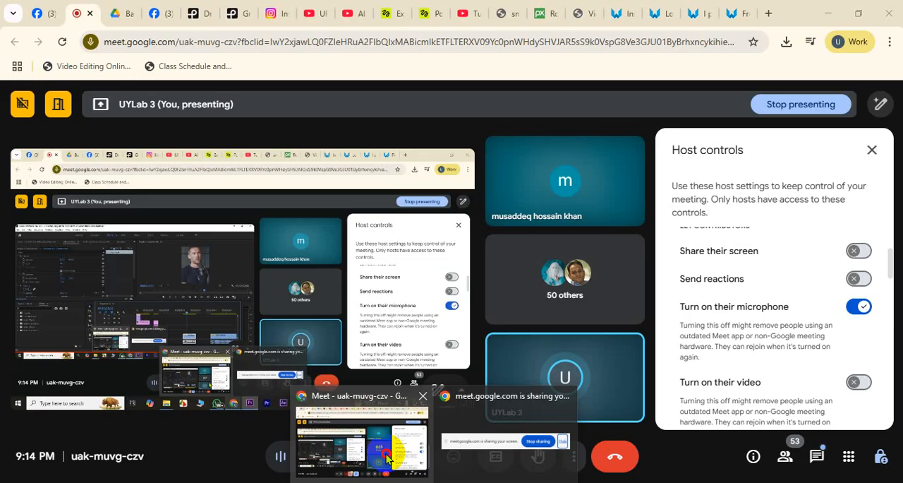
# Step: Switch to Google Drive in the browser and open the Elements folder inside Batch 2506
pyautogui.click(393, 460)
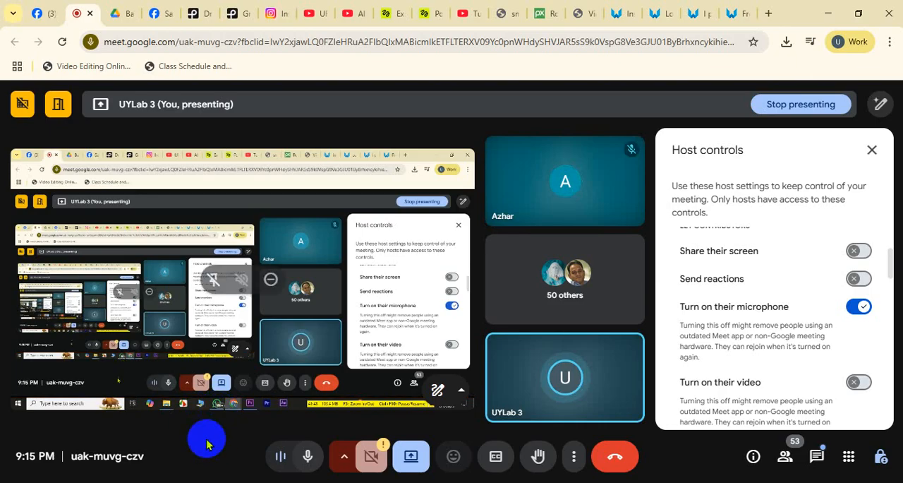
pyautogui.click(121, 14)
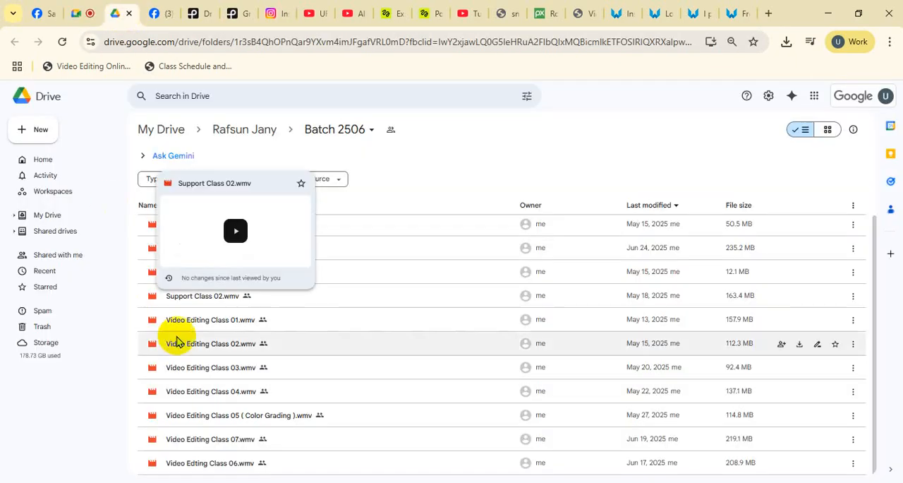
pyautogui.scroll(2, 299, 346)
pyautogui.doubleClick(247, 223)
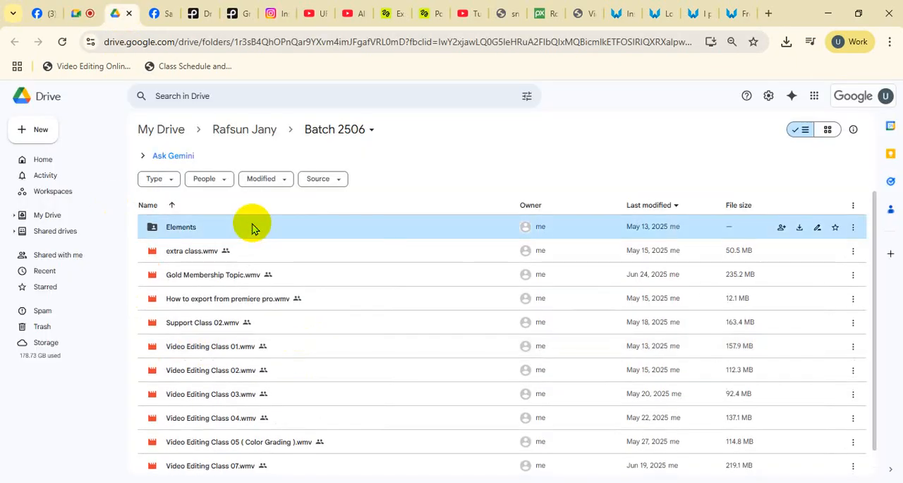
# Step: Upload the ChrisRaw video from the local Downloads folder to the Elements folder in Drive, and return to the meeting
pyautogui.moveTo(268, 452)
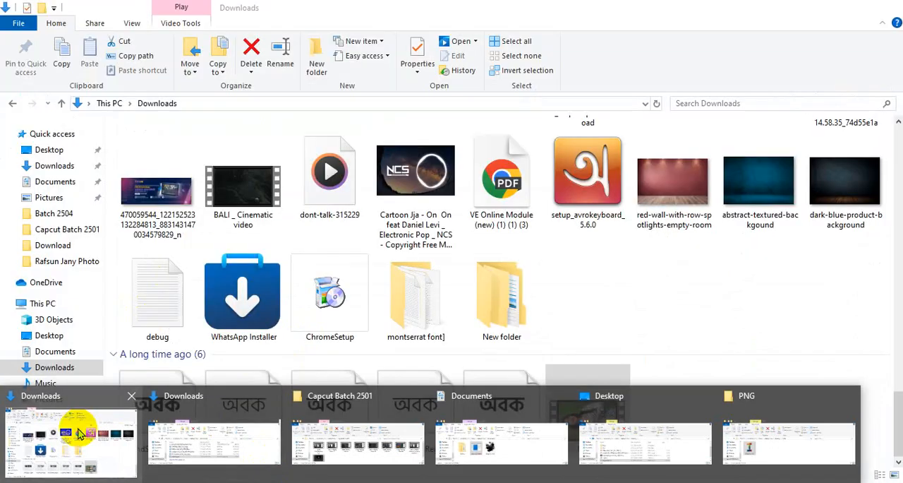
pyautogui.click(80, 433)
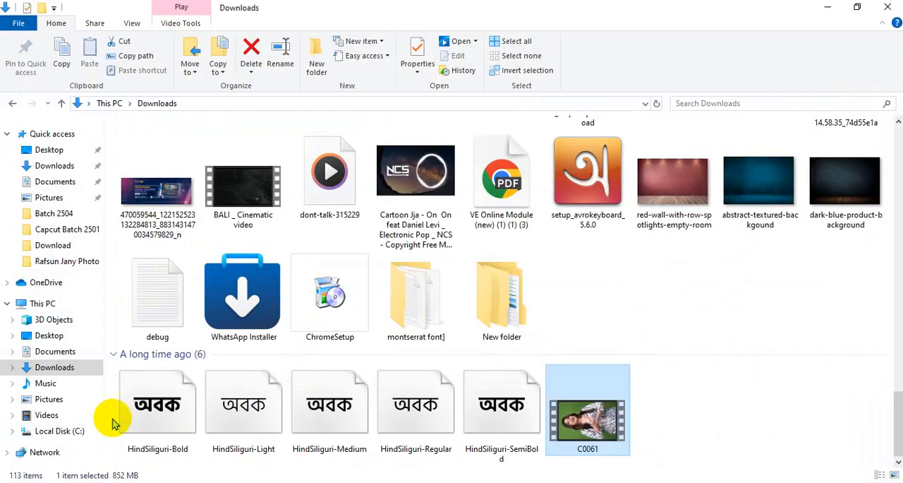
pyautogui.scroll(-10, 395, 339)
pyautogui.scroll(3, 393, 344)
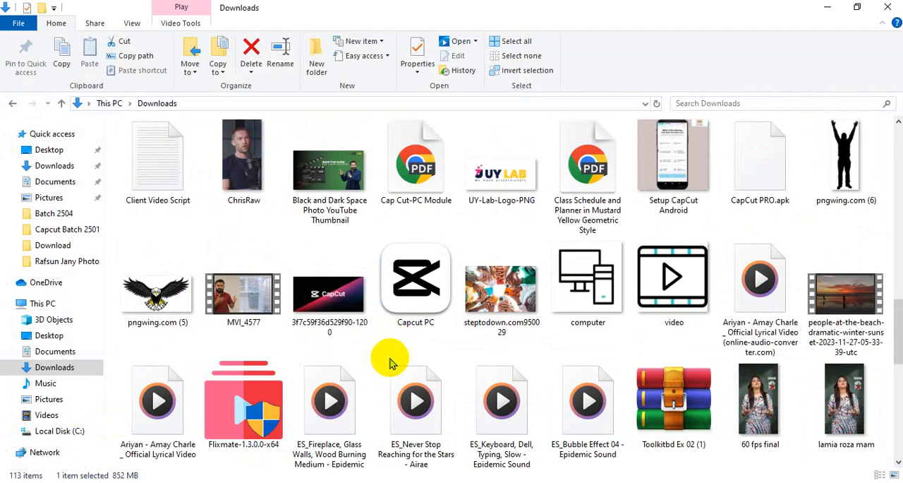
pyautogui.moveTo(244, 159); pyautogui.dragTo(347, 371)
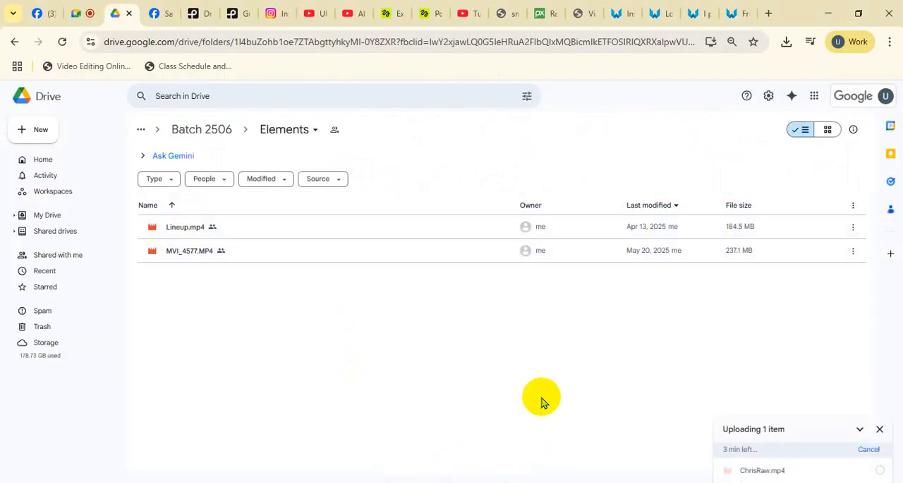
pyautogui.click(79, 13)
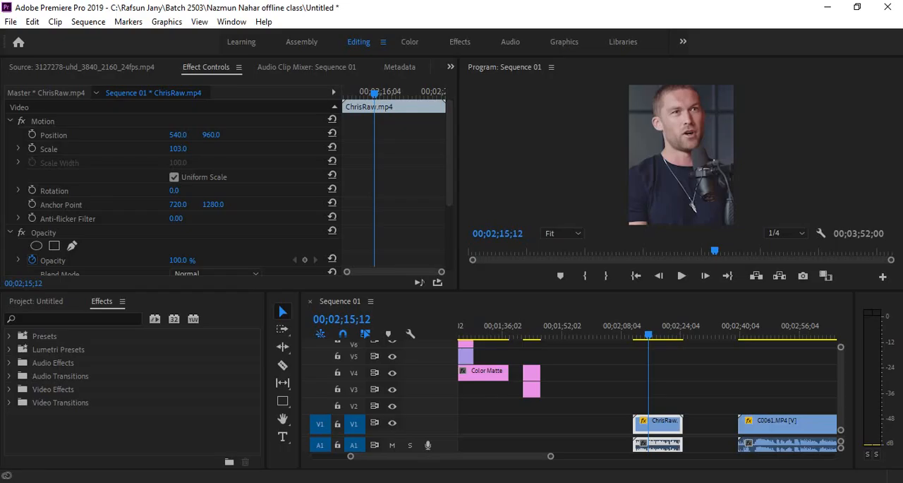
# Step: Back in Premiere Pro, mark an in point at 00;02;13;08 and an out point at 00;02;20;28 on the ChrisRaw.mp4 clip
pyautogui.click(649, 329)
pyautogui.click(656, 430)
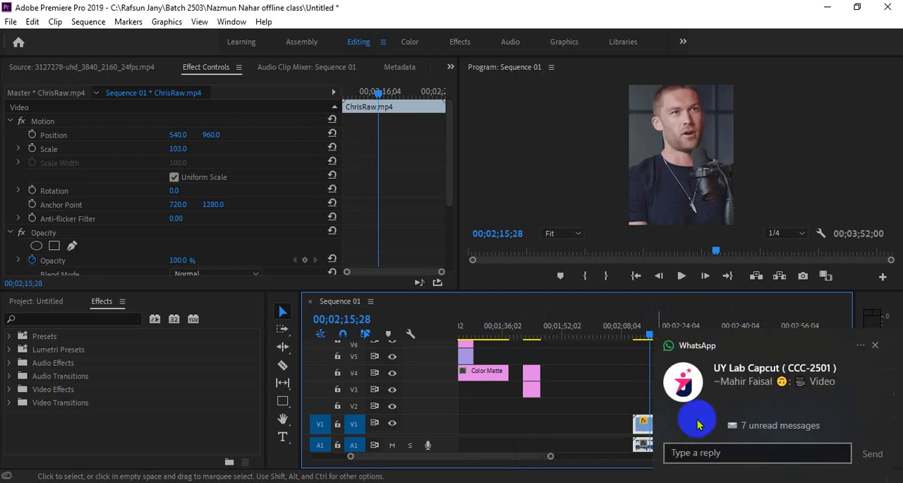
pyautogui.click(875, 343)
pyautogui.click(651, 423)
pyautogui.moveTo(650, 329); pyautogui.dragTo(642, 331)
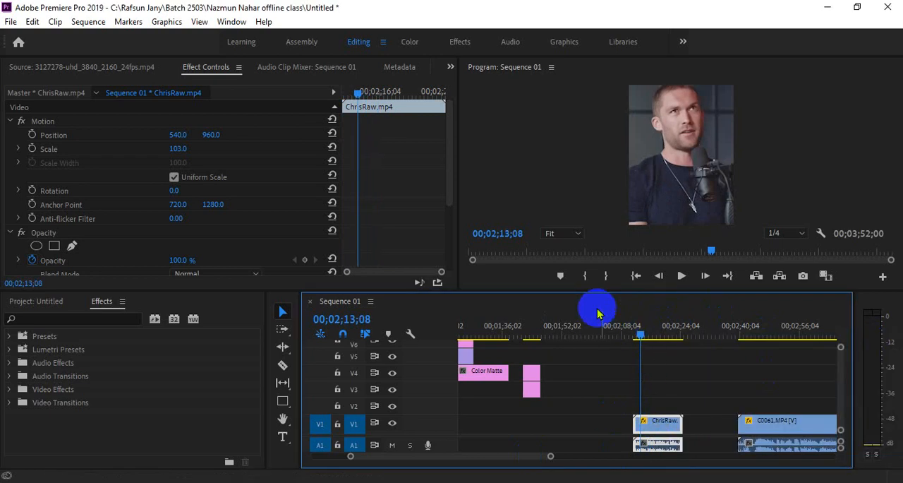
pyautogui.click(585, 276)
pyautogui.click(669, 330)
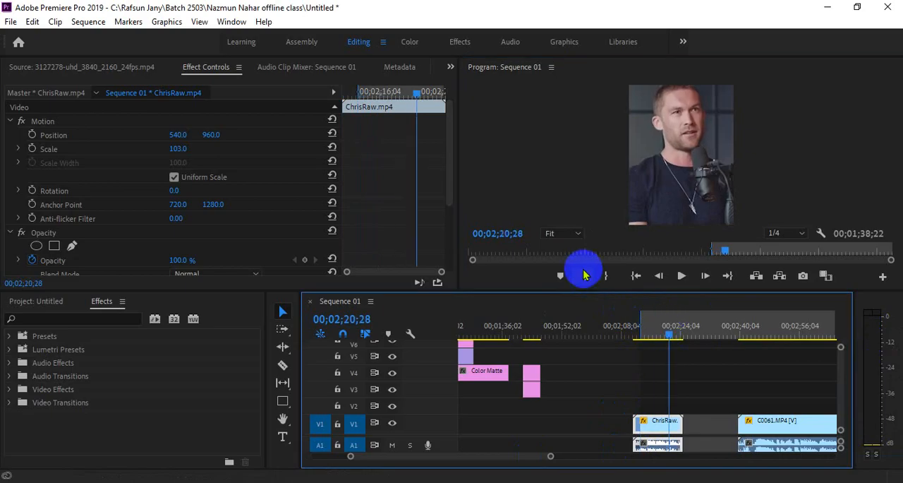
pyautogui.click(605, 276)
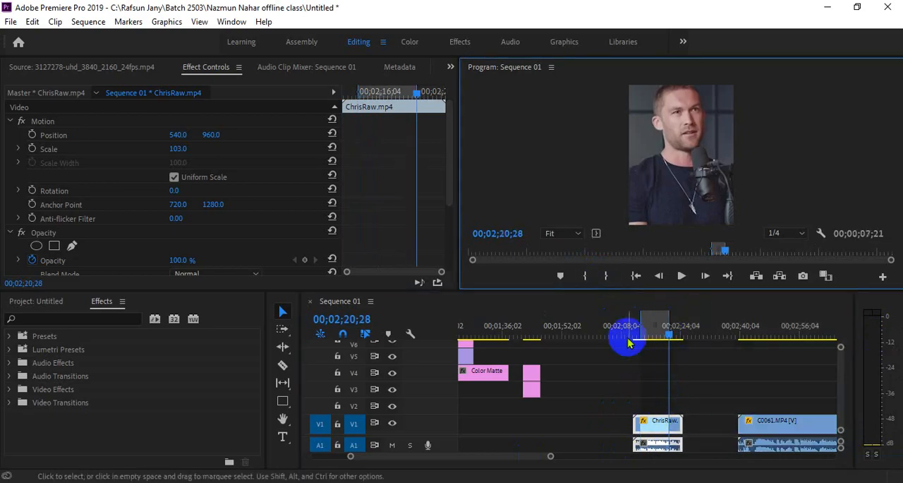
# Step: Extend the in/out range to span the whole ChrisRaw.mp4 clip and place the playhead at 00;02;18;08 inside it
pyautogui.moveTo(638, 326); pyautogui.dragTo(680, 329)
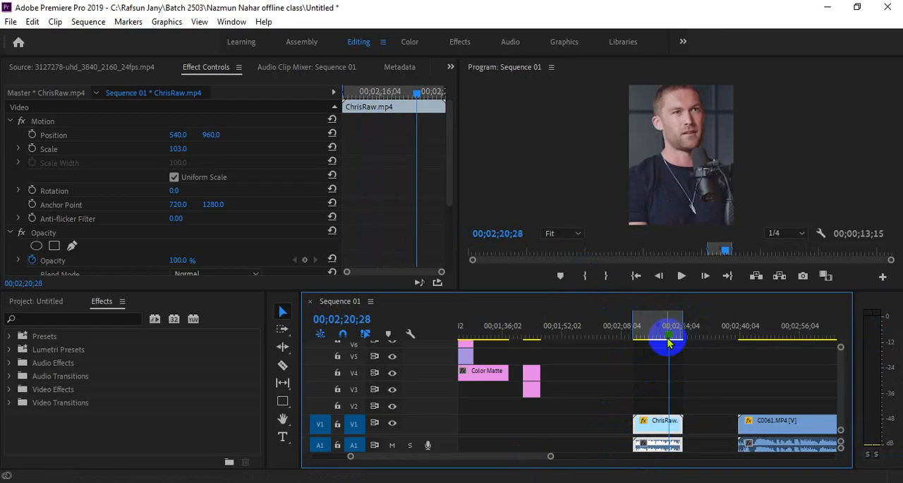
pyautogui.click(661, 331)
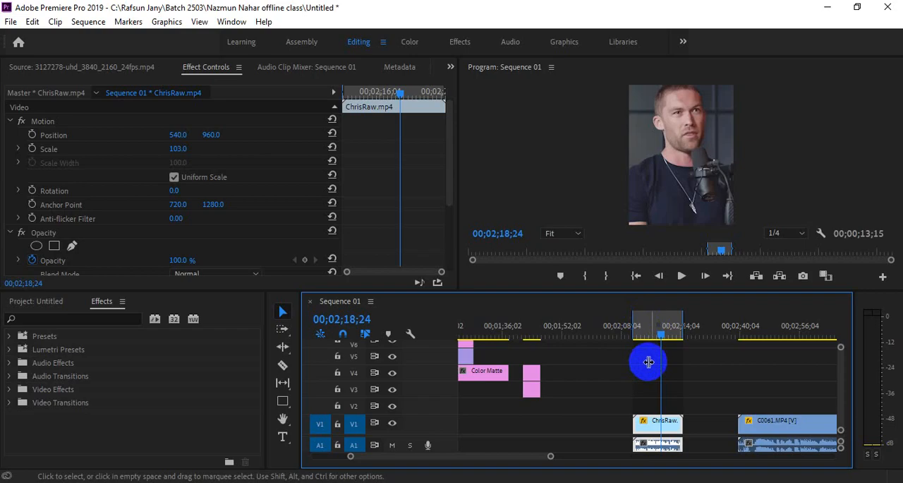
pyautogui.click(657, 333)
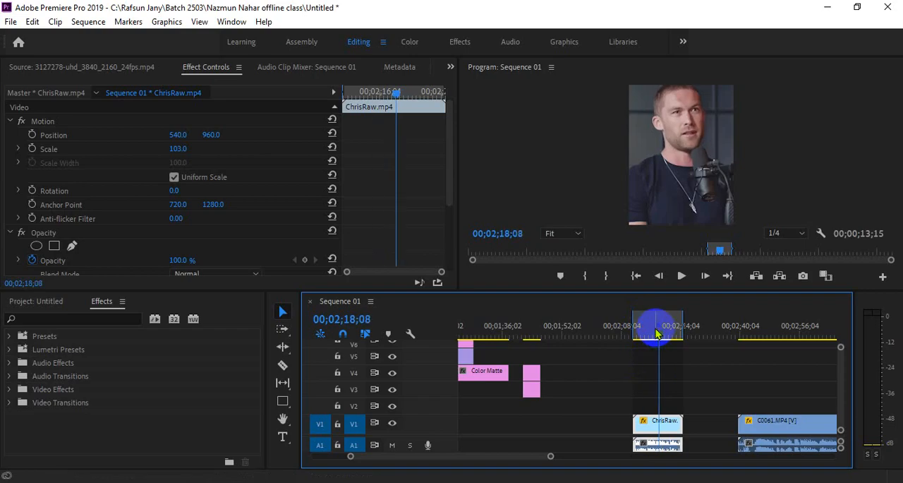
# Step: Open the export settings for the marked range and check the format and preset options, keeping H.264 and Match Source - High bitrate
pyautogui.hotkey('ctrl', 'm')
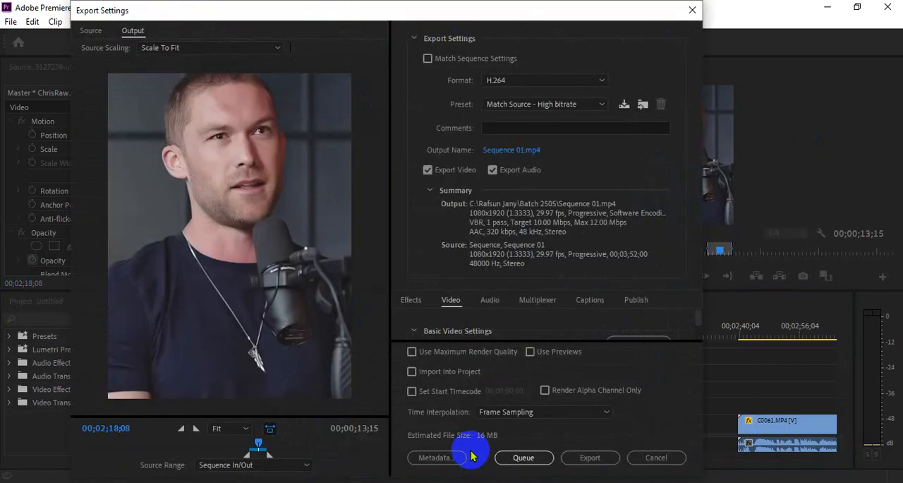
pyautogui.moveTo(416, 12); pyautogui.dragTo(425, 120)
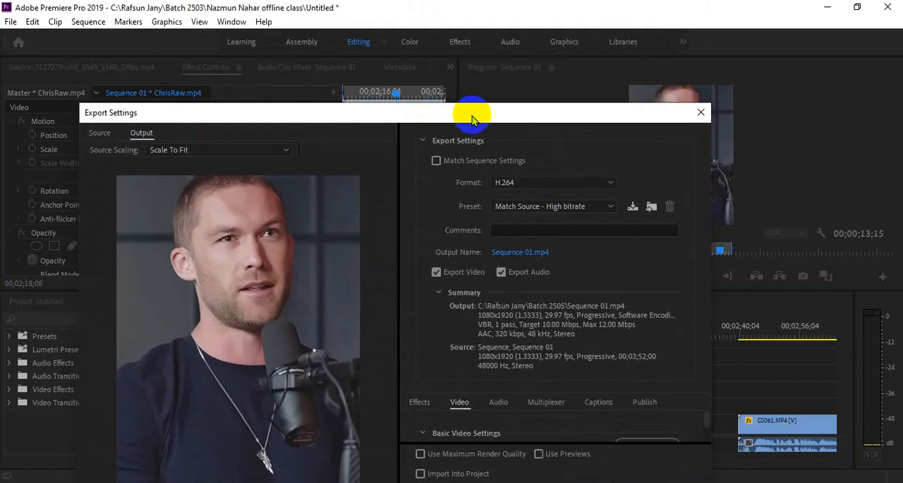
pyautogui.moveTo(473, 118); pyautogui.dragTo(457, 50)
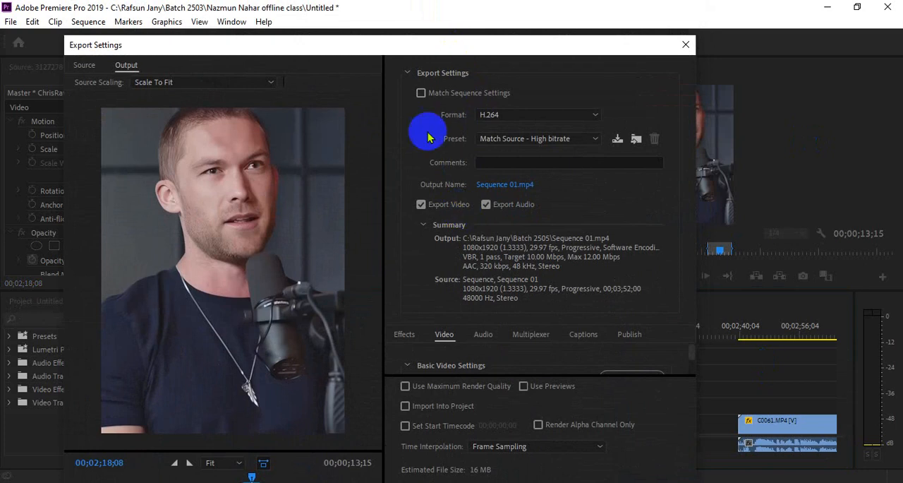
pyautogui.click(512, 119)
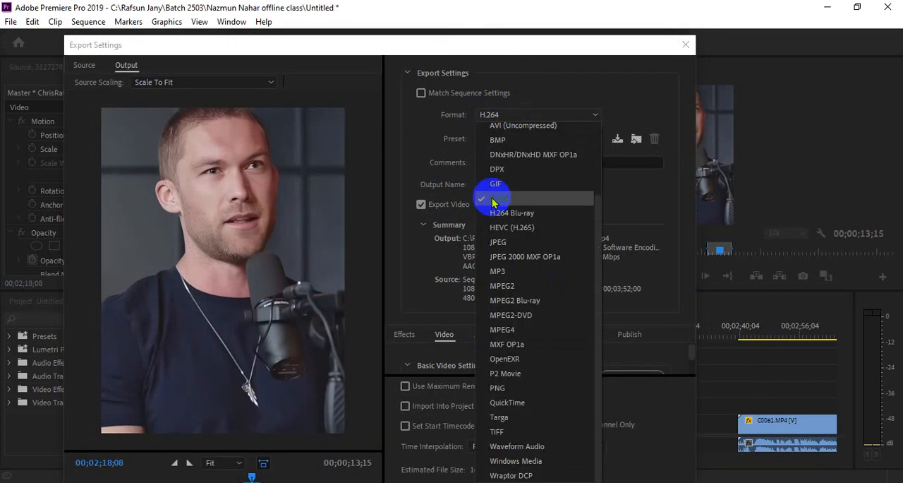
pyautogui.click(419, 137)
pyautogui.click(526, 139)
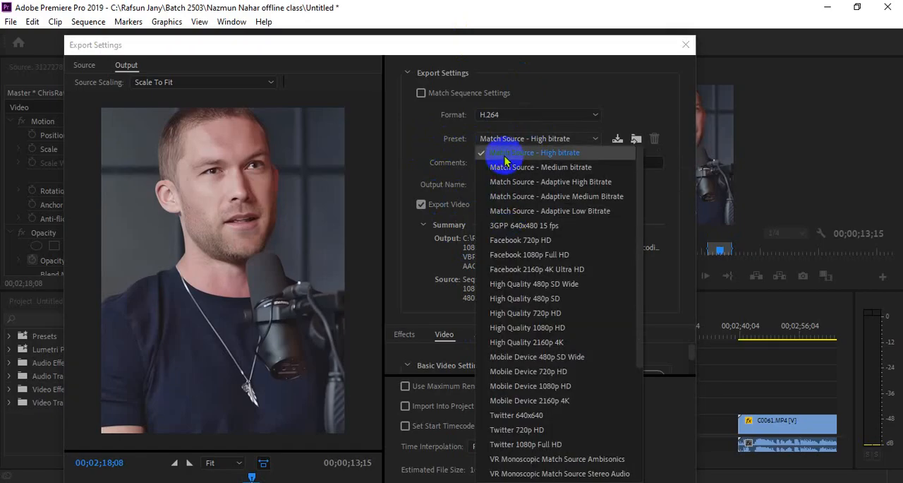
pyautogui.click(417, 137)
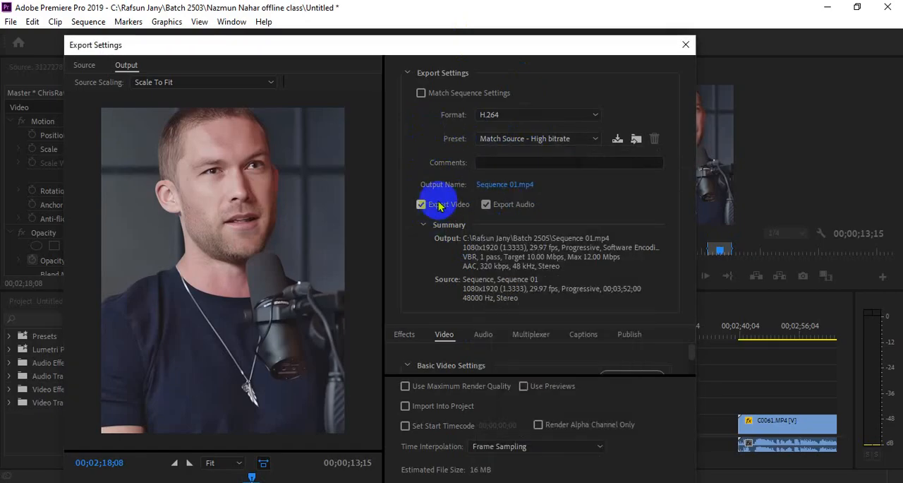
# Step: Change the export's save location to the Batch 2506 folder inside Rafsun Jany on the C: drive
pyautogui.moveTo(482, 47); pyautogui.dragTo(484, 31)
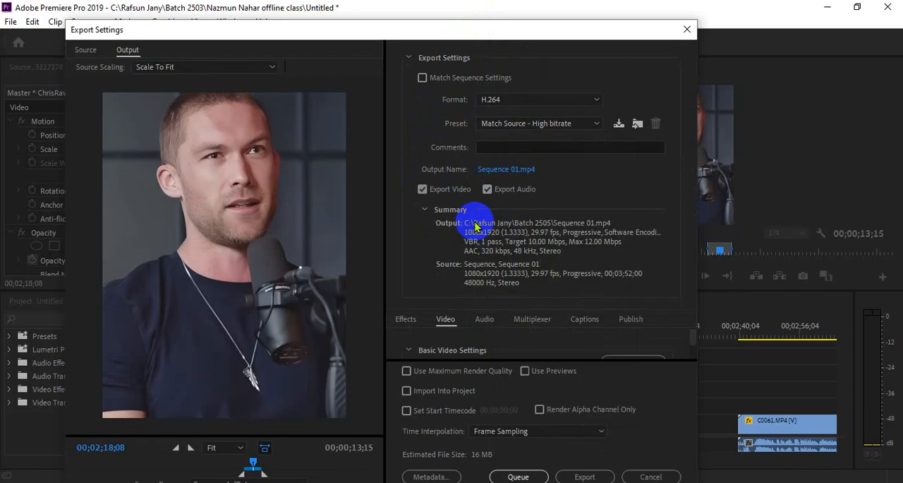
pyautogui.click(502, 170)
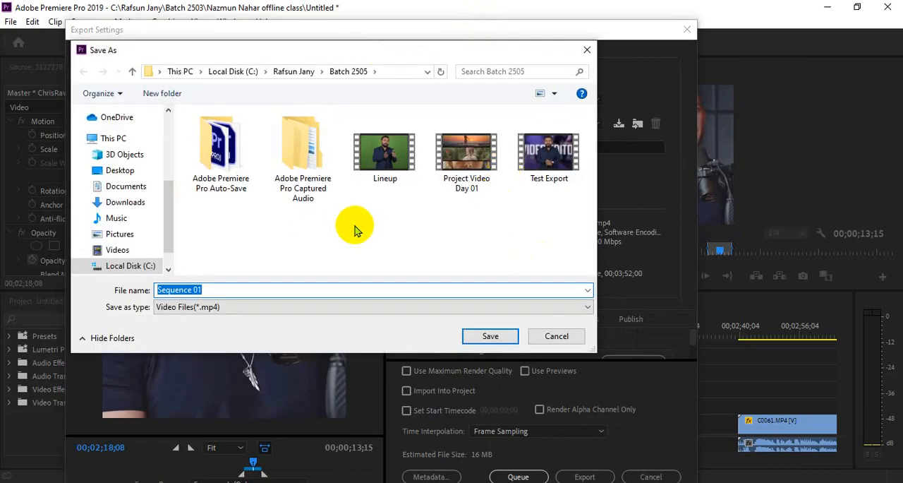
pyautogui.click(293, 72)
pyautogui.doubleClick(240, 187)
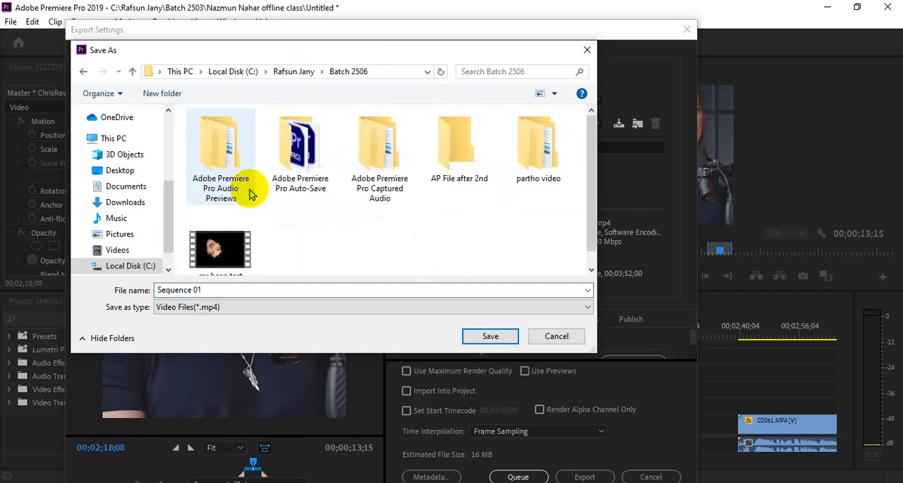
pyautogui.scroll(-1, 346, 258)
# Step: Name the output file 1 JULY TEST VIDEO, save that name, and export the marked range immediately with the current settings
pyautogui.doubleClick(226, 290)
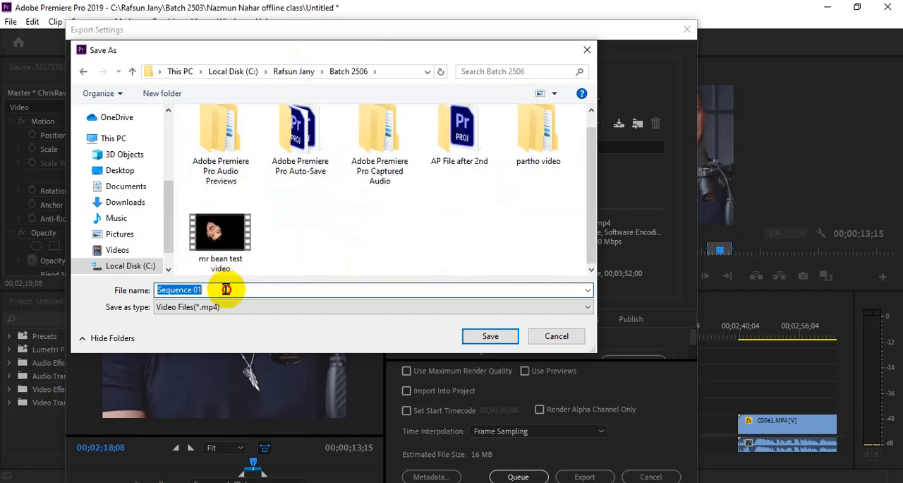
pyautogui.moveTo(237, 290); pyautogui.dragTo(153, 294)
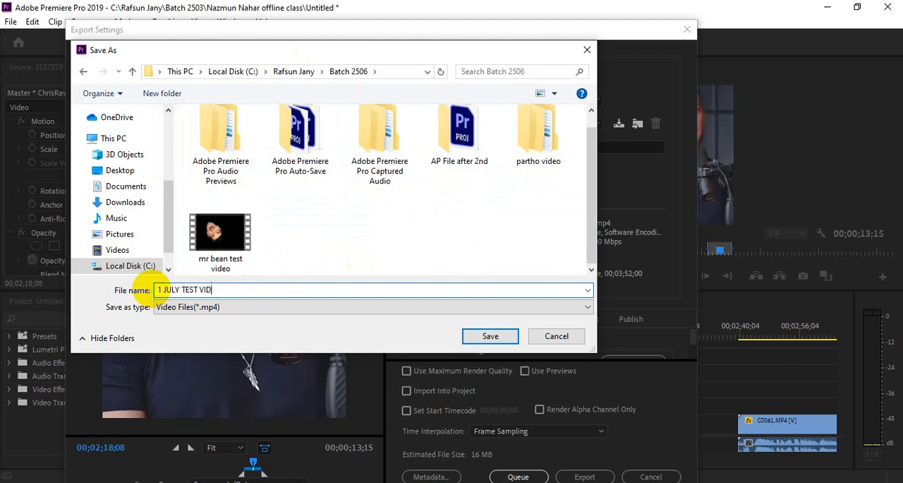
pyautogui.click(490, 336)
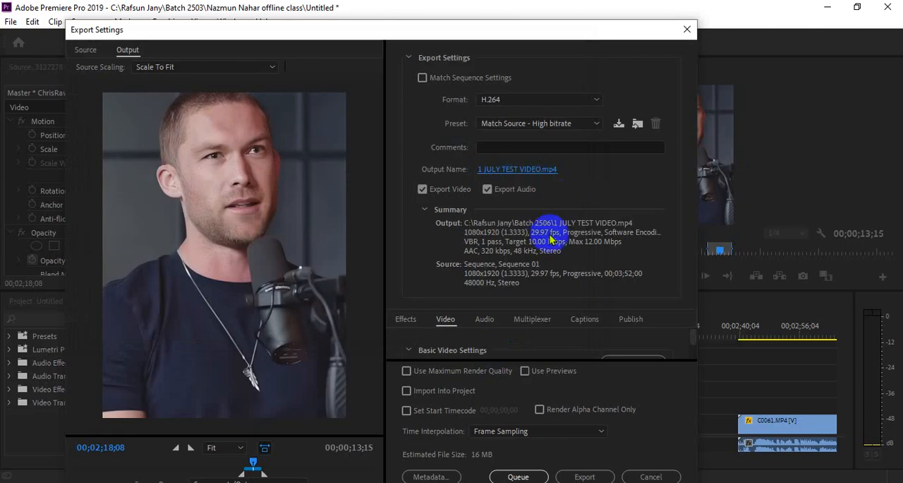
pyautogui.click(584, 477)
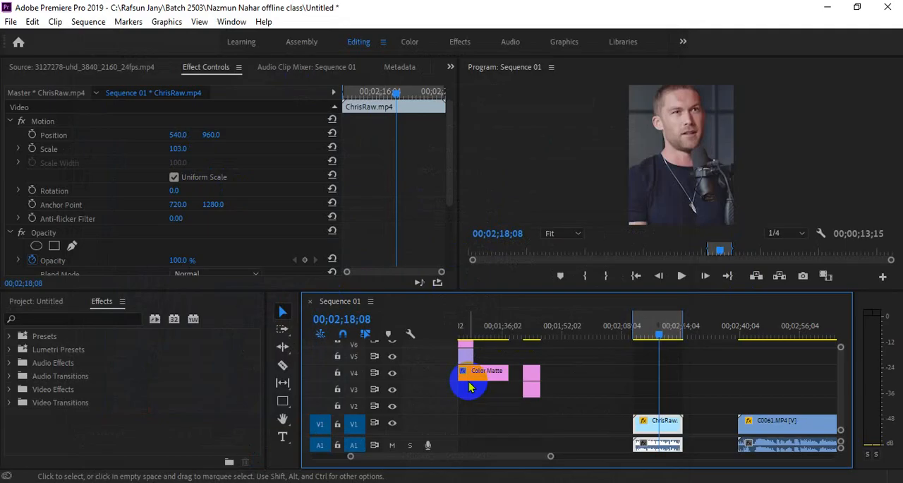
# Step: Switch to the Google Meet call and turn off the host control that lets contributors turn on their microphone
pyautogui.click(455, 473)
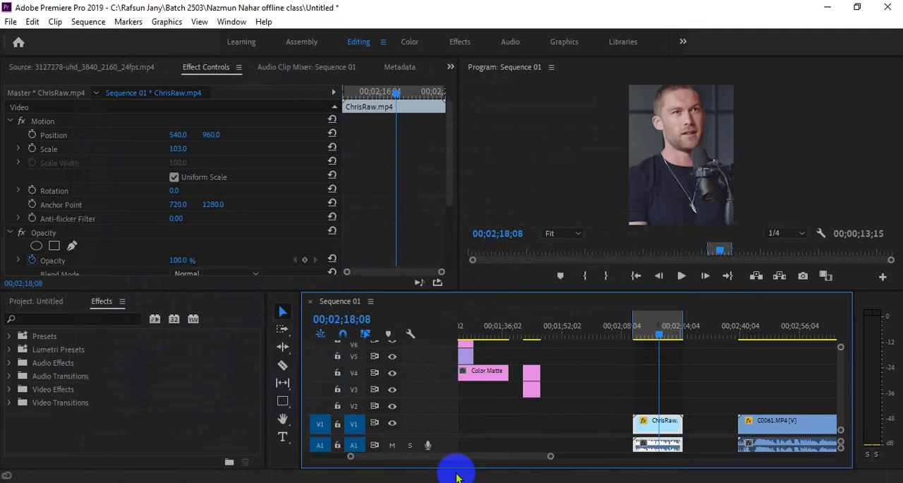
pyautogui.click(364, 440)
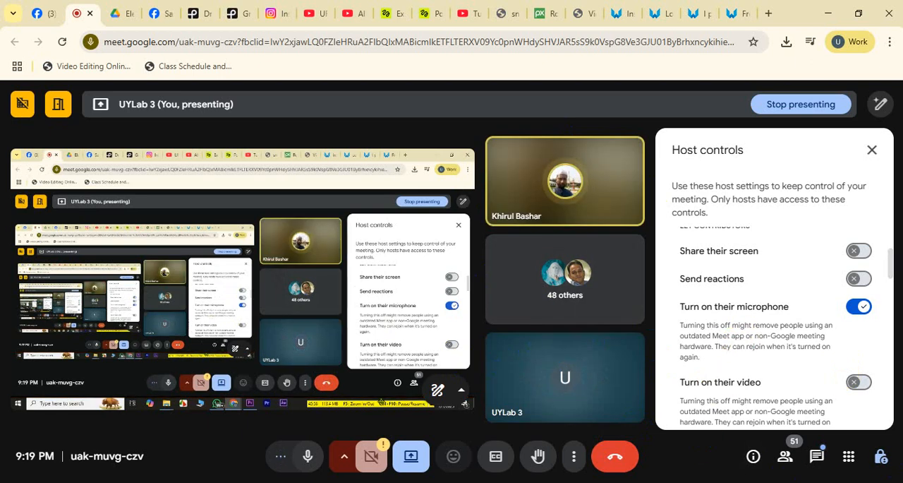
pyautogui.click(858, 306)
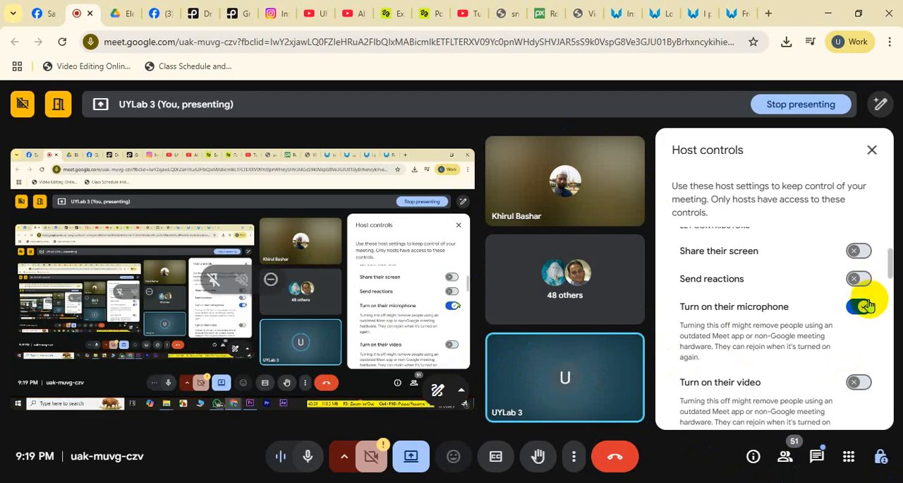